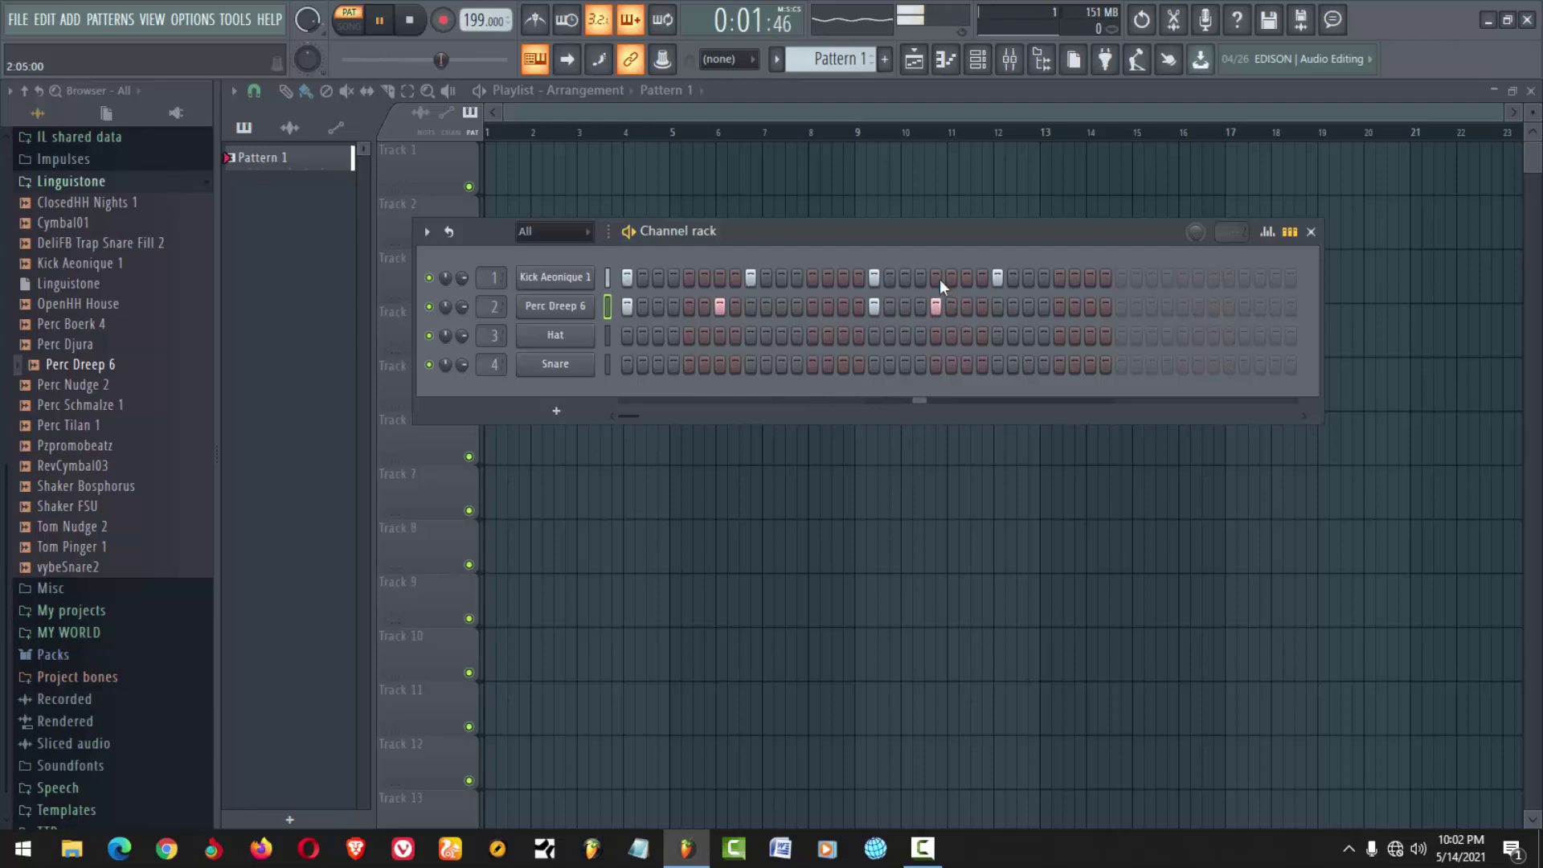
Add a kick hit on step 21 and replace the Hat channel's sound with the Perc Nudge 2 sample
left_click(938, 278)
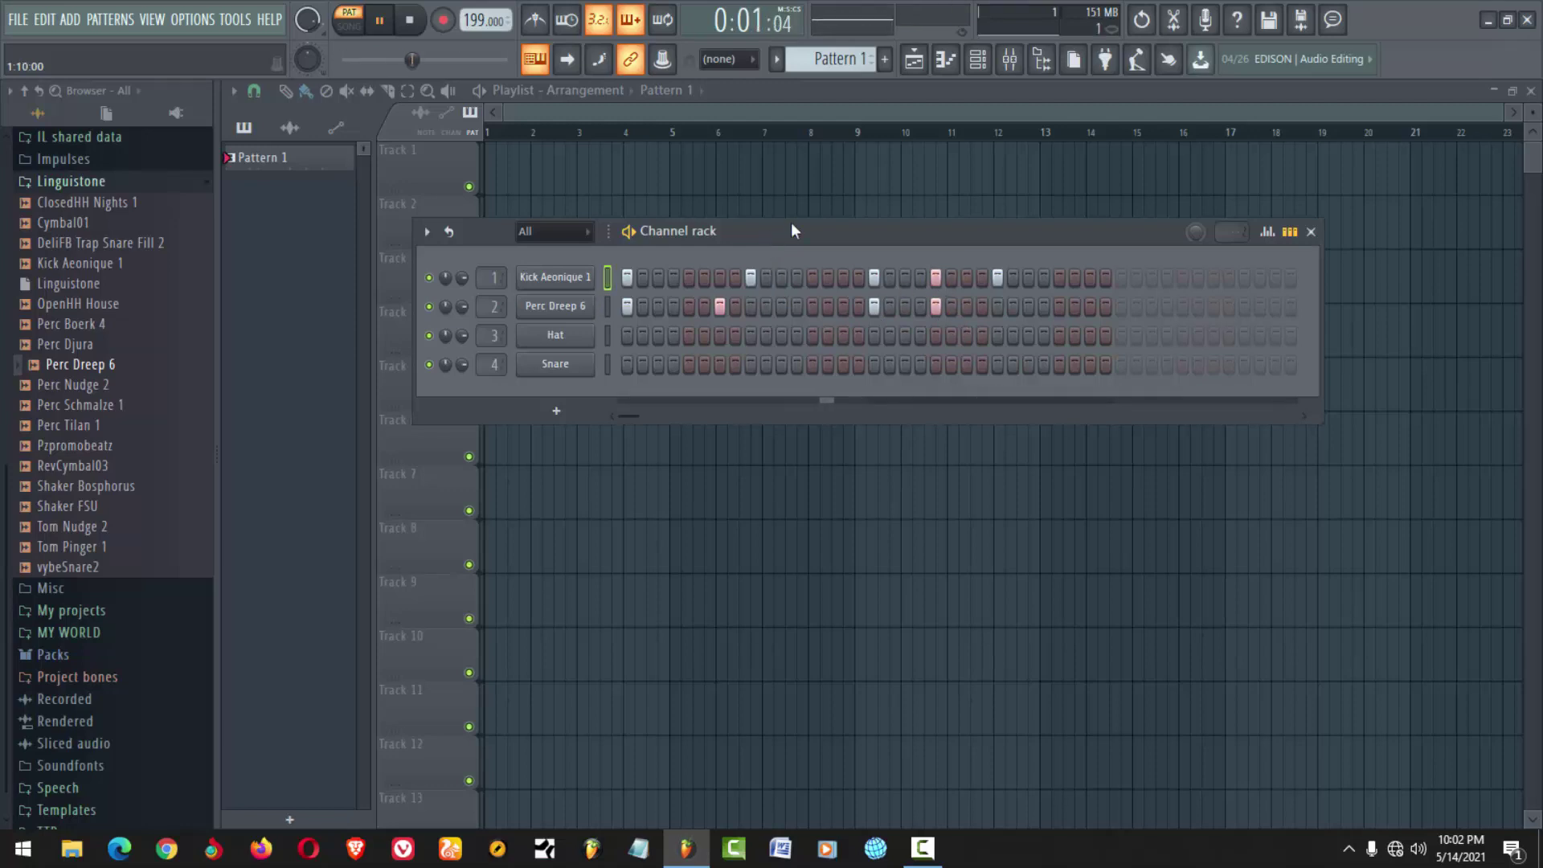
left_click_drag(791, 230, 834, 188)
left_click_drag(100, 386, 593, 292)
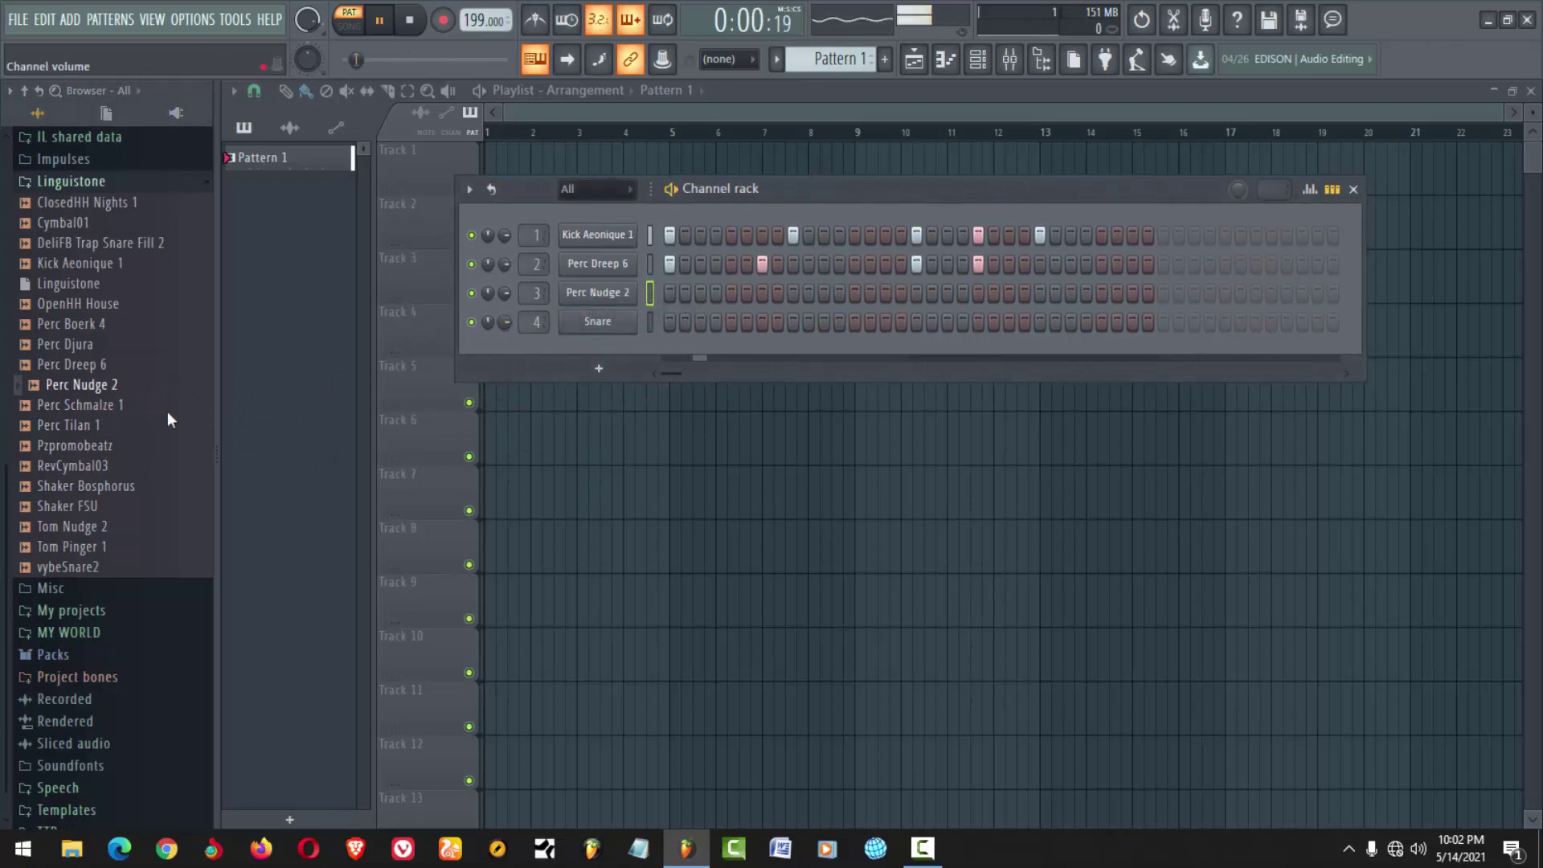
left_click_drag(99, 387, 620, 292)
Place Perc Nudge 2 hits on steps 1, 7, 17 and 21 and adjust the channel's volume
key("space")
left_click(670, 294)
key("space")
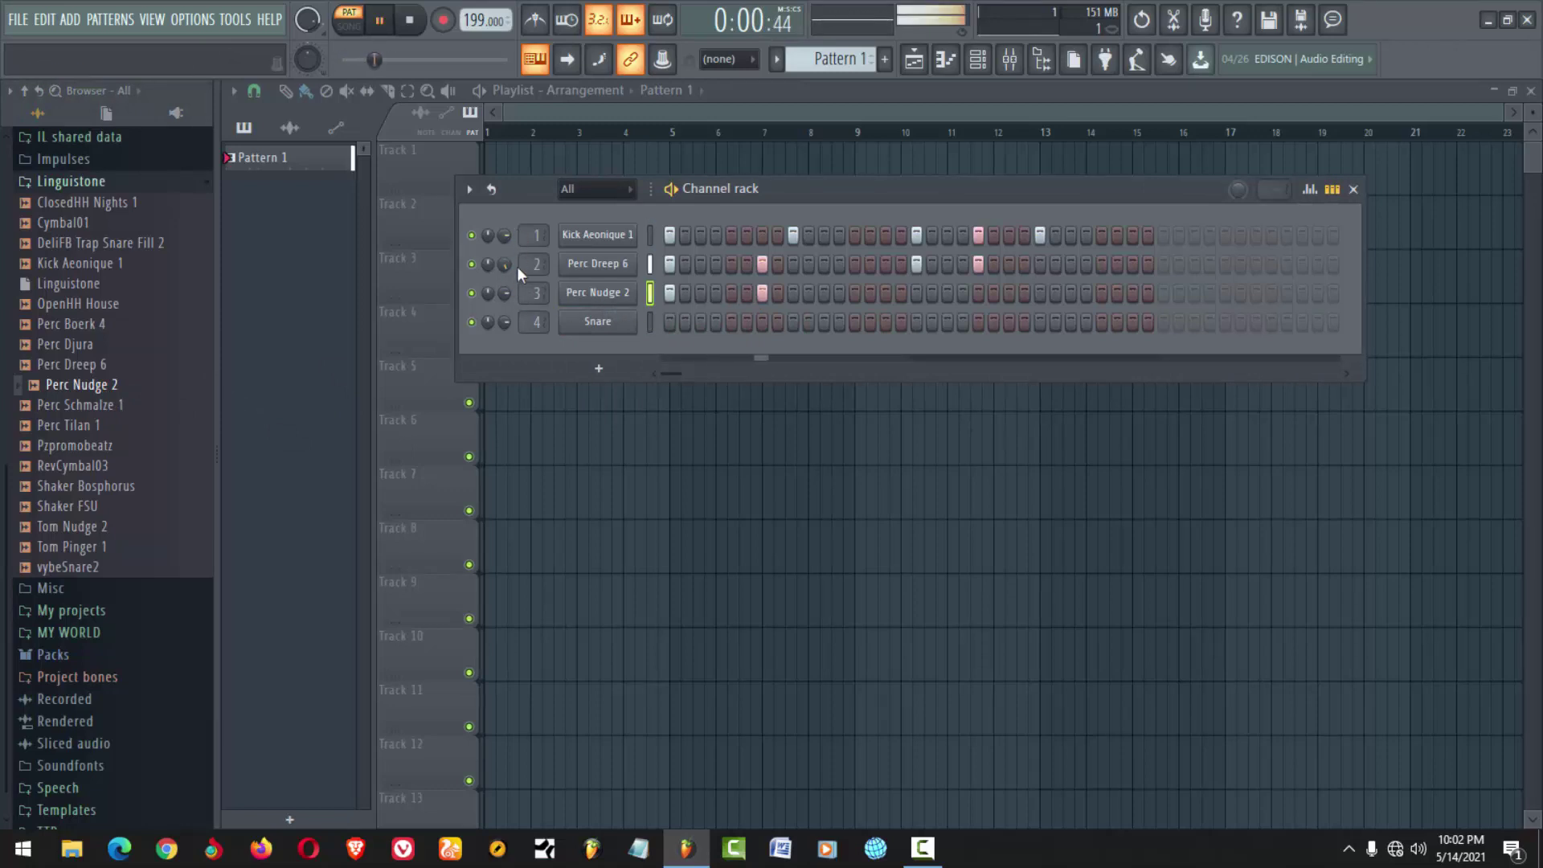
left_click_drag(504, 293, 504, 295)
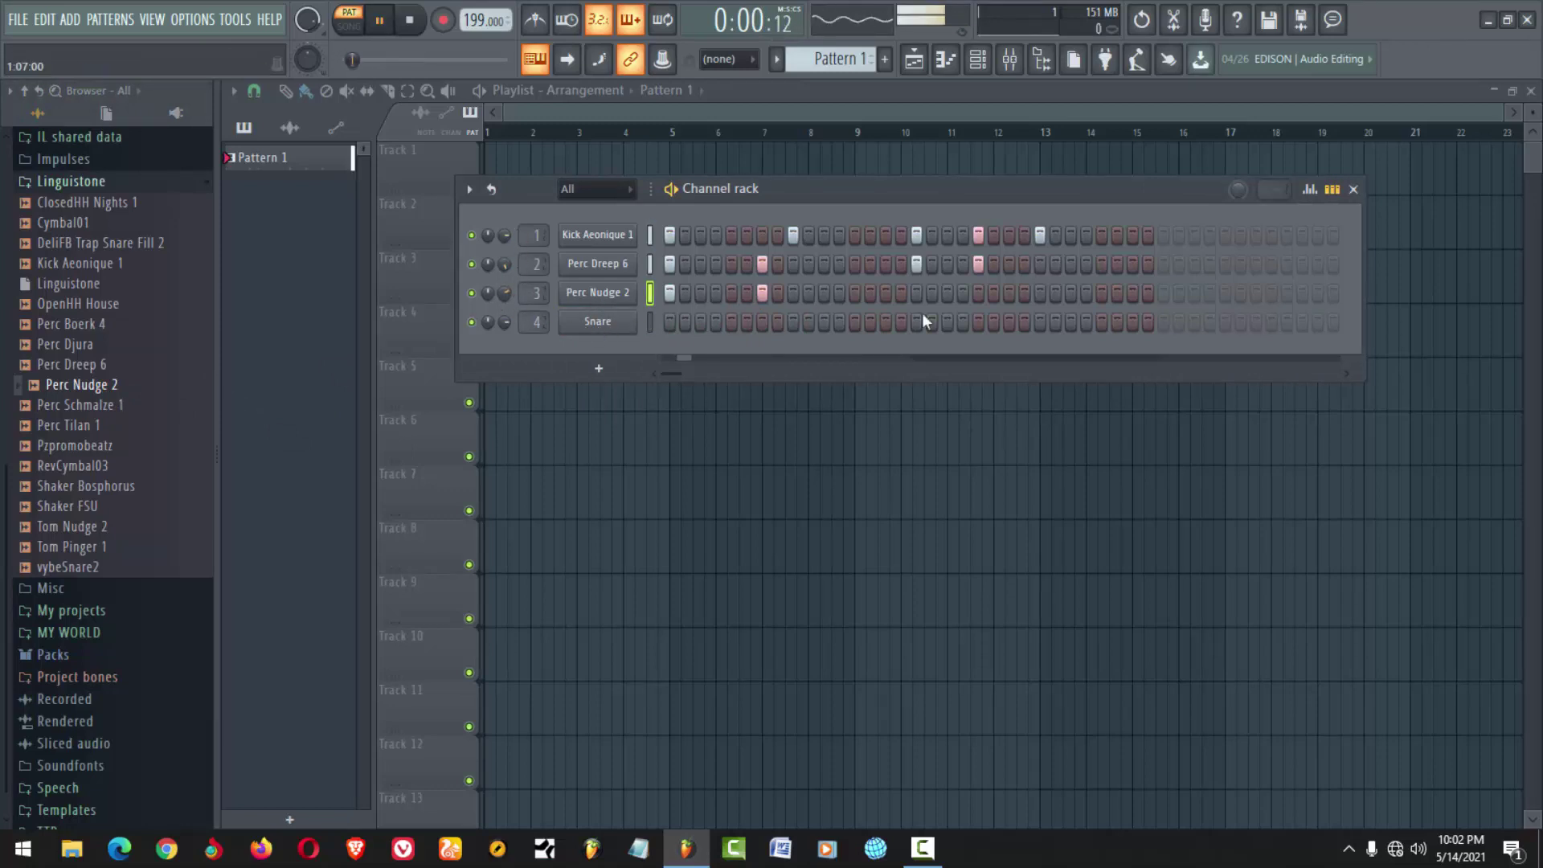
left_click(915, 292)
left_click(979, 293)
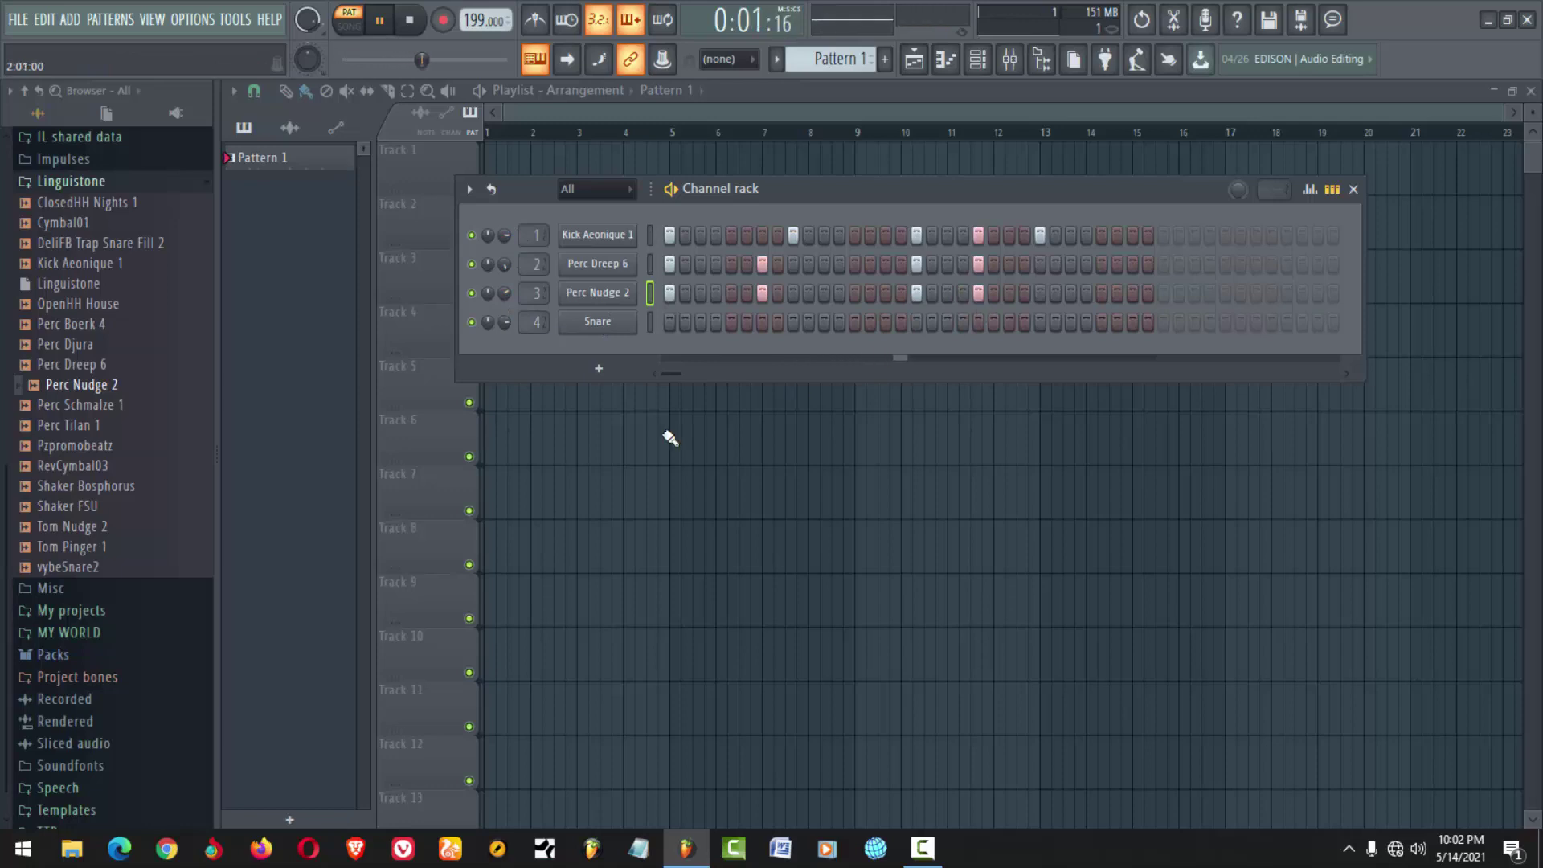
Replace the Snare channel's sound with the Perc Djura sample and place hits on steps 13 and 29
key("space")
left_click_drag(69, 344, 596, 322)
key("space")
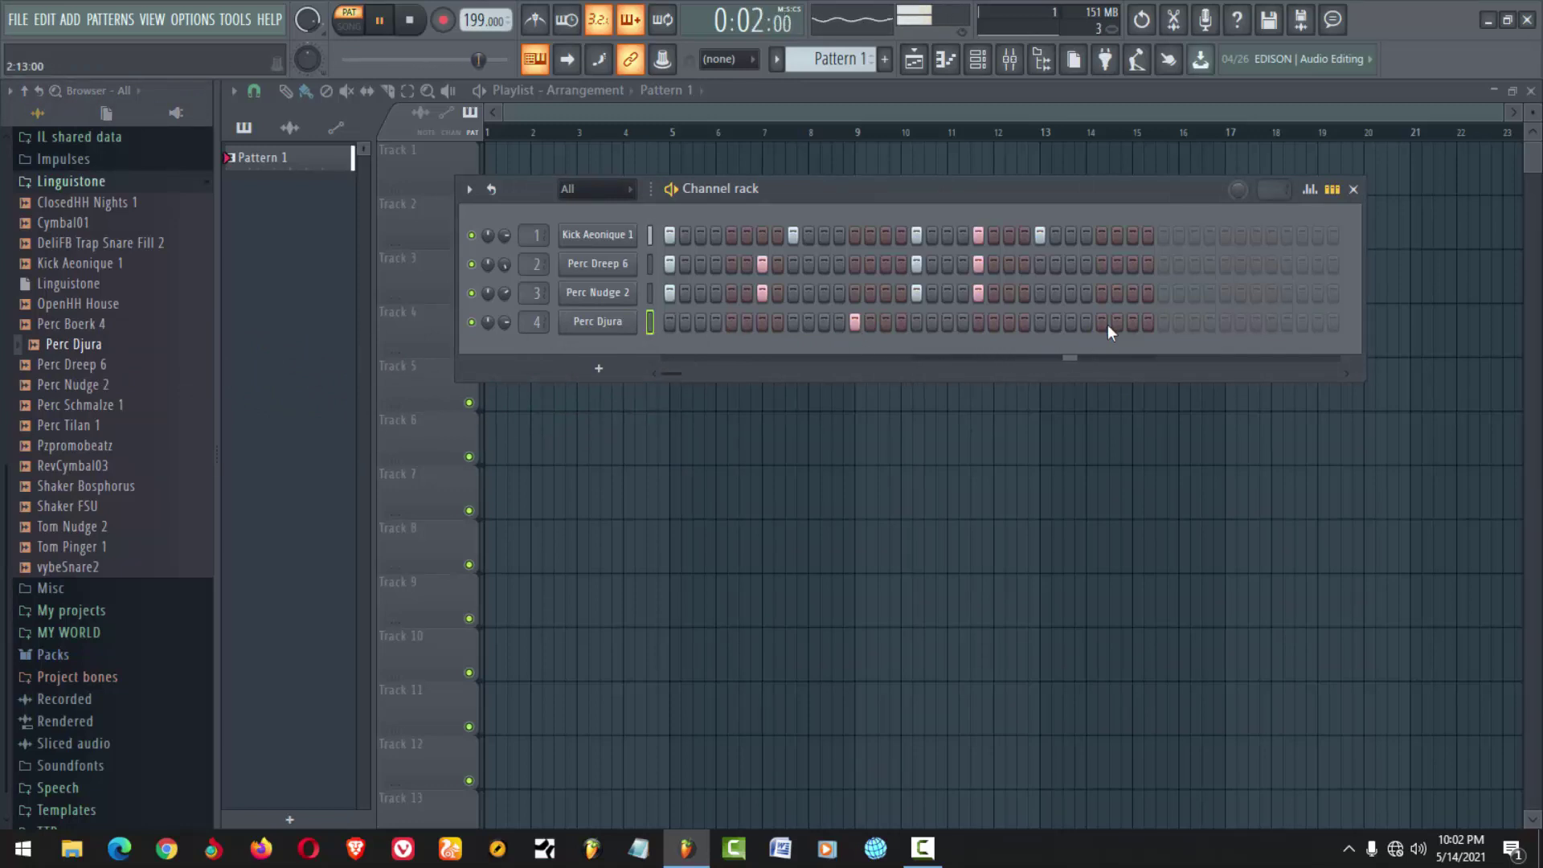
Give the Perc Djura sample a slight fade-out and check its volume envelope
left_click(597, 322)
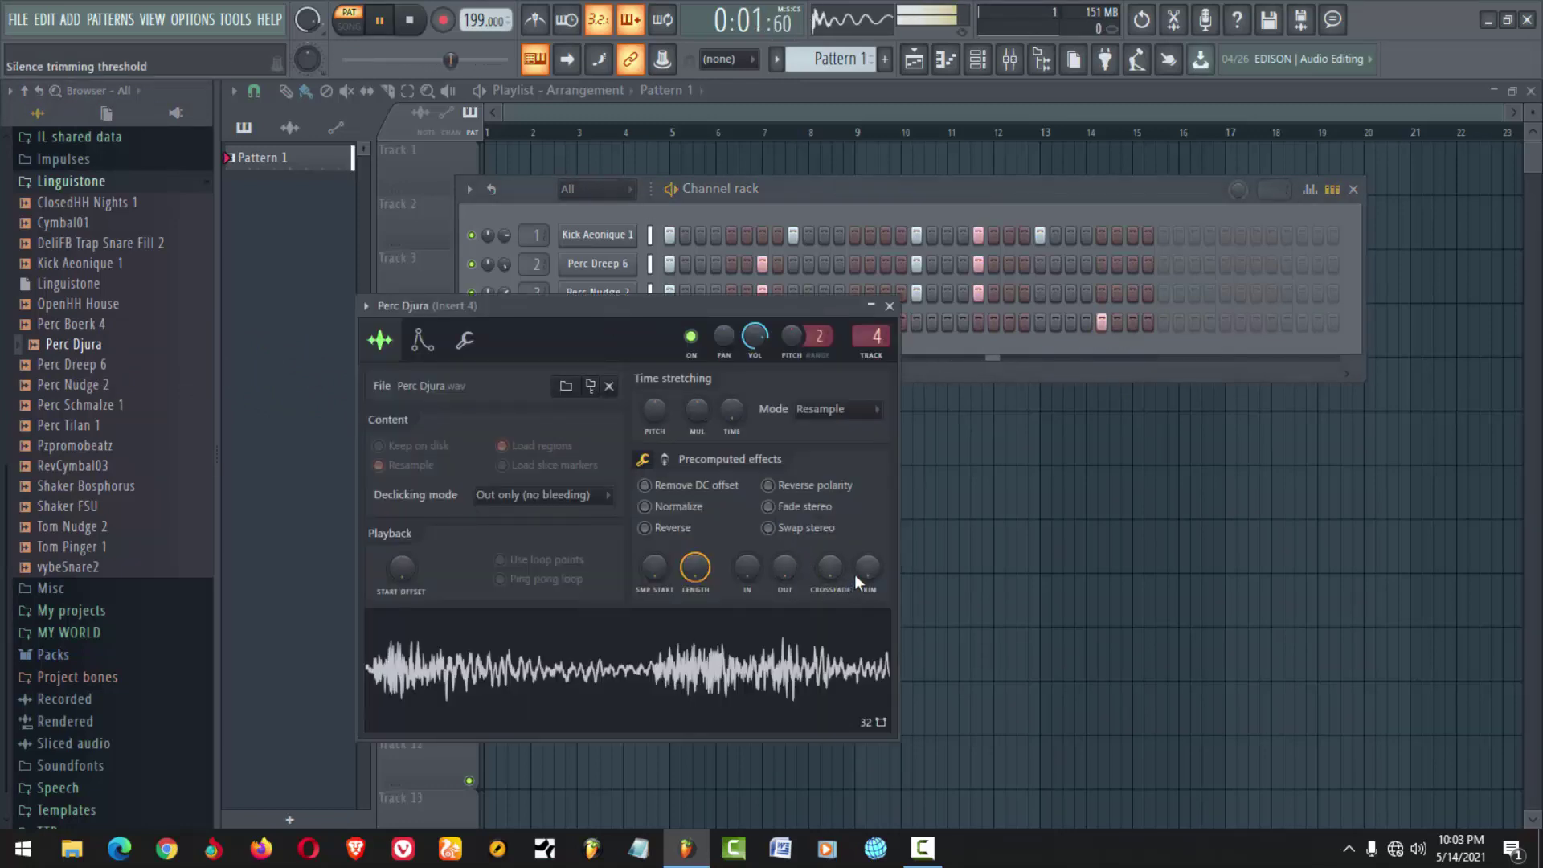
mouse_move(785, 566)
left_mouse_down()
mouse_move(784, 540)
mouse_move(784, 566)
left_mouse_up()
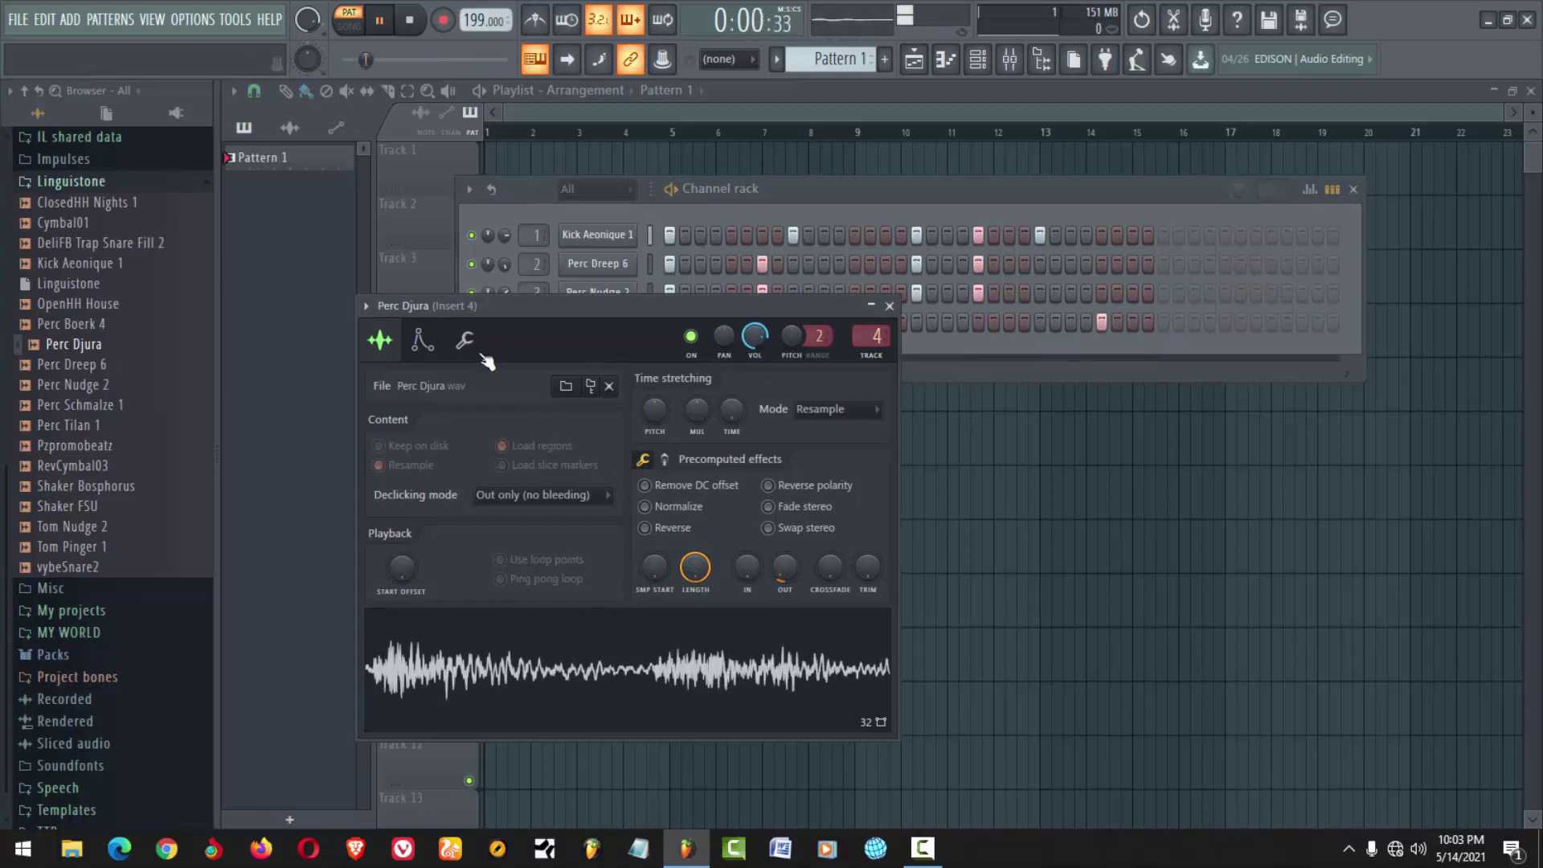
left_click(422, 339)
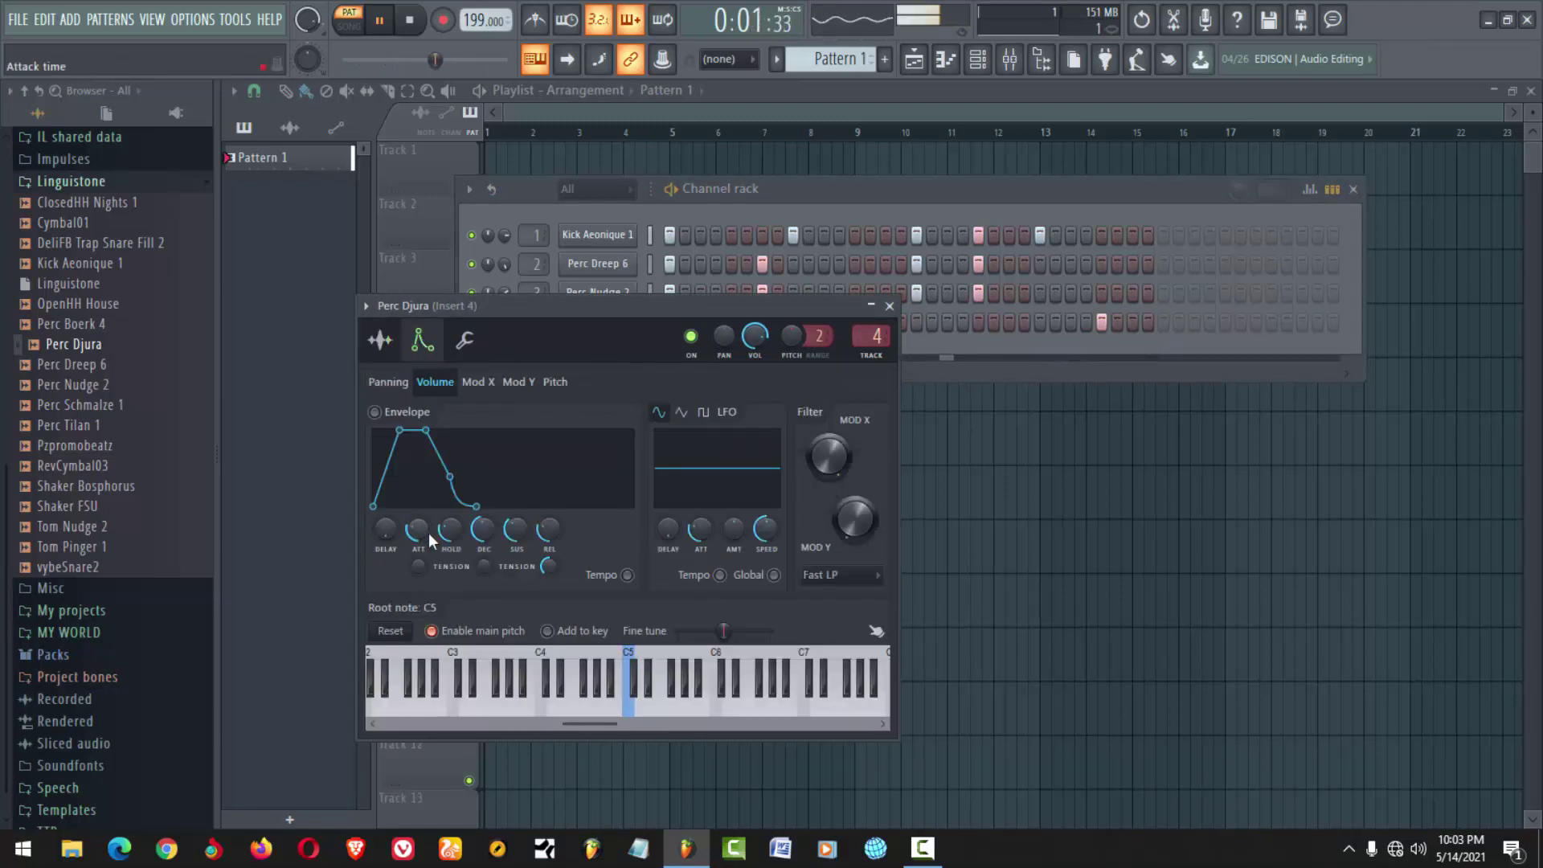
left_click(889, 307)
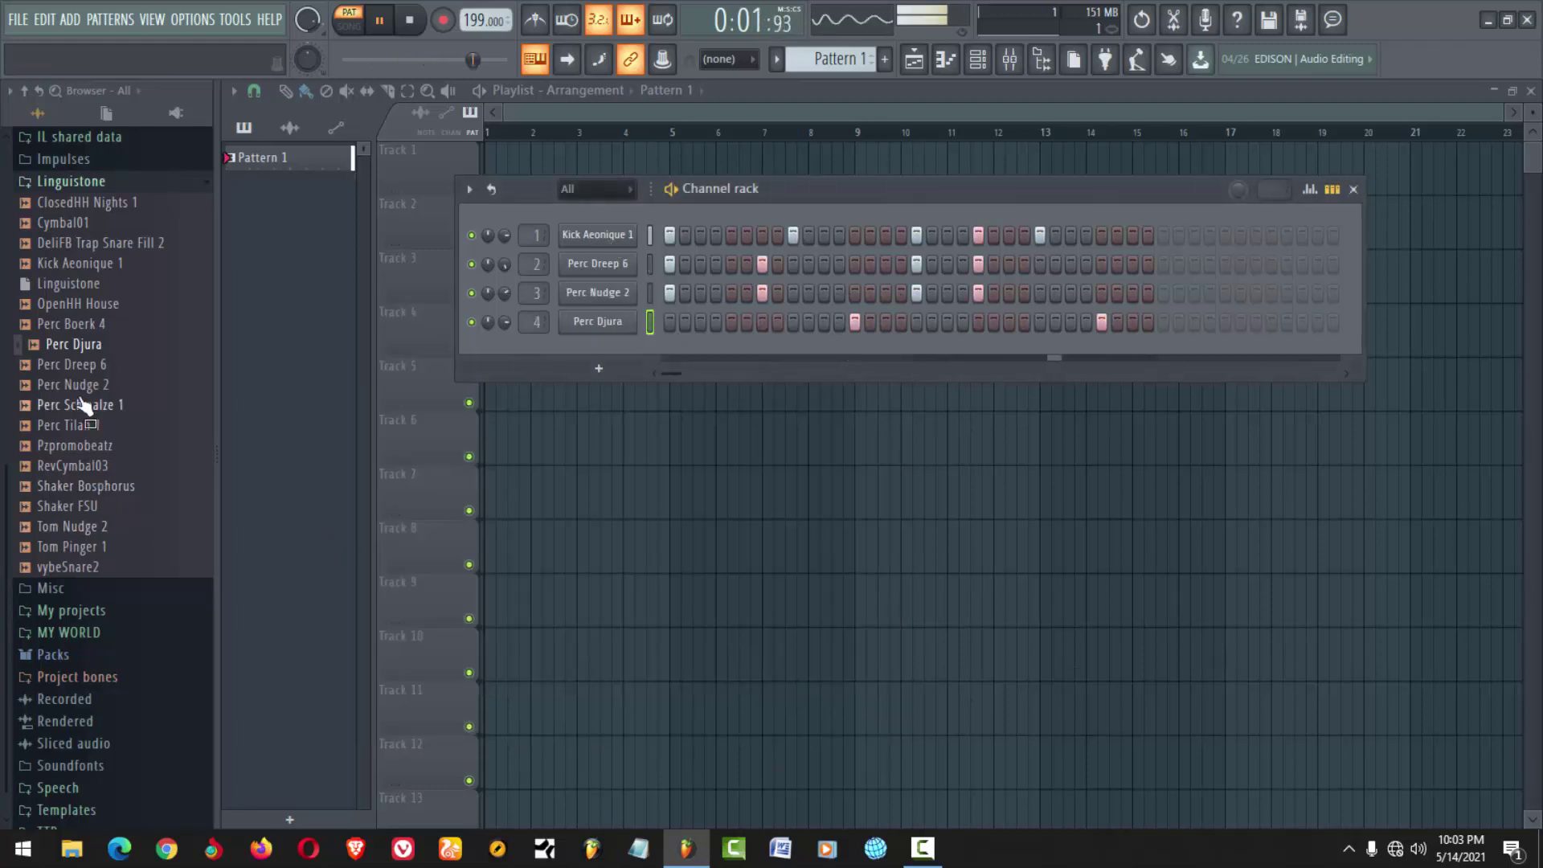
Add ClosedHH Nights 1 as a new channel at the end of the rack, with silence trimming at 100% and some fade-in
key("space")
left_click_drag(88, 203, 611, 355)
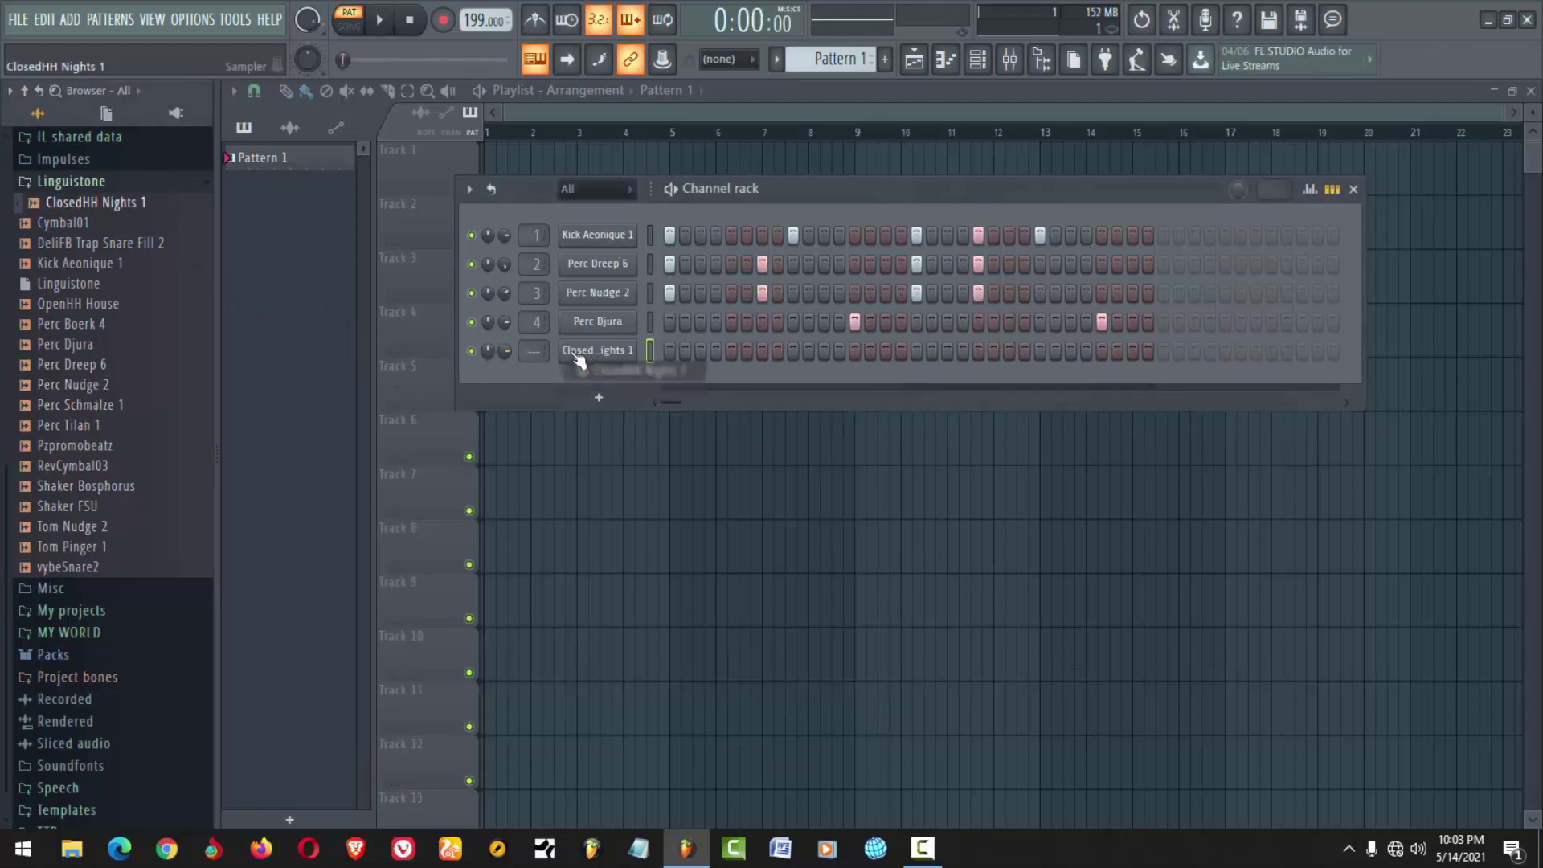
left_click(598, 350)
key("space")
left_click_drag(841, 557, 841, 546)
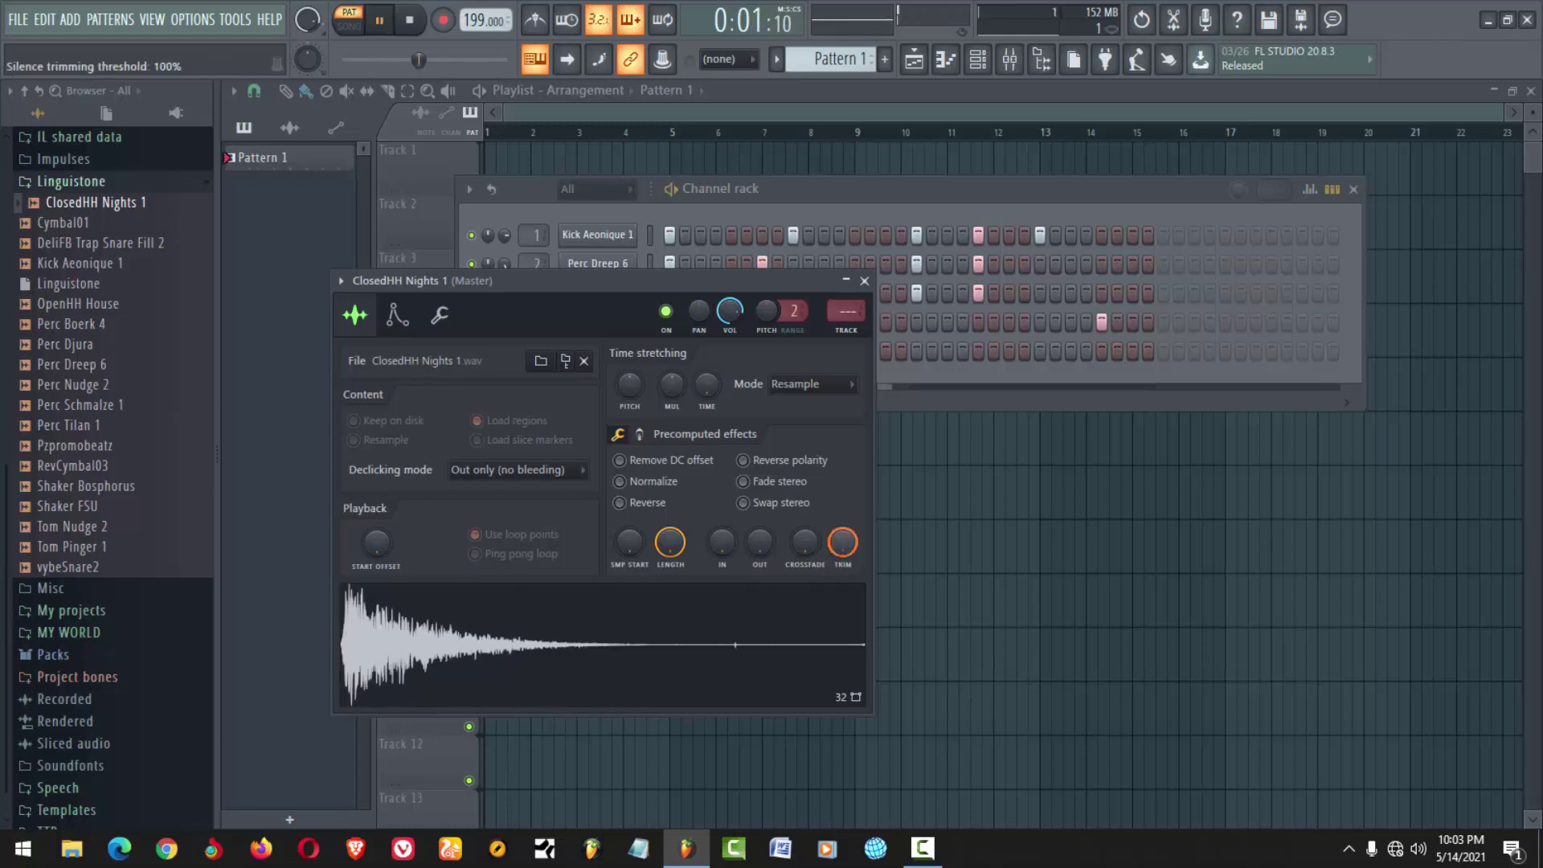
left_click_drag(731, 543, 730, 524)
left_click(865, 281)
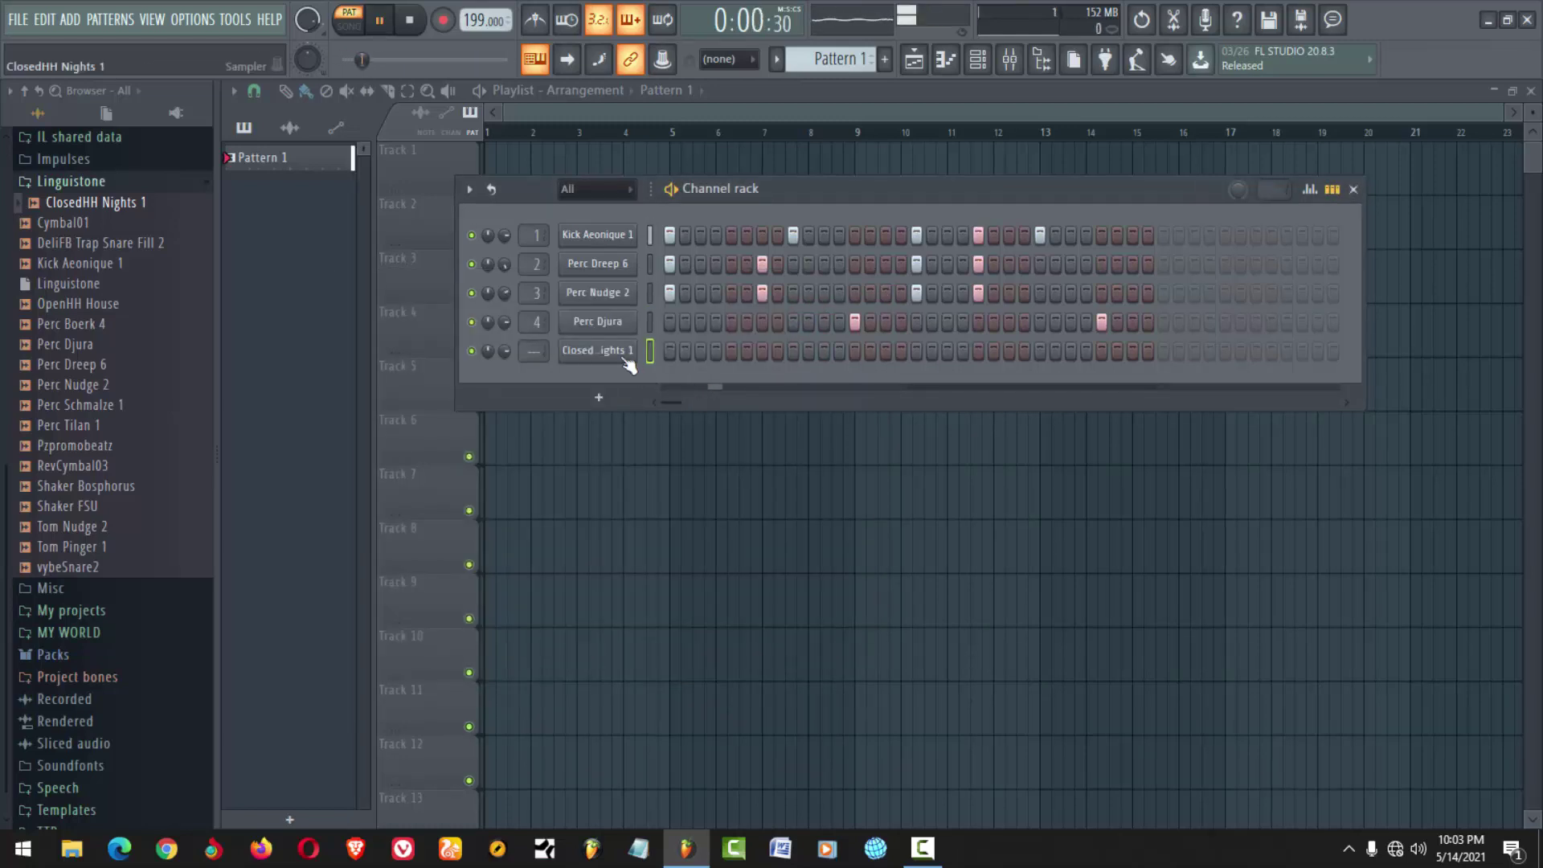
Fill the ClosedHH Nights 1 channel with a hit every 4 steps and check its sample settings
right_click(631, 351)
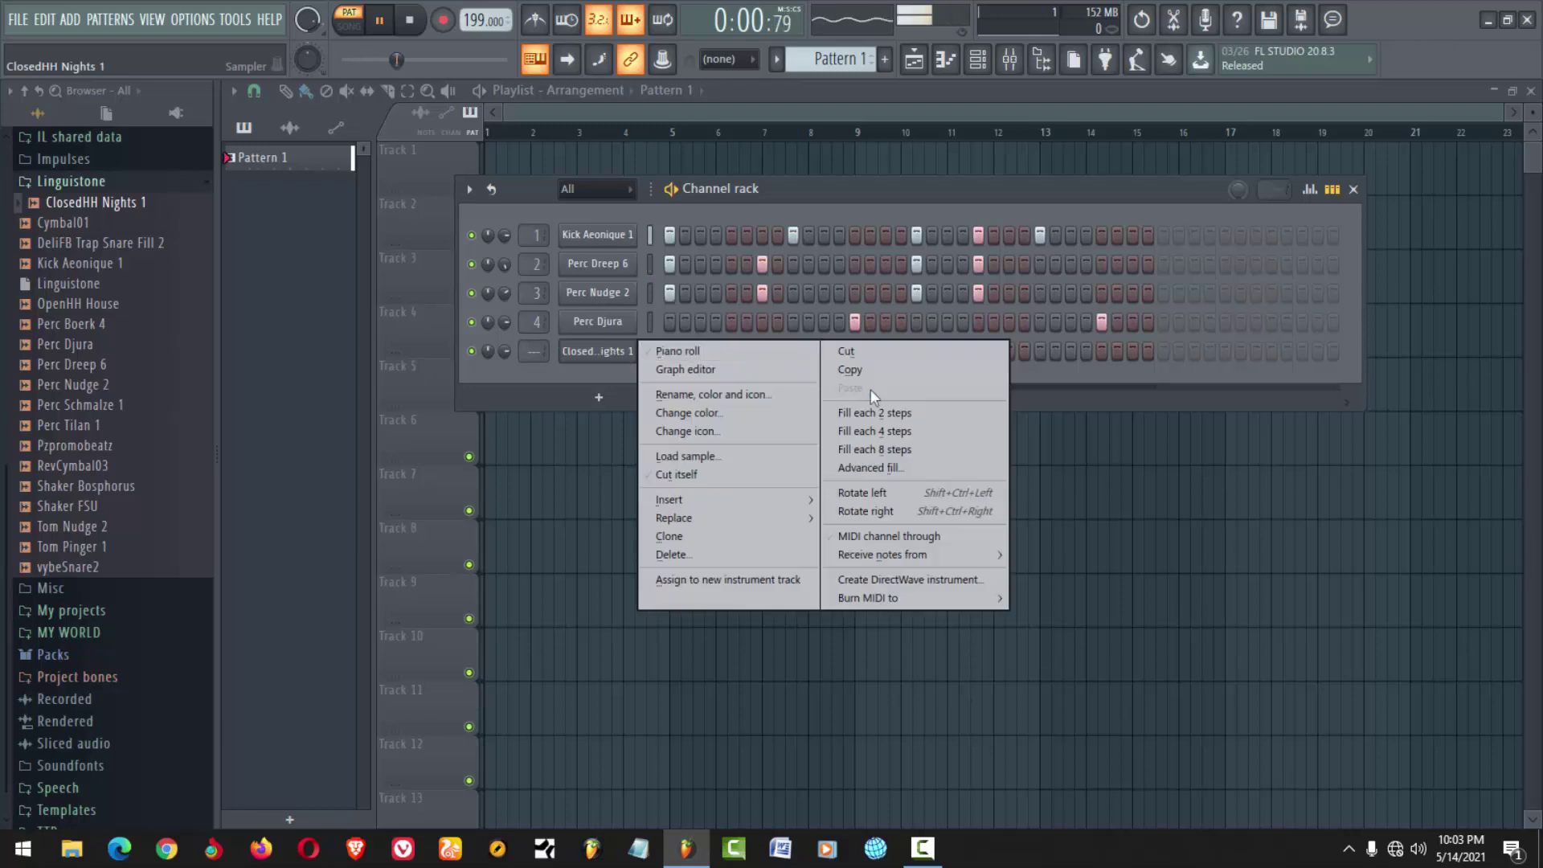
left_click(912, 436)
left_click(598, 354)
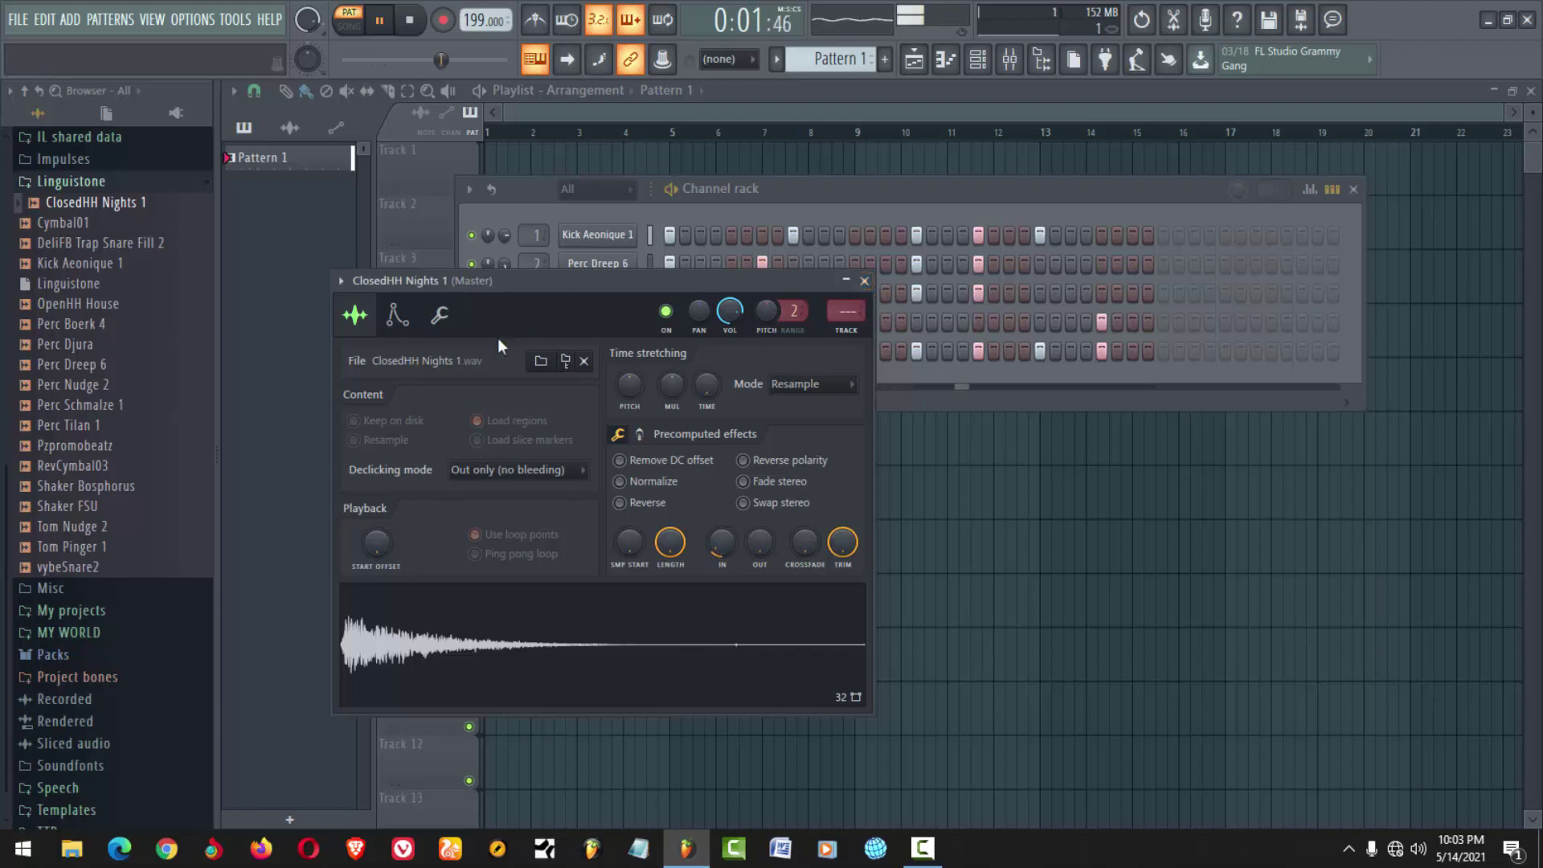
left_click(864, 281)
Add Perc Schmalze 1 as a new channel below the closed hi-hat and place hits on steps 13 and 29
left_click_drag(84, 404, 630, 374)
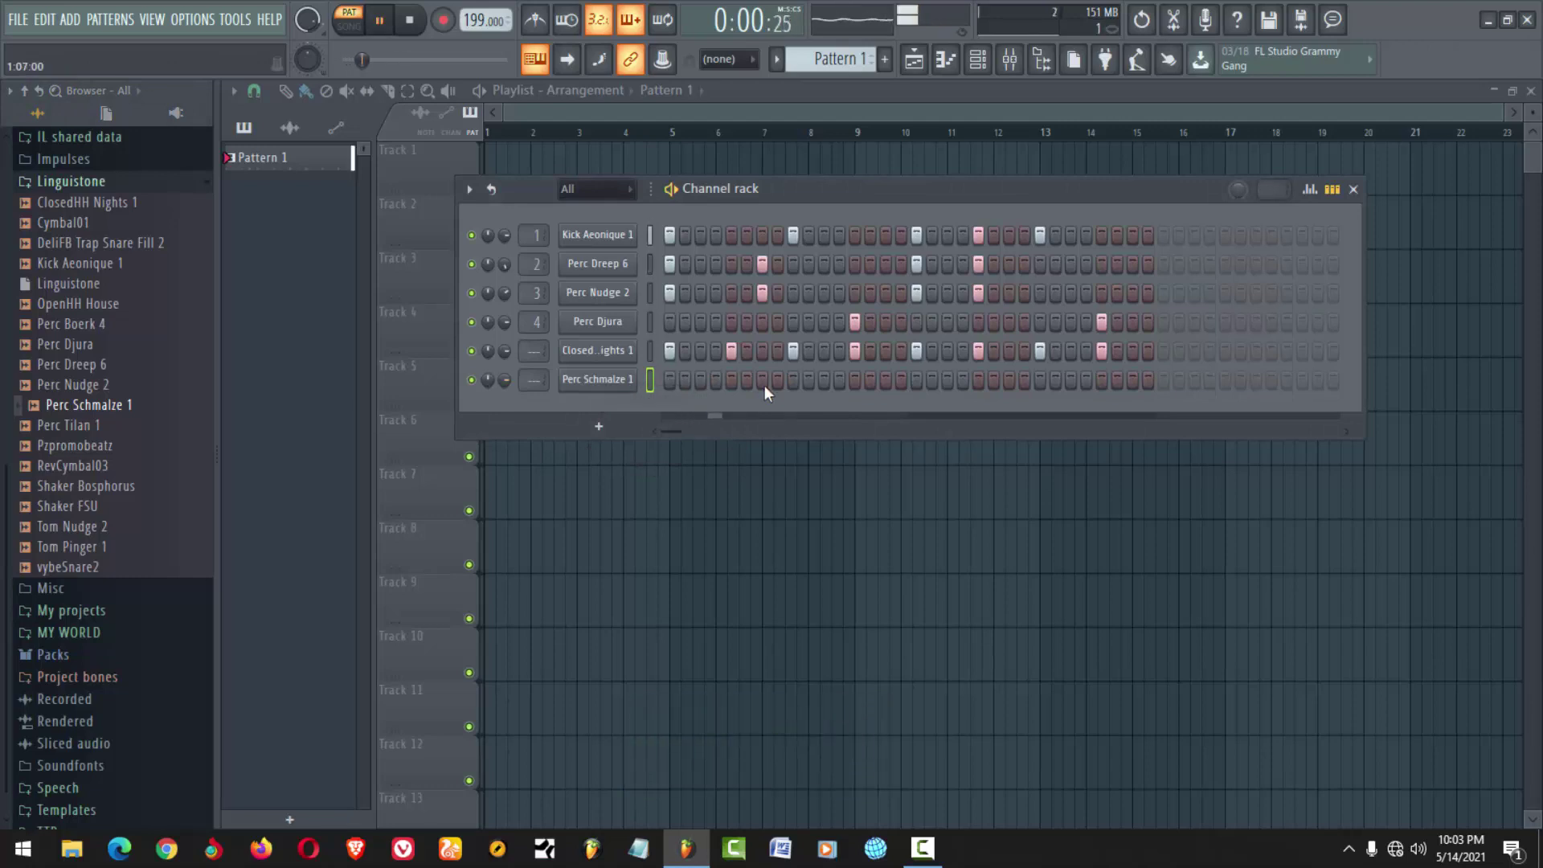
key("space")
left_click(855, 380)
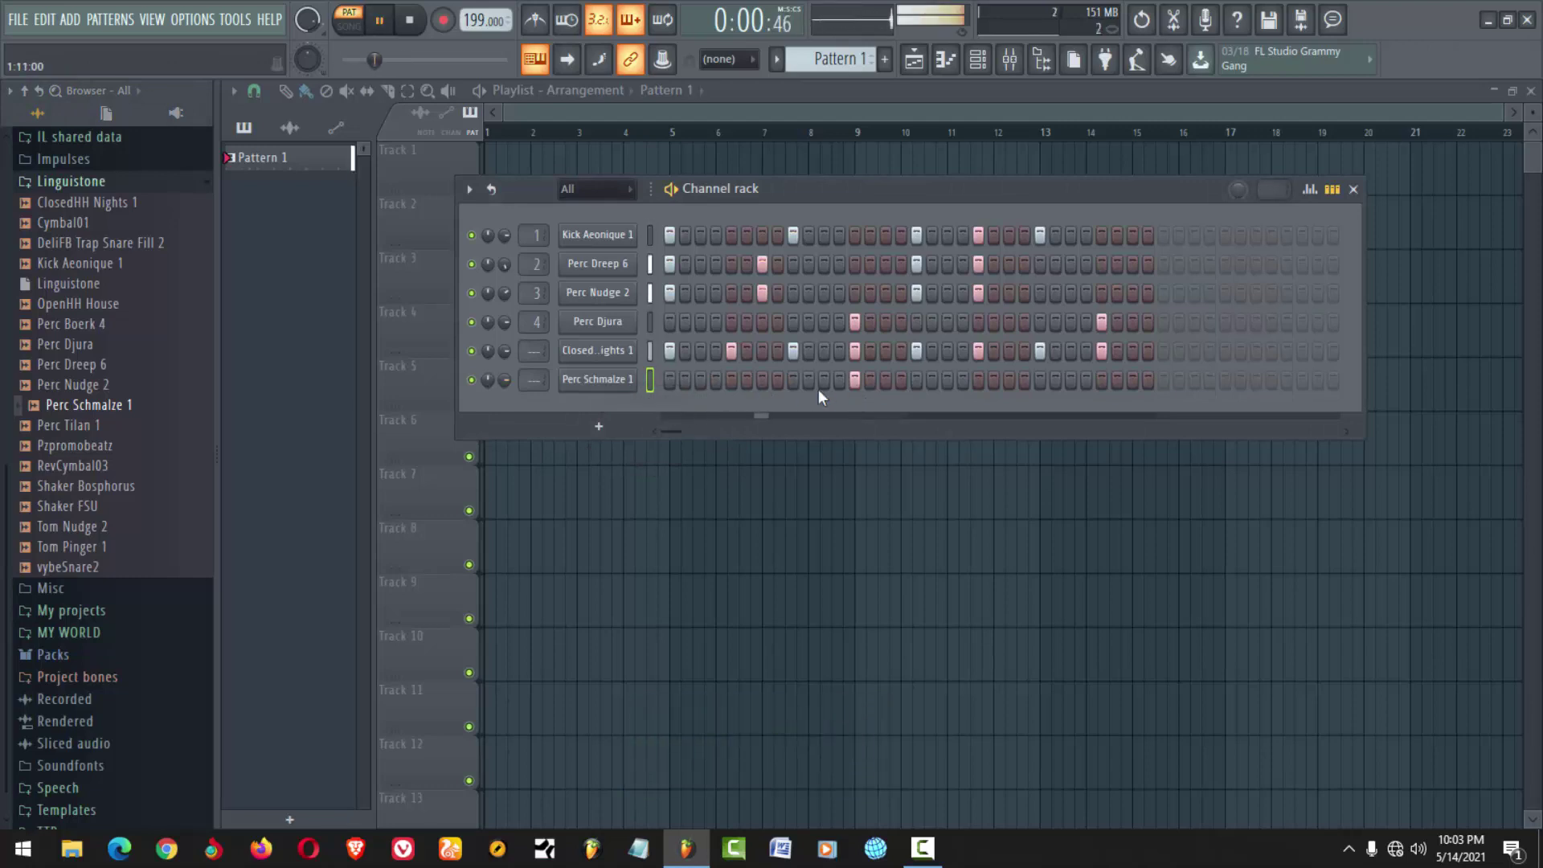
left_click(598, 380)
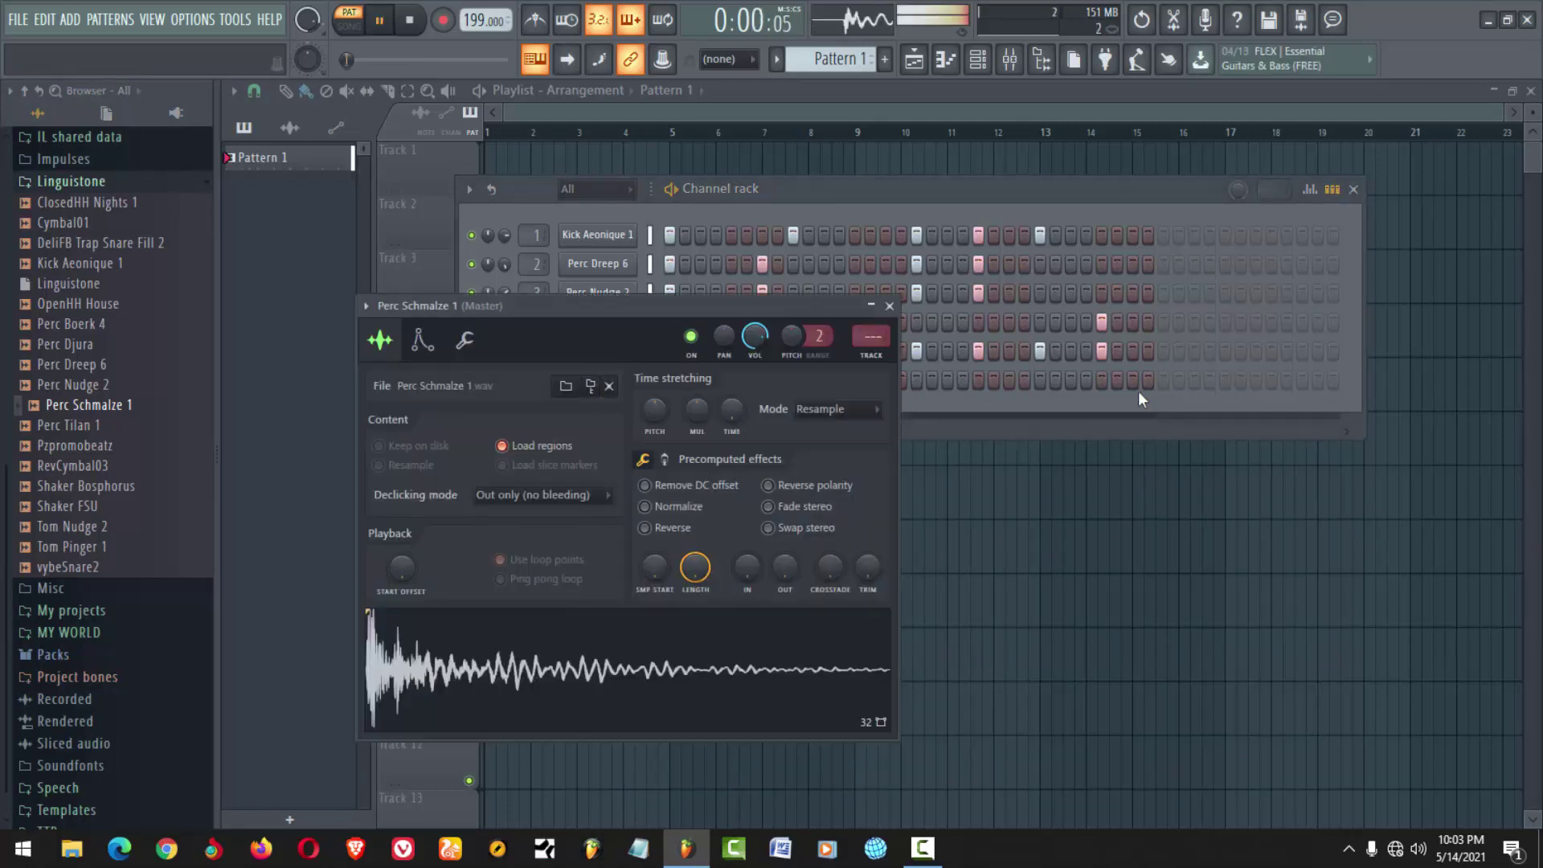
left_click(1102, 379)
left_click(586, 381)
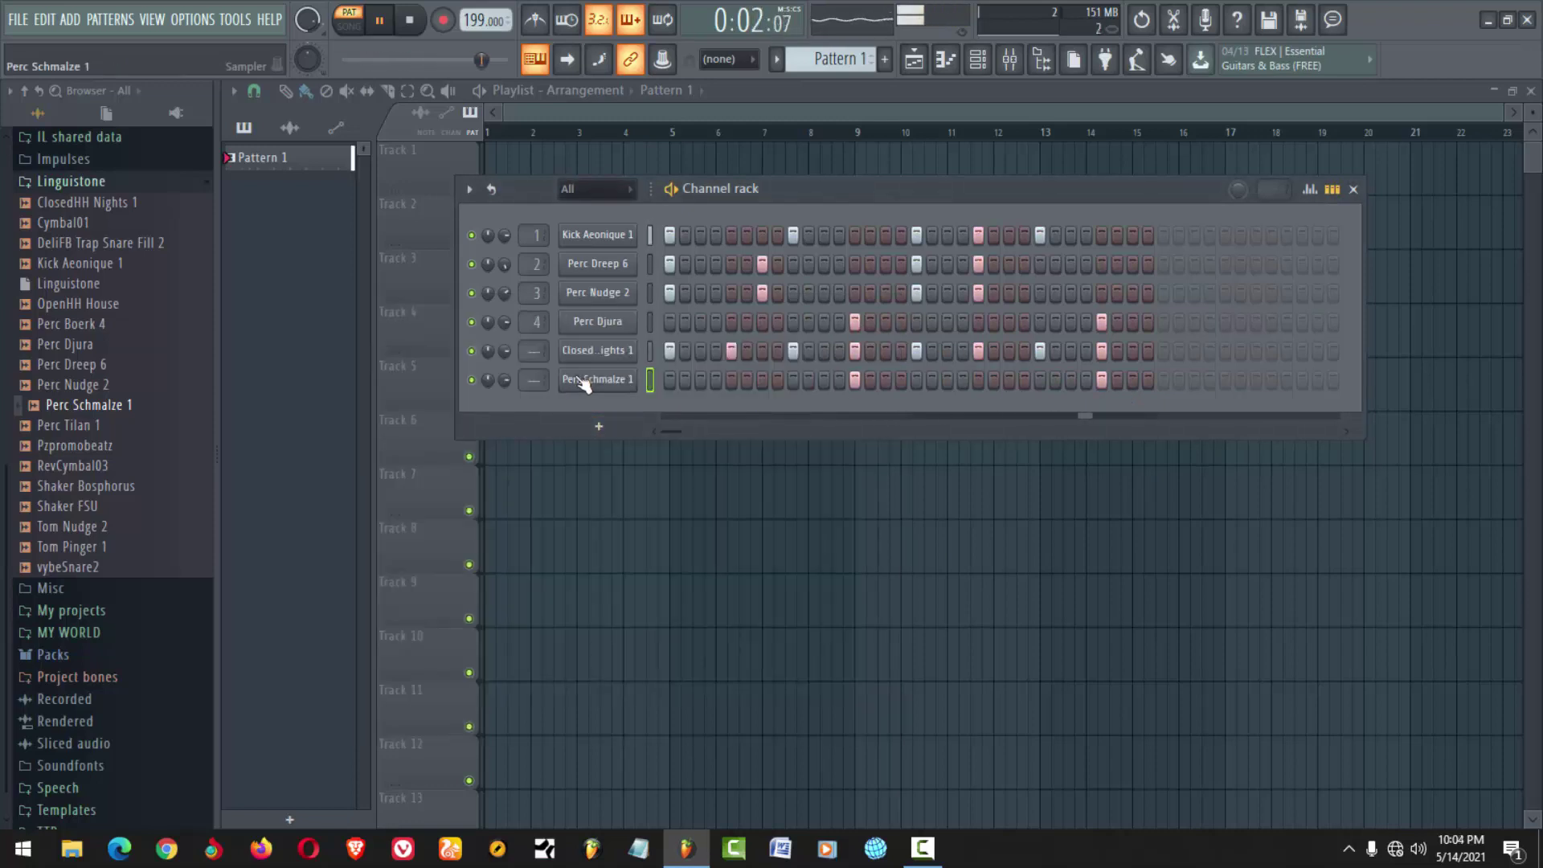
left_click(599, 380)
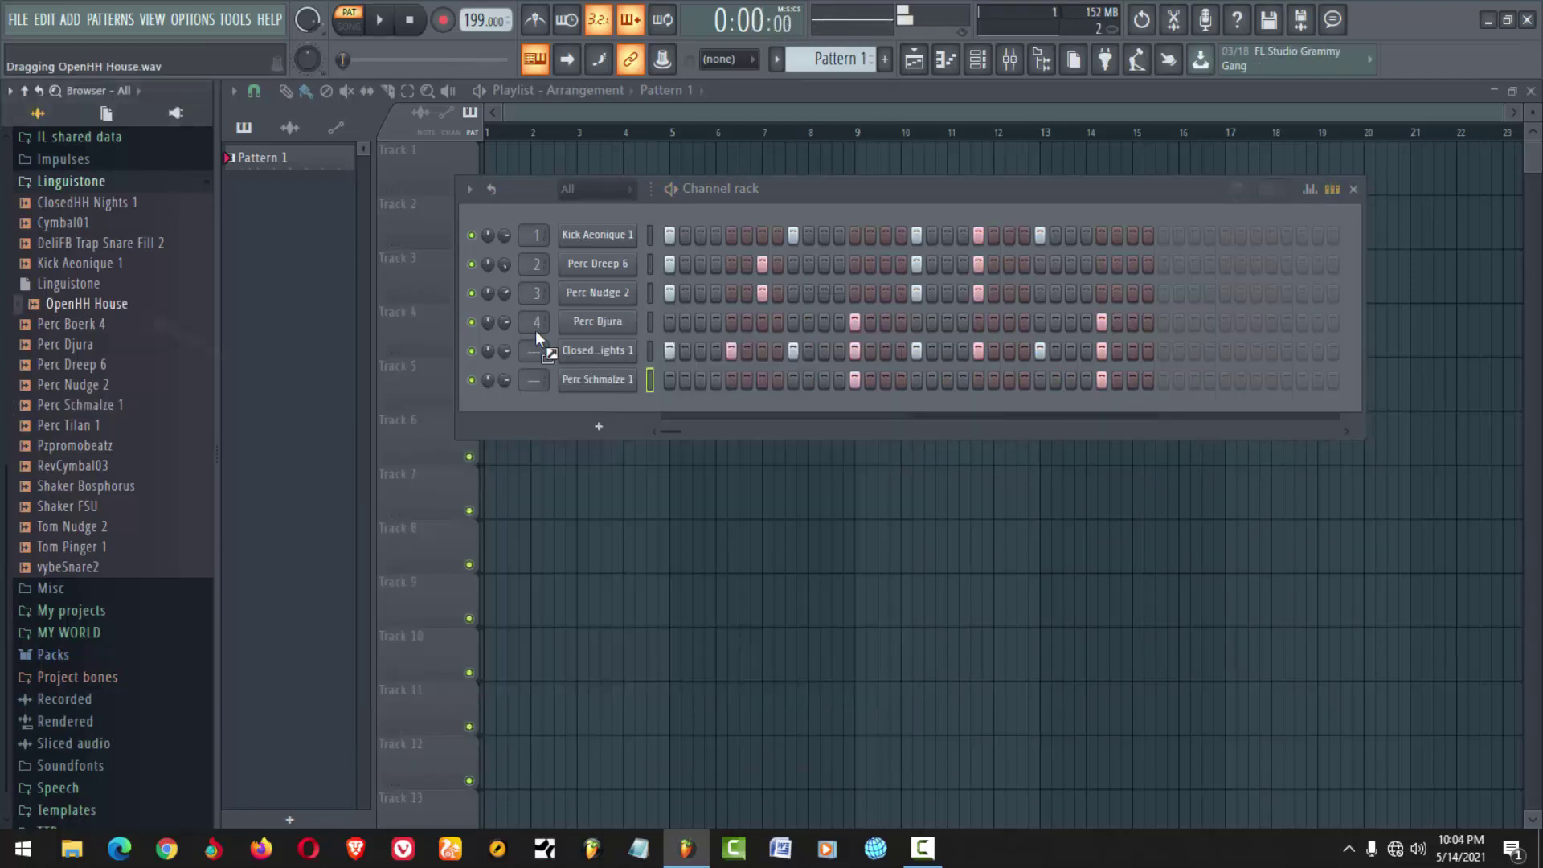
Insert an OpenHH House channel below Perc Nudge 2, place hits on steps 1, 7, 17 and 25, and check its settings
left_click_drag(536, 332, 664, 308)
left_click(763, 323)
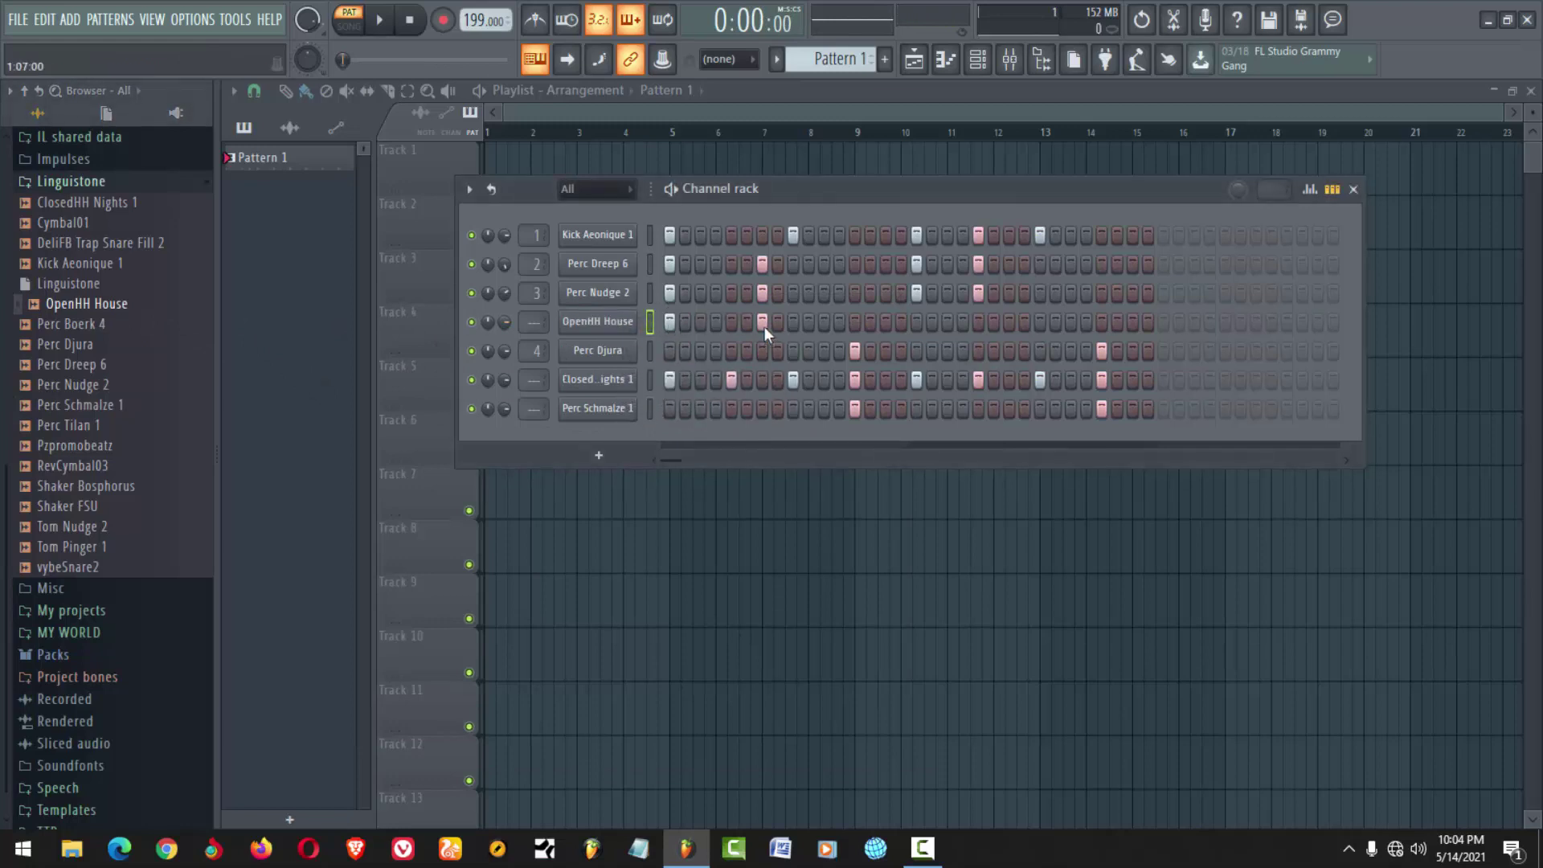
key("space")
left_click(921, 325)
left_click(1040, 323)
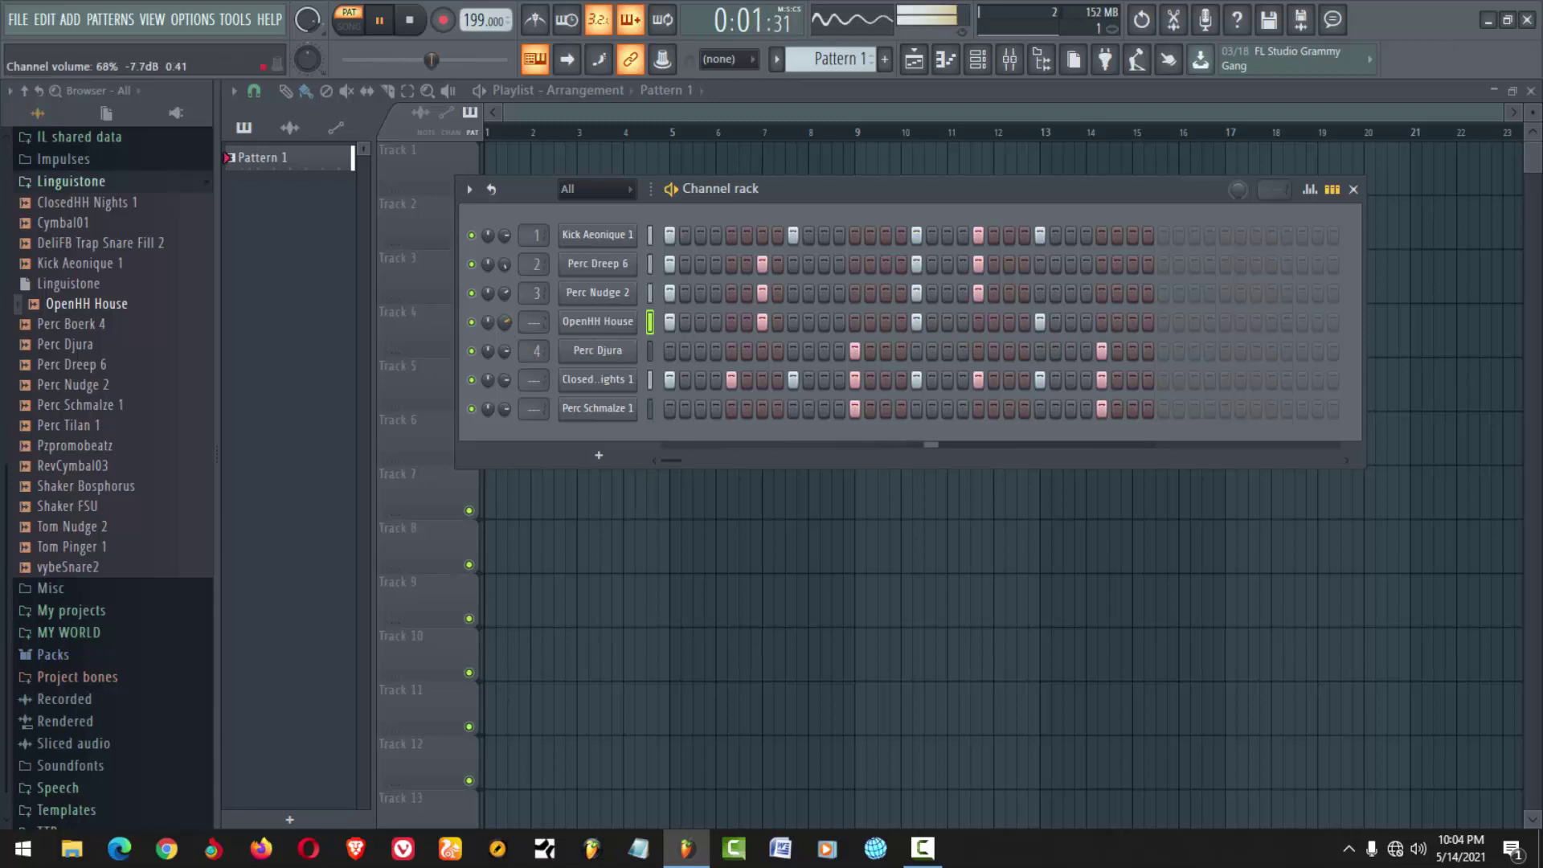
left_click(604, 323)
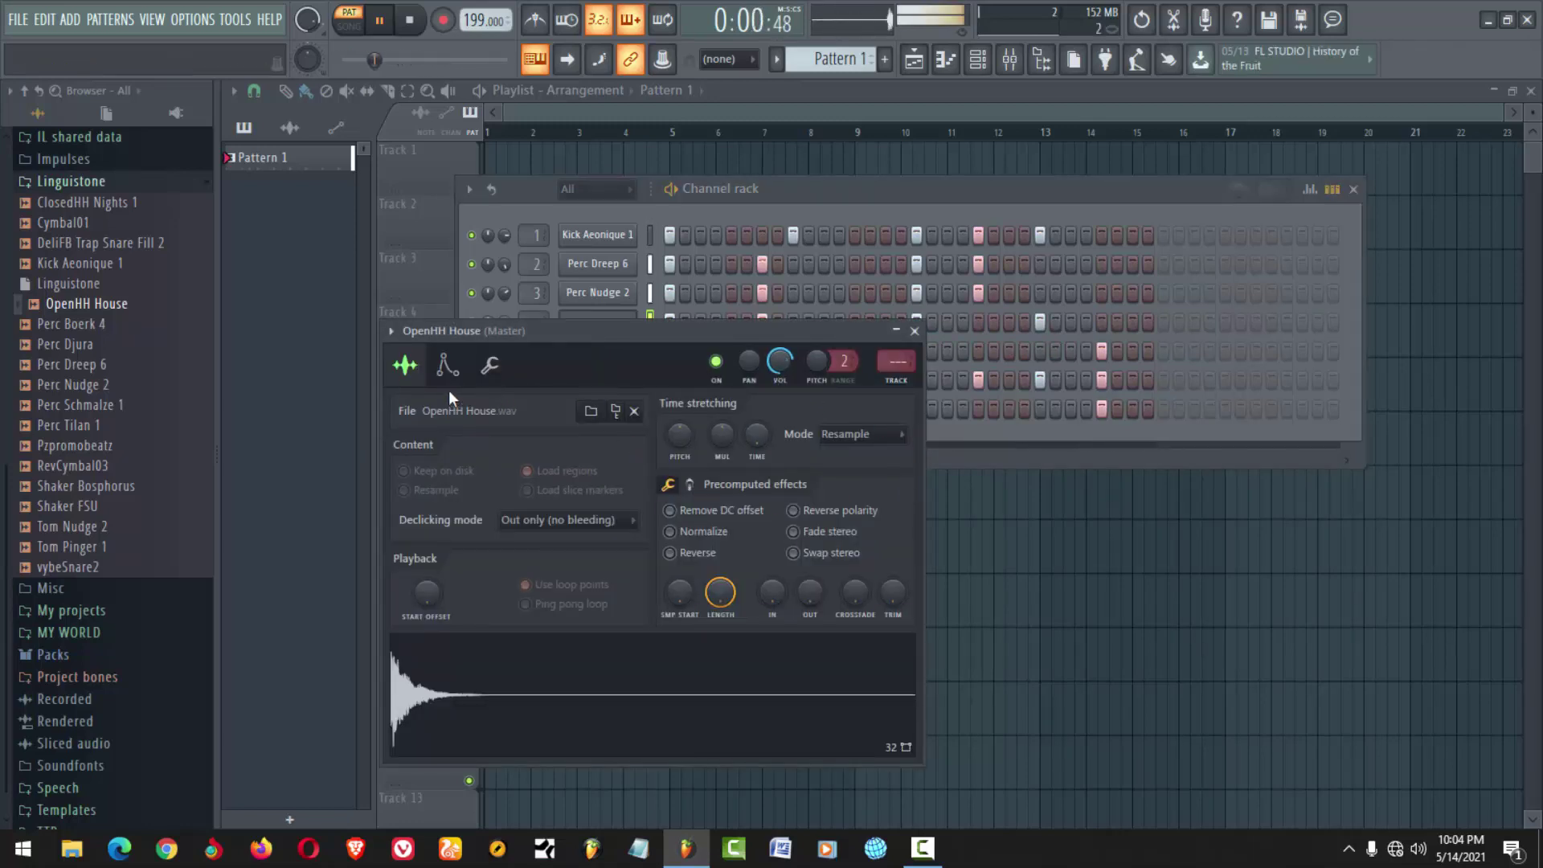
left_click(447, 367)
left_click(915, 330)
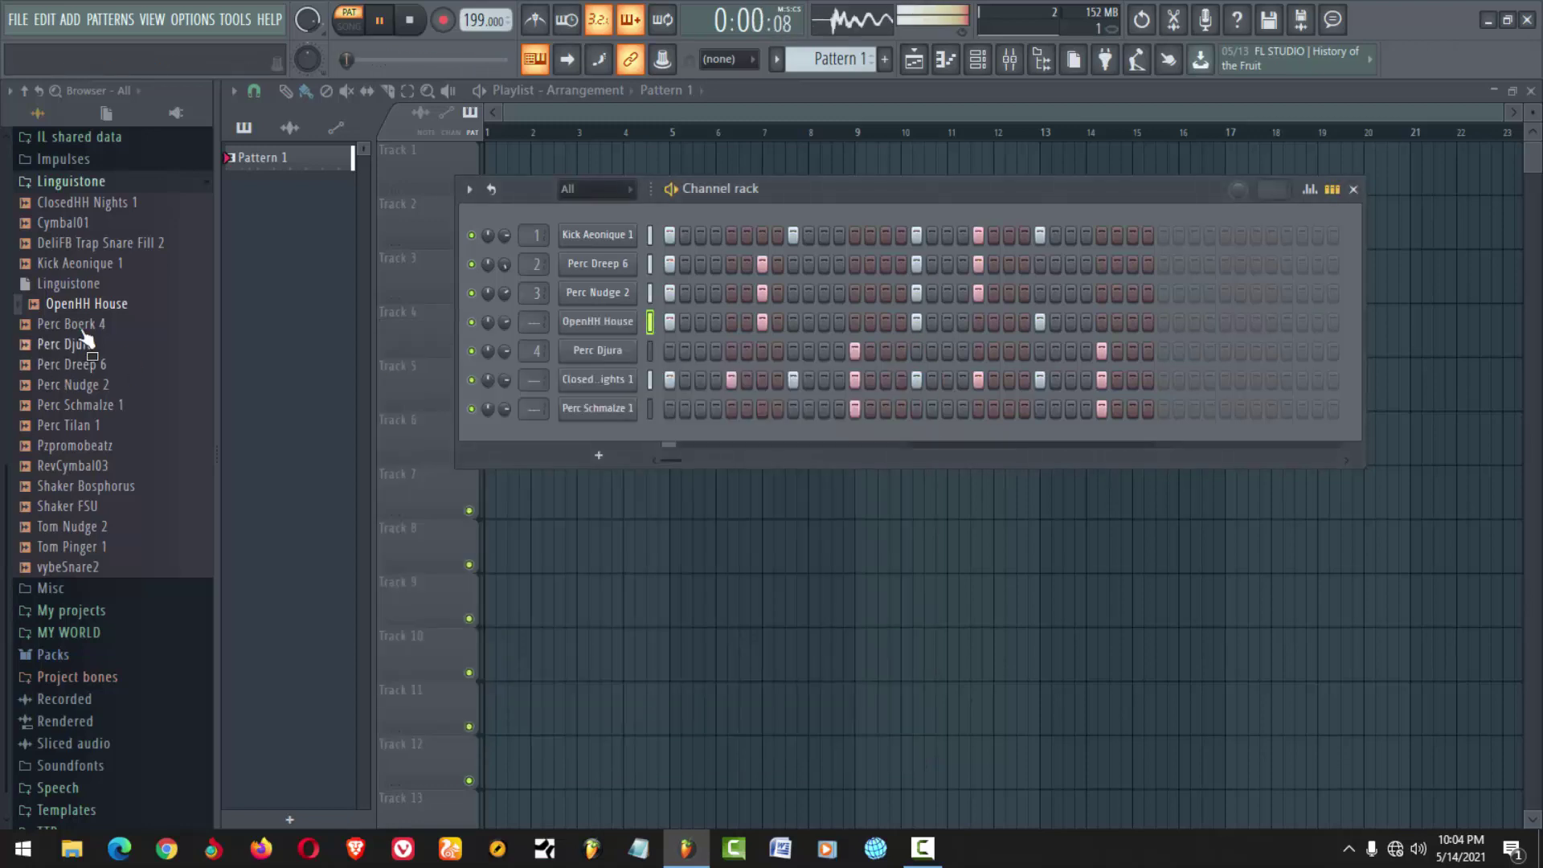
Audition further kick and percussion samples from the Linguistone folder
left_click(80, 263)
left_click_drag(105, 344, 127, 425)
left_click(123, 427)
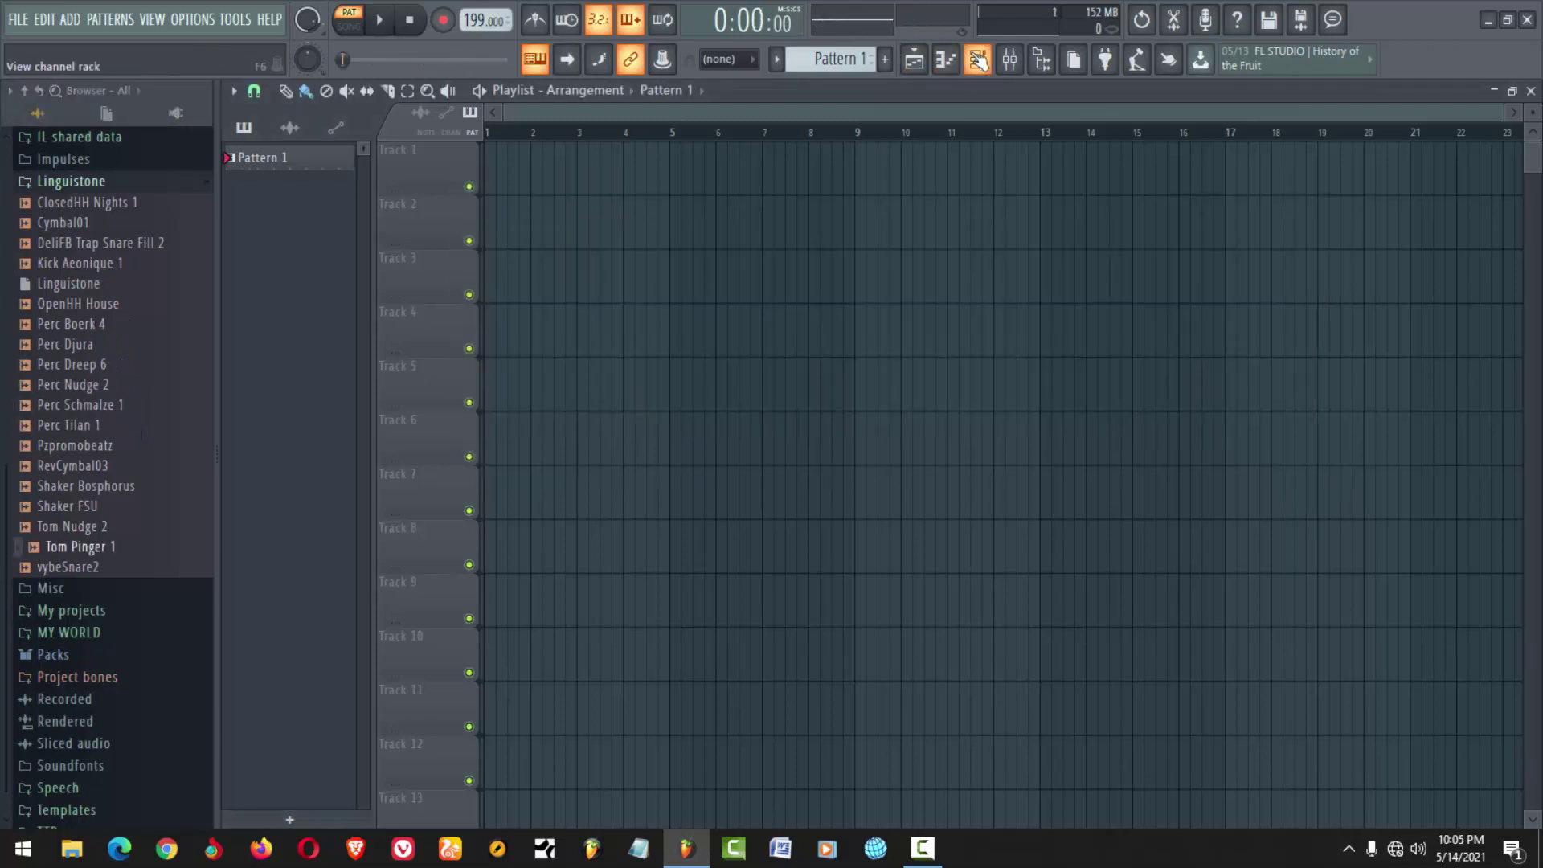
Paint four consecutive Pattern 1 clips on Track 1 of the playlist, filling bars 1 to 8
left_click(978, 59)
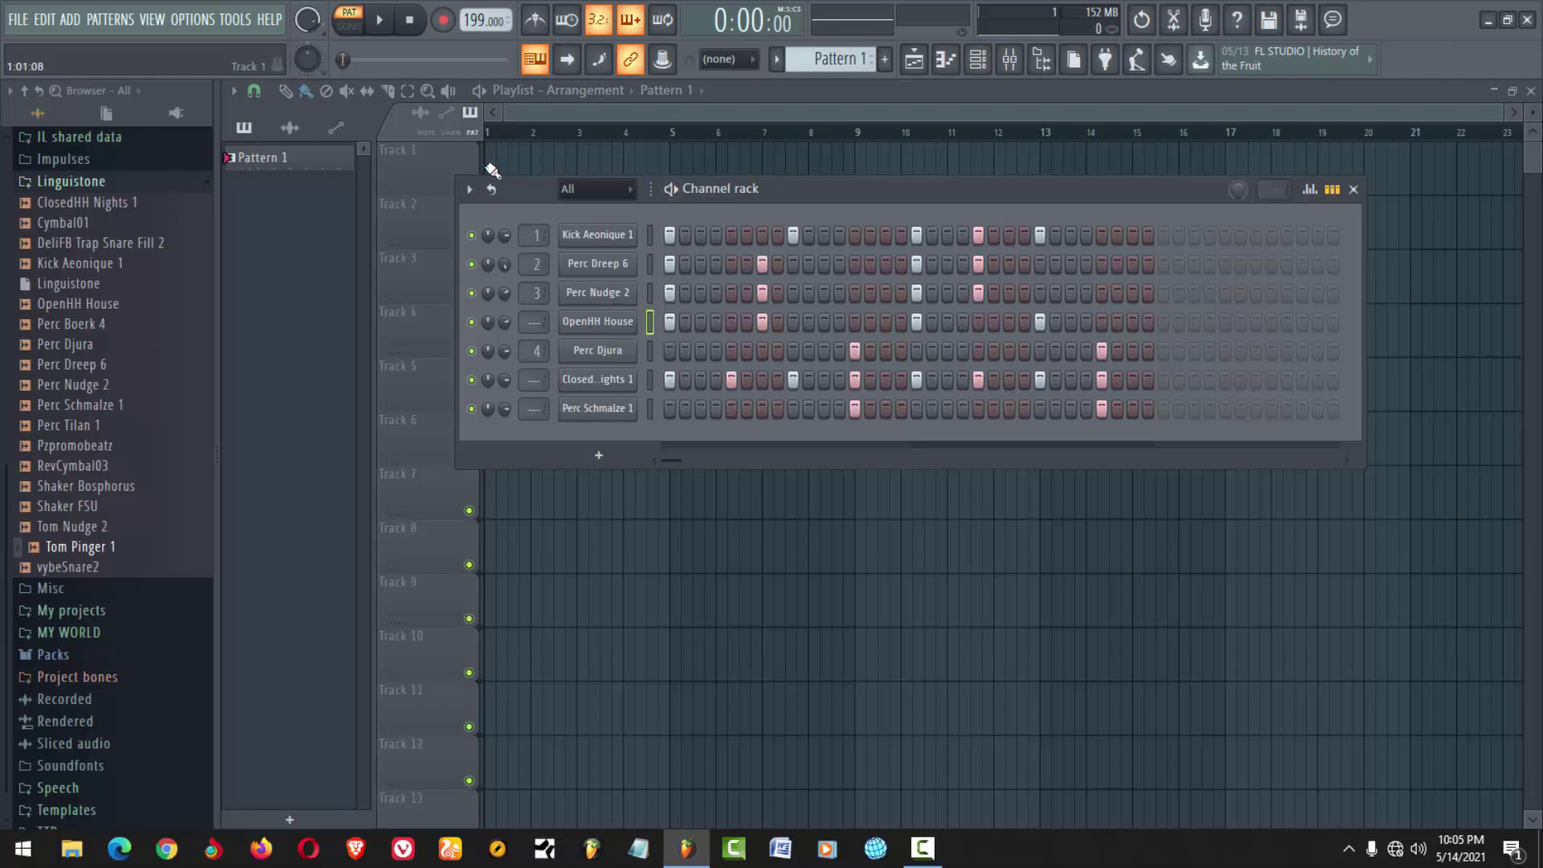
left_click_drag(497, 171, 855, 178)
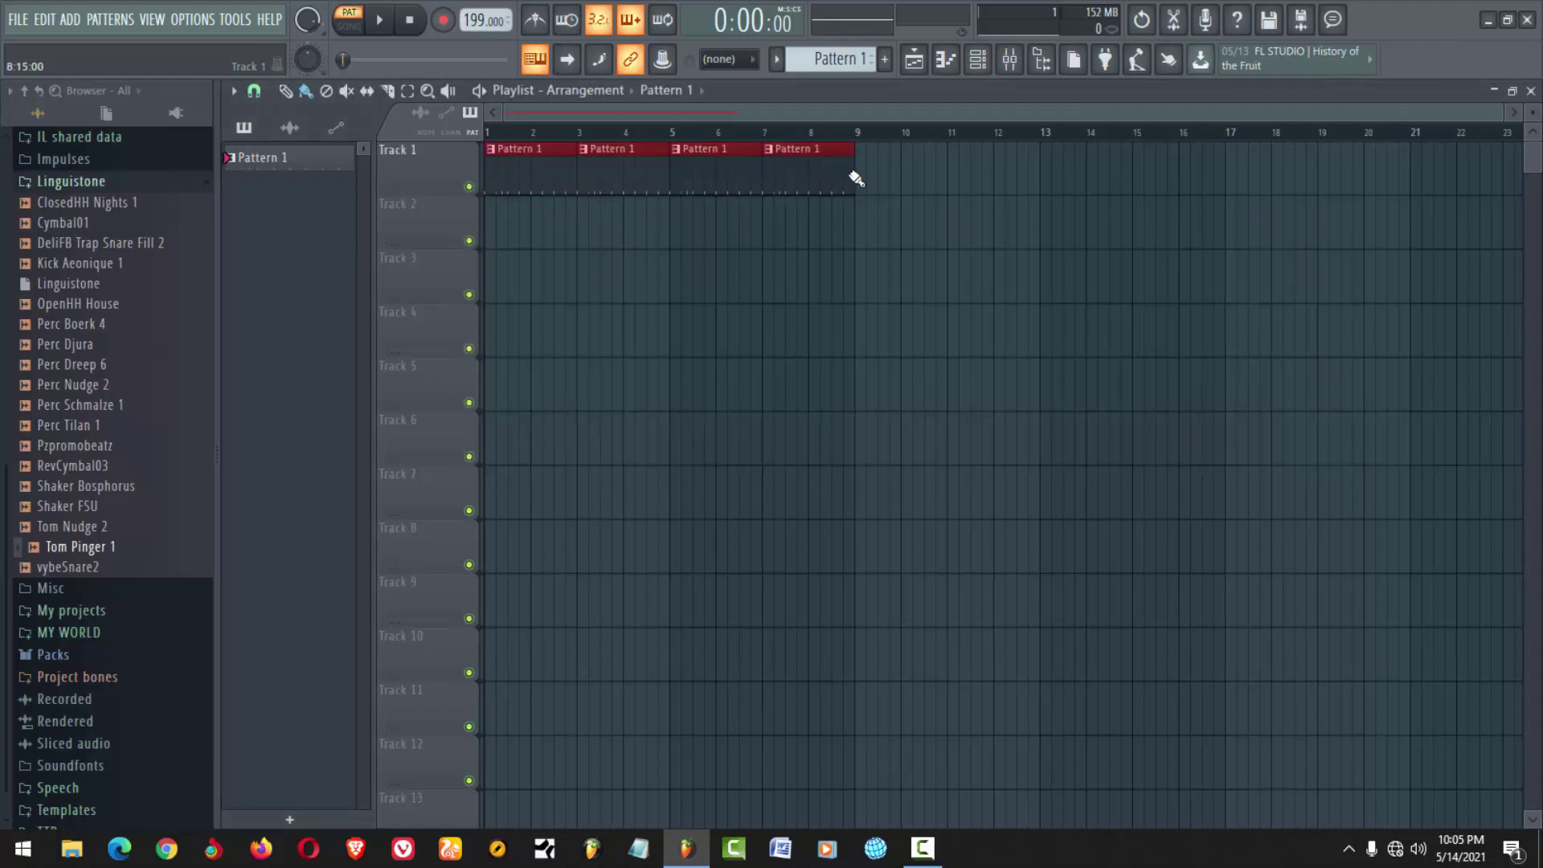
Cut the Kick Aeonique 1 sequence from Pattern 1 and move it into a new Pattern 2
left_click(978, 58)
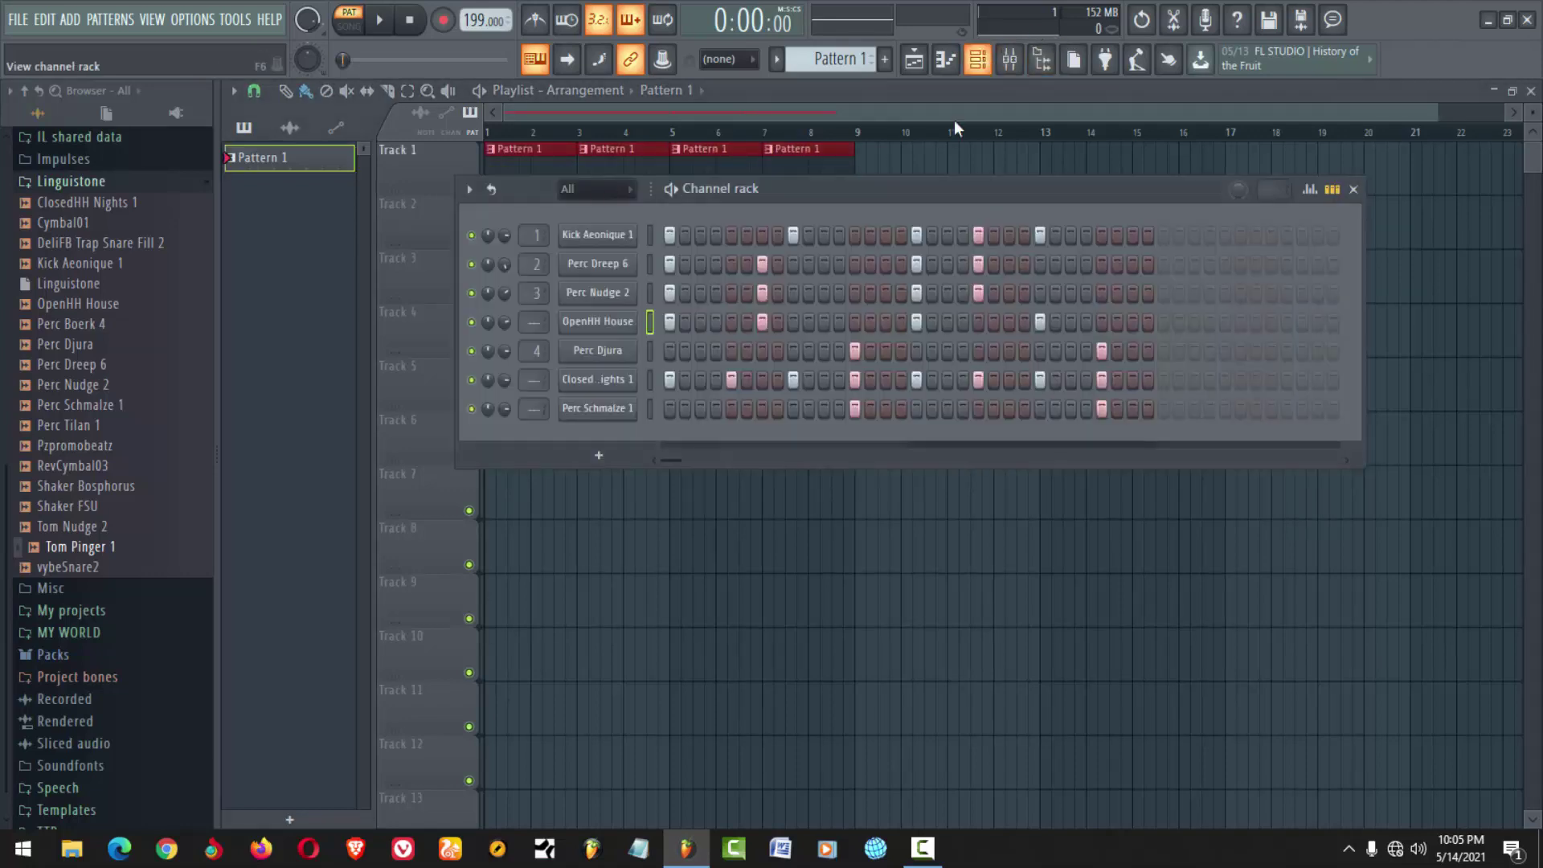
right_click(607, 241)
left_click(934, 236)
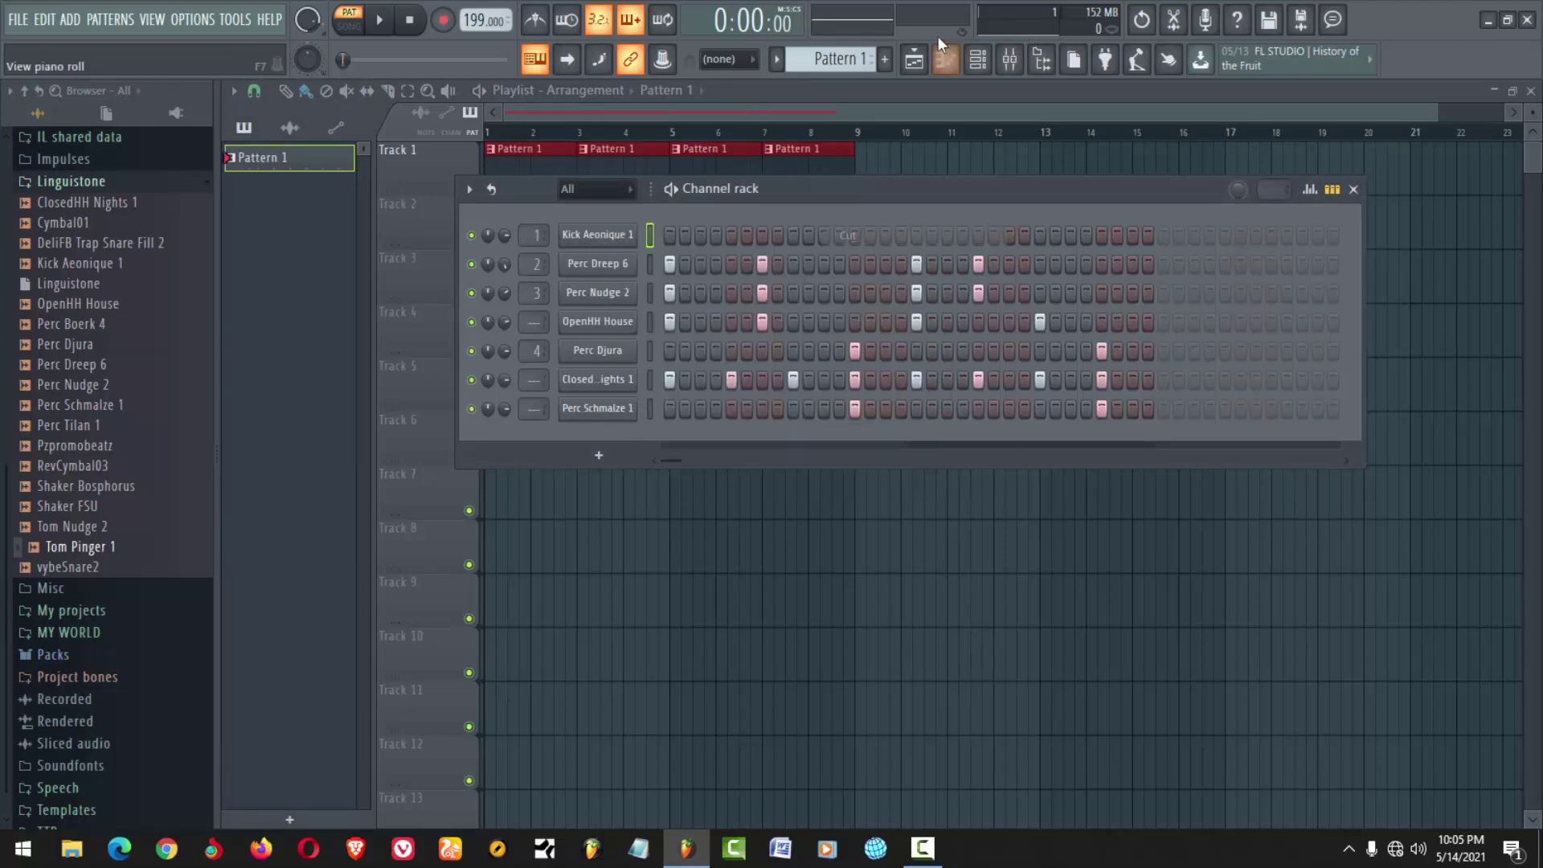
left_click(887, 65)
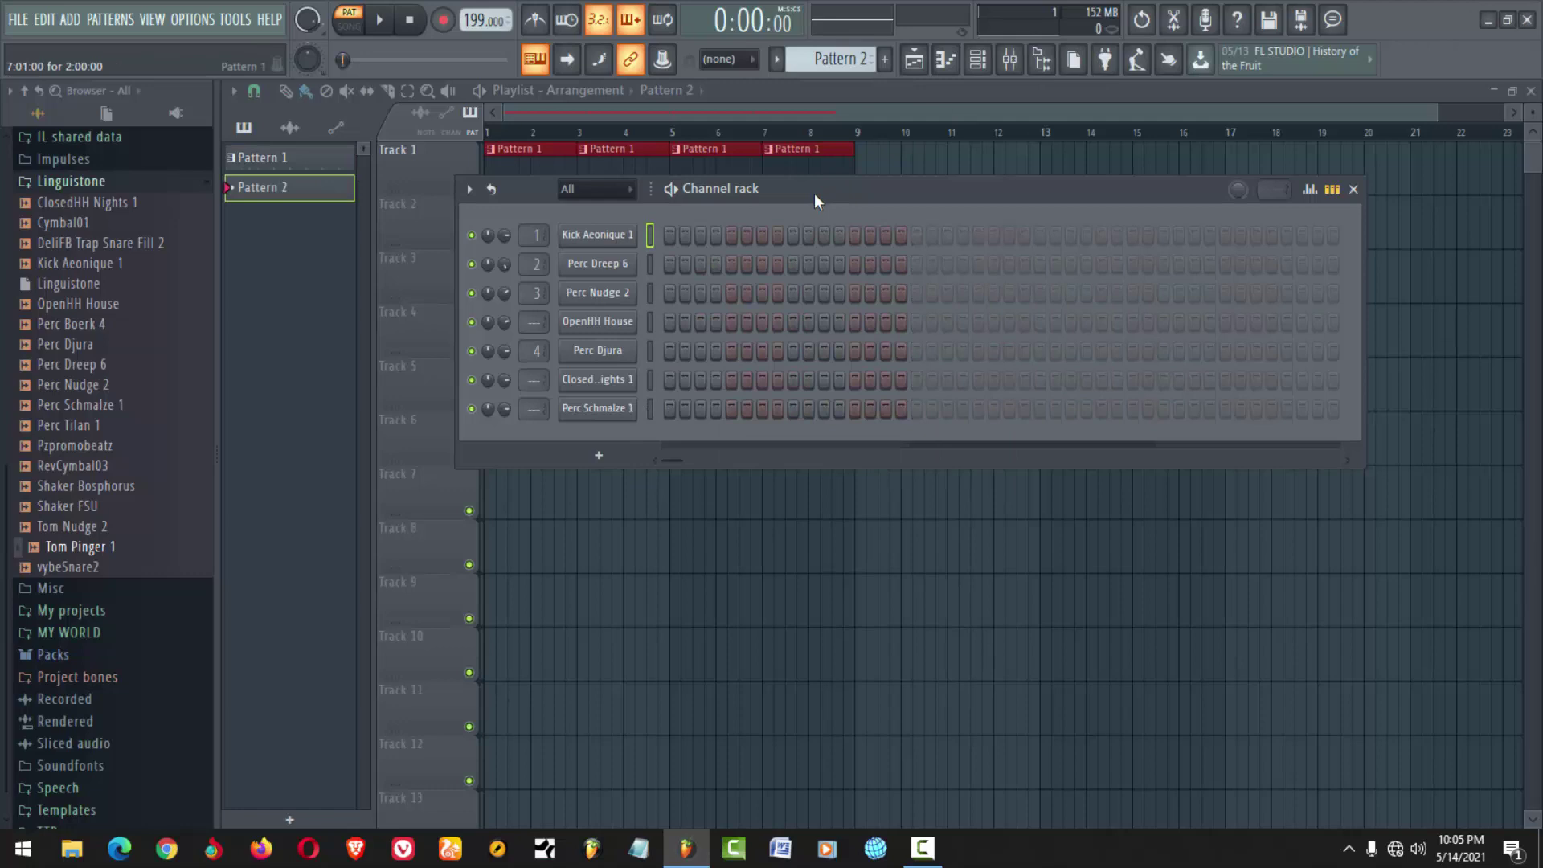
key("F6")
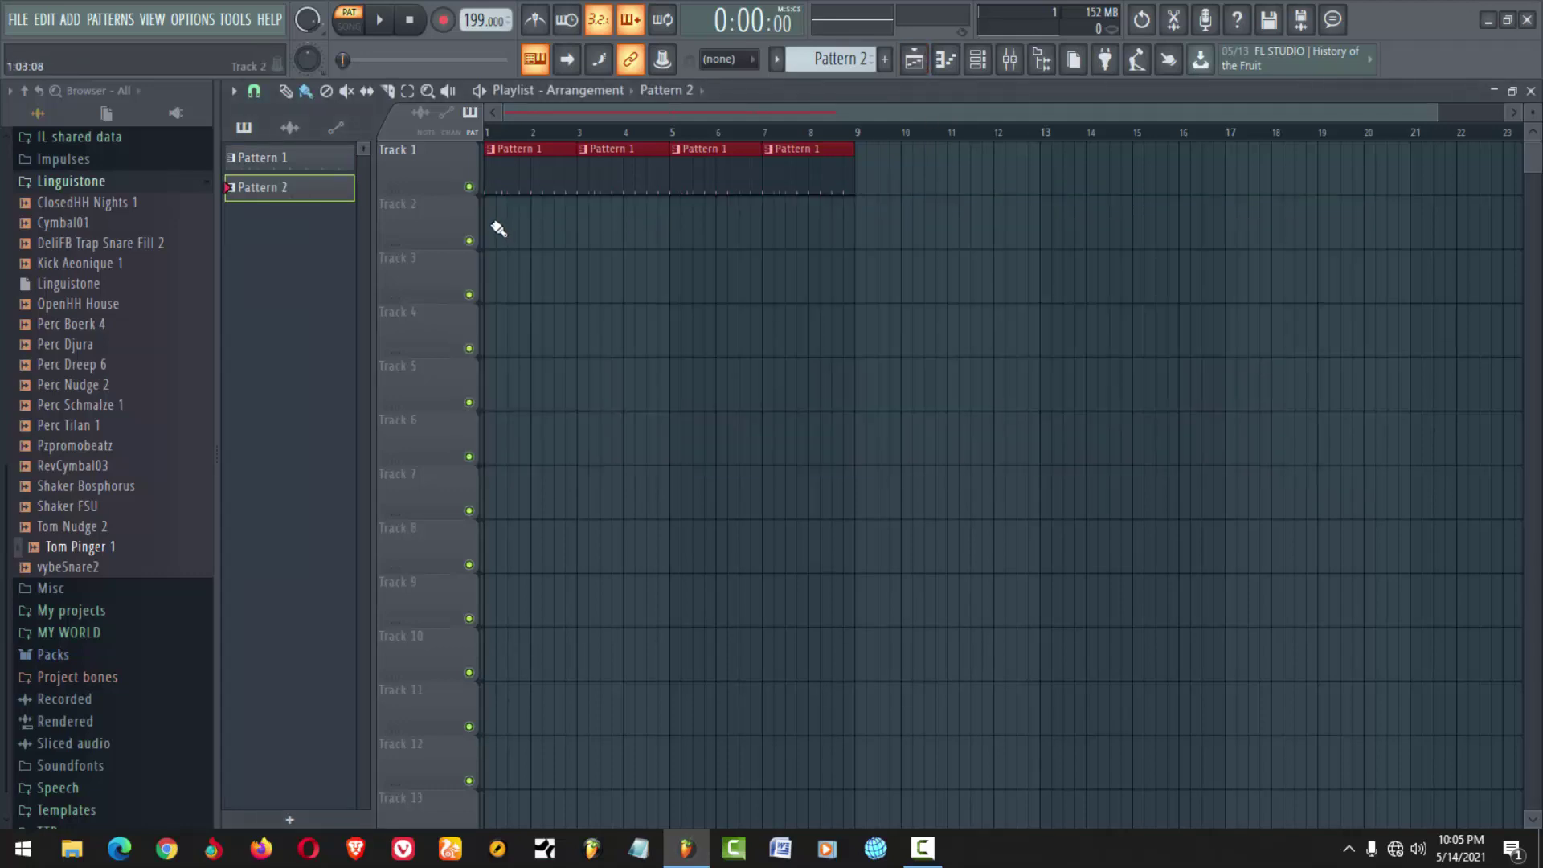
Paint four consecutive Pattern 2 clips on Track 2 beneath the Pattern 1 clips, filling bars 1 to 8
left_click_drag(499, 229, 799, 224)
left_click_drag(1440, 114, 1109, 157)
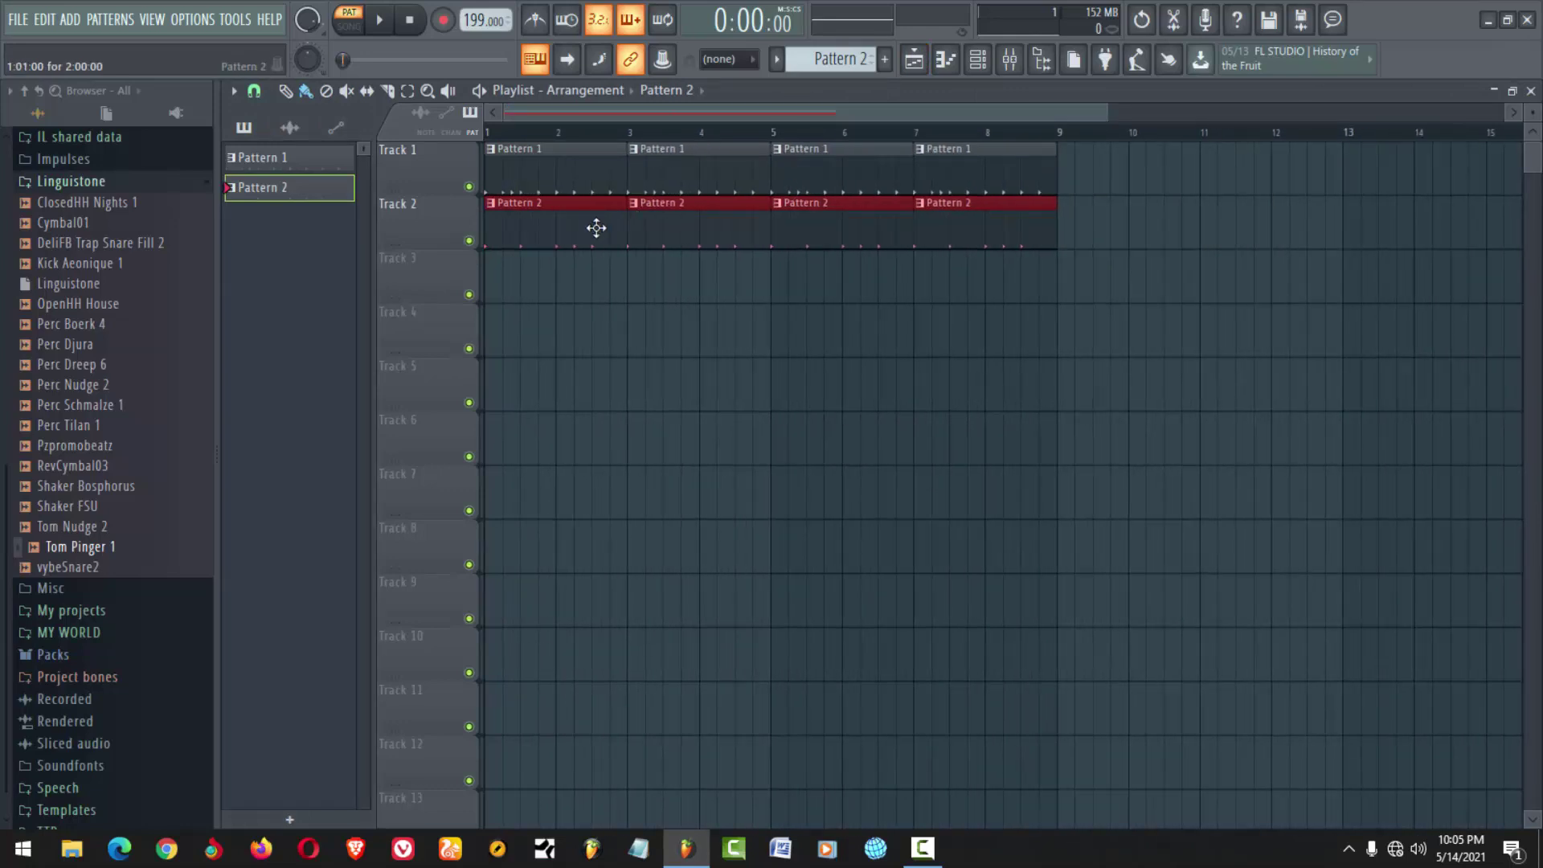
Make the last Pattern 2 clip on Track 2, starting at bar 7, a unique pattern
left_click(723, 229)
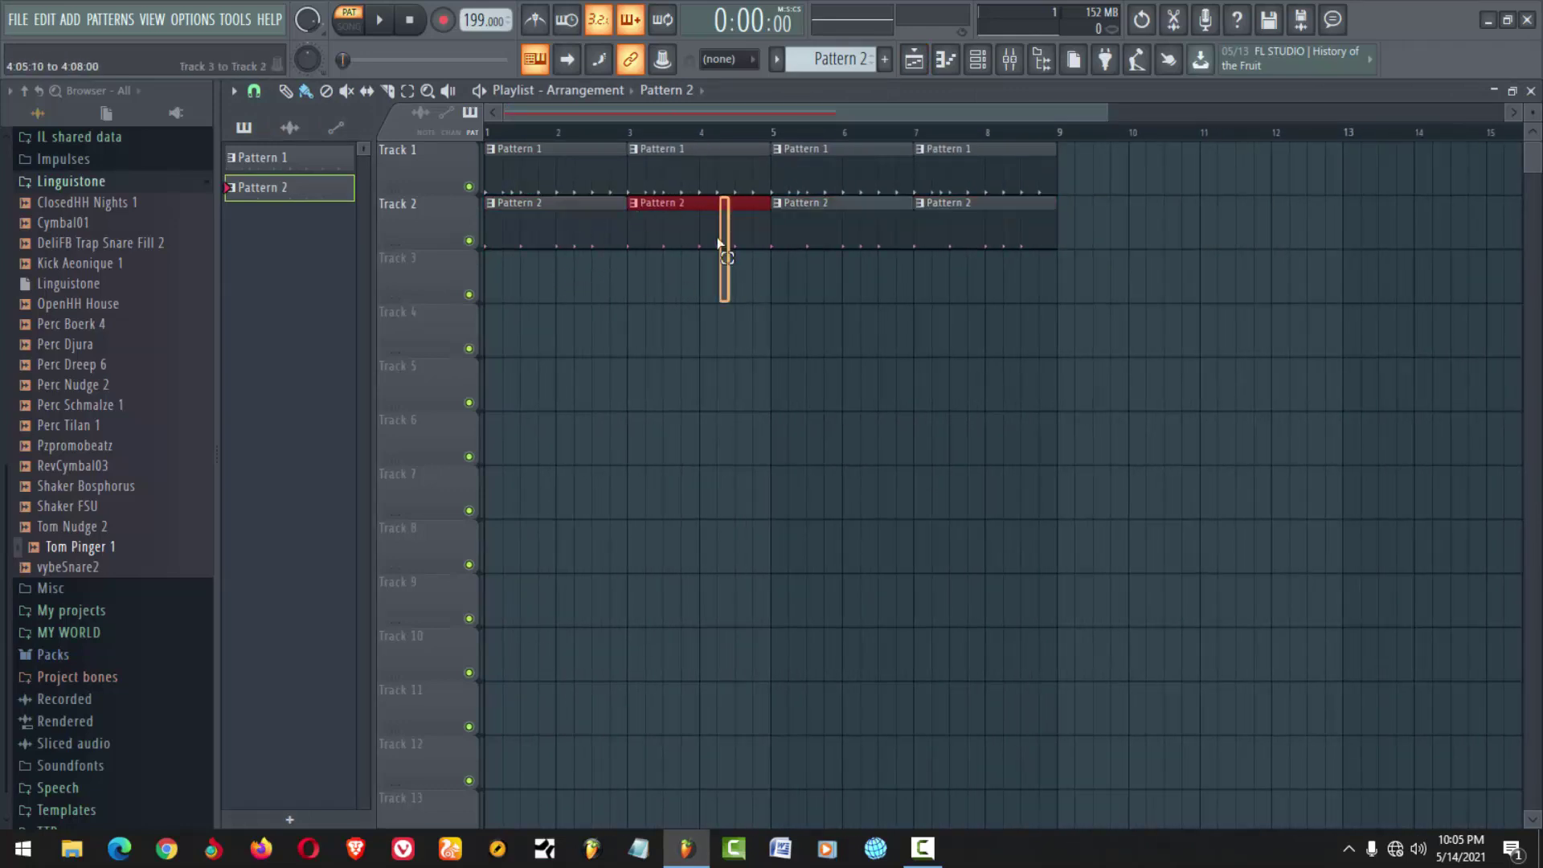
left_click(996, 242)
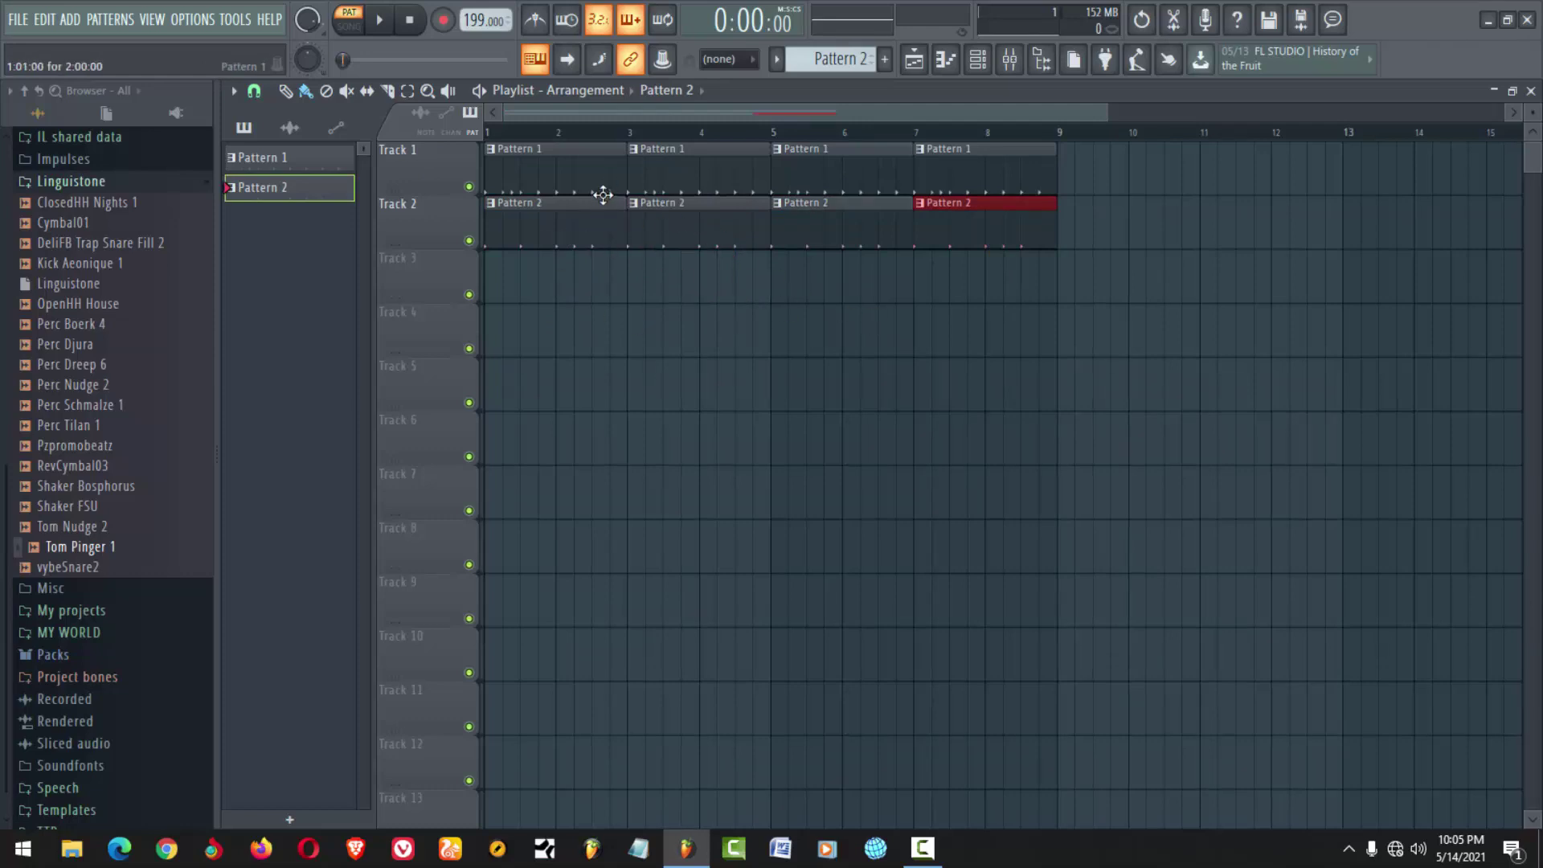
right_click(922, 212)
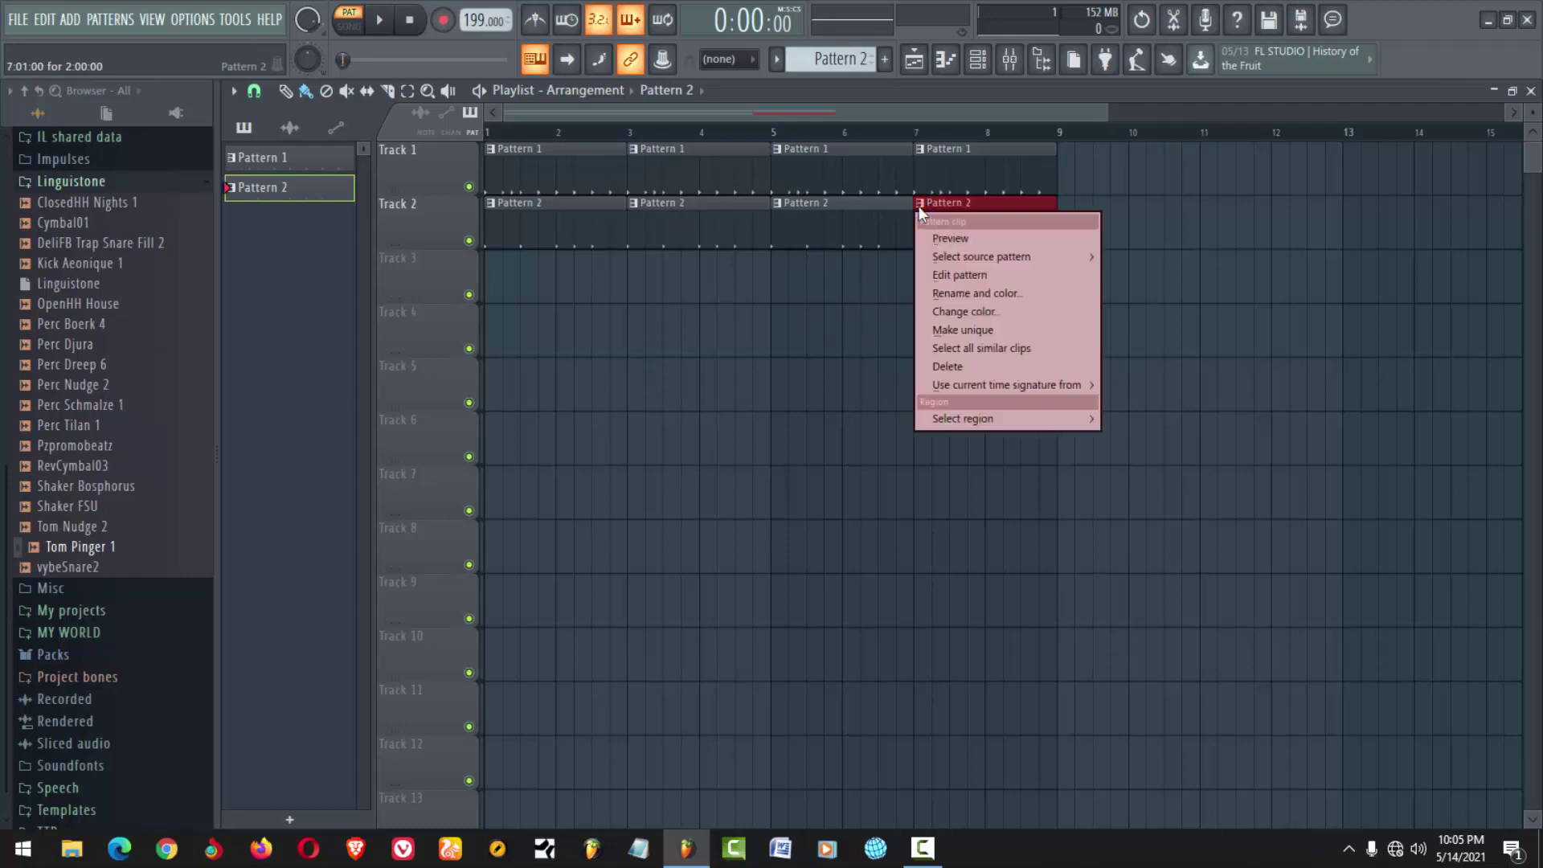
left_click(1002, 331)
Open the Kick Aeonique 1 sequence of Pattern 3 in the piano roll, removing the stray high note, and play it back from bar 7
double_click(989, 231)
left_click(991, 229)
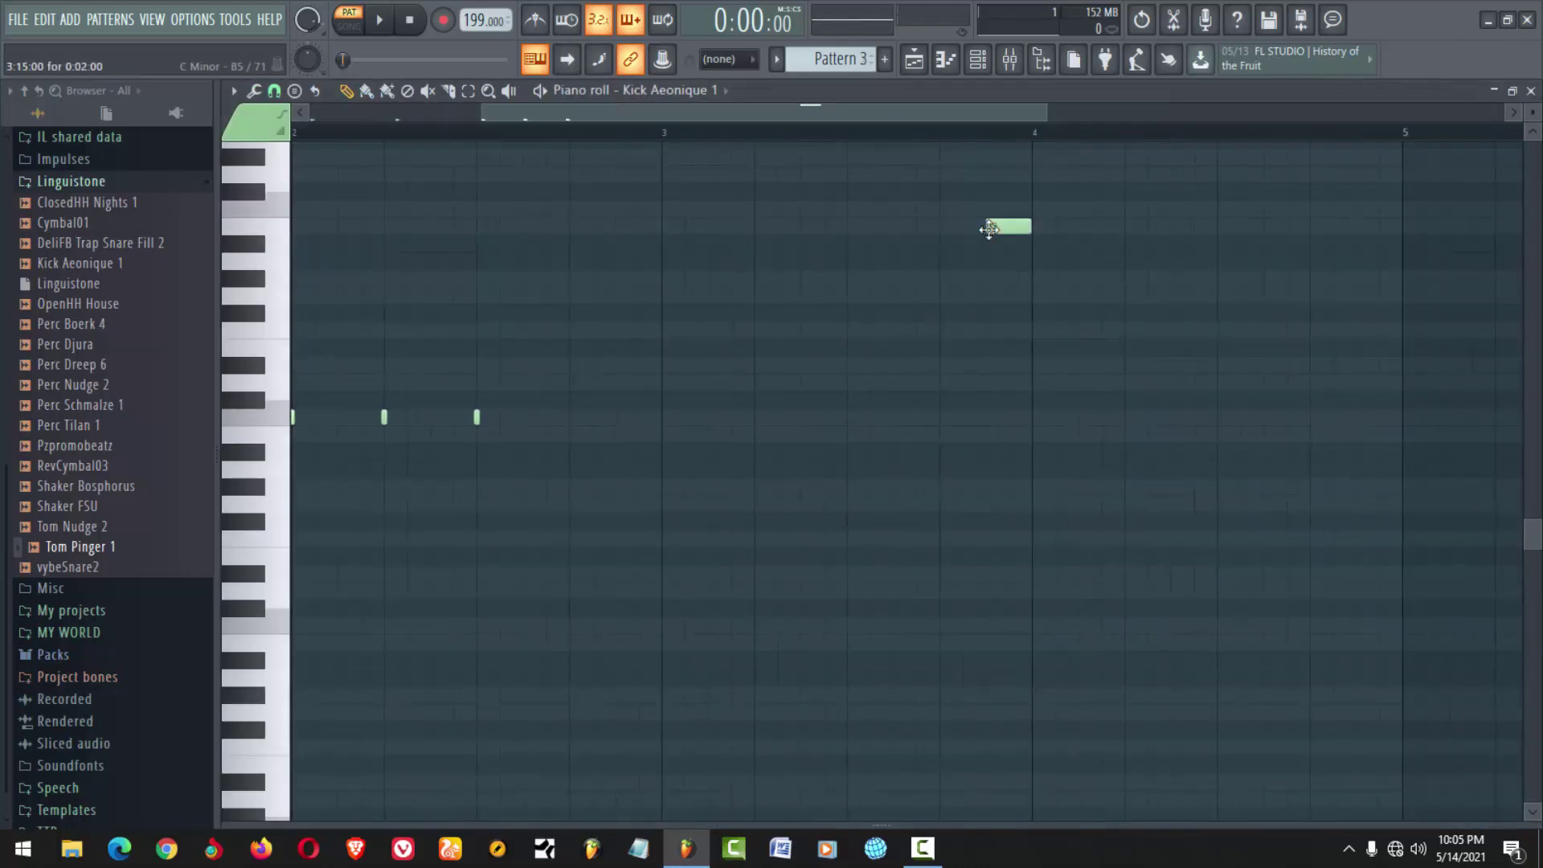
right_click(994, 228)
left_click(946, 59)
right_click(728, 228)
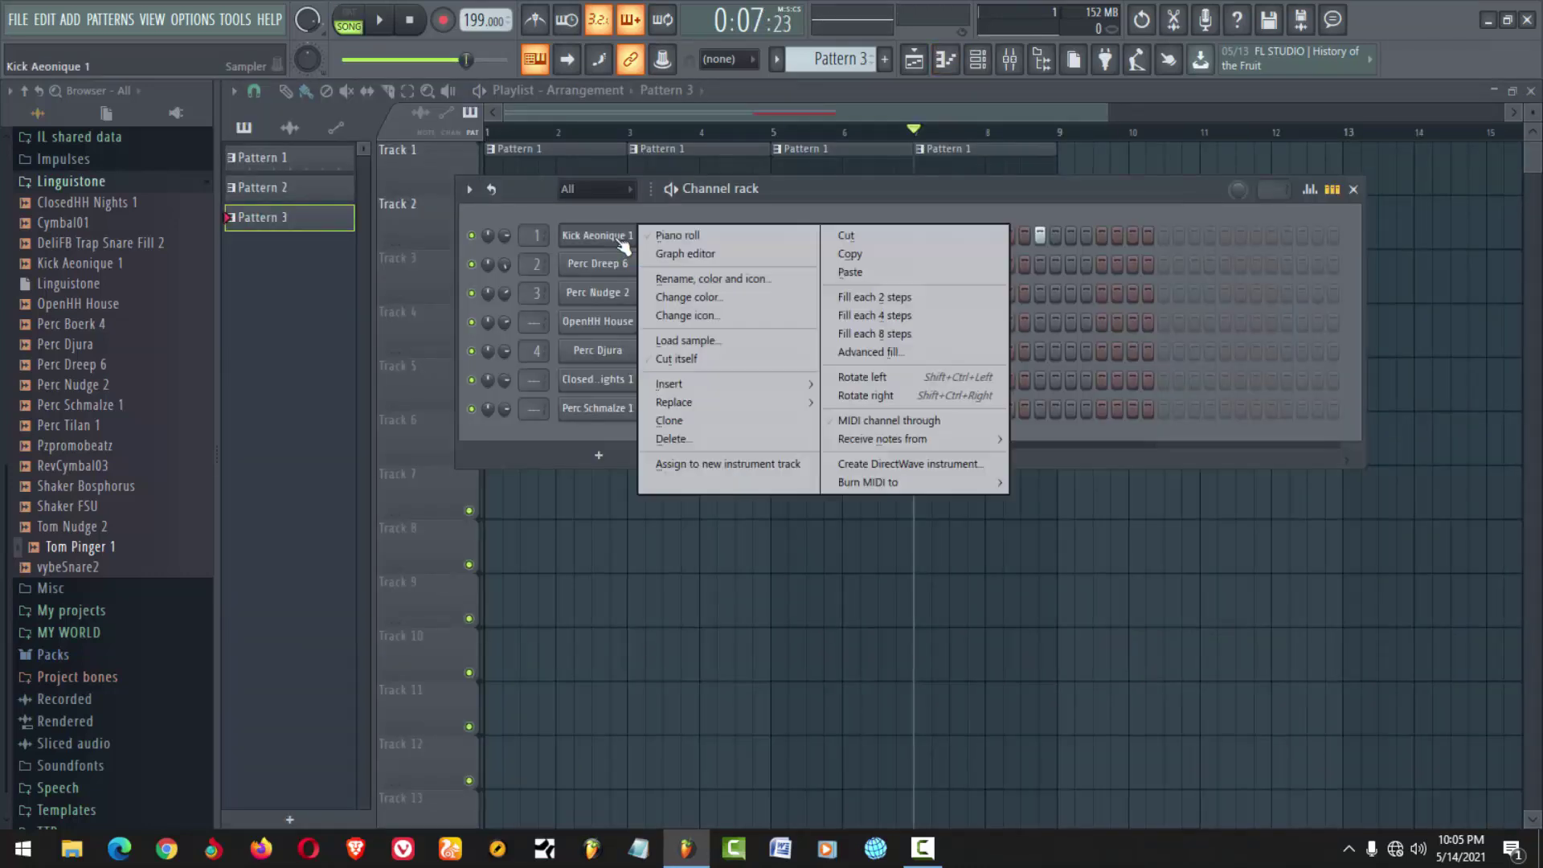
left_click(728, 229)
key("space")
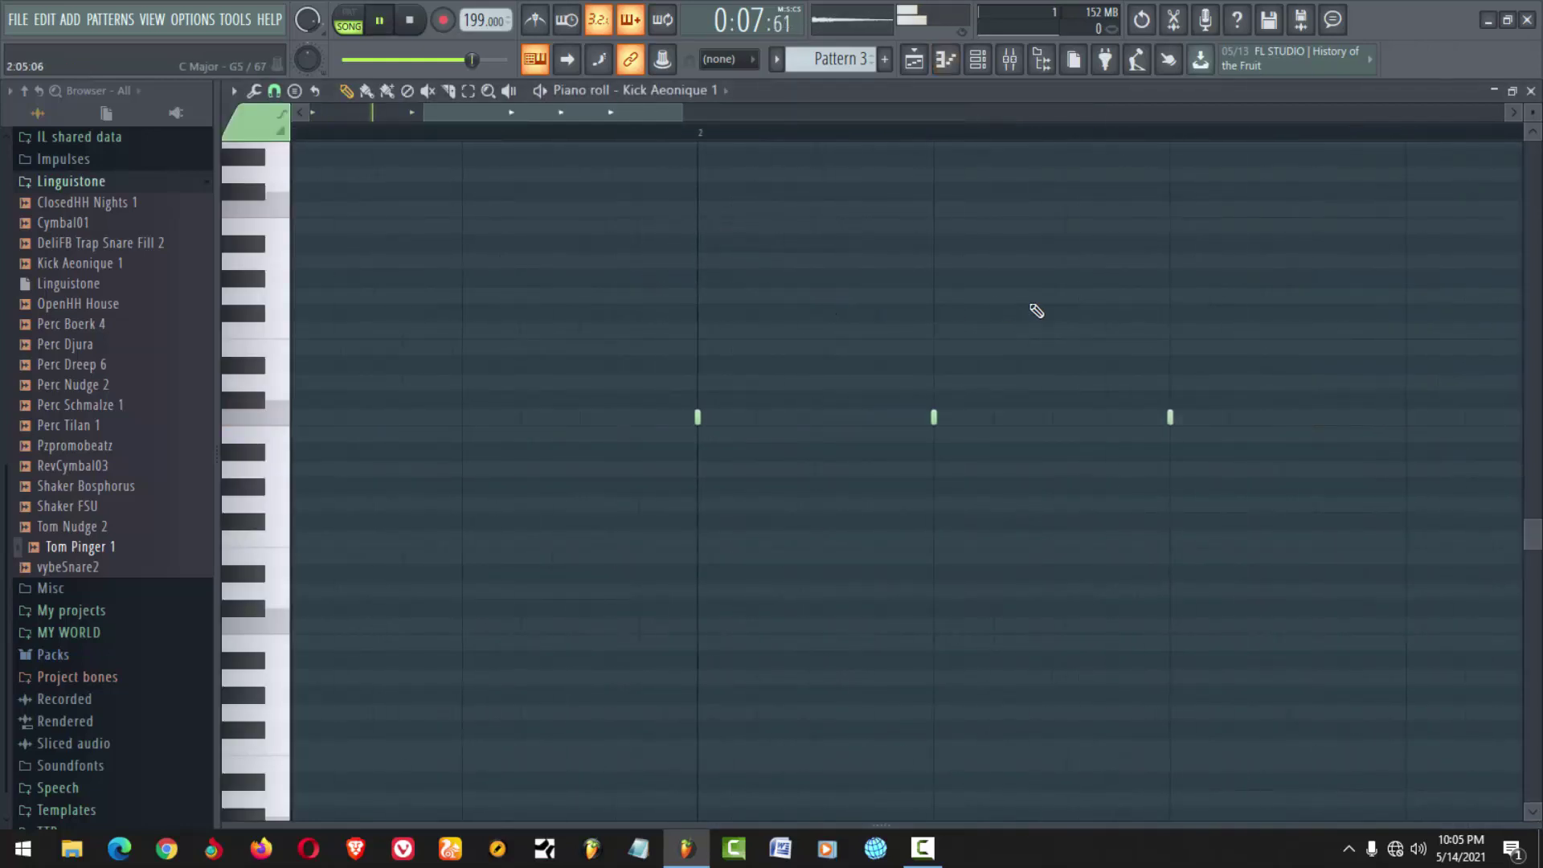
key("space")
Add three closely spaced C5 kick notes right after the one starting bar 2, using a finer grid snap, and play back the roll
left_click(274, 91)
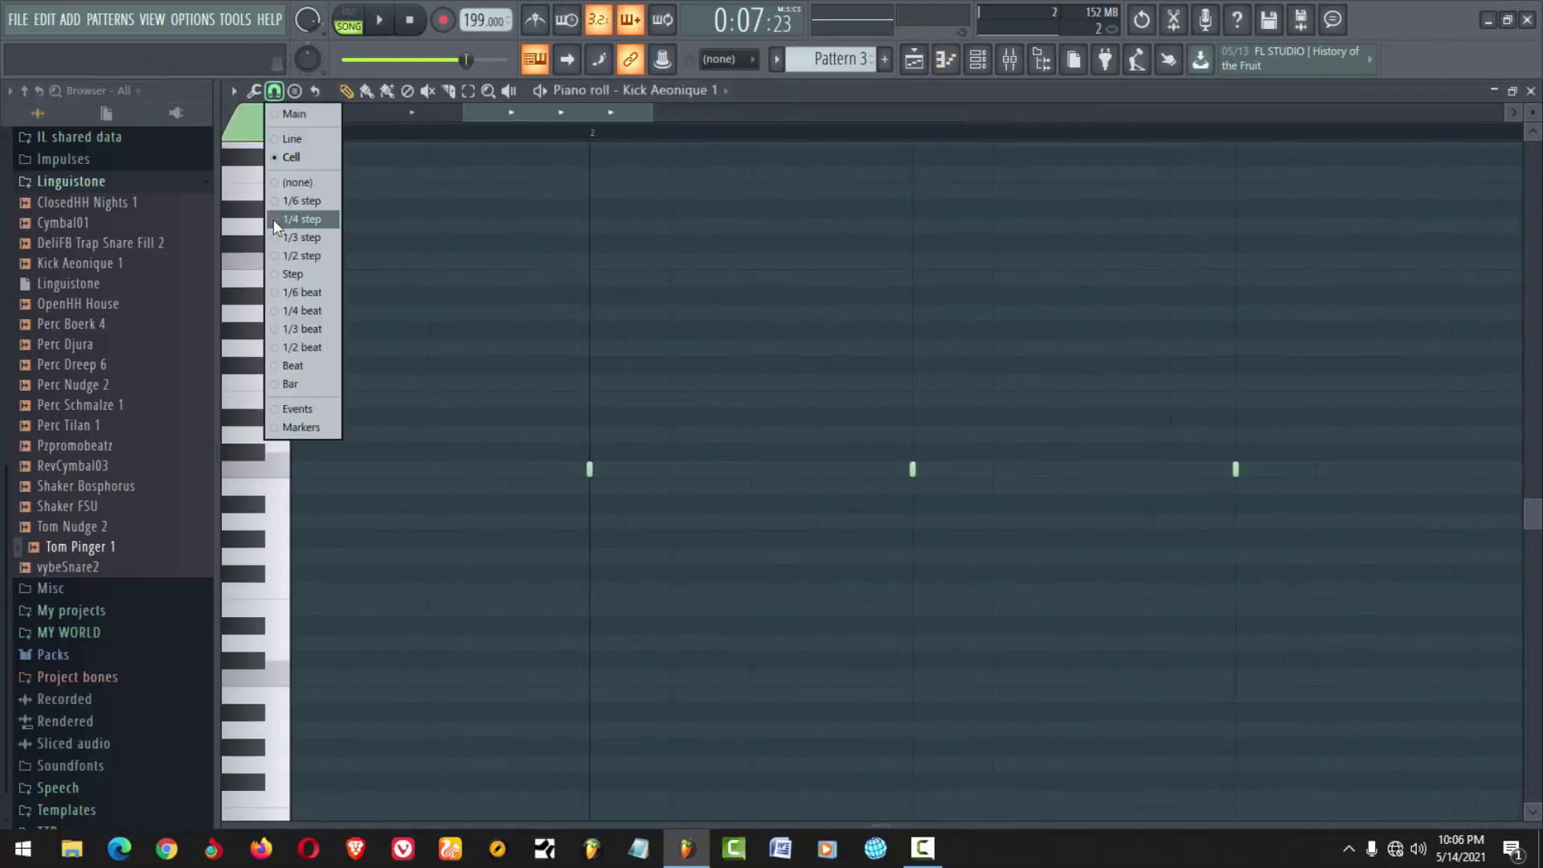
left_click(308, 238)
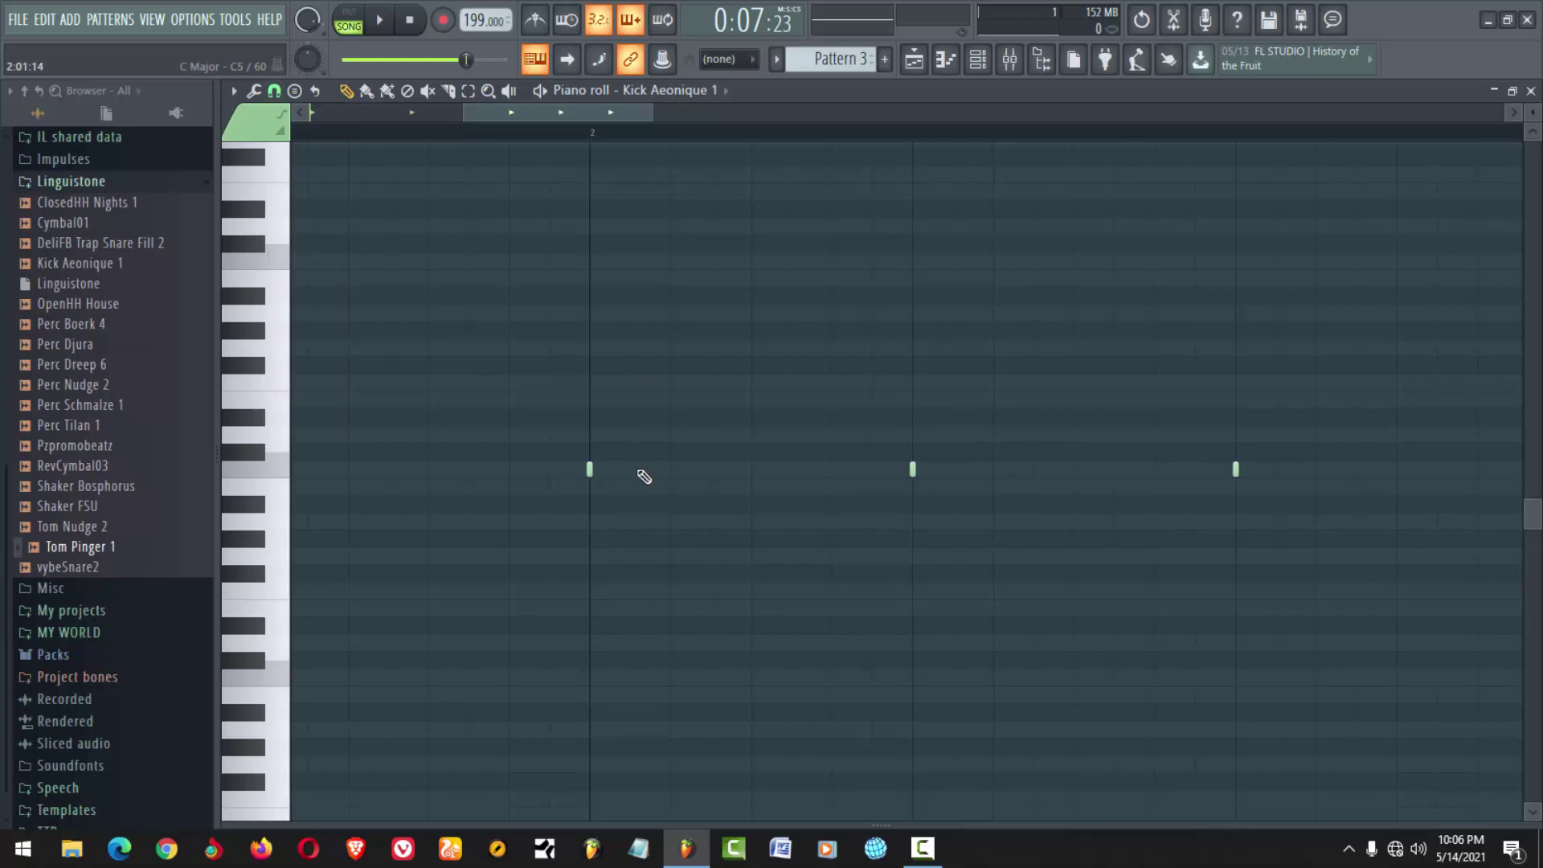
left_click(672, 469)
key("space")
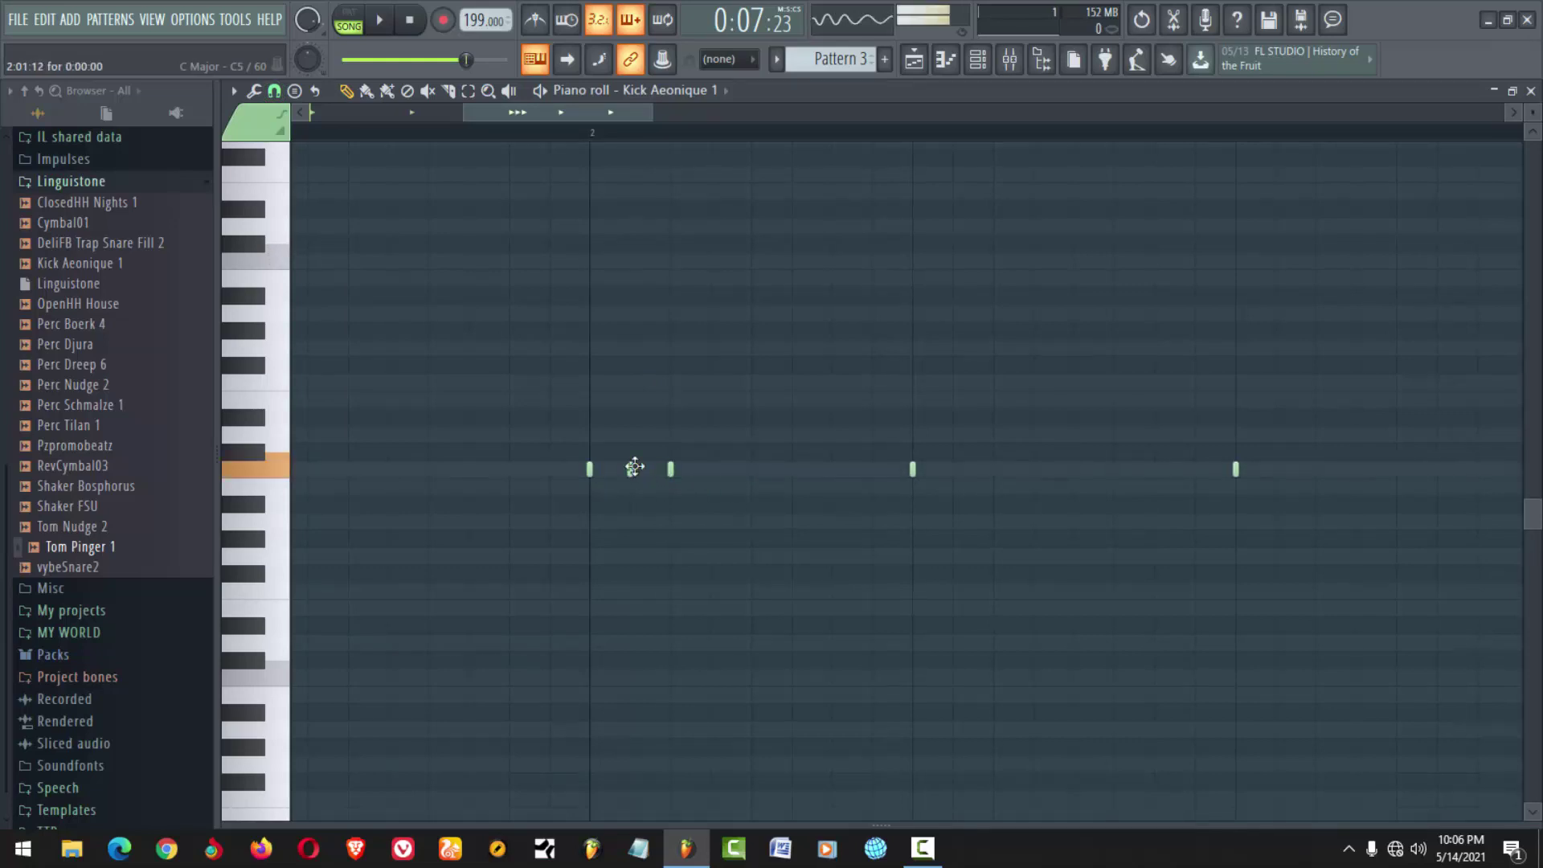
left_click(630, 469)
left_click(711, 470)
scroll(759, 271, "down", 1)
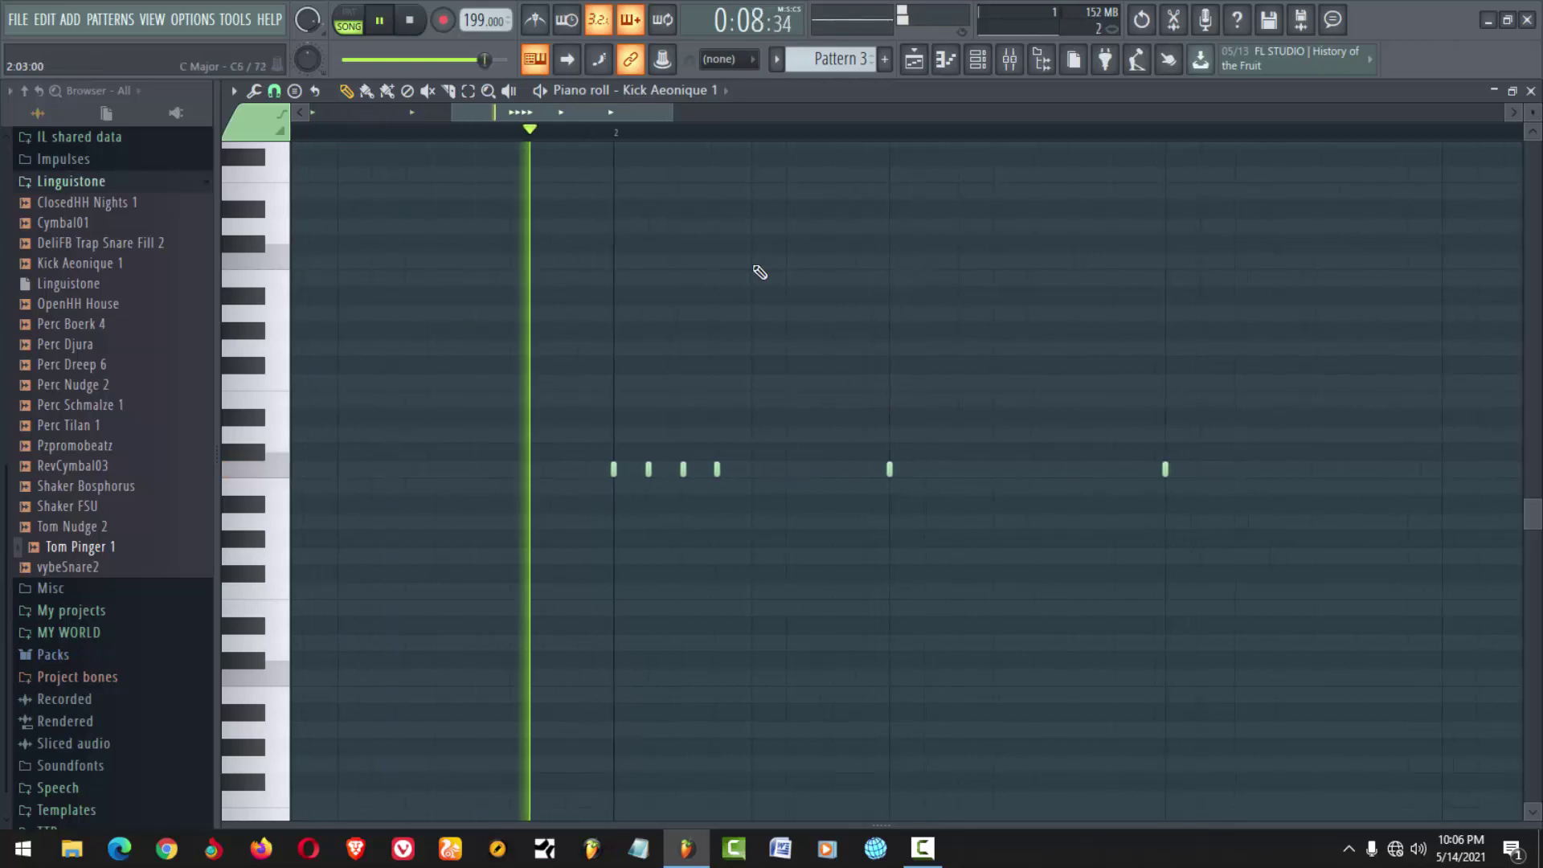
scroll(1017, 466, "down", 2)
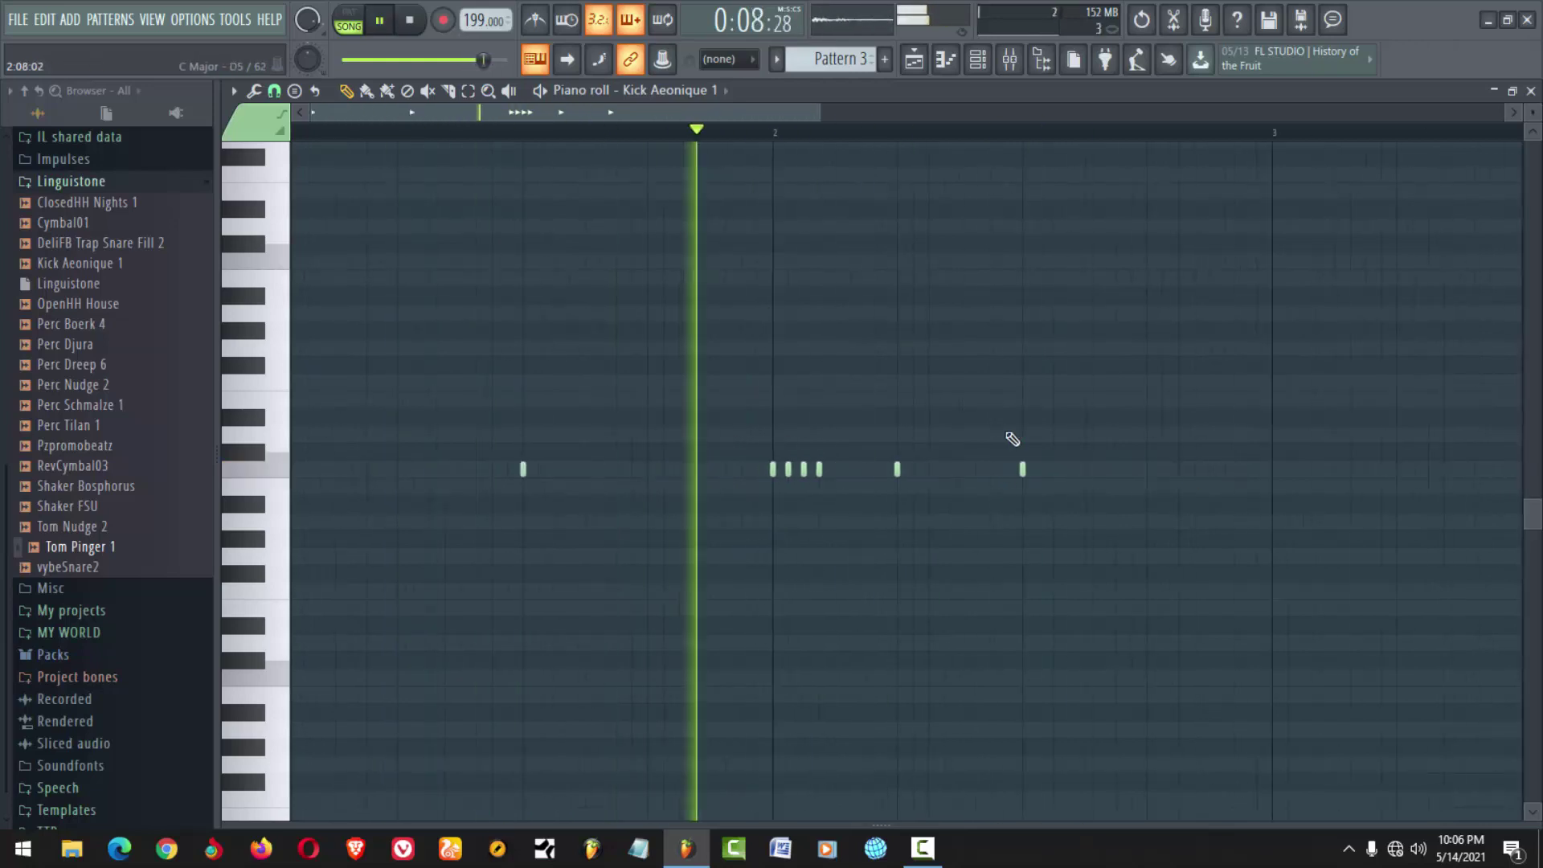
key("space")
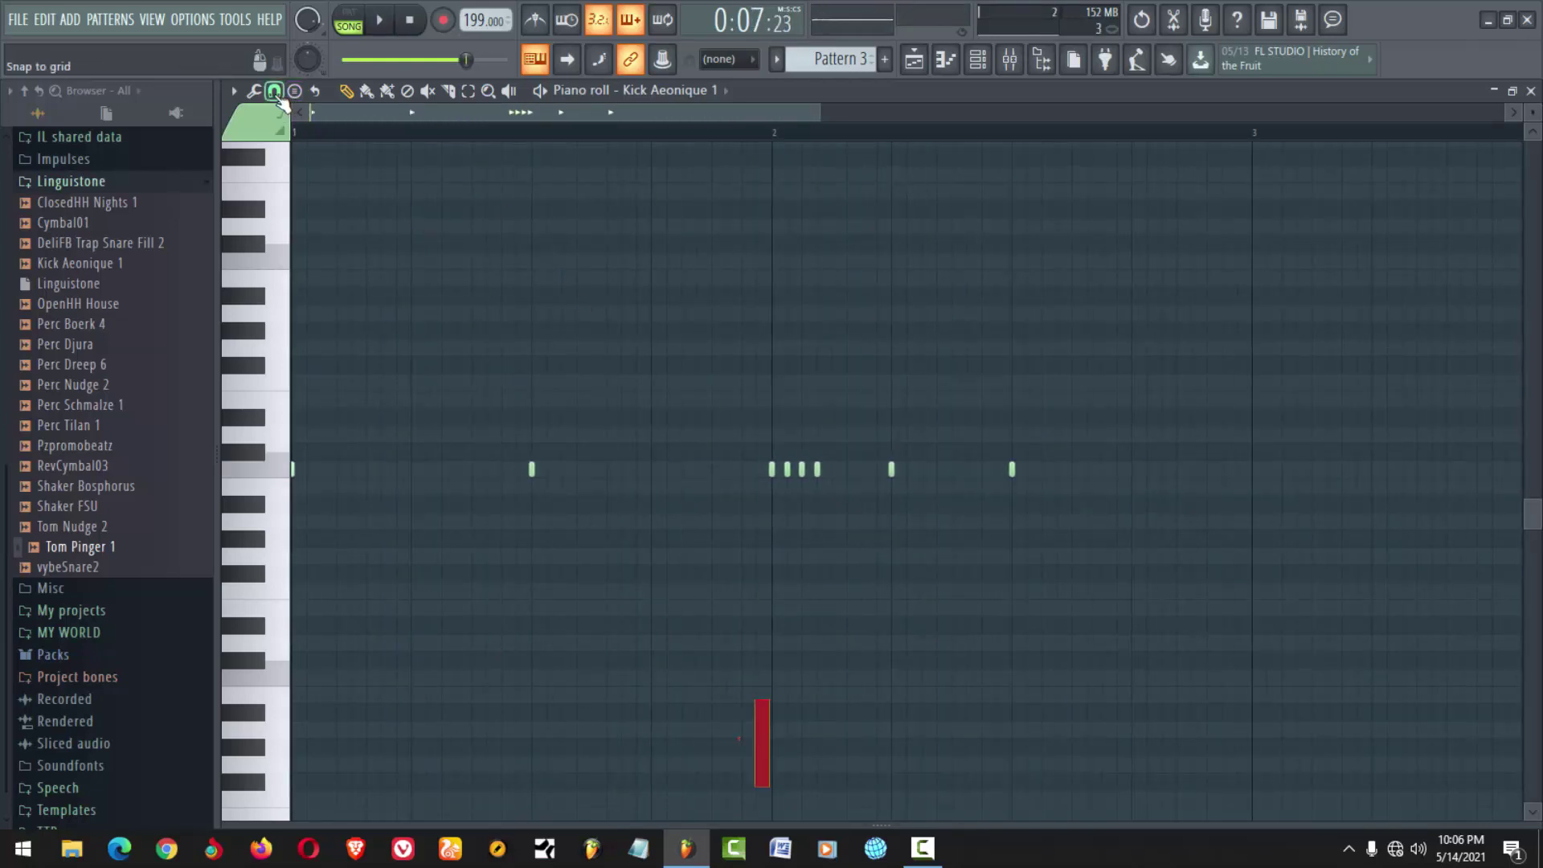
Change the grid snap and replace the end of the kick's bar 2 with C5 notes spaced two thirds of a beat apart from beat 3
left_click(274, 90)
left_click(293, 237)
scroll(1045, 479, "up", 6)
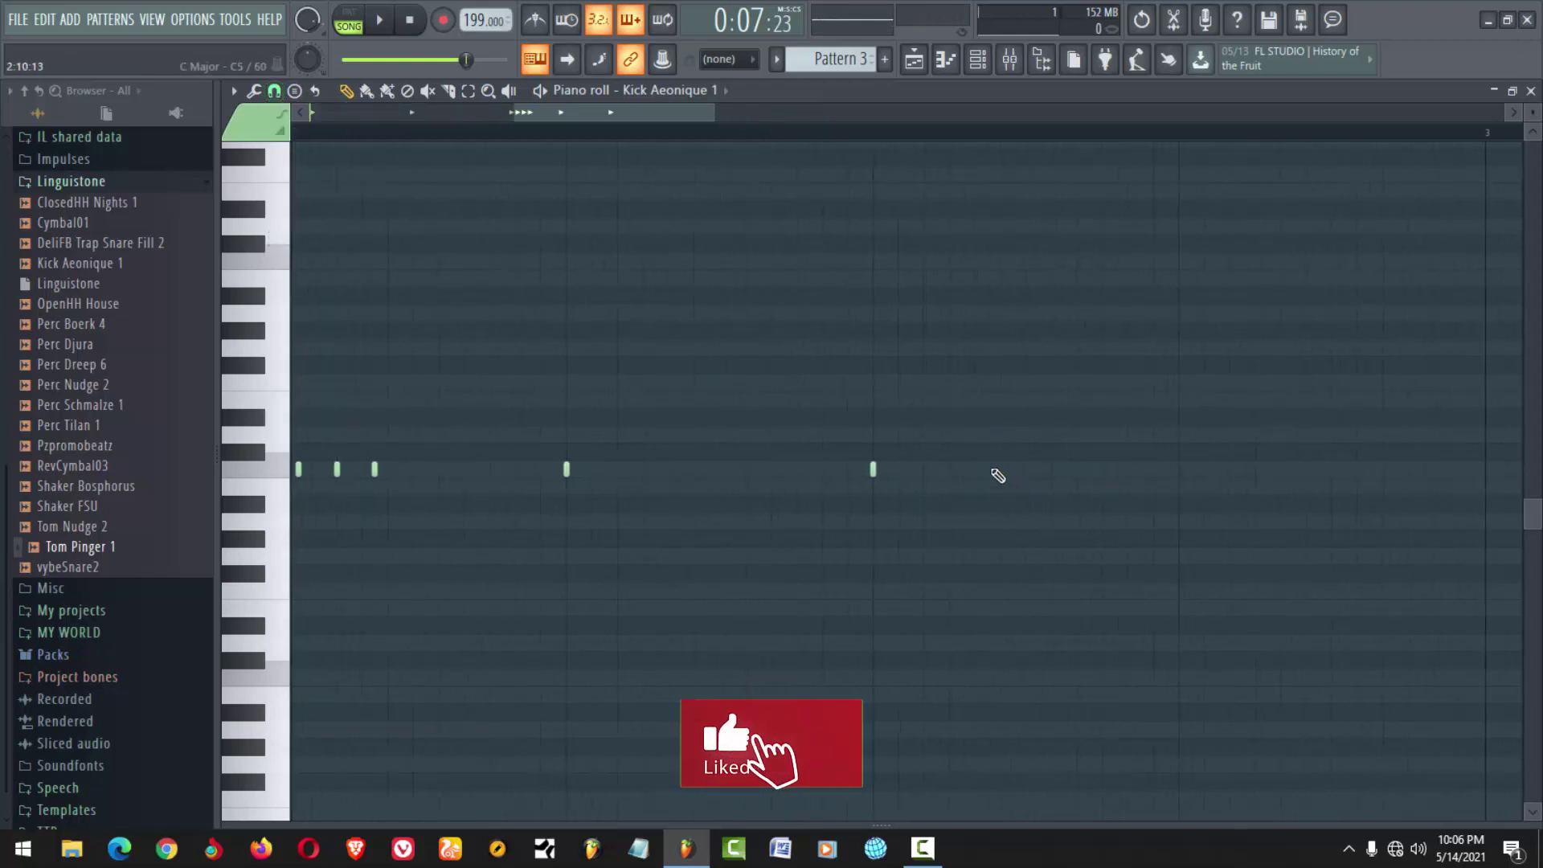
left_click(975, 469)
left_click(1075, 468)
left_click_drag(1168, 463, 1191, 484)
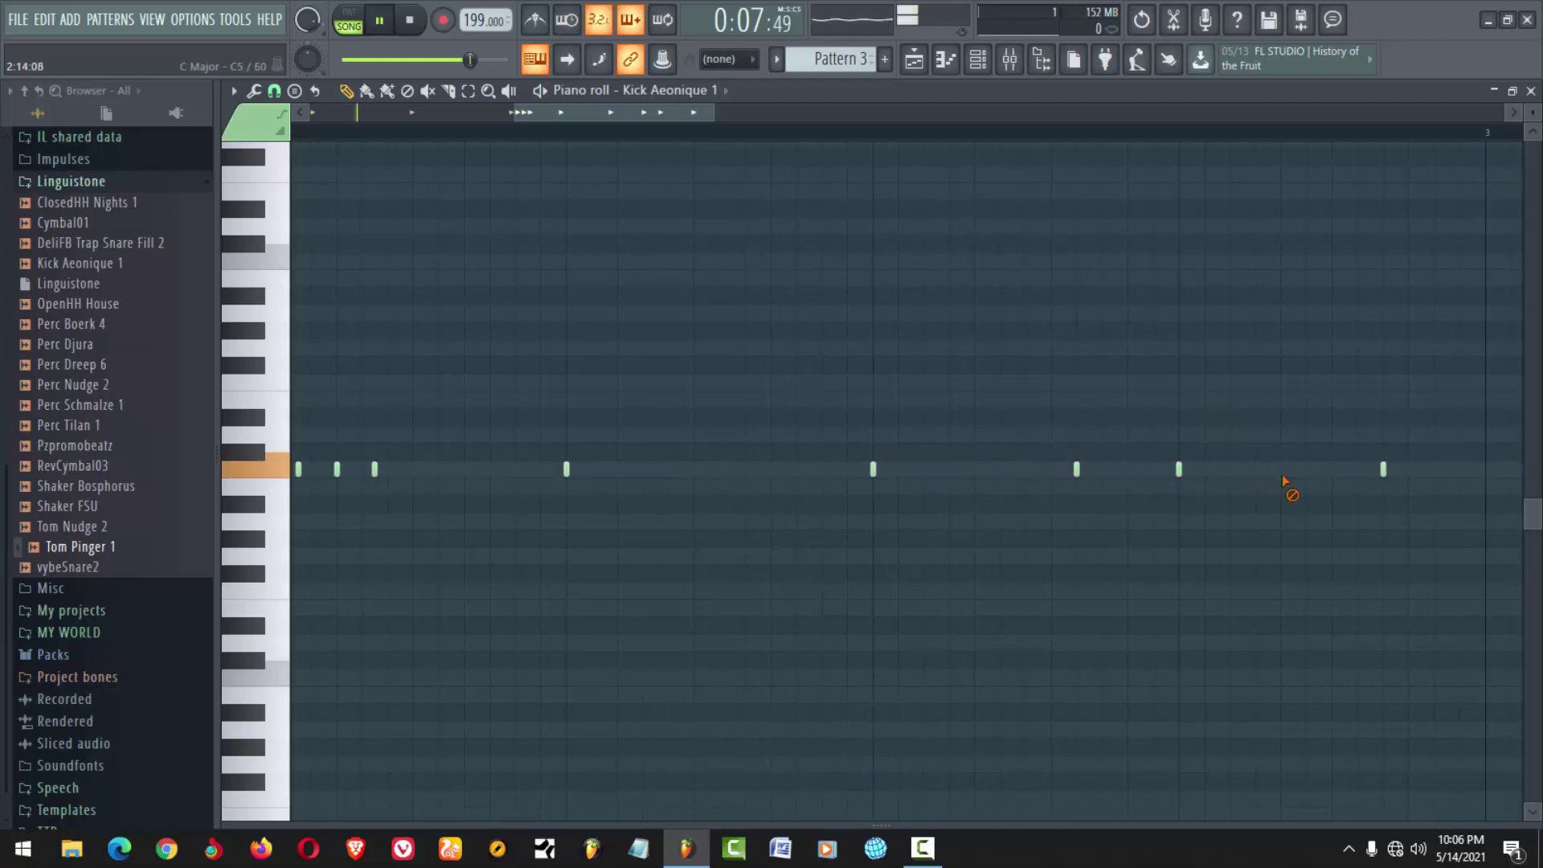
key("ctrl+z")
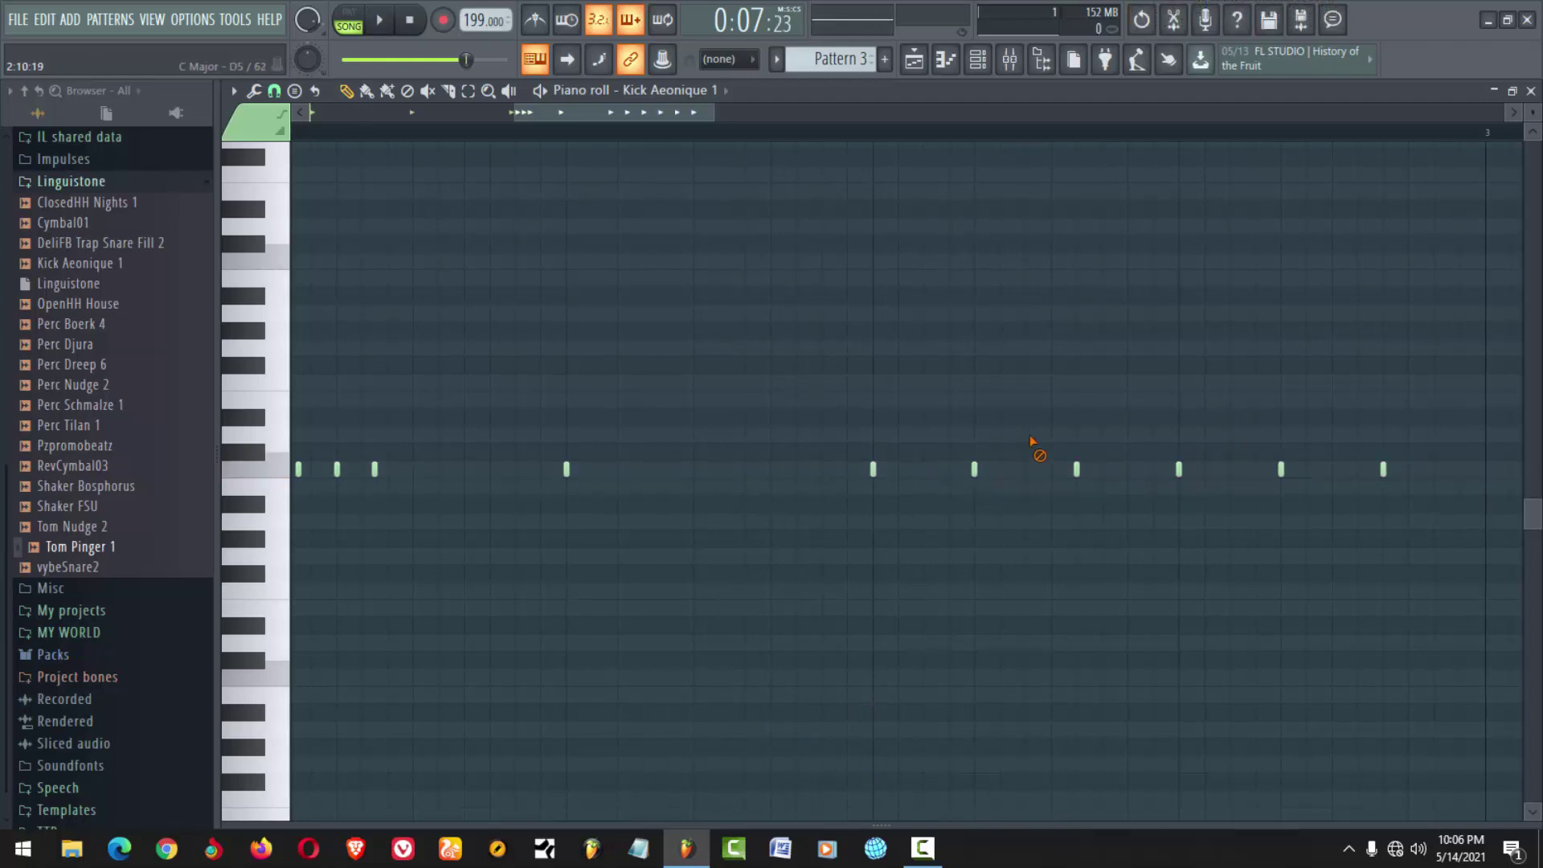
key("space")
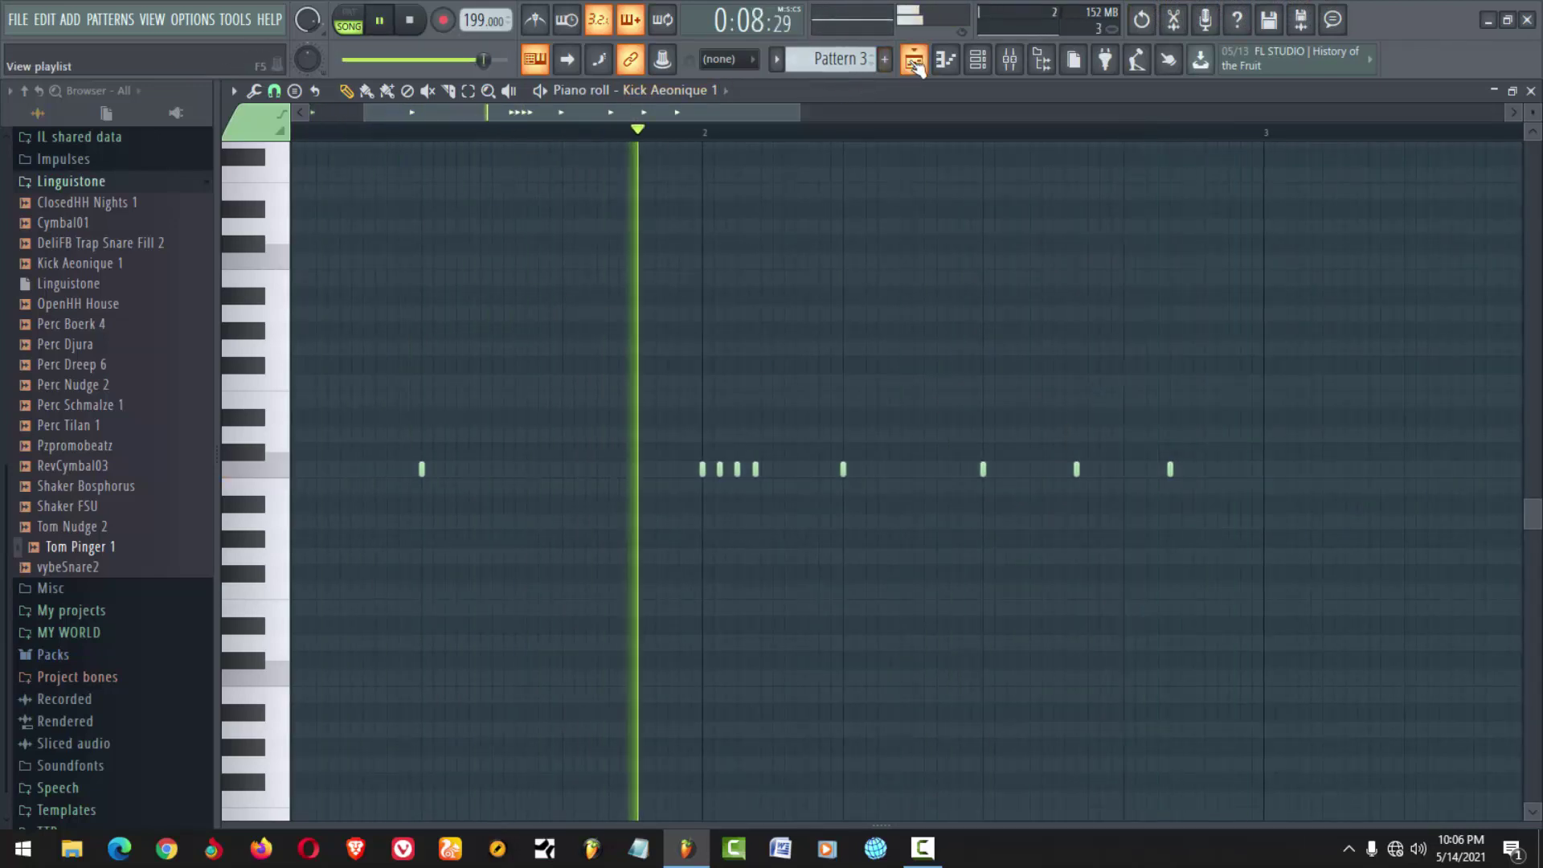
Return to the playlist and play the arrangement from the start through the Pattern 3 clip
key("F5")
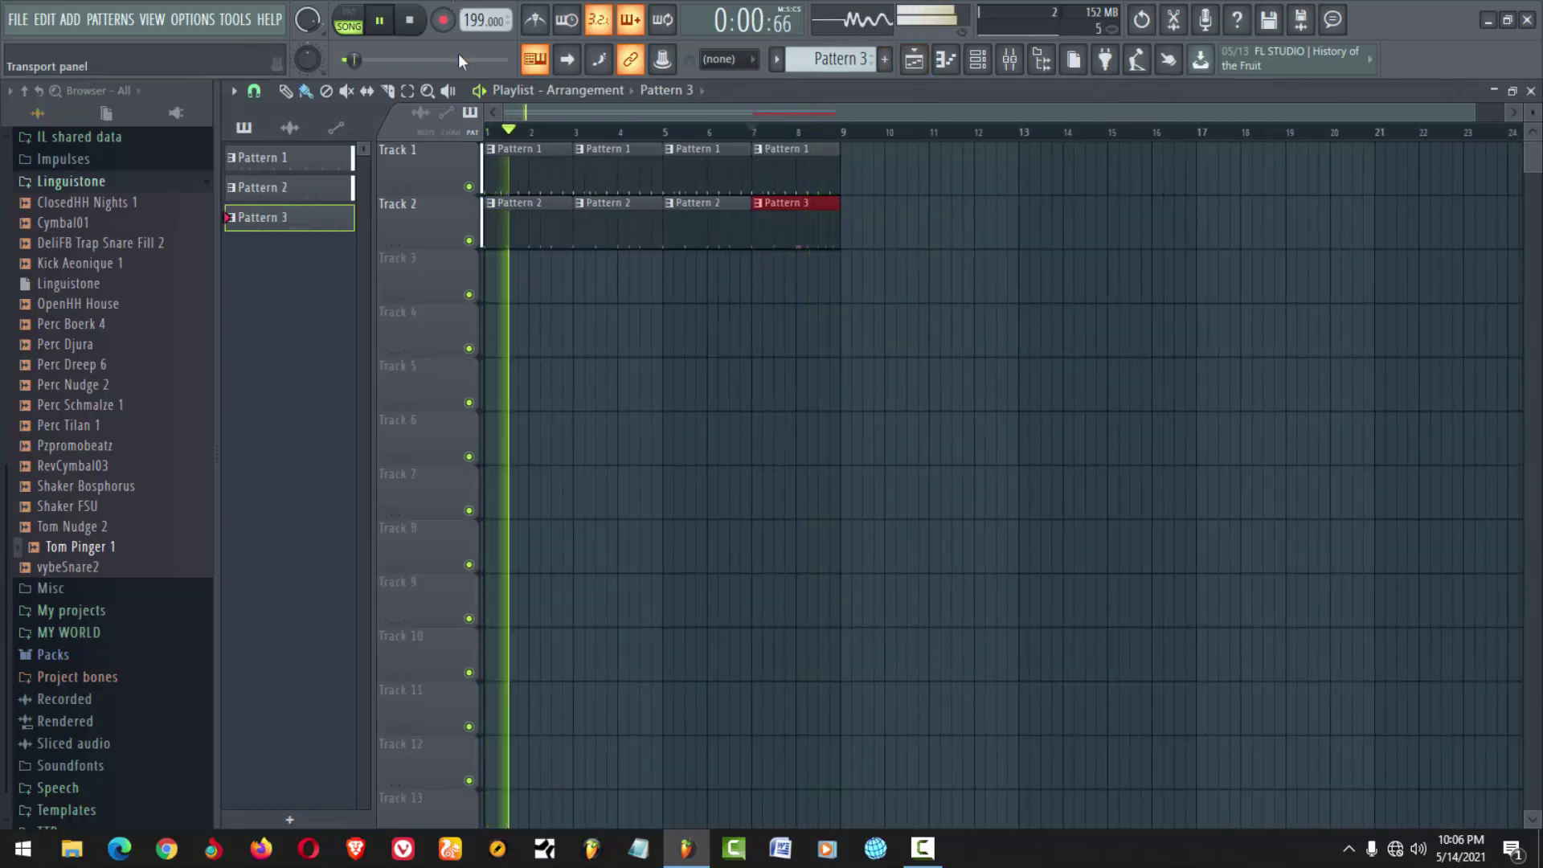
key("space")
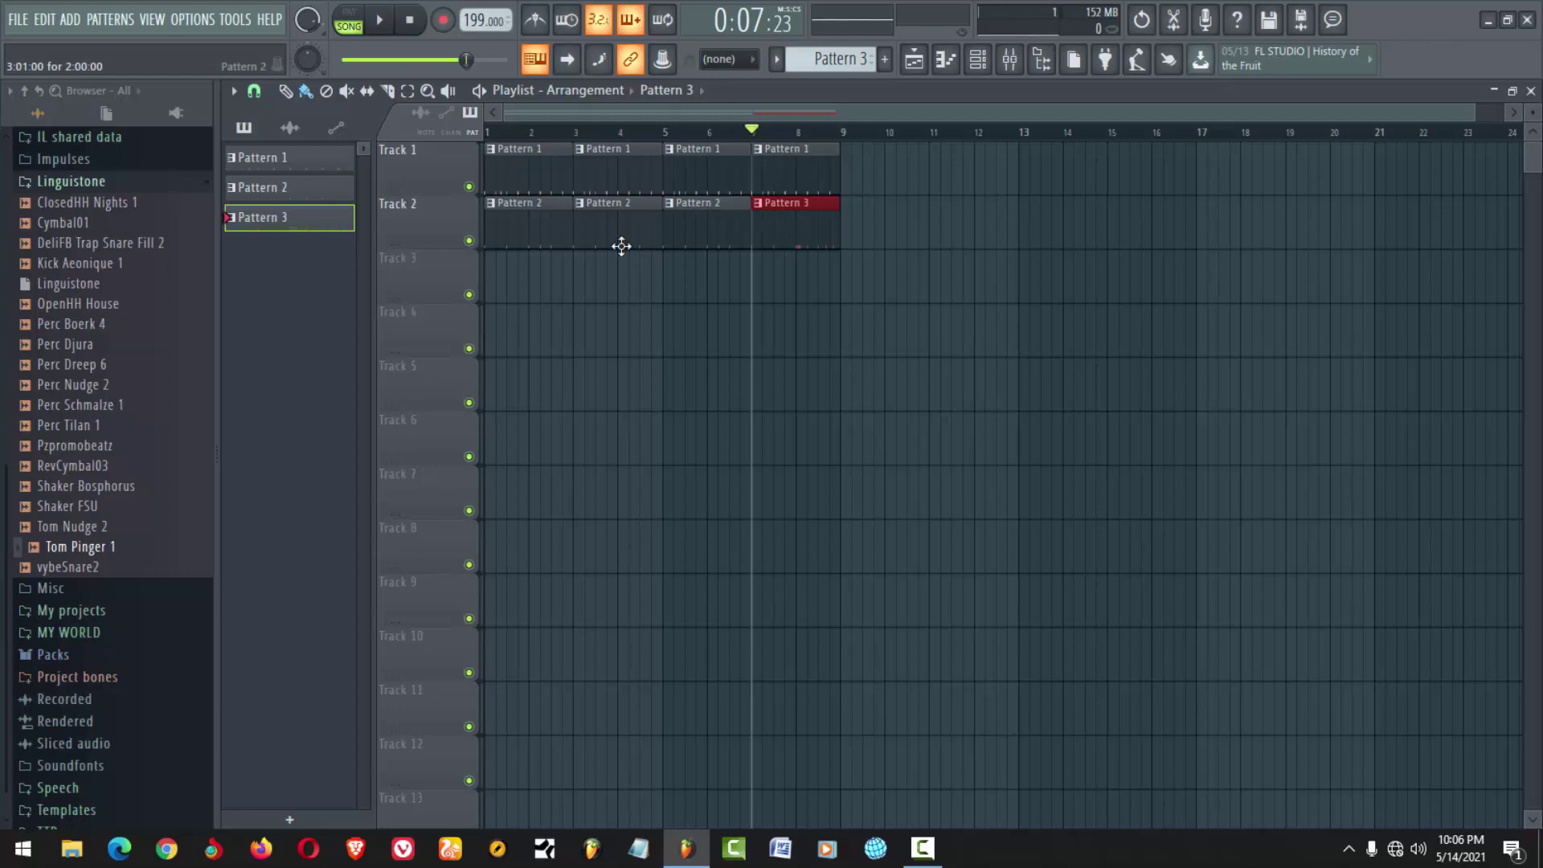
right_click(805, 284)
key("Home")
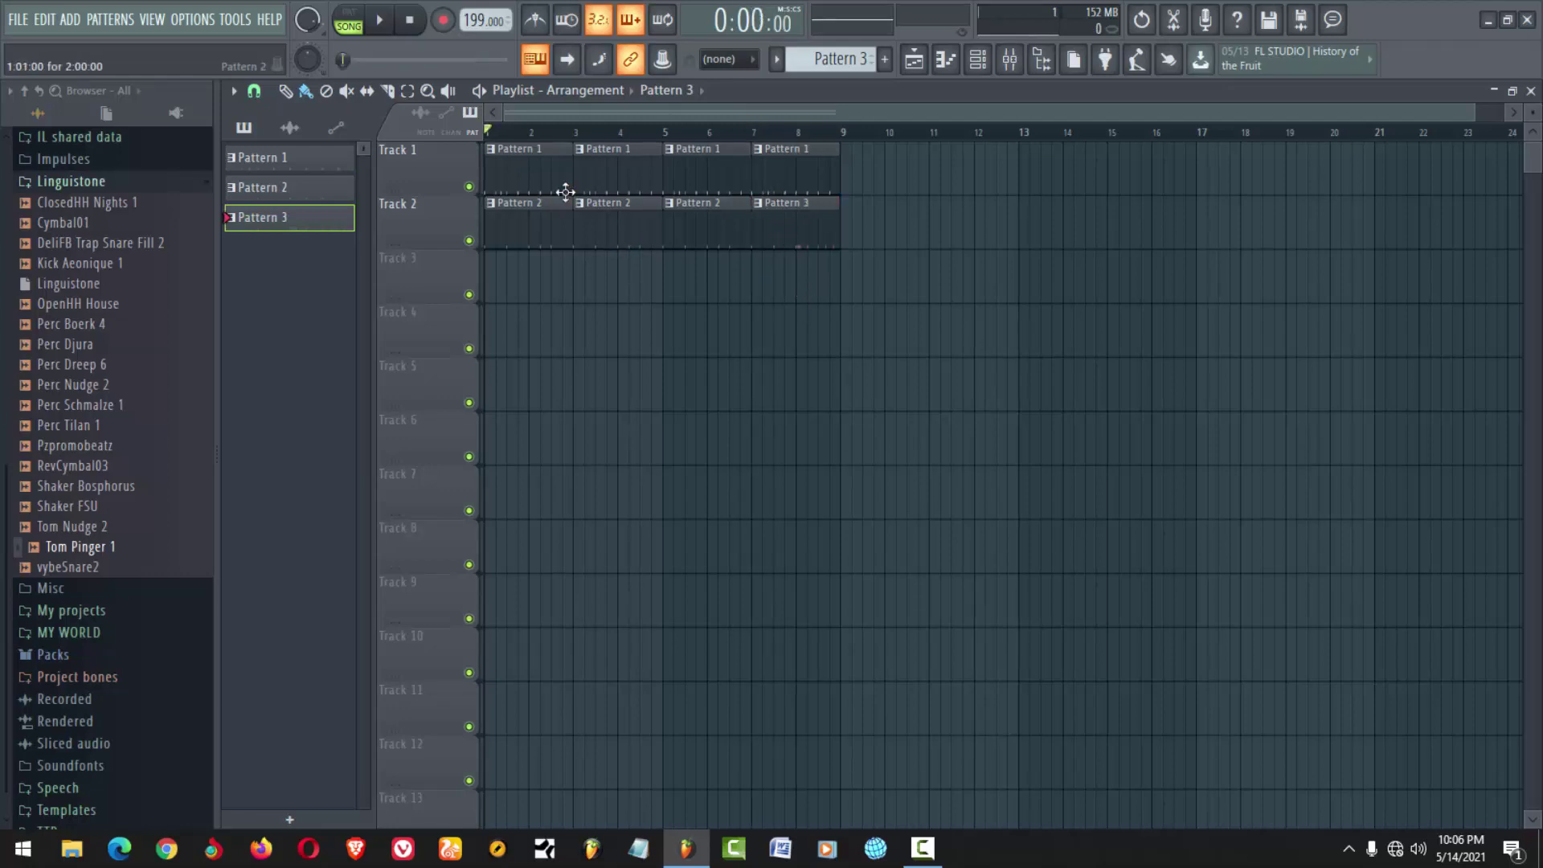
key("space")
left_click_drag(1475, 113, 1265, 112)
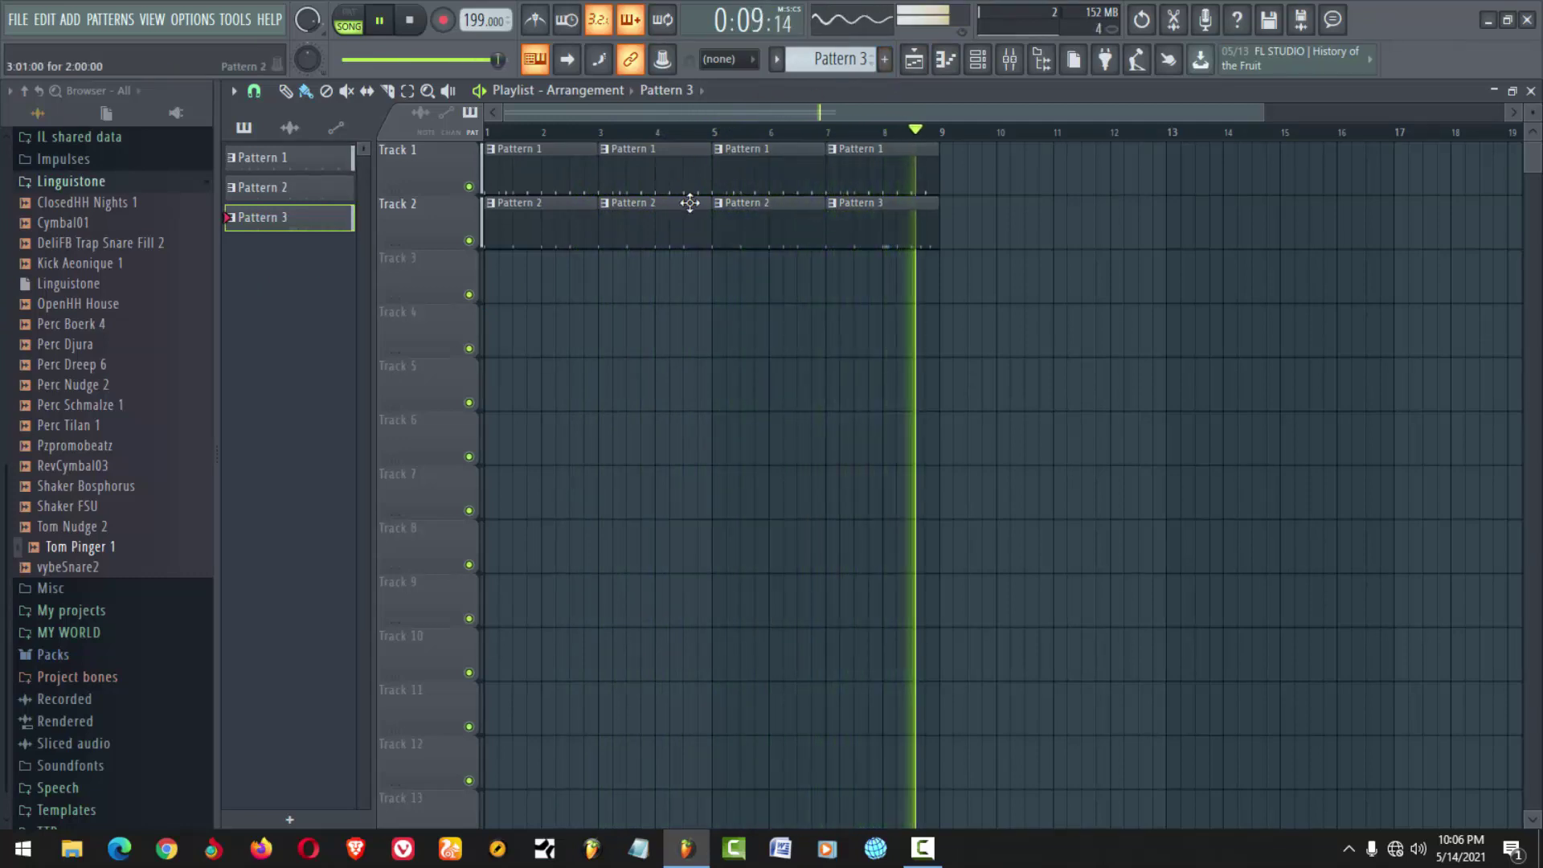
key("space")
Create a new empty pattern and place a one-bar clip of it on Track 3 at bar 4
key("F4")
left_click(693, 277)
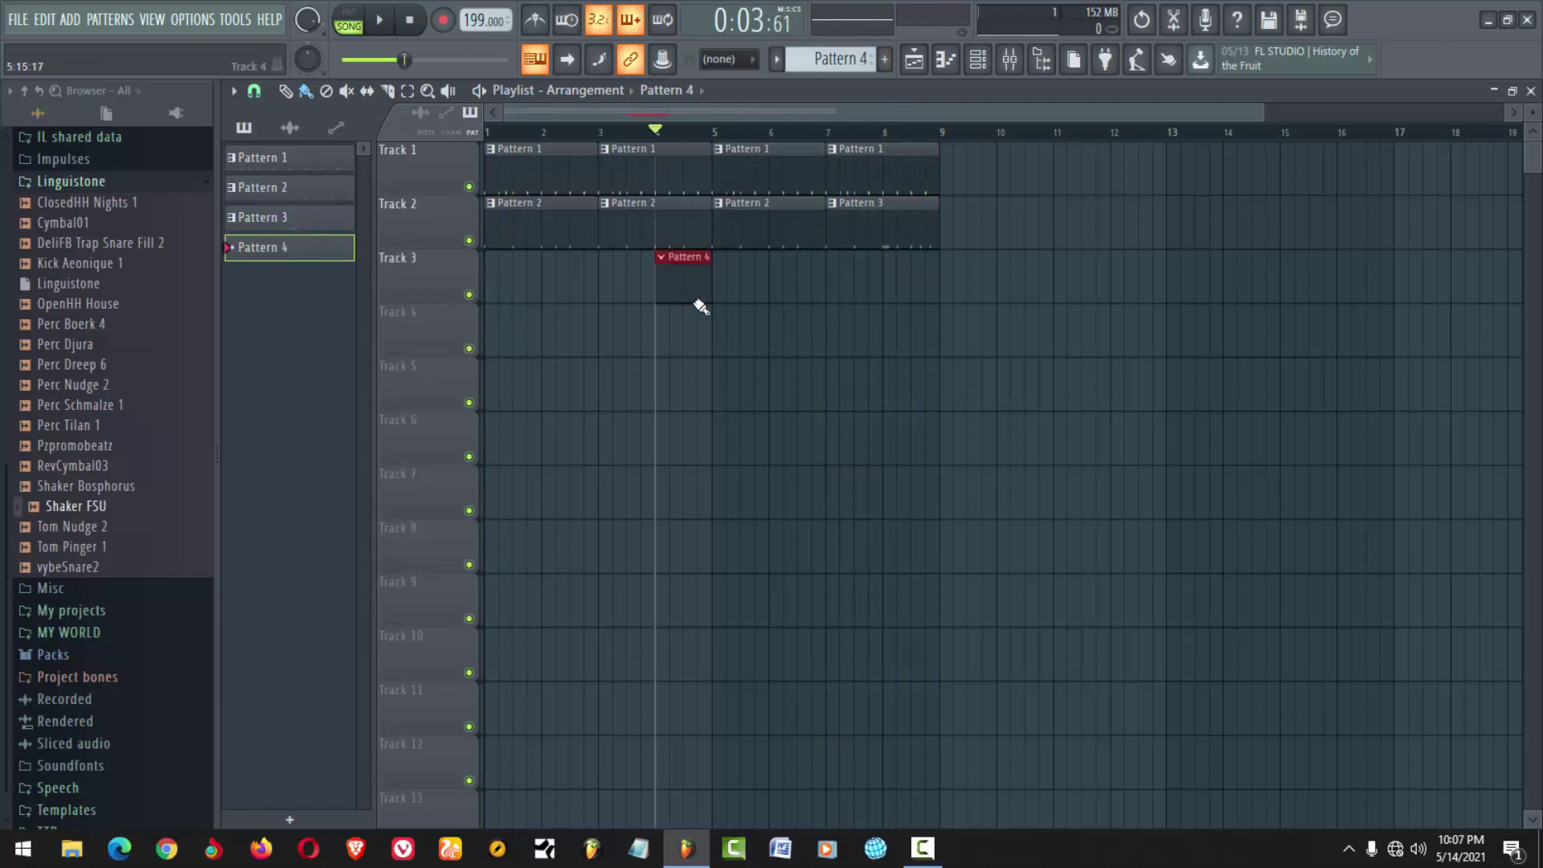
Add the Shaker FSU sample to the channel rack and enter four evenly spaced C5 notes from beat 1 to beat 3 in its piano roll
left_click(977, 59)
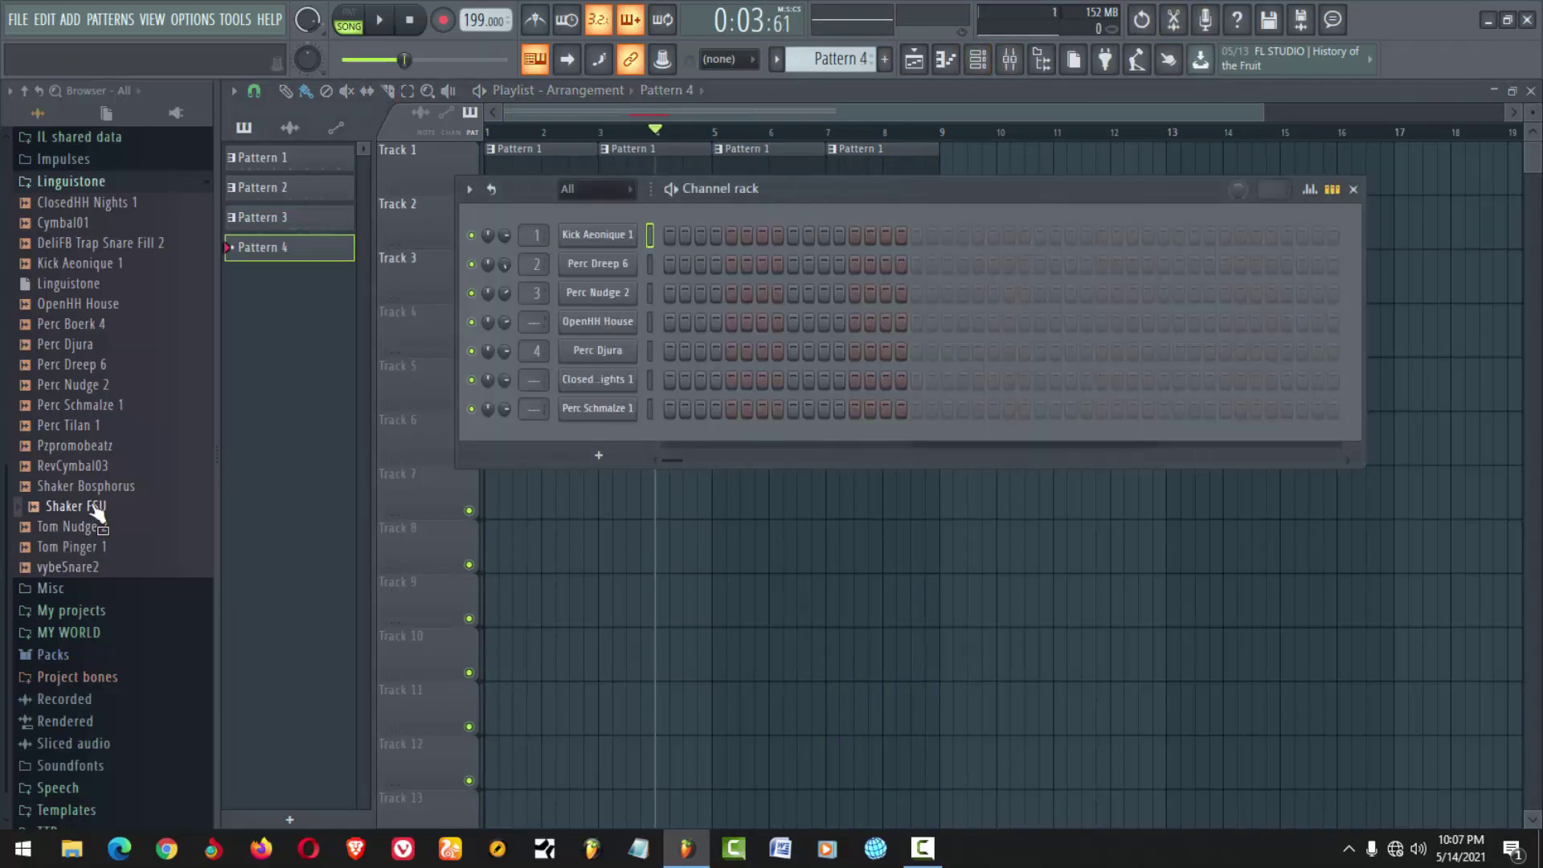
left_click_drag(97, 512, 635, 431)
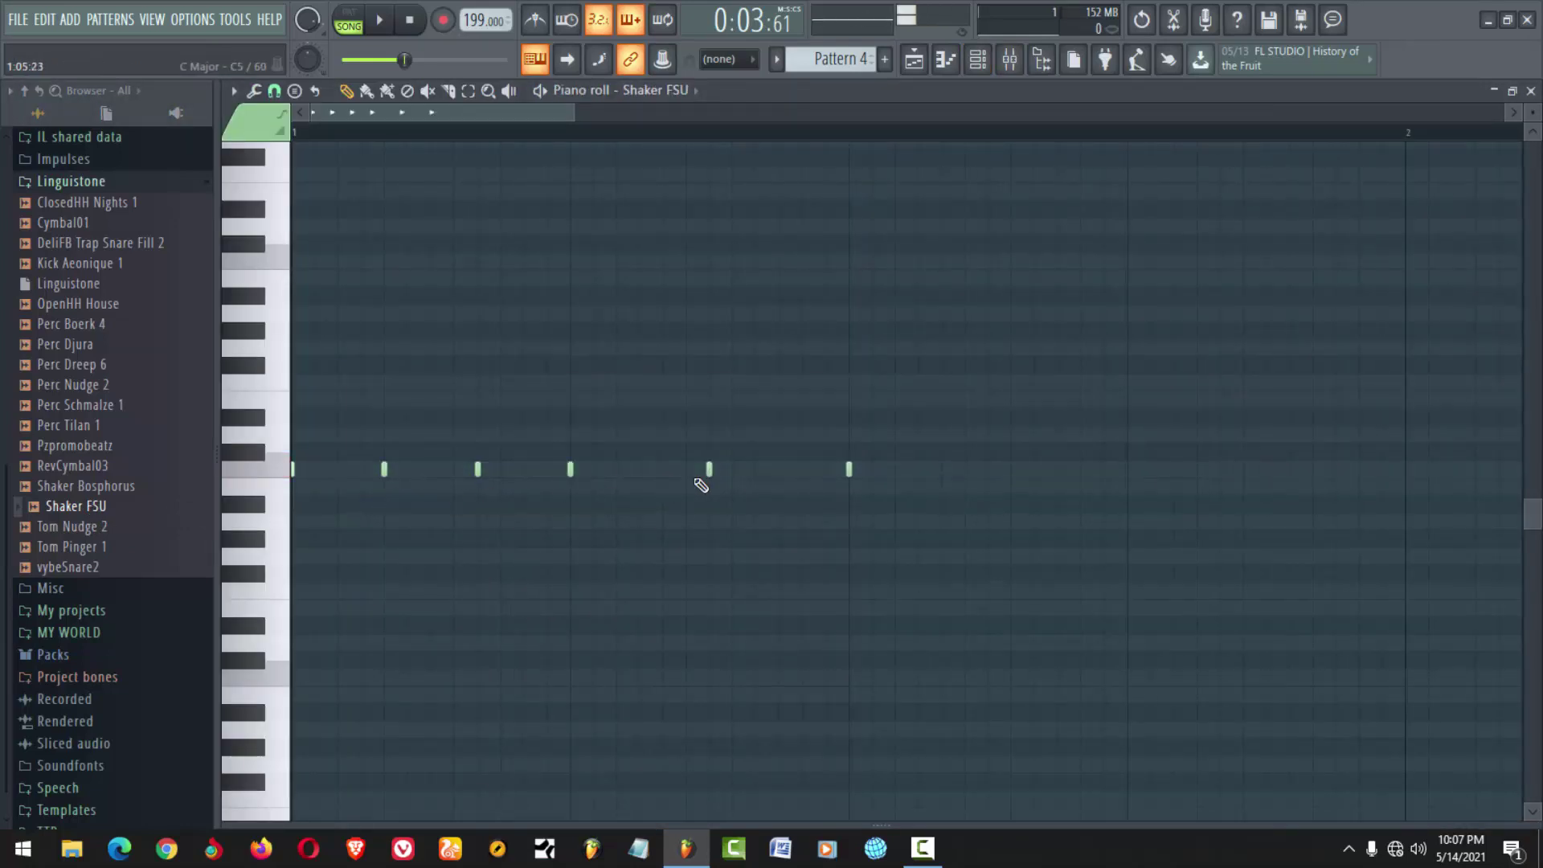
left_click(754, 472)
key("space")
right_click(755, 469)
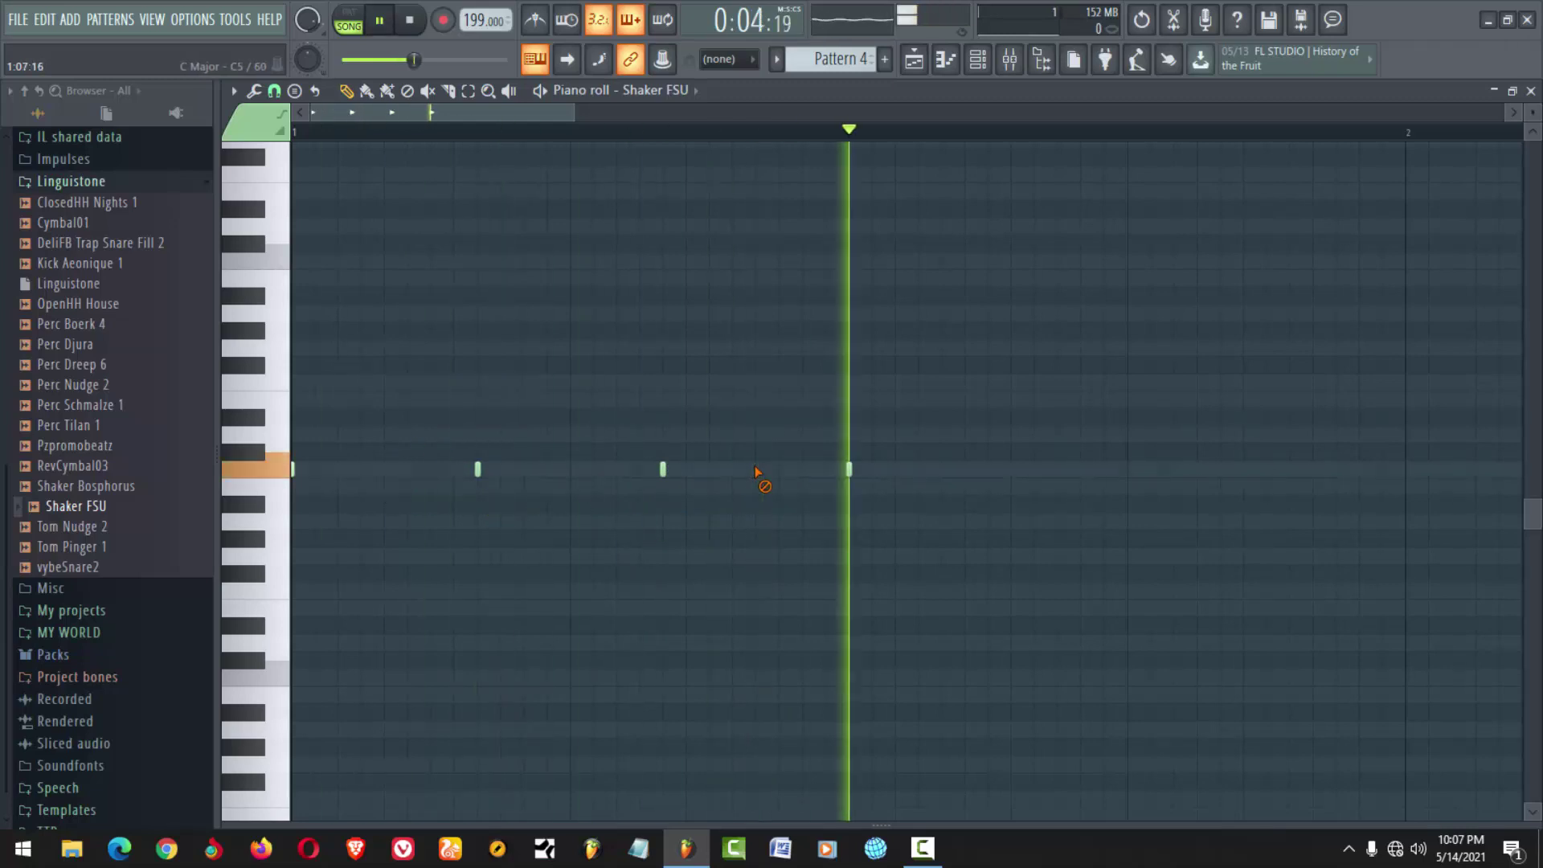
left_click(1127, 470)
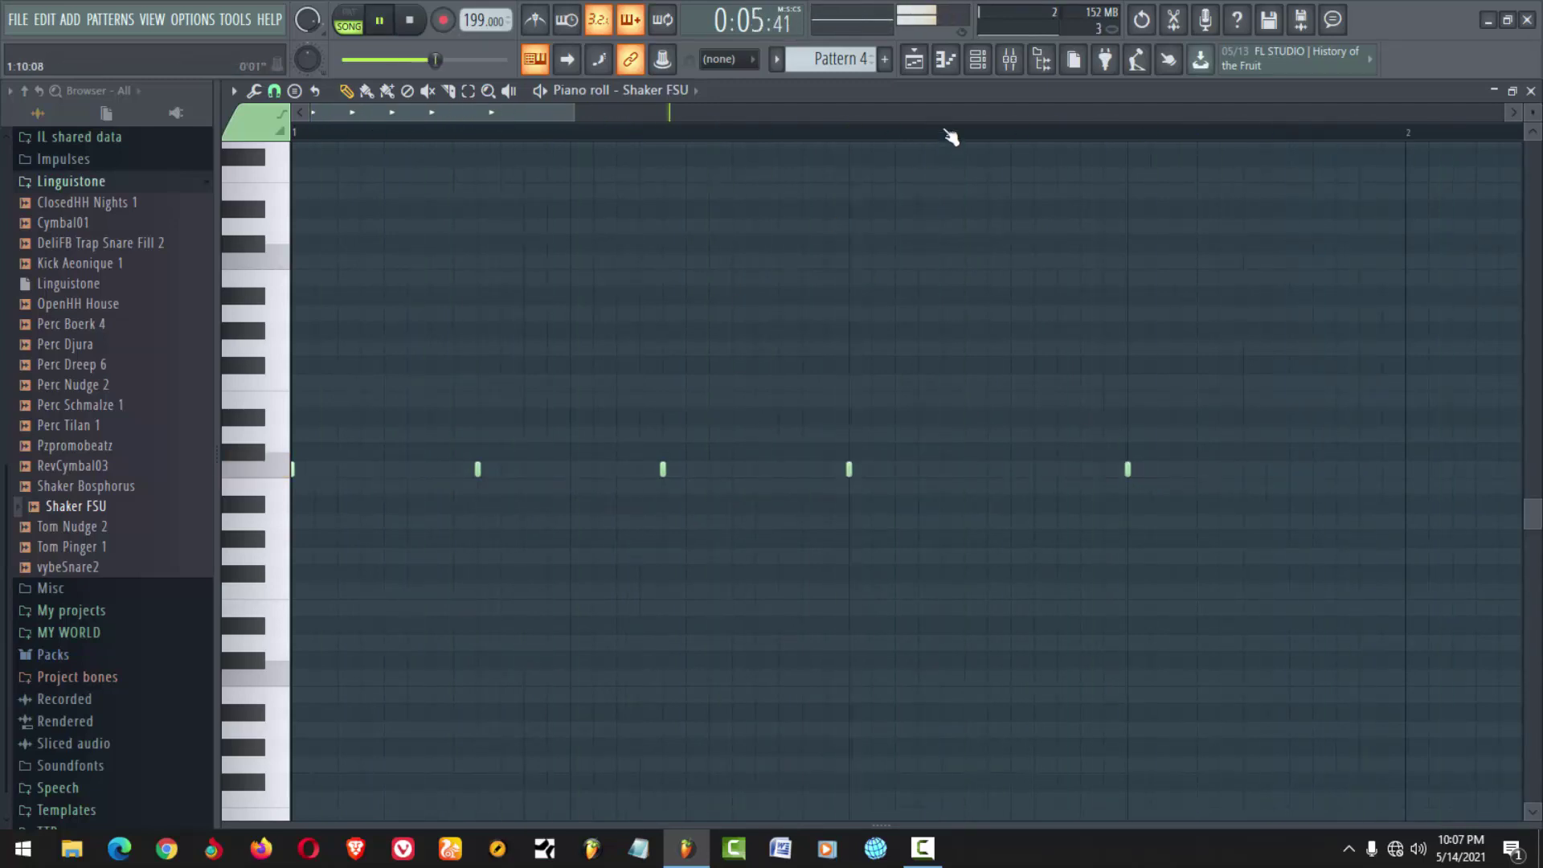
key("space")
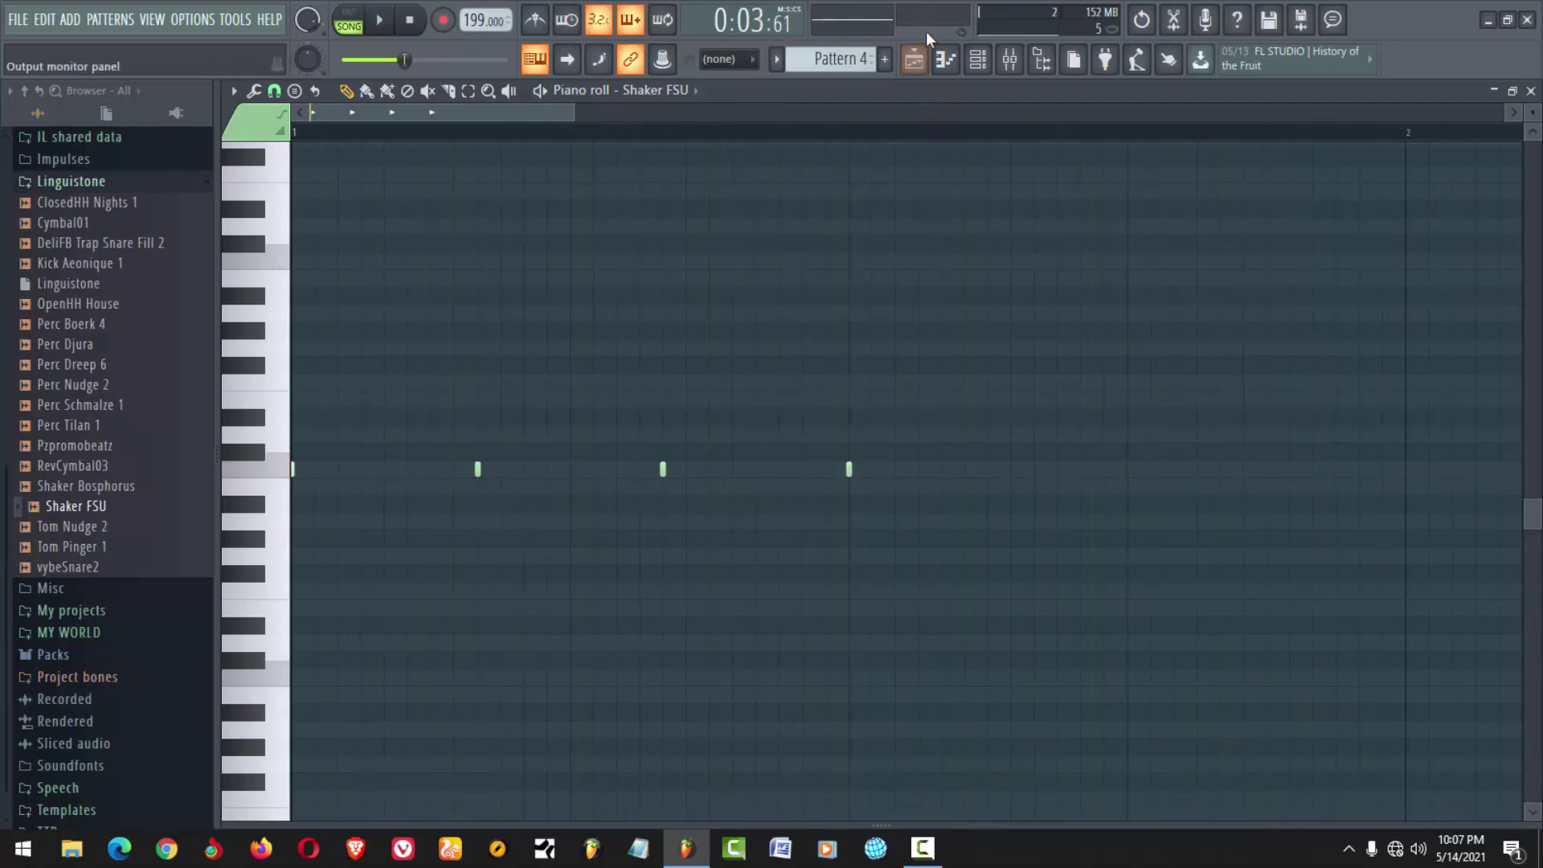
Add the Tom Pinger 1 sample to the channel rack and paste the Shaker FSU sequence into it
key("F6")
left_click(98, 527)
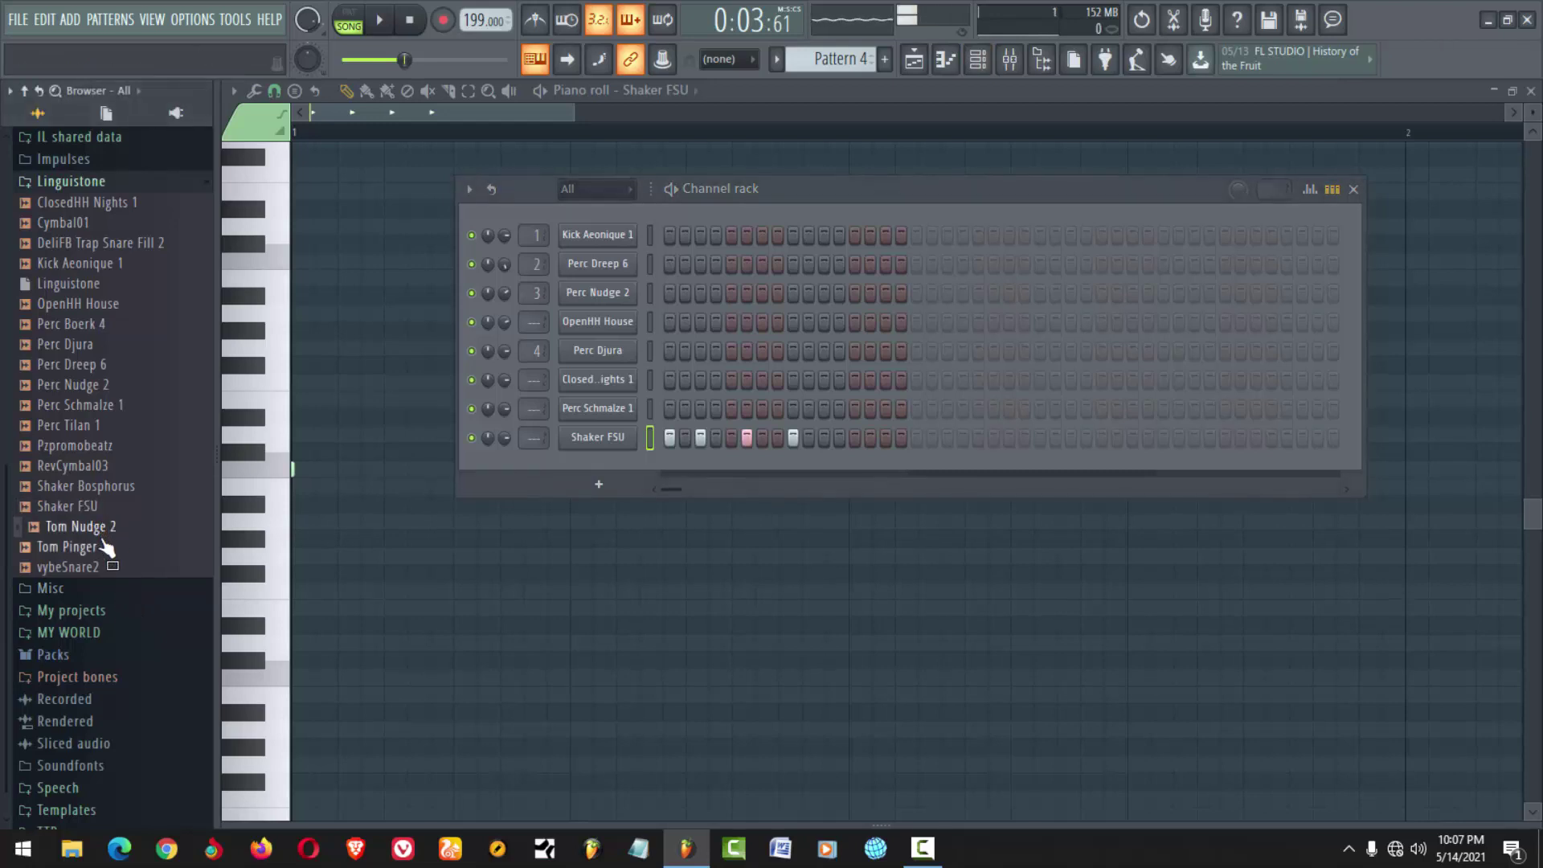
left_click(103, 552)
left_click_drag(603, 469, 621, 457)
left_click(650, 465)
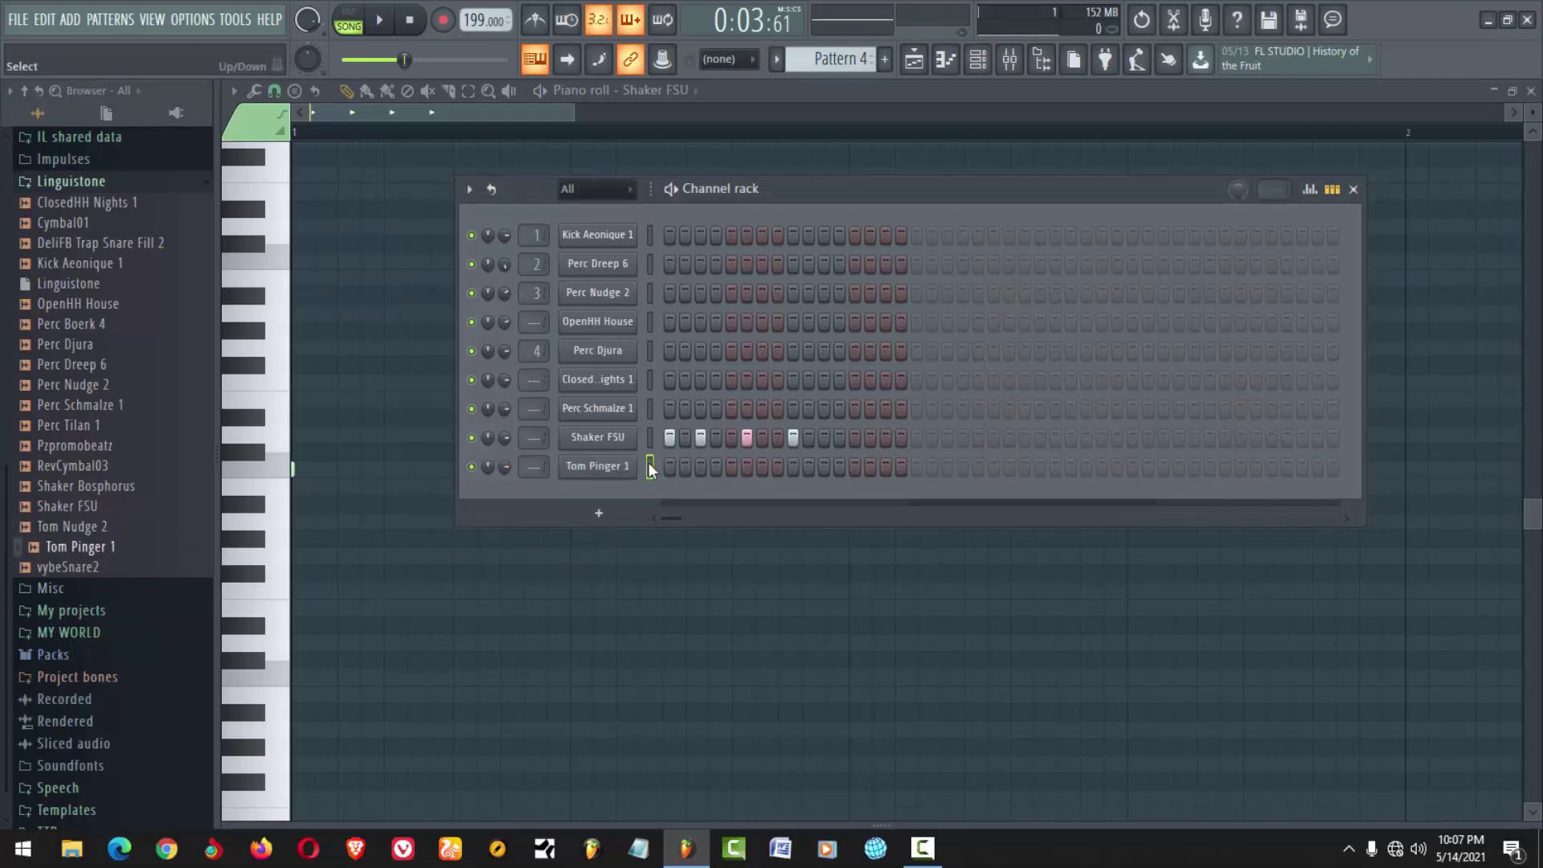
key("ctrl+v")
Play the arrangement and raise the trim of the Tom Pinger 1 sample
key("space")
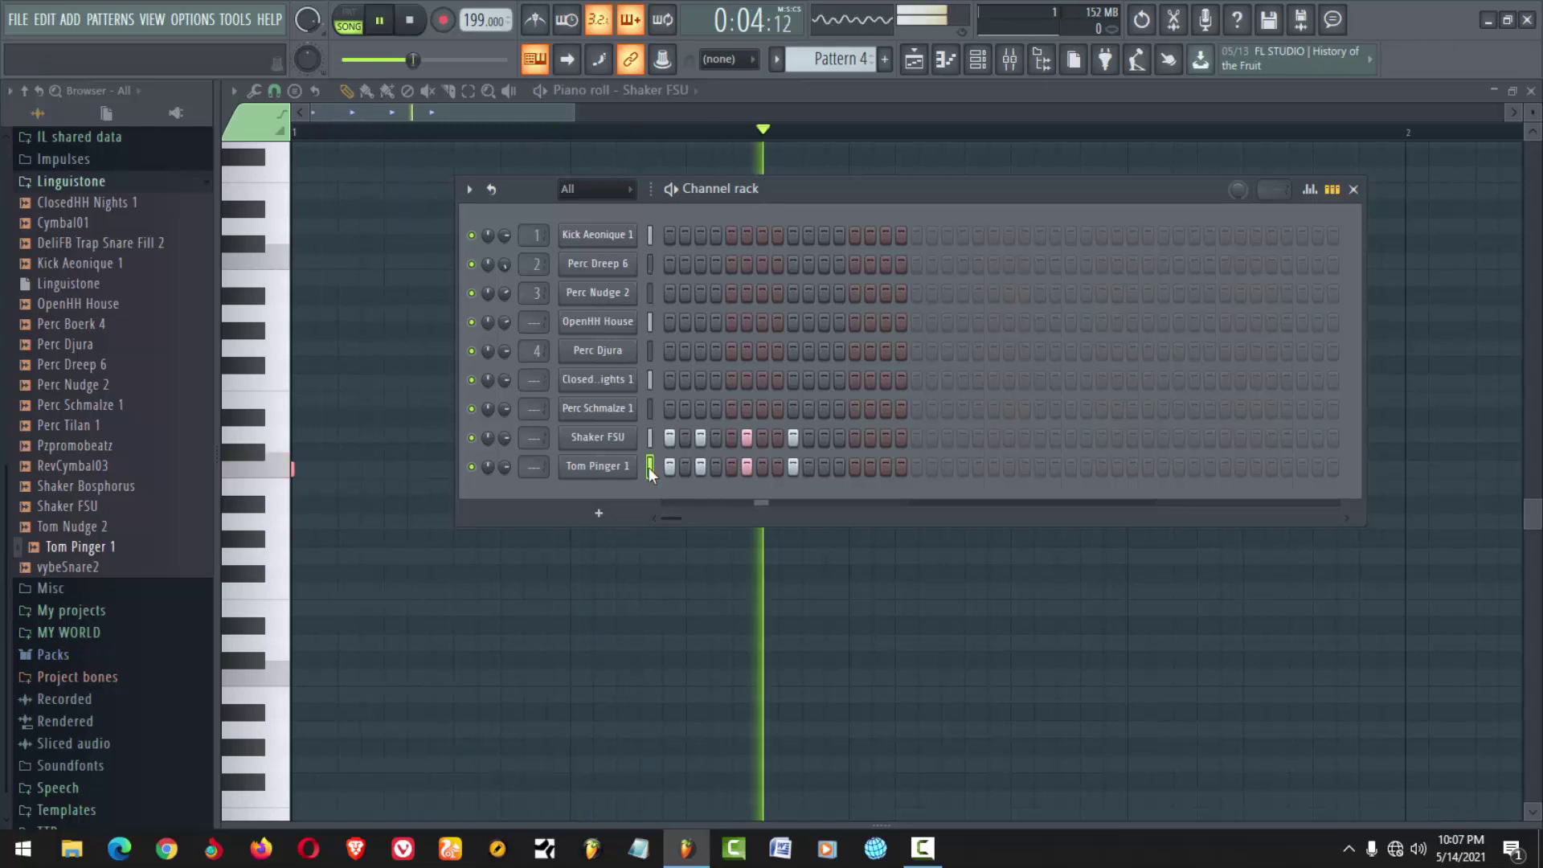
left_click(598, 466)
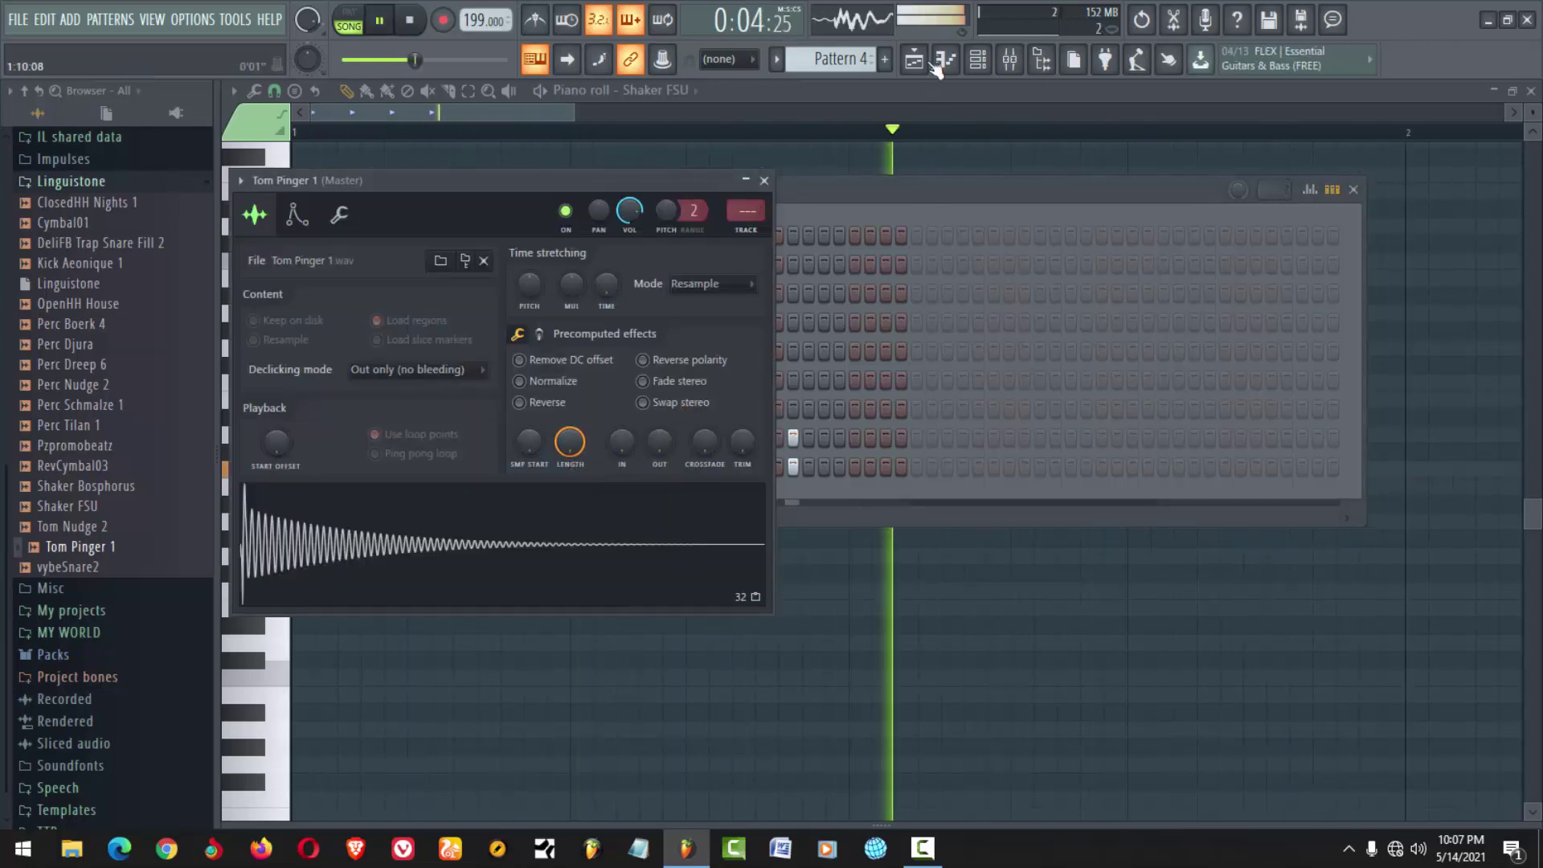
left_click_drag(742, 442, 742, 378)
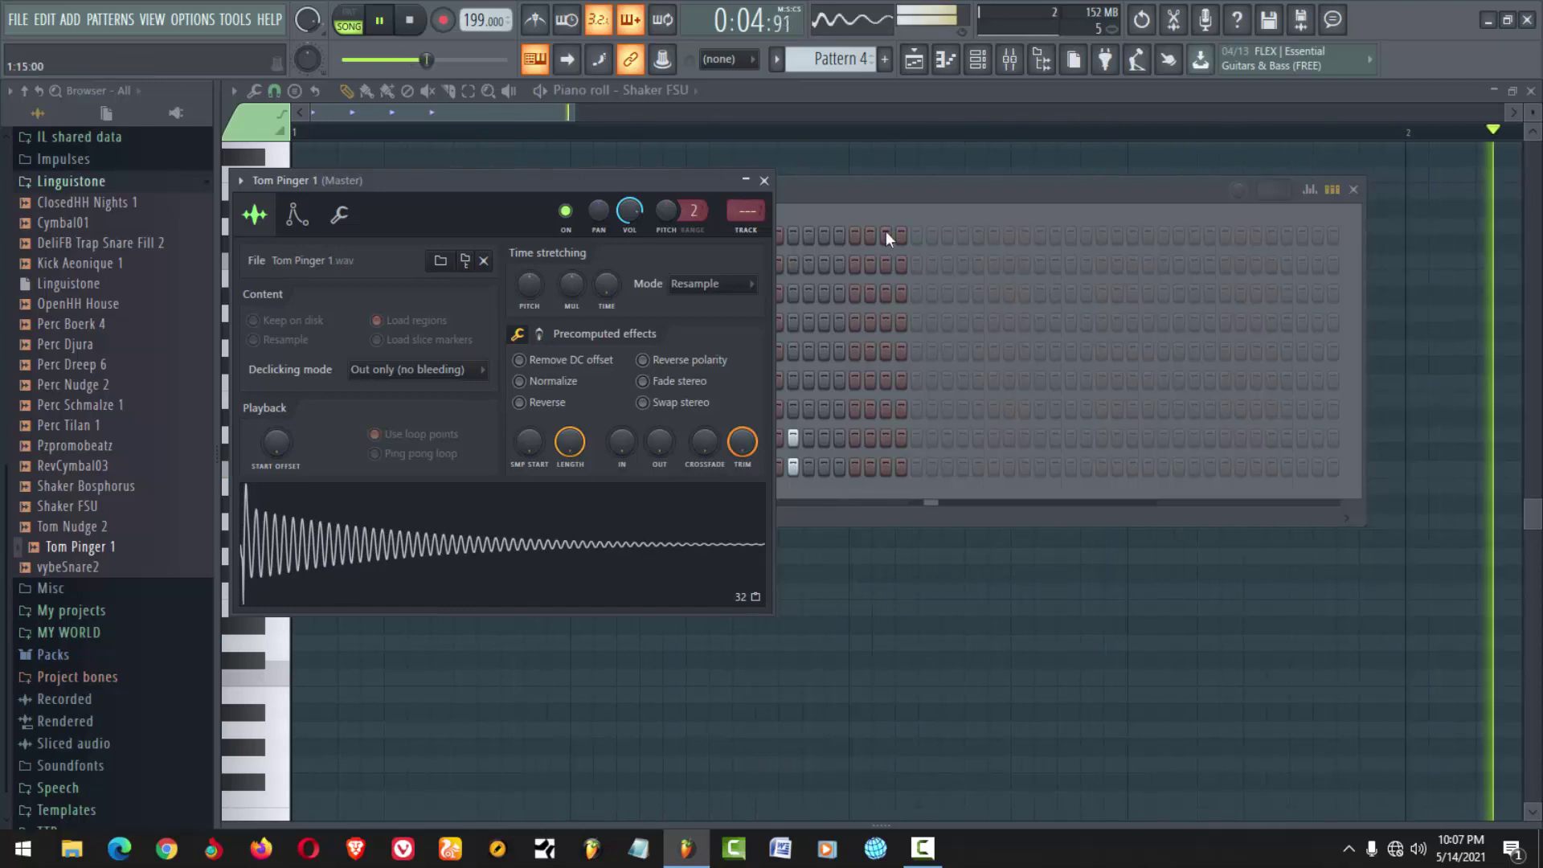
Listen to the full arrangement in the playlist, including the Pattern 4 clip on Track 3, and stop playback
left_click(913, 59)
scroll(533, 242, "down", 4)
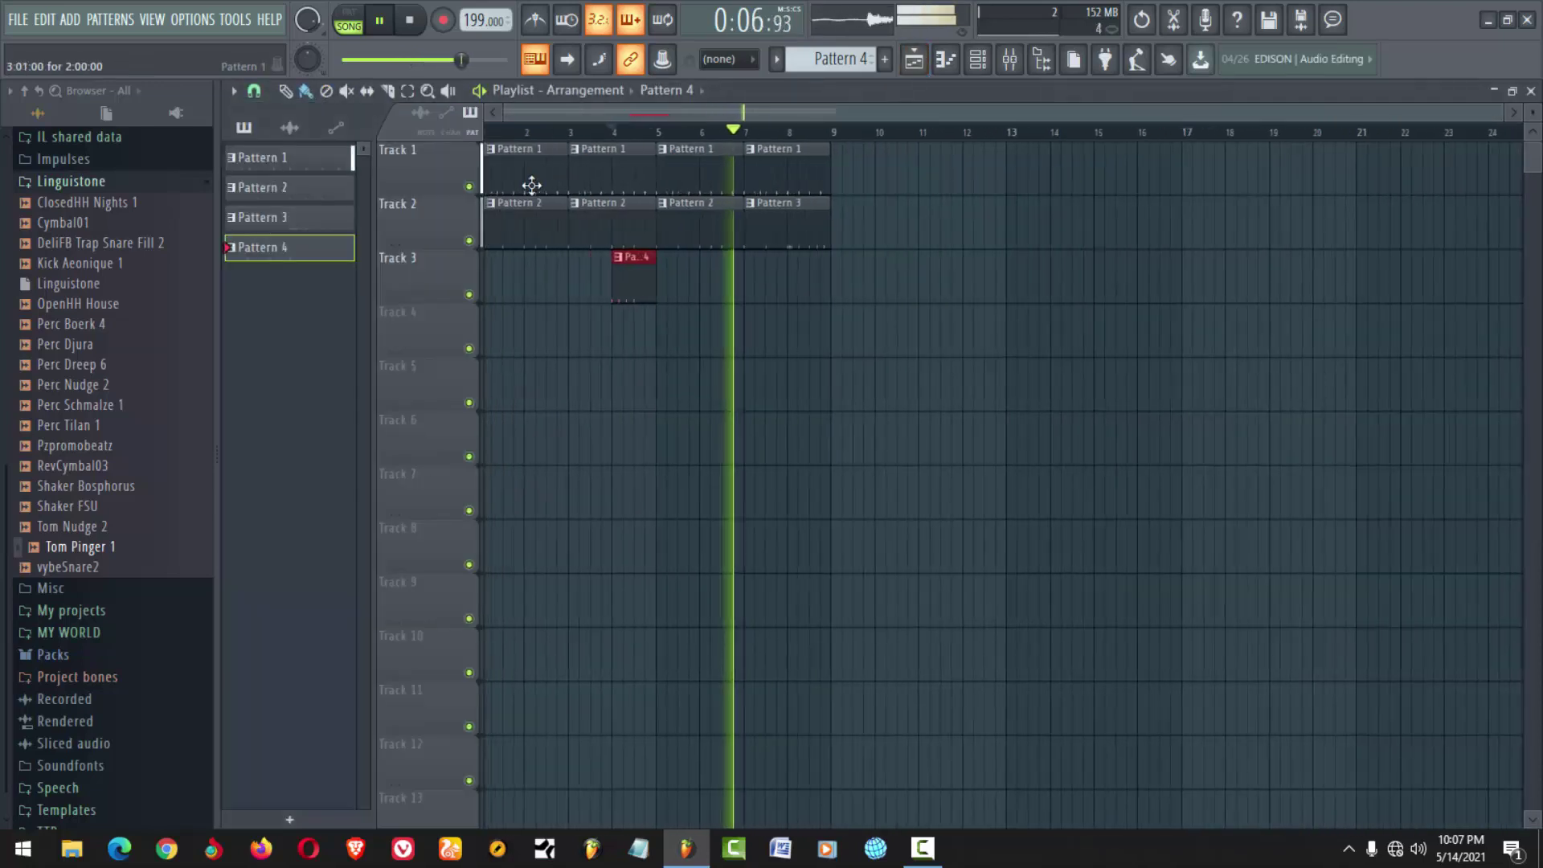
scroll(571, 248, "up", 3)
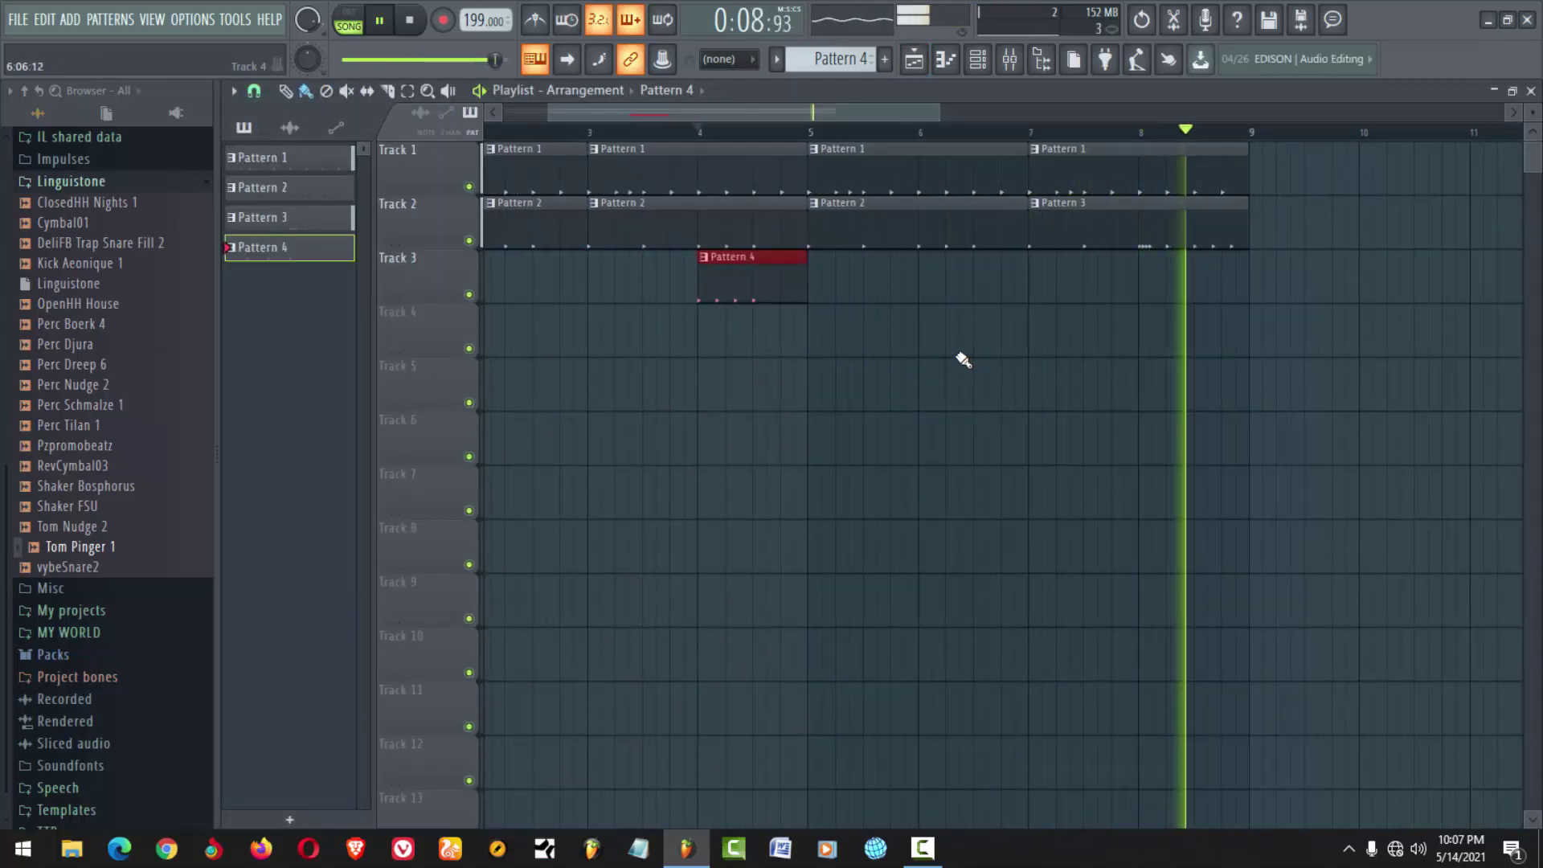
scroll(635, 149, "down", 3)
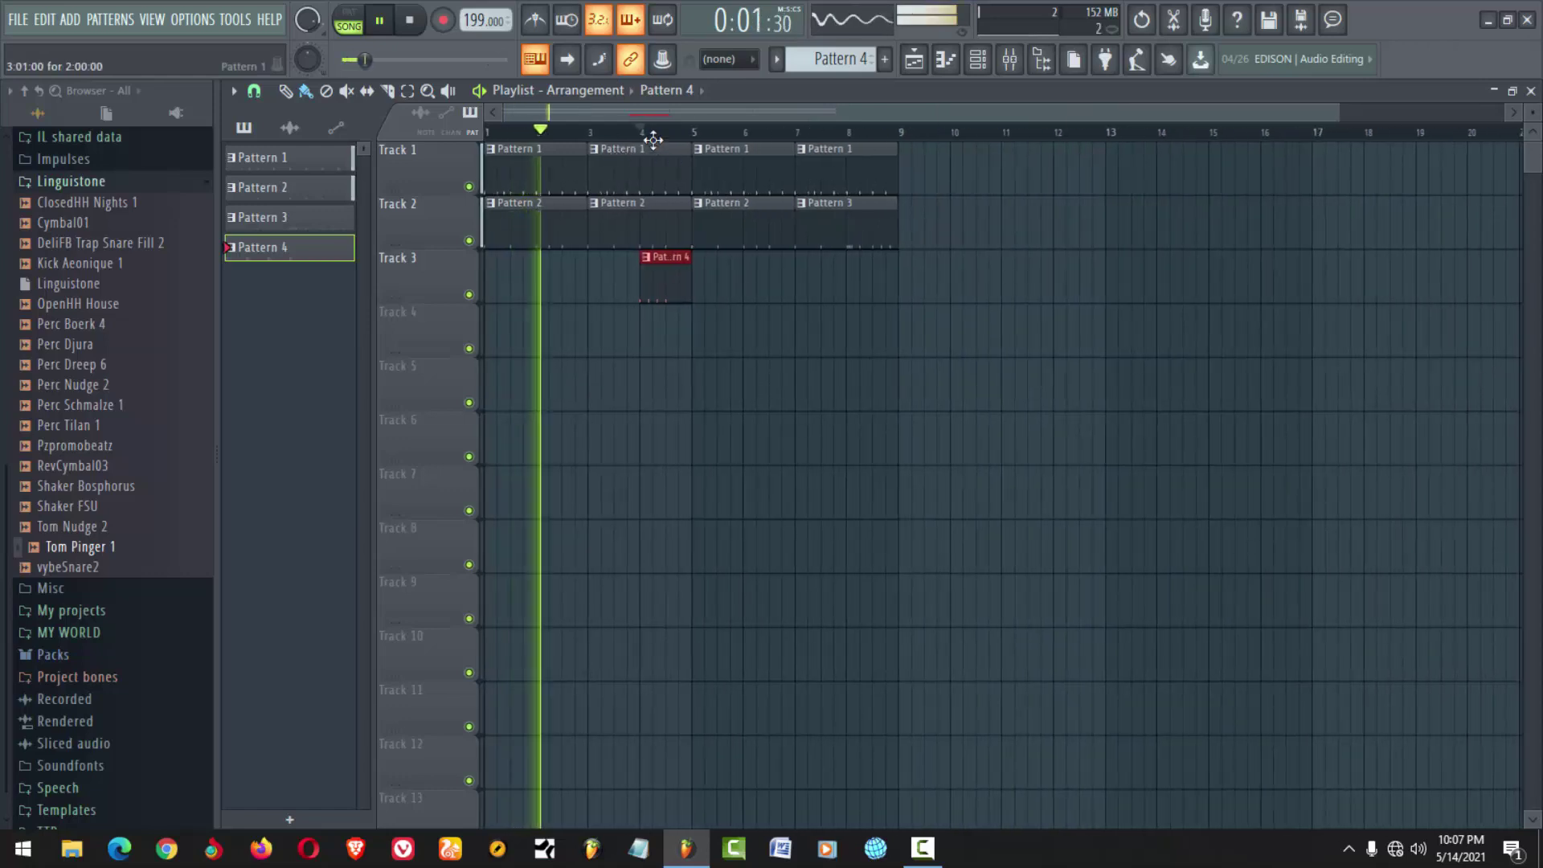
key("space")
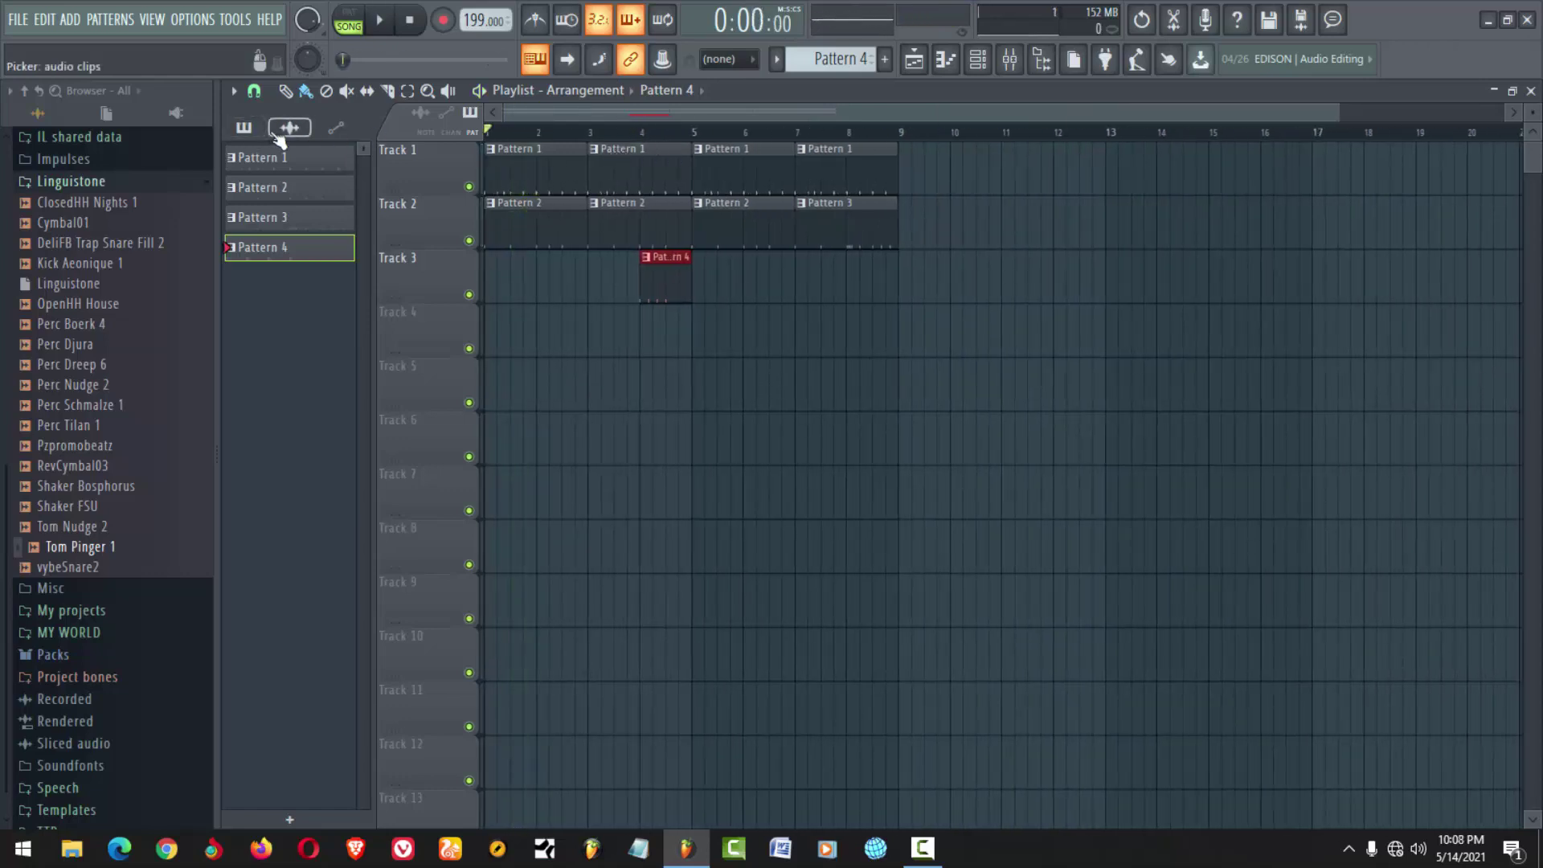
double_click(498, 184)
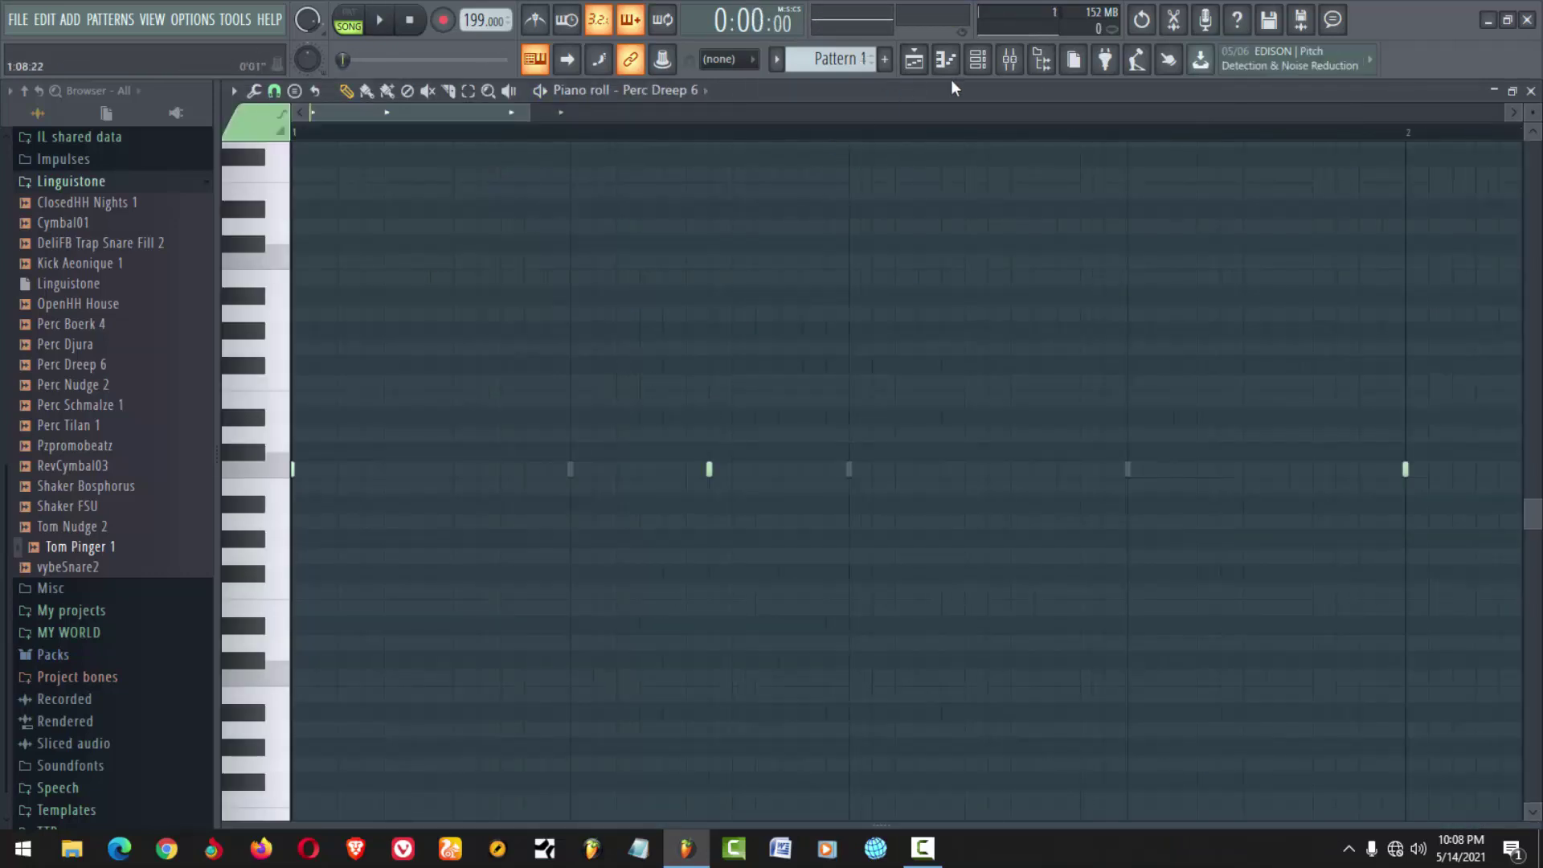
left_click(979, 68)
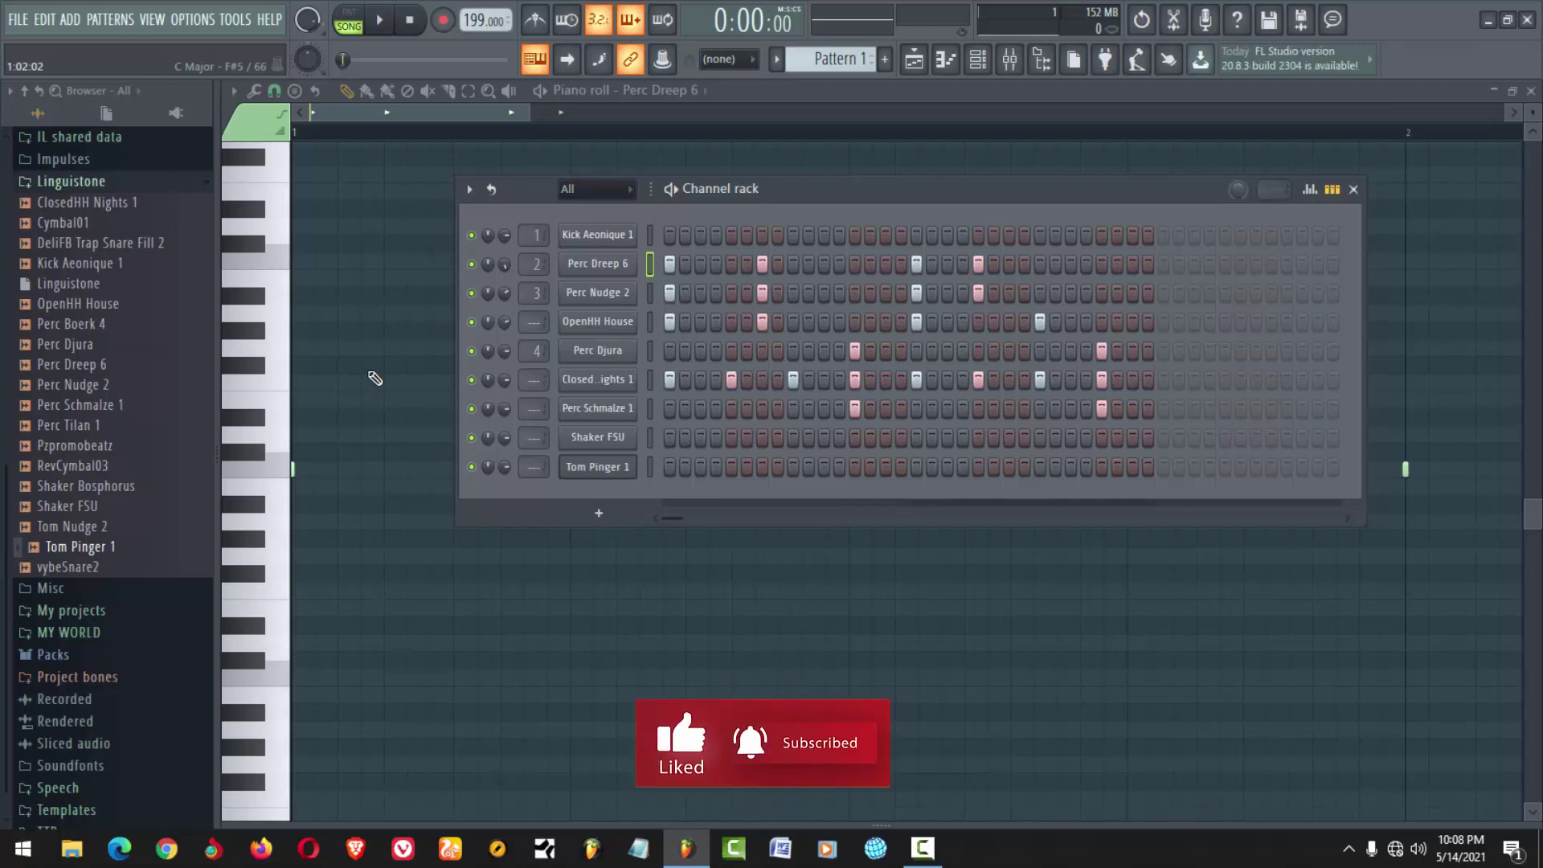
left_click(913, 60)
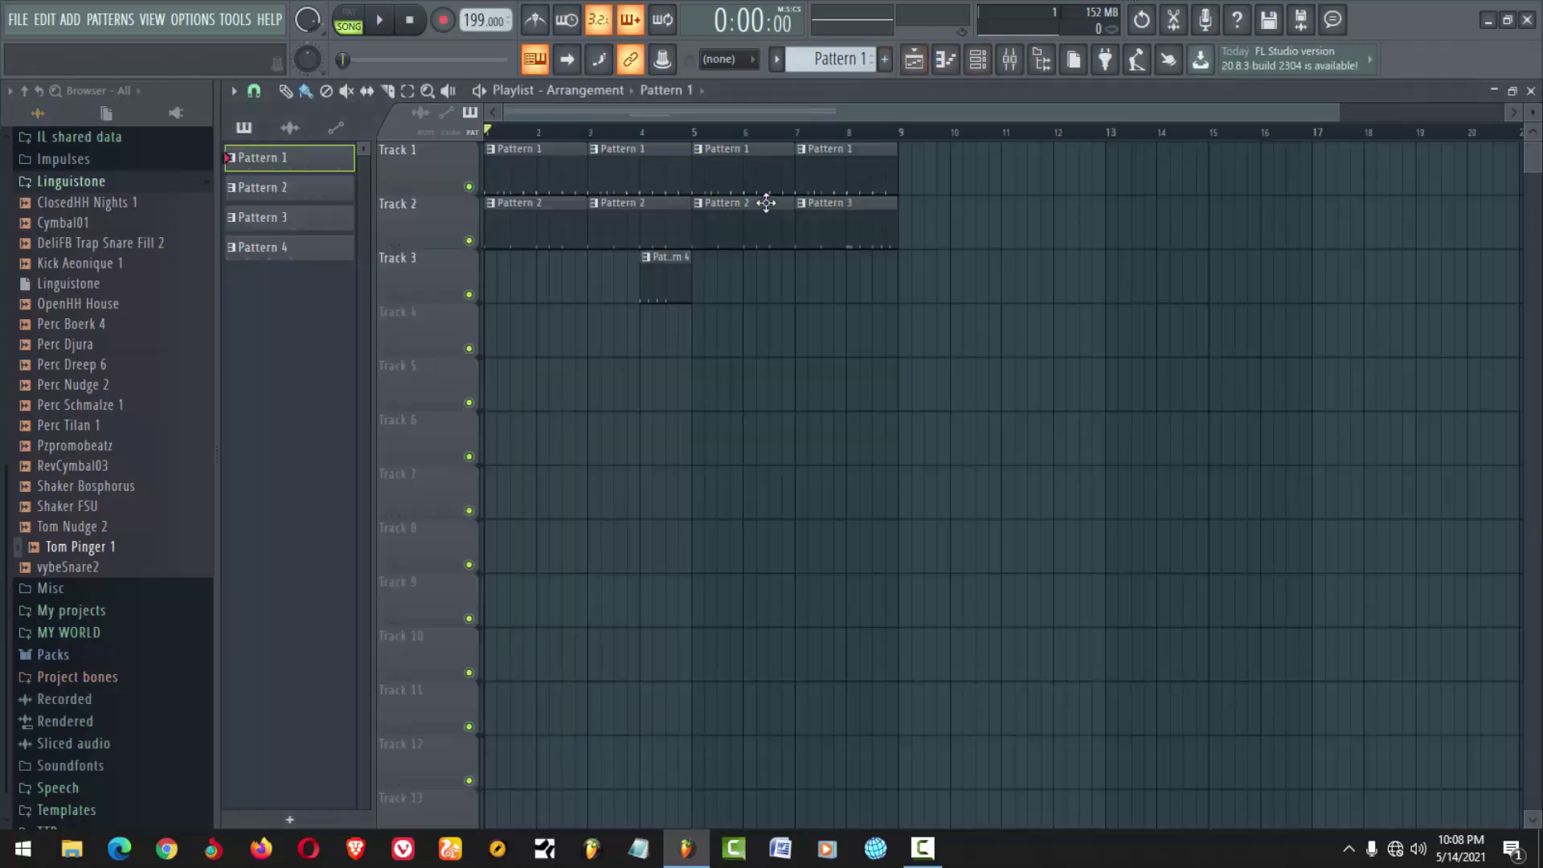
Create Pattern 5, add an FL Keys channel to it, and audition the piano sound
left_click_drag(1335, 118, 945, 117)
key("F6")
left_click(599, 514)
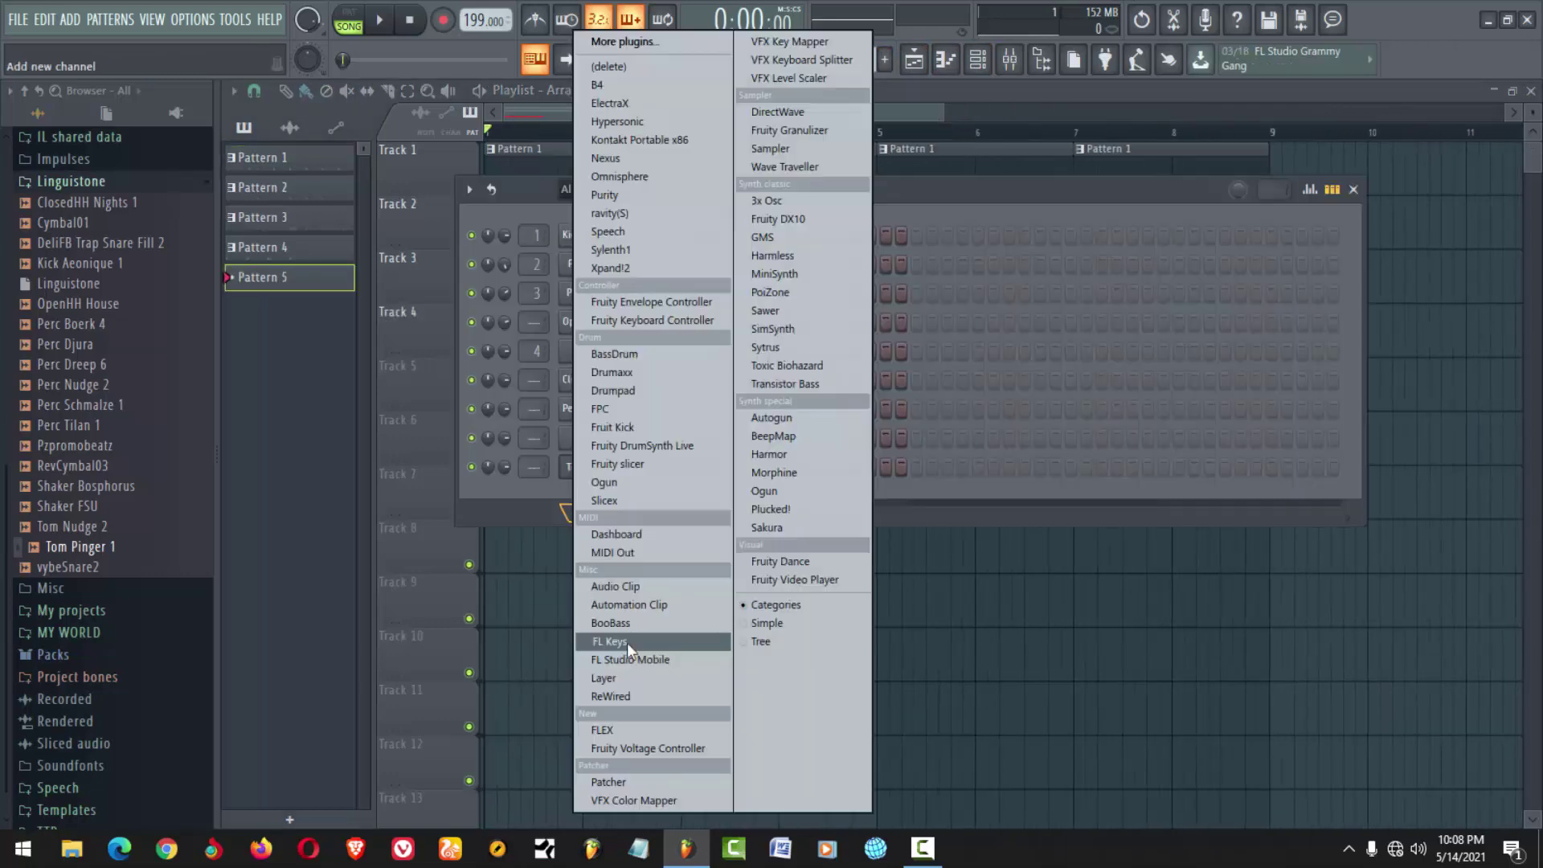
left_click(627, 643)
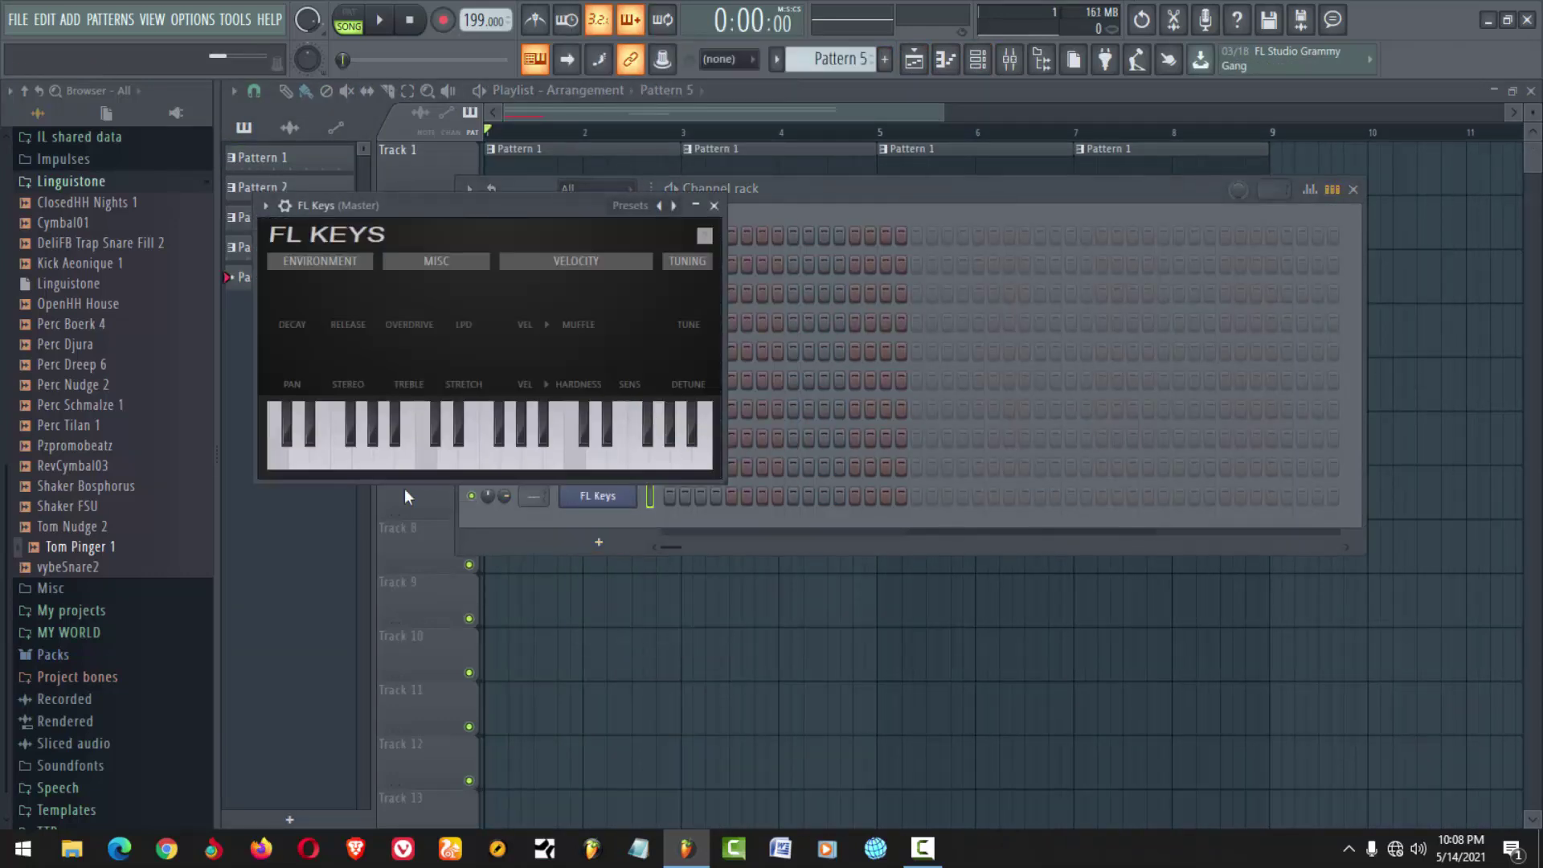
left_click(522, 438)
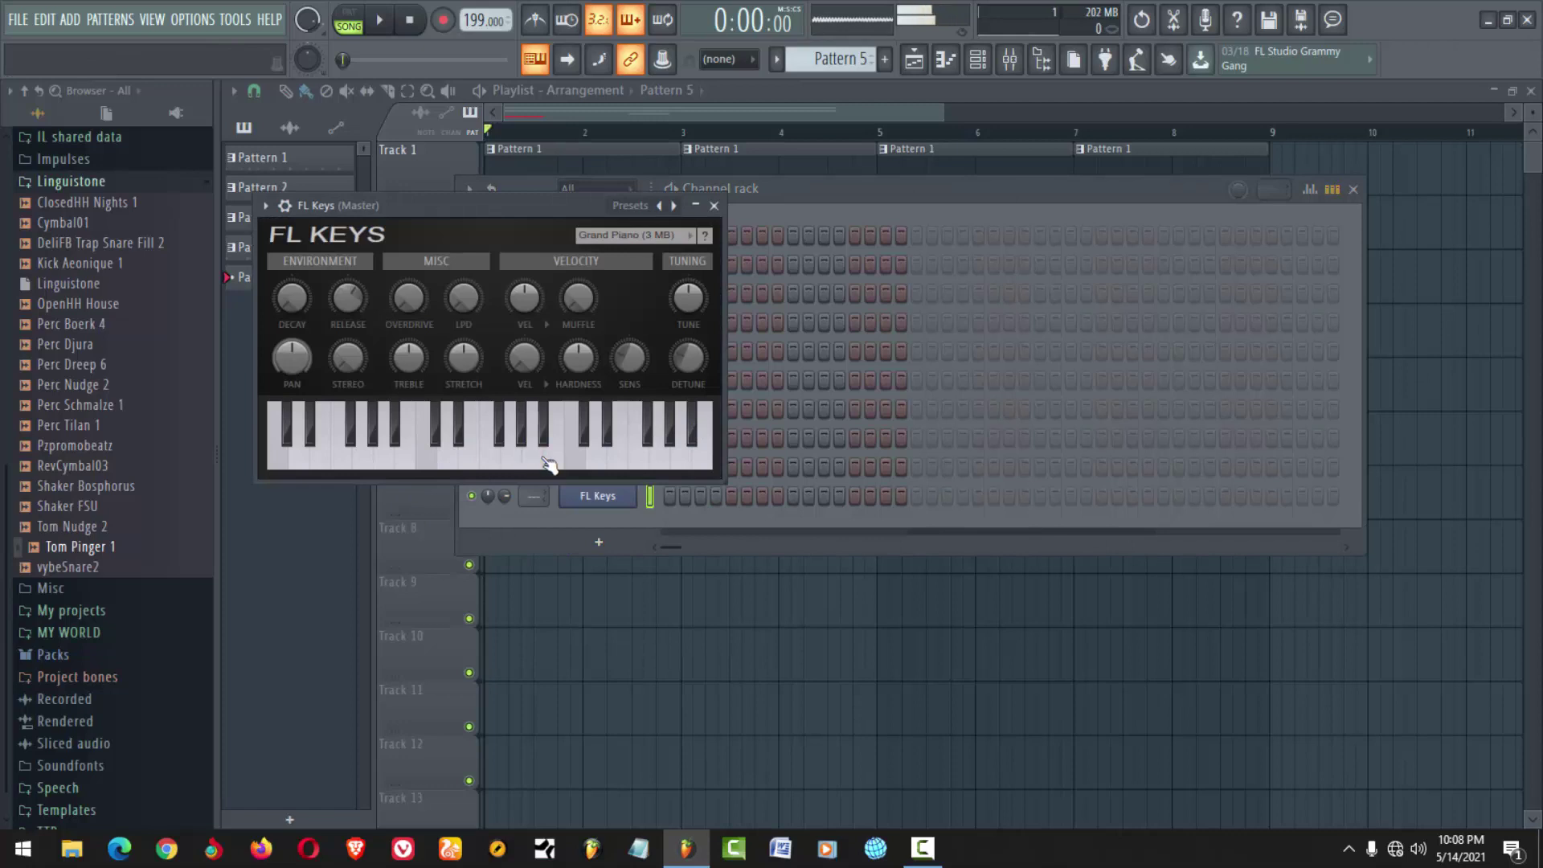
Enter a half-bar G#4, B4, D#5 and F#5 chord at bar 1 of the FL Keys piano roll, with snap set to Cell
key("F7")
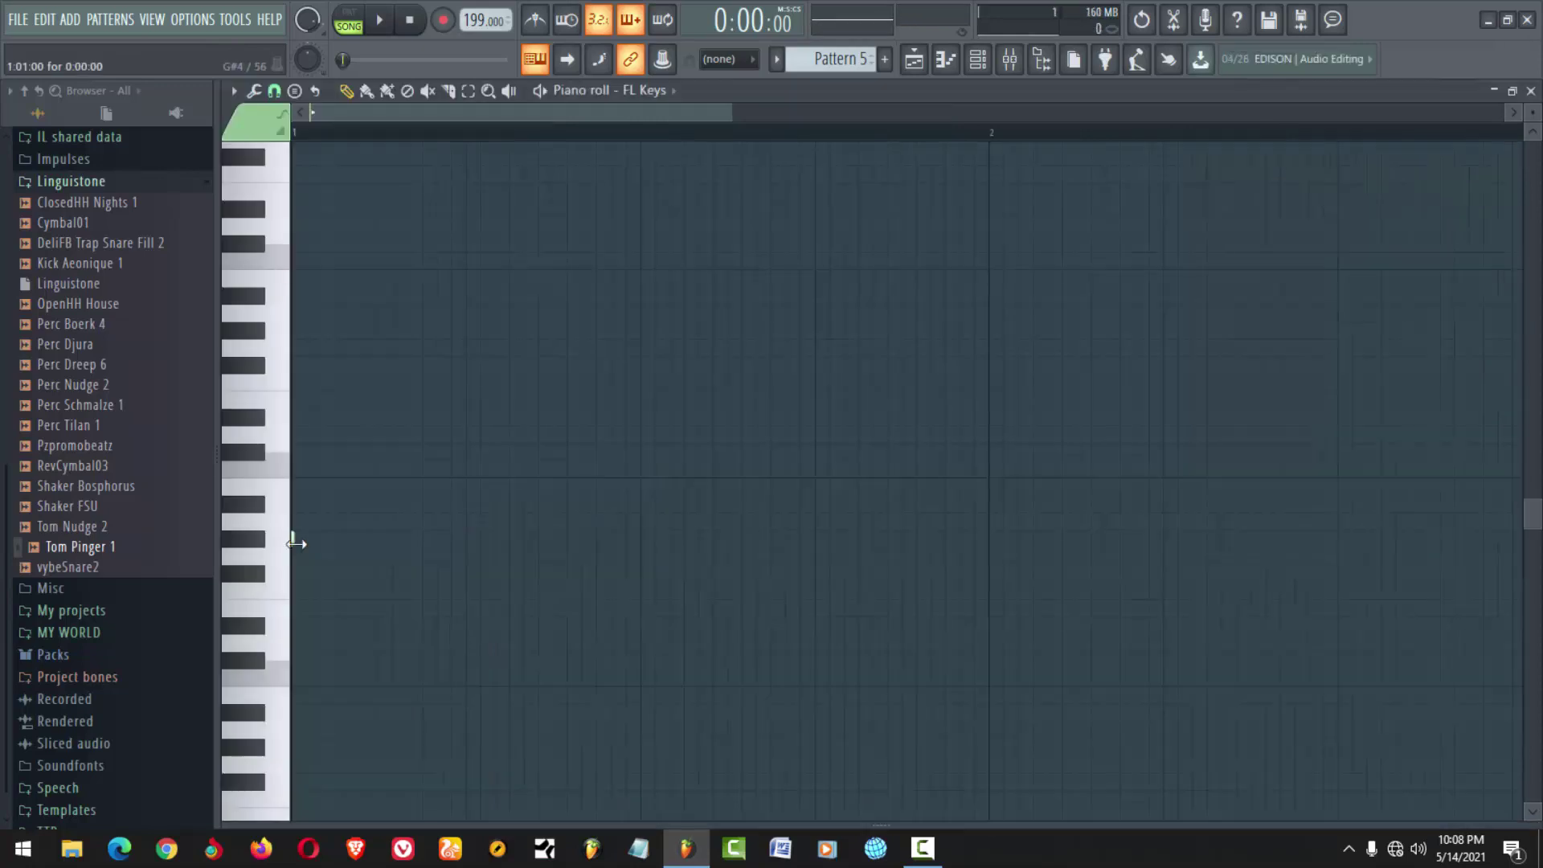
left_click_drag(300, 538, 598, 539)
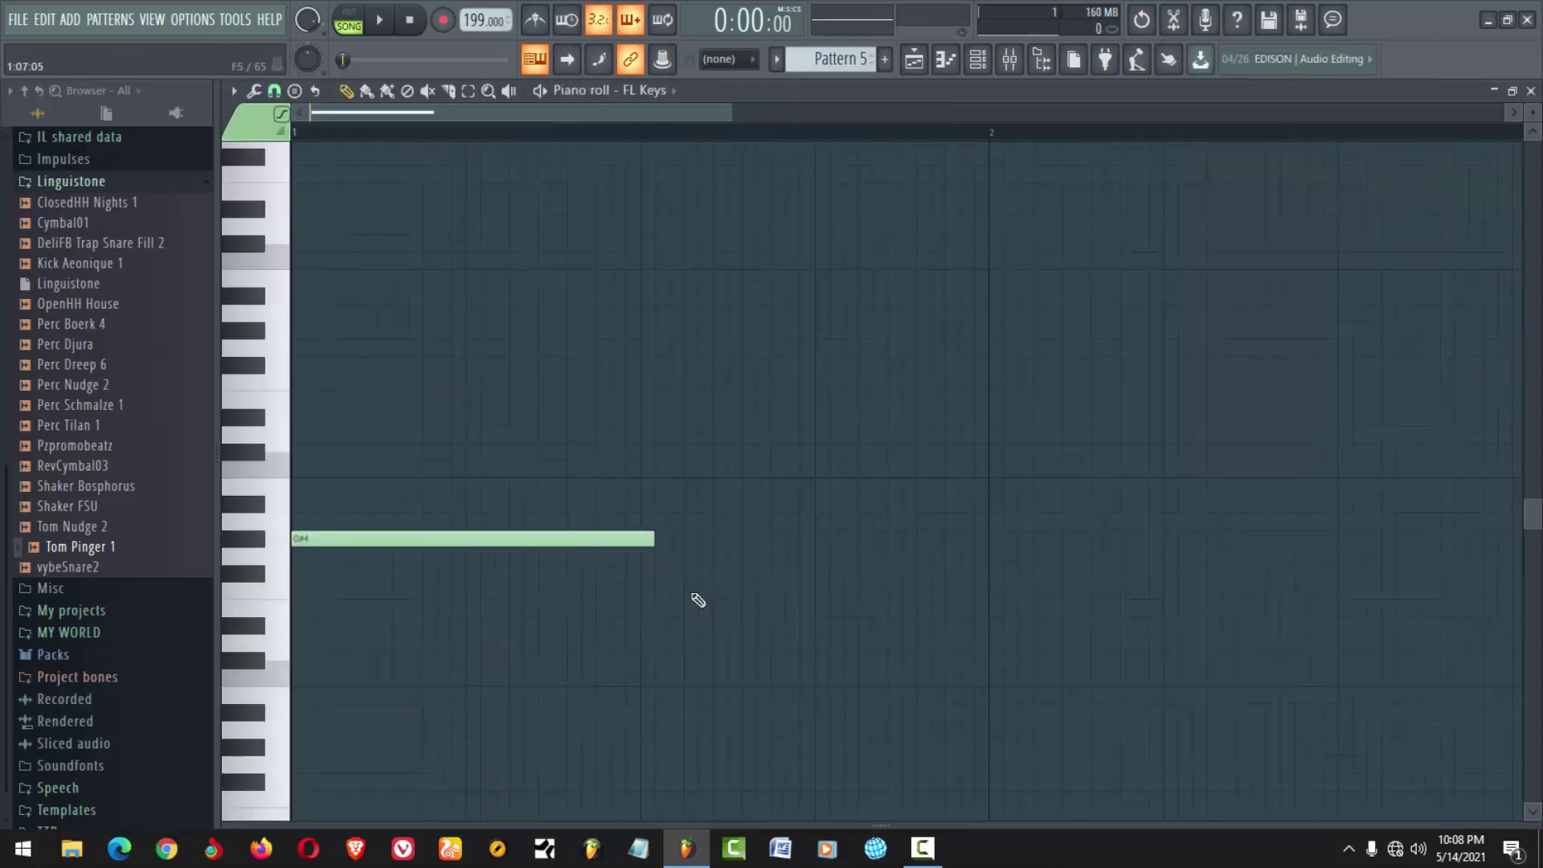
left_click(274, 90)
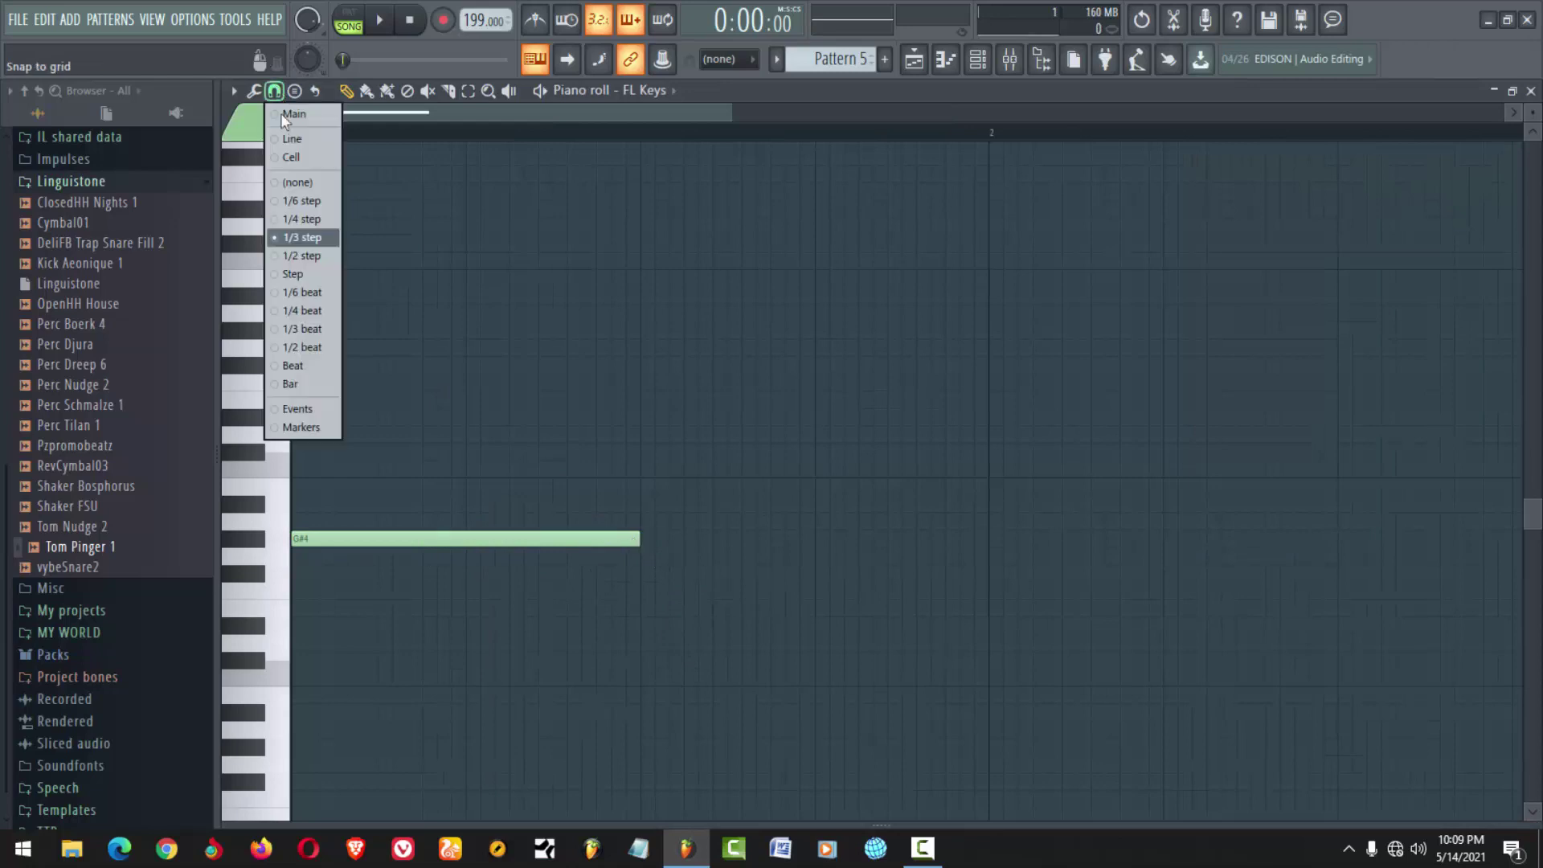
left_click(287, 158)
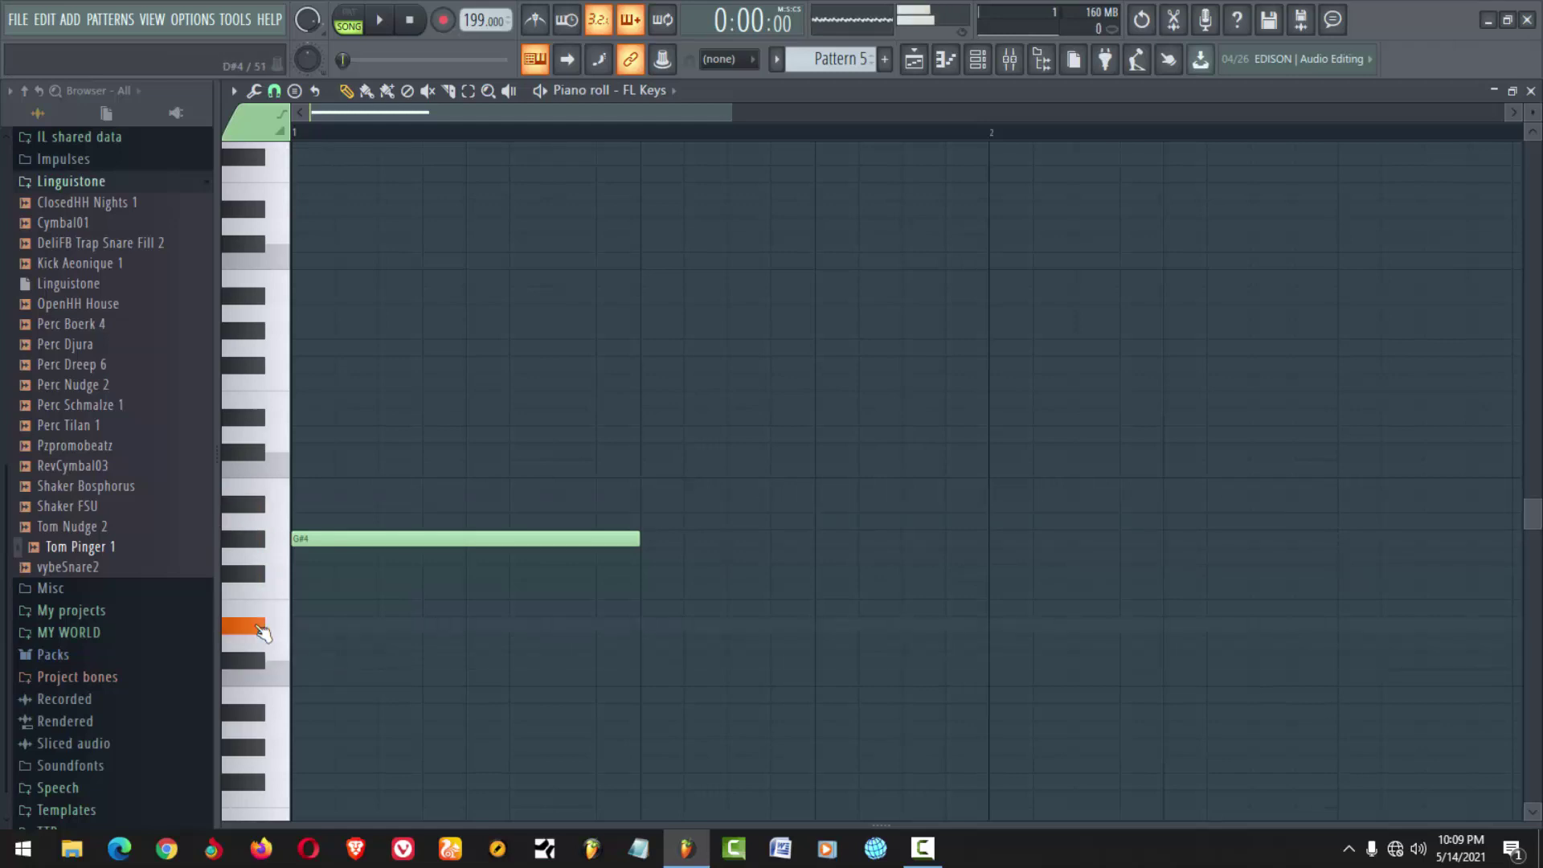
left_click(309, 487)
left_click_drag(297, 451, 297, 362)
key("space")
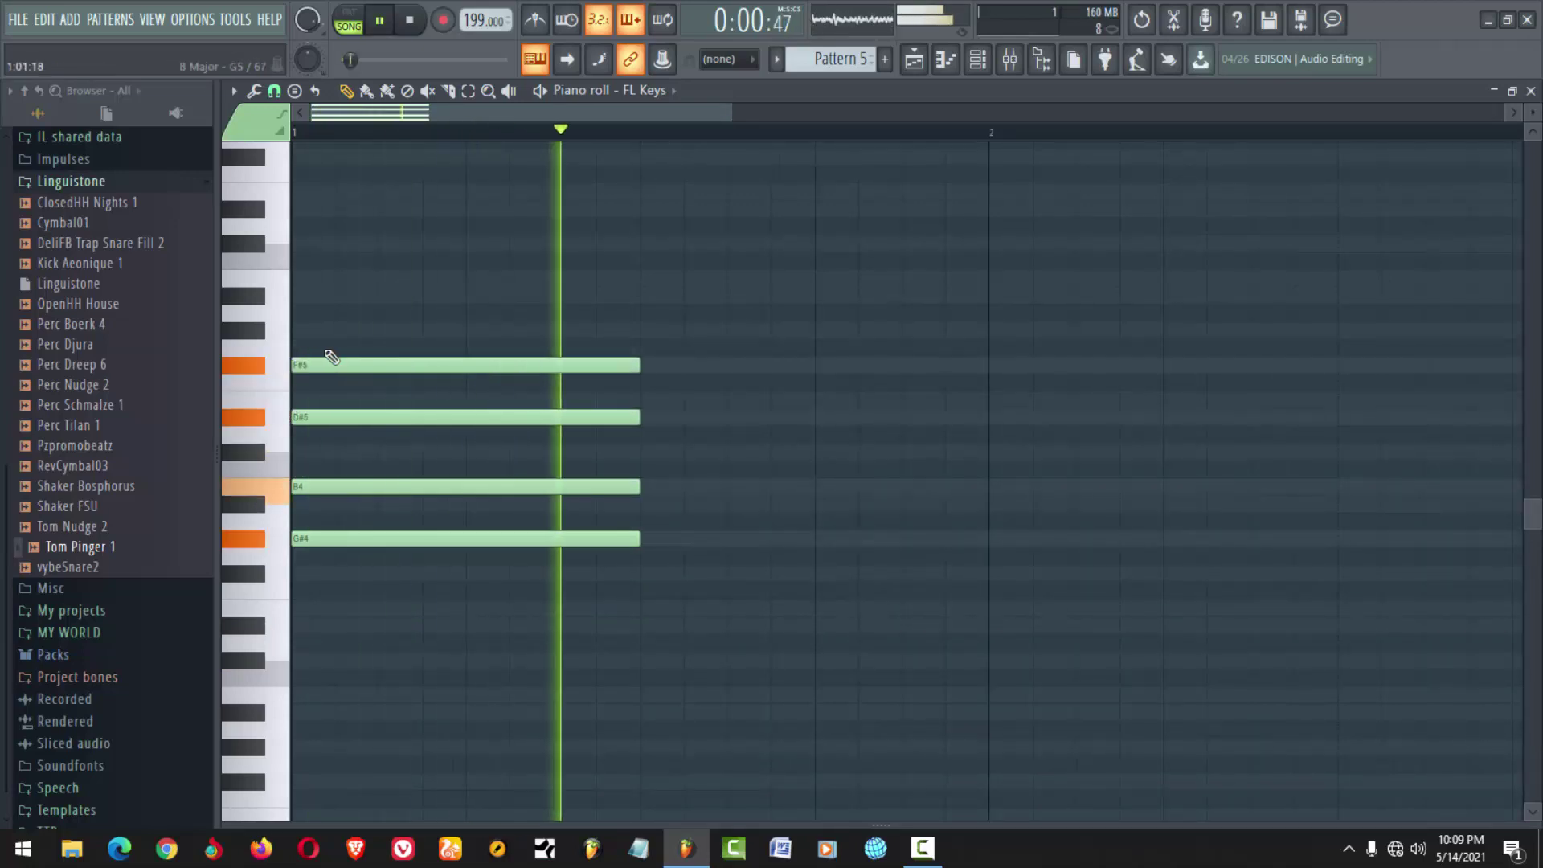
Lengthen the first chord to two bars, then enter a two-bar A#4, C#5, F5 and G#5 chord at bar 3
scroll(448, 390, "down", 2)
key("ctrl+a")
key("space")
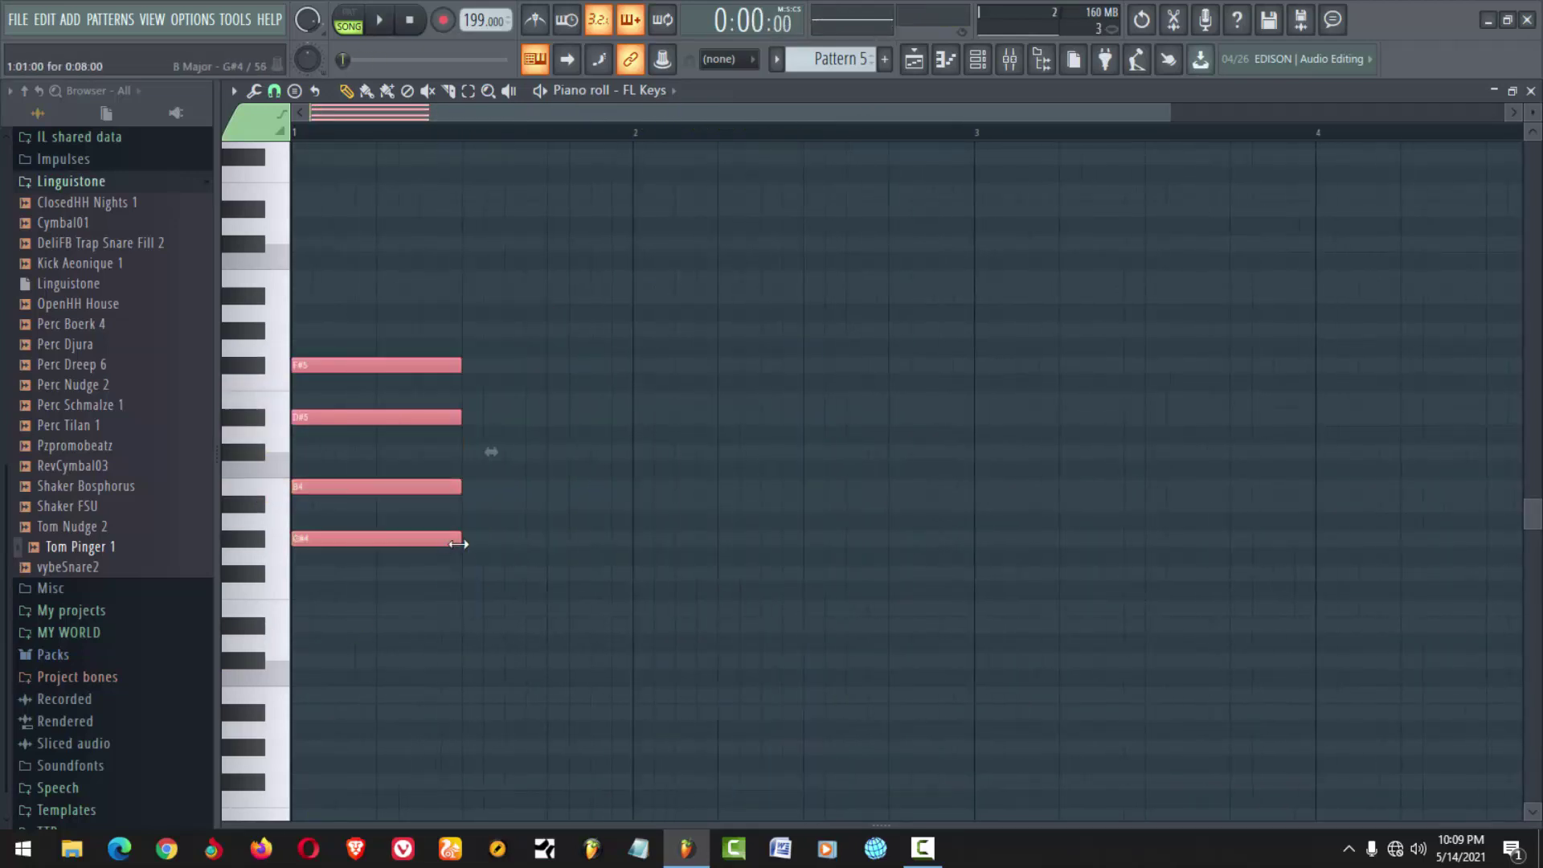
left_click_drag(458, 544, 614, 562)
left_click_drag(724, 537, 713, 325)
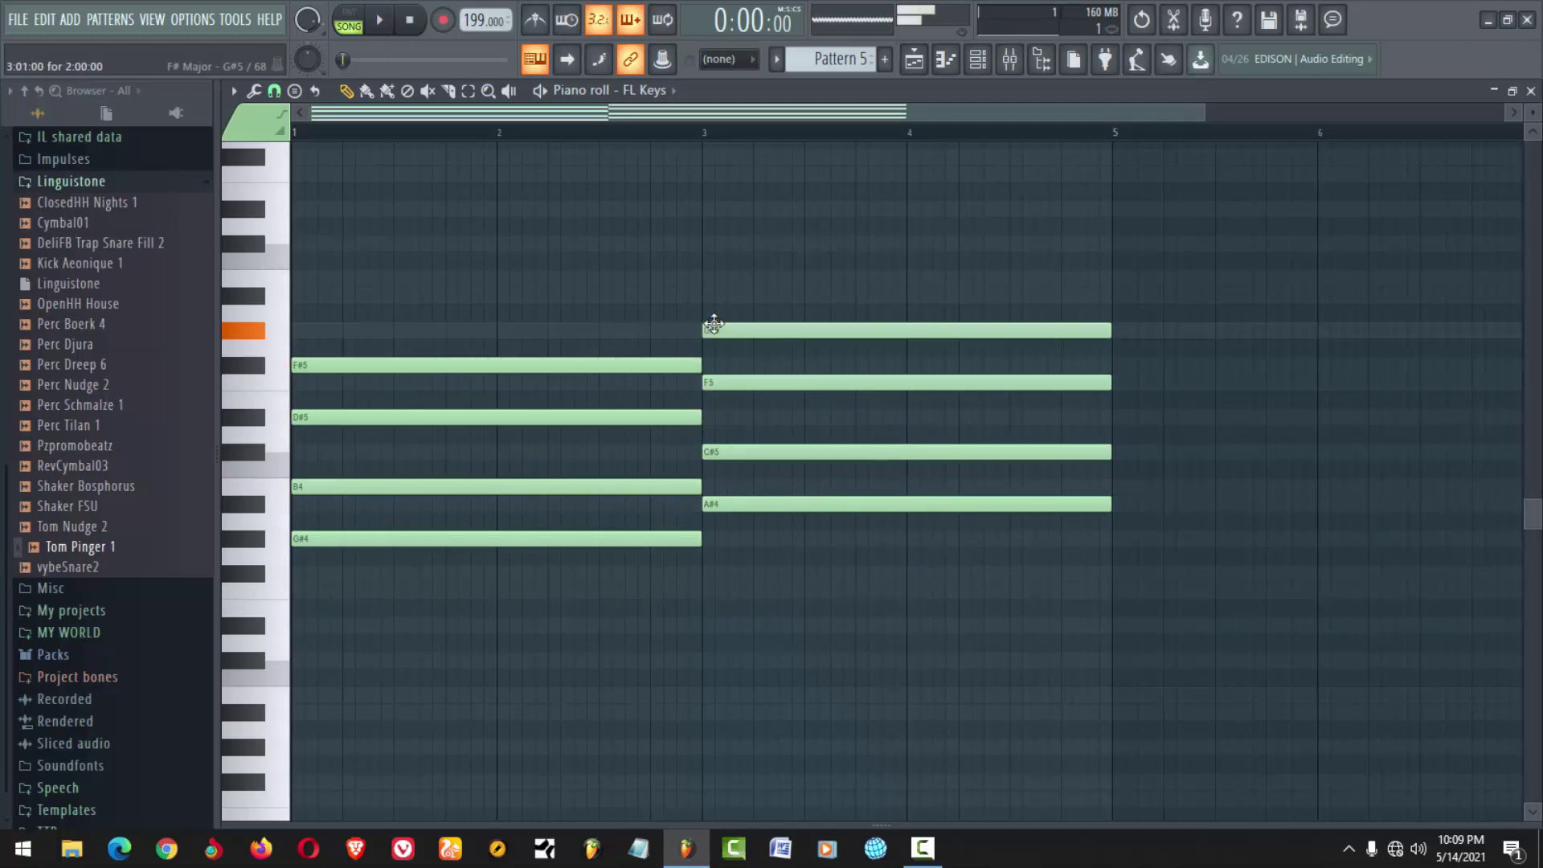
key("space")
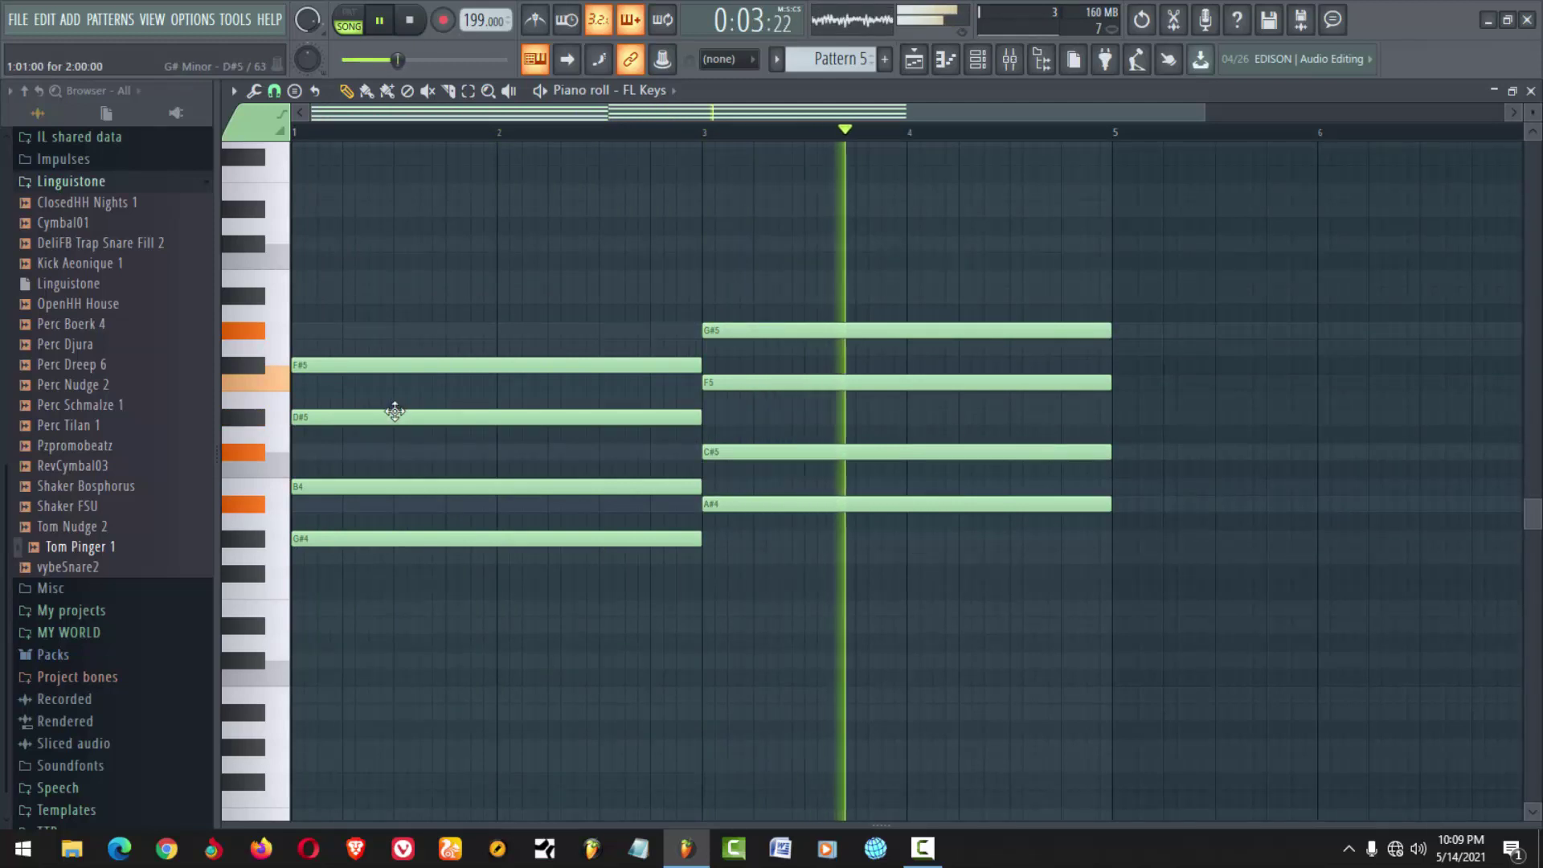
scroll(396, 410, "down", 1, "ctrl")
key("space")
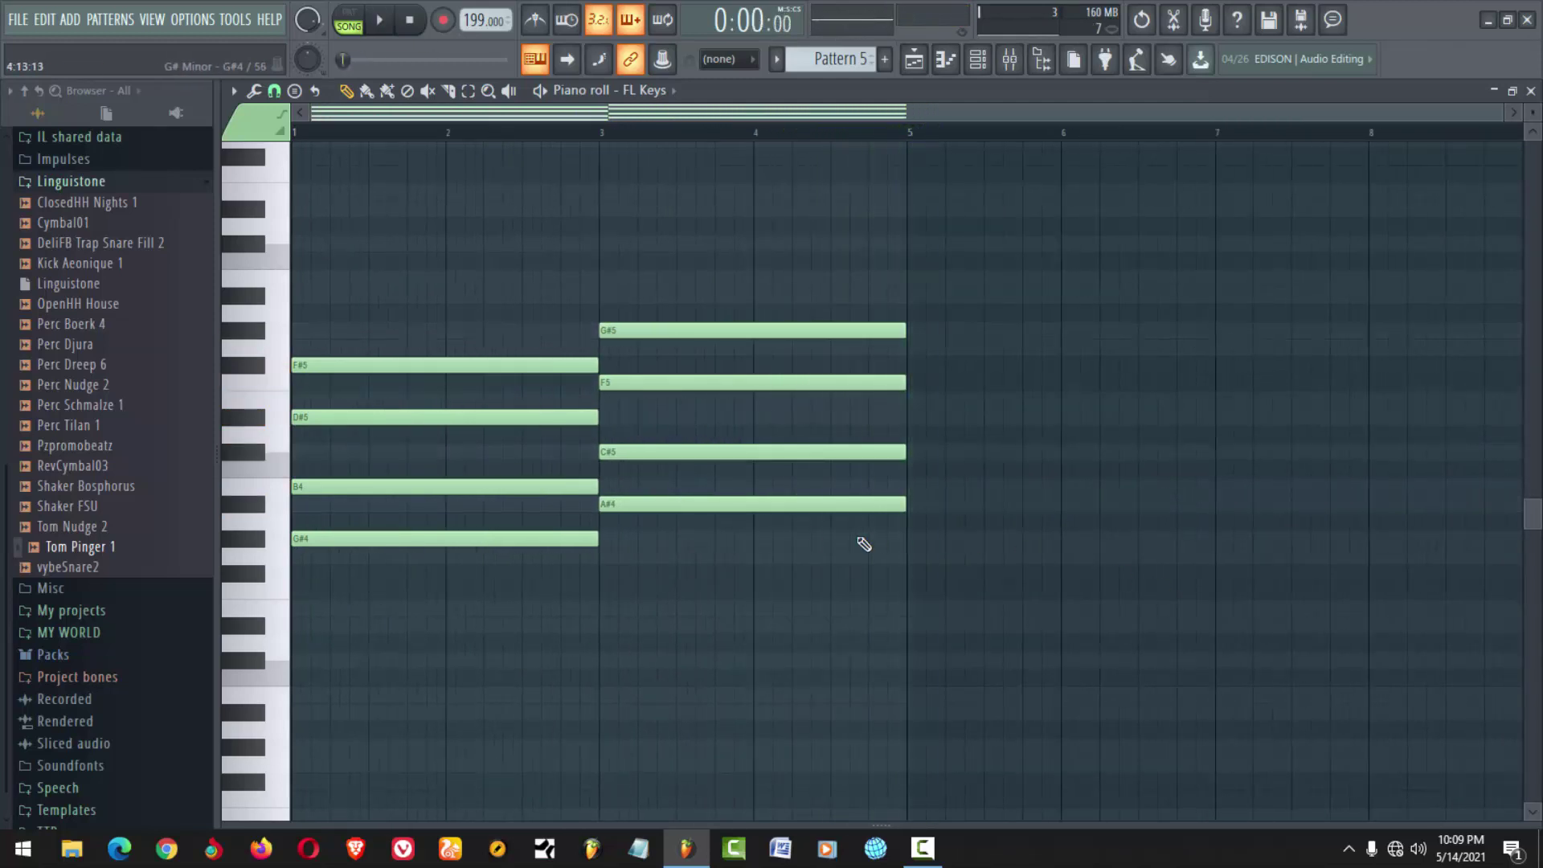
Enter a two-bar D#4, F#4, A#4 and C#5 chord at bar 5 and play the progression
left_click(914, 627)
left_click(918, 573)
left_click_drag(916, 537, 917, 500)
left_click(925, 455)
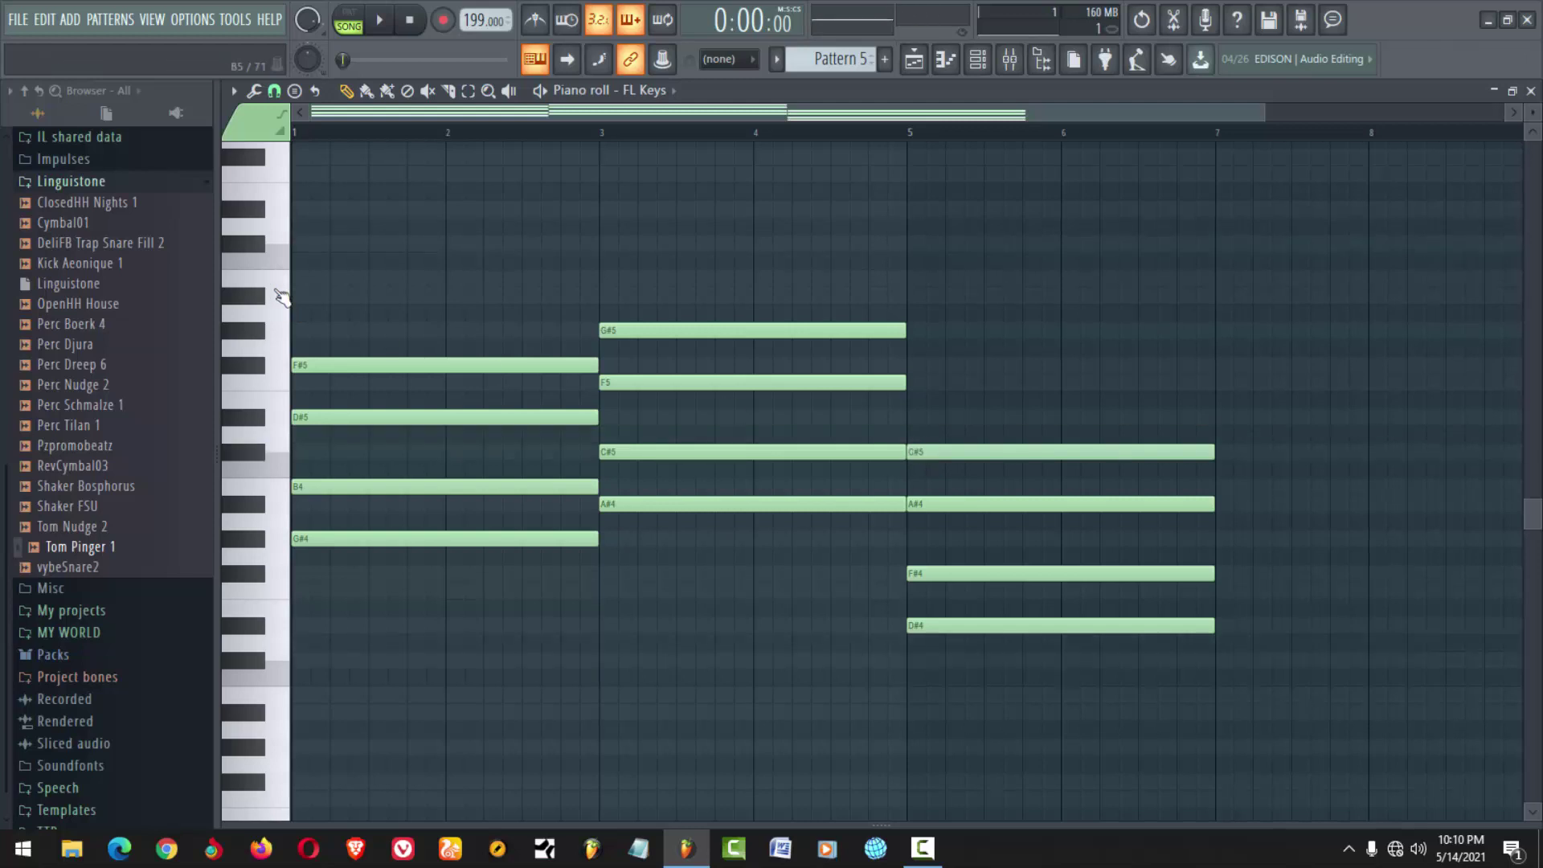
key("space")
scroll(534, 558, "down", 1, "ctrl")
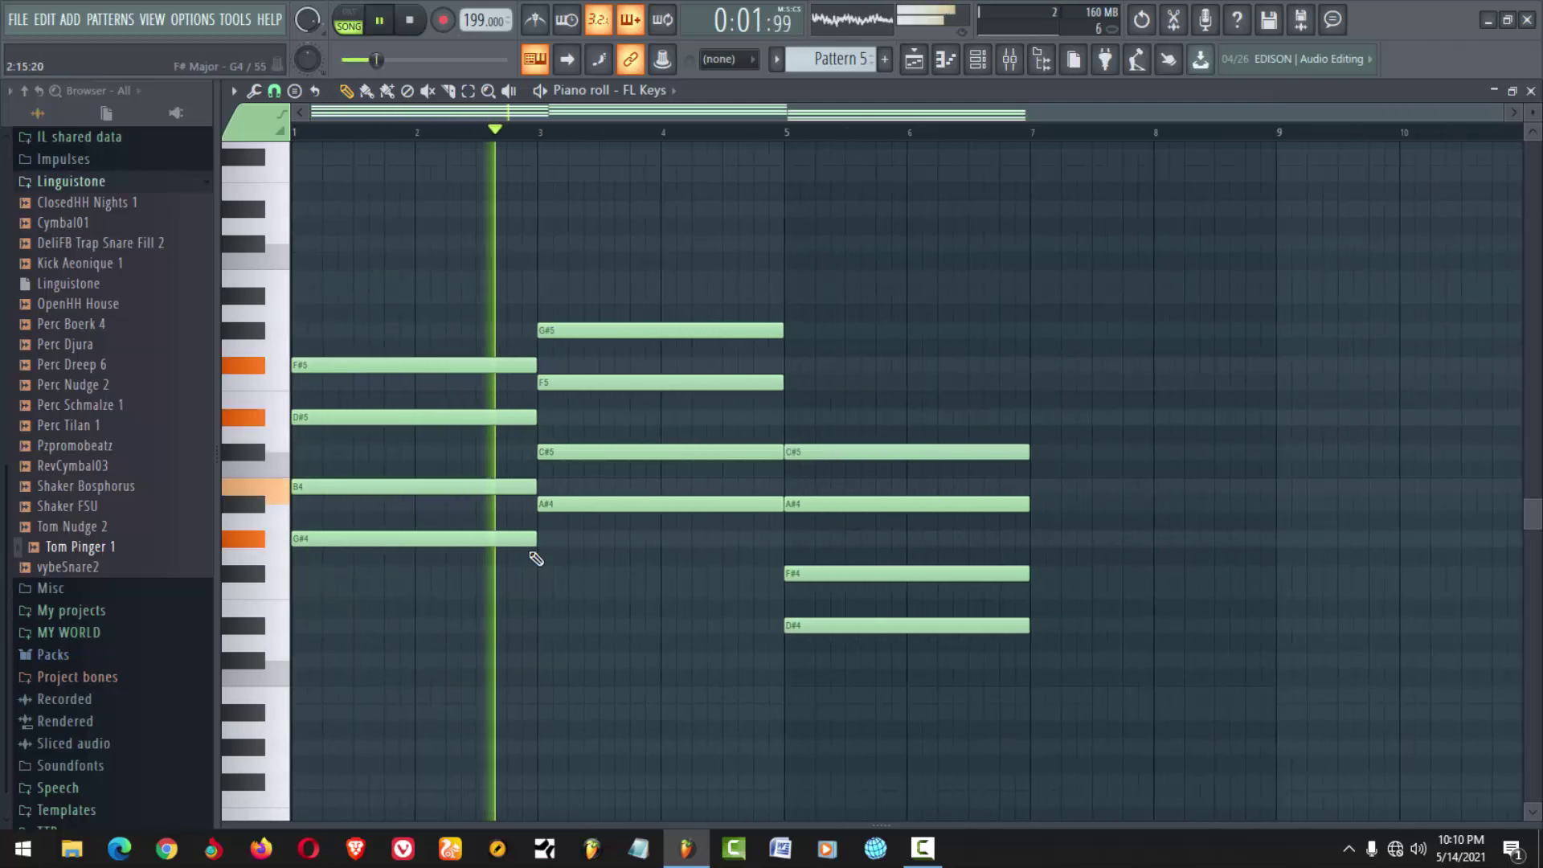
left_click_drag(1082, 427, 908, 671, "ctrl")
right_click(657, 619)
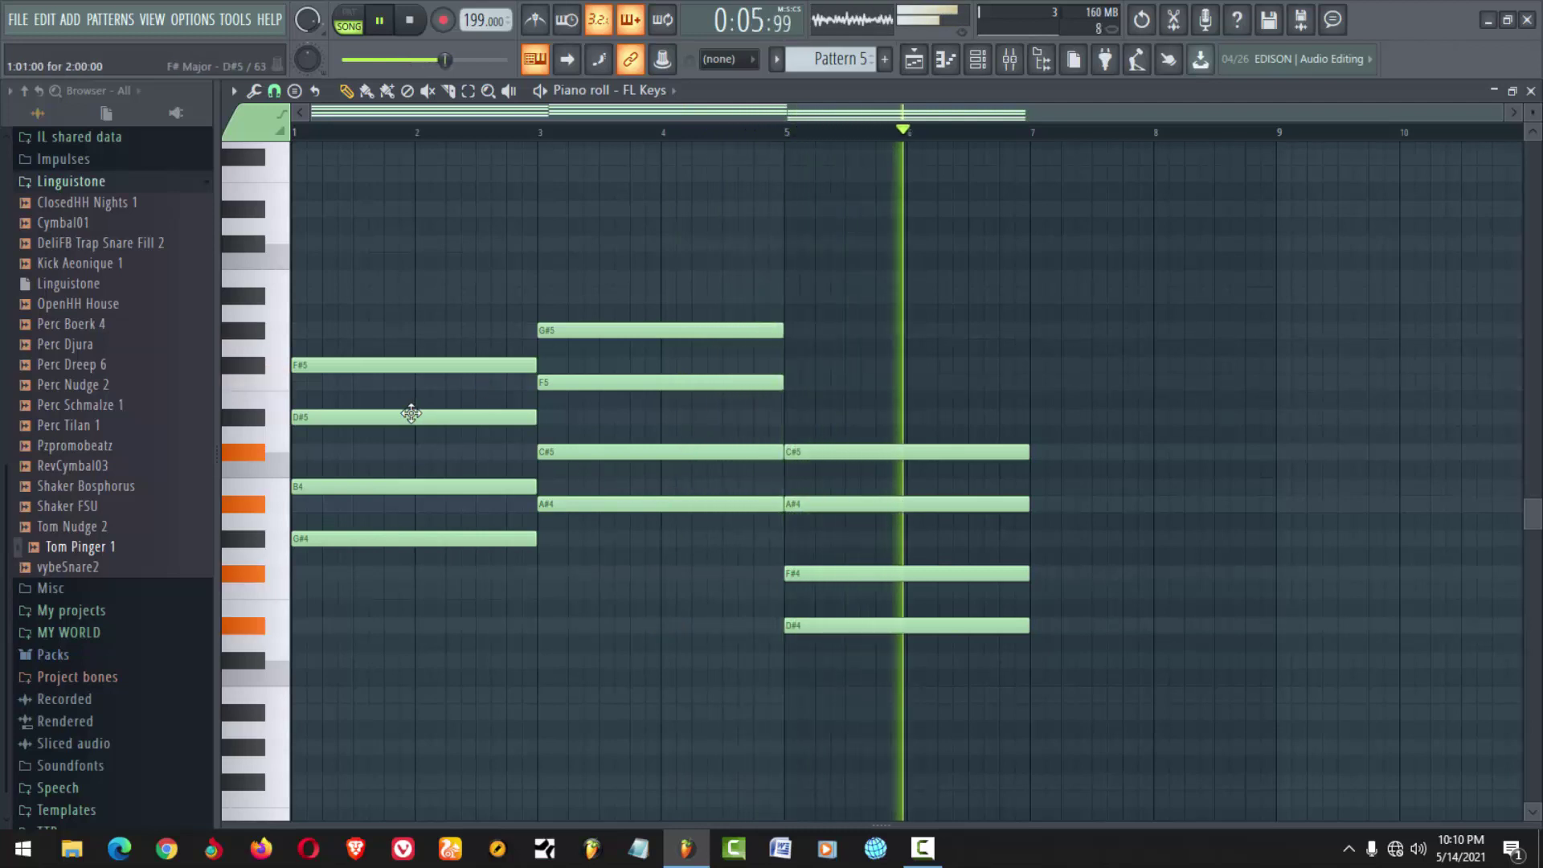
key("space")
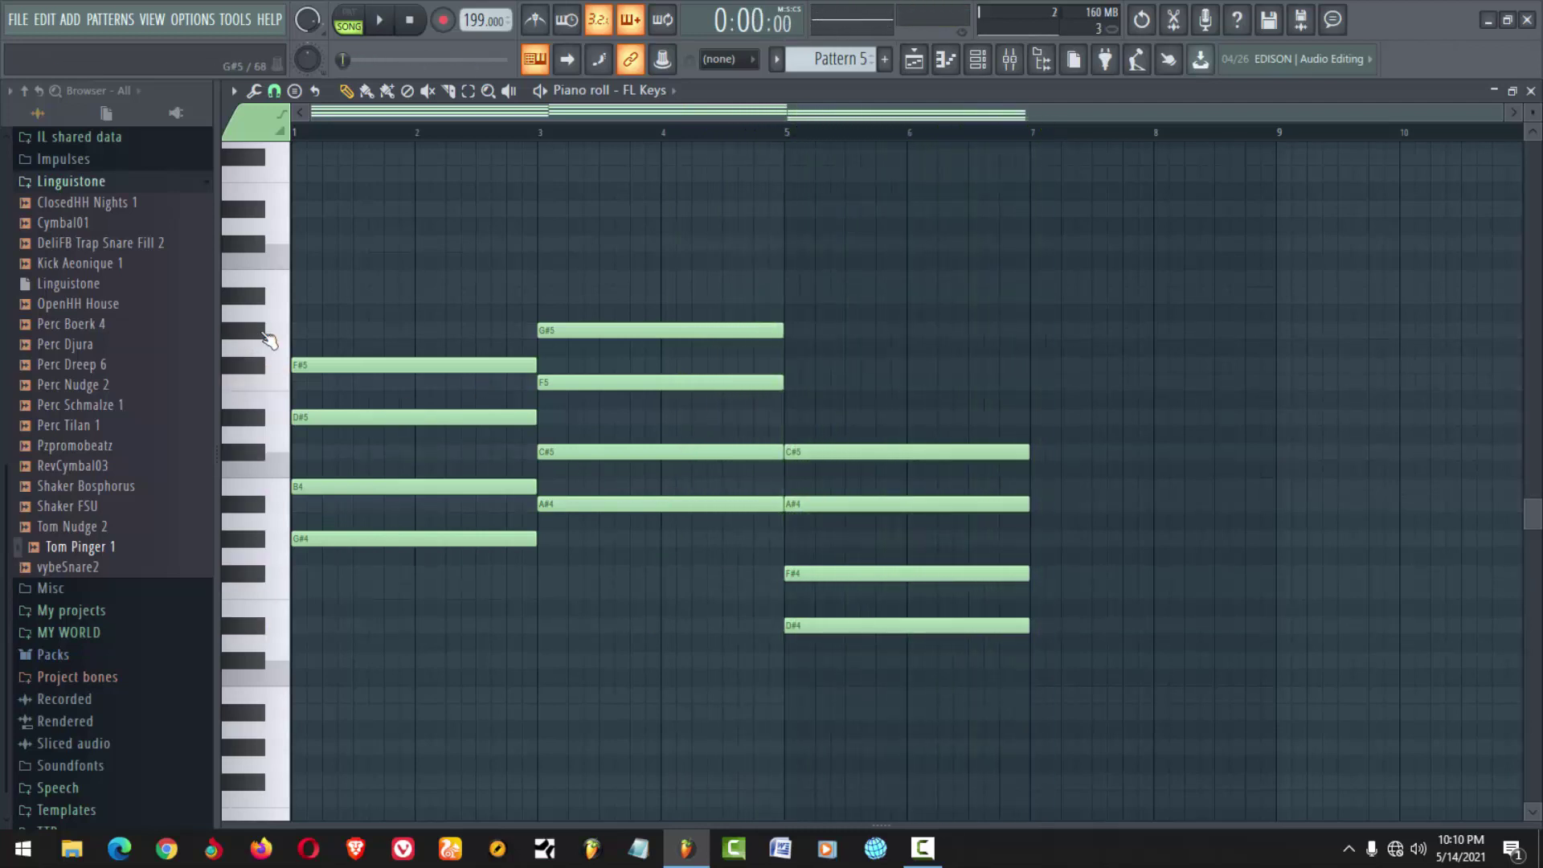
Add a G#5 note to the first chord and lengthen the bar 5 chord to three bars
left_click(345, 329)
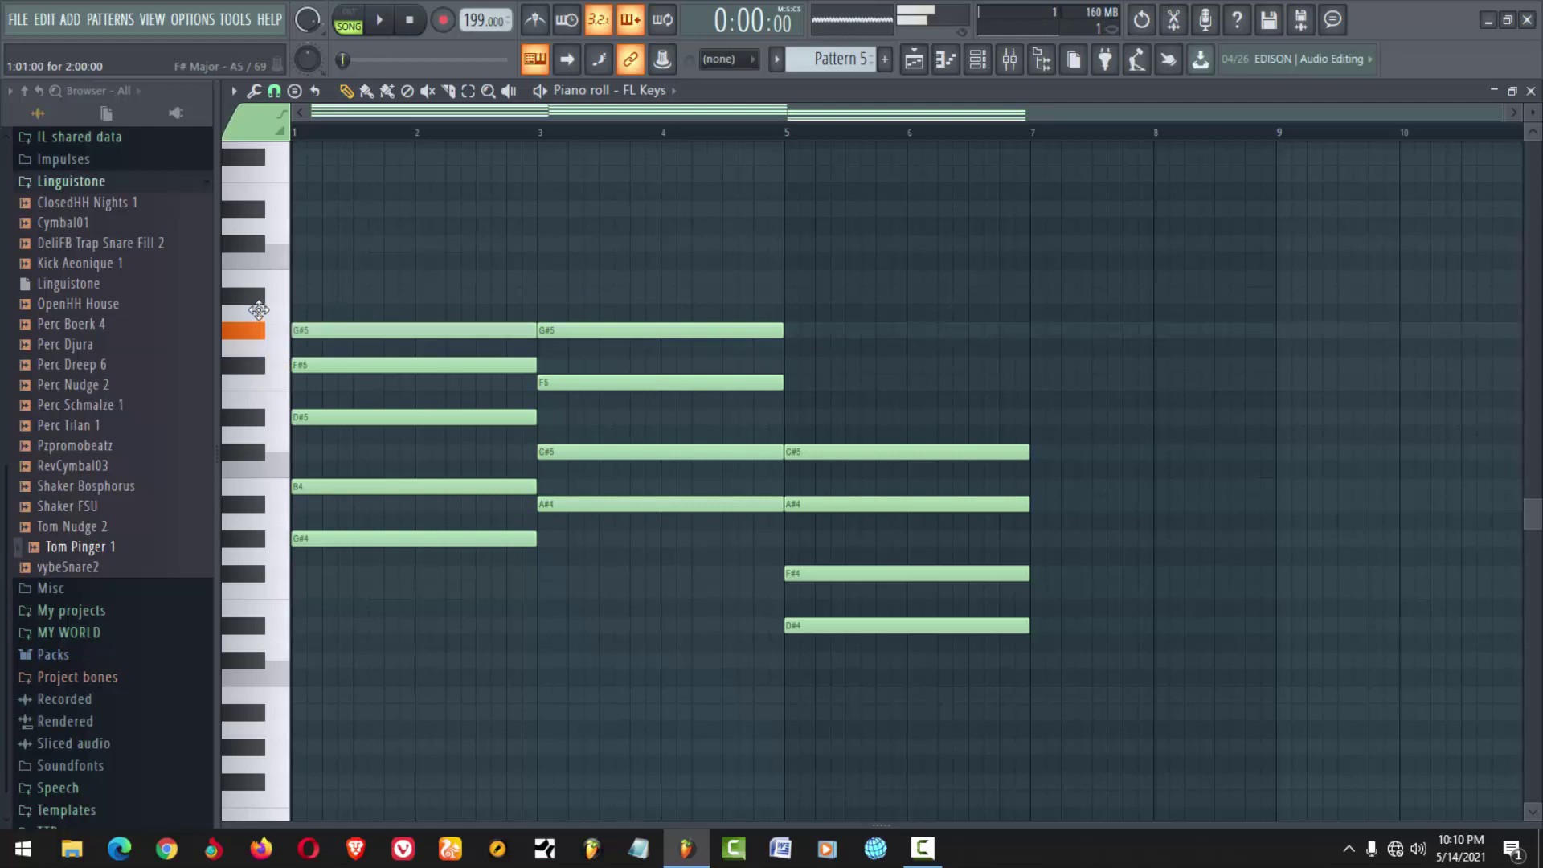
key("space")
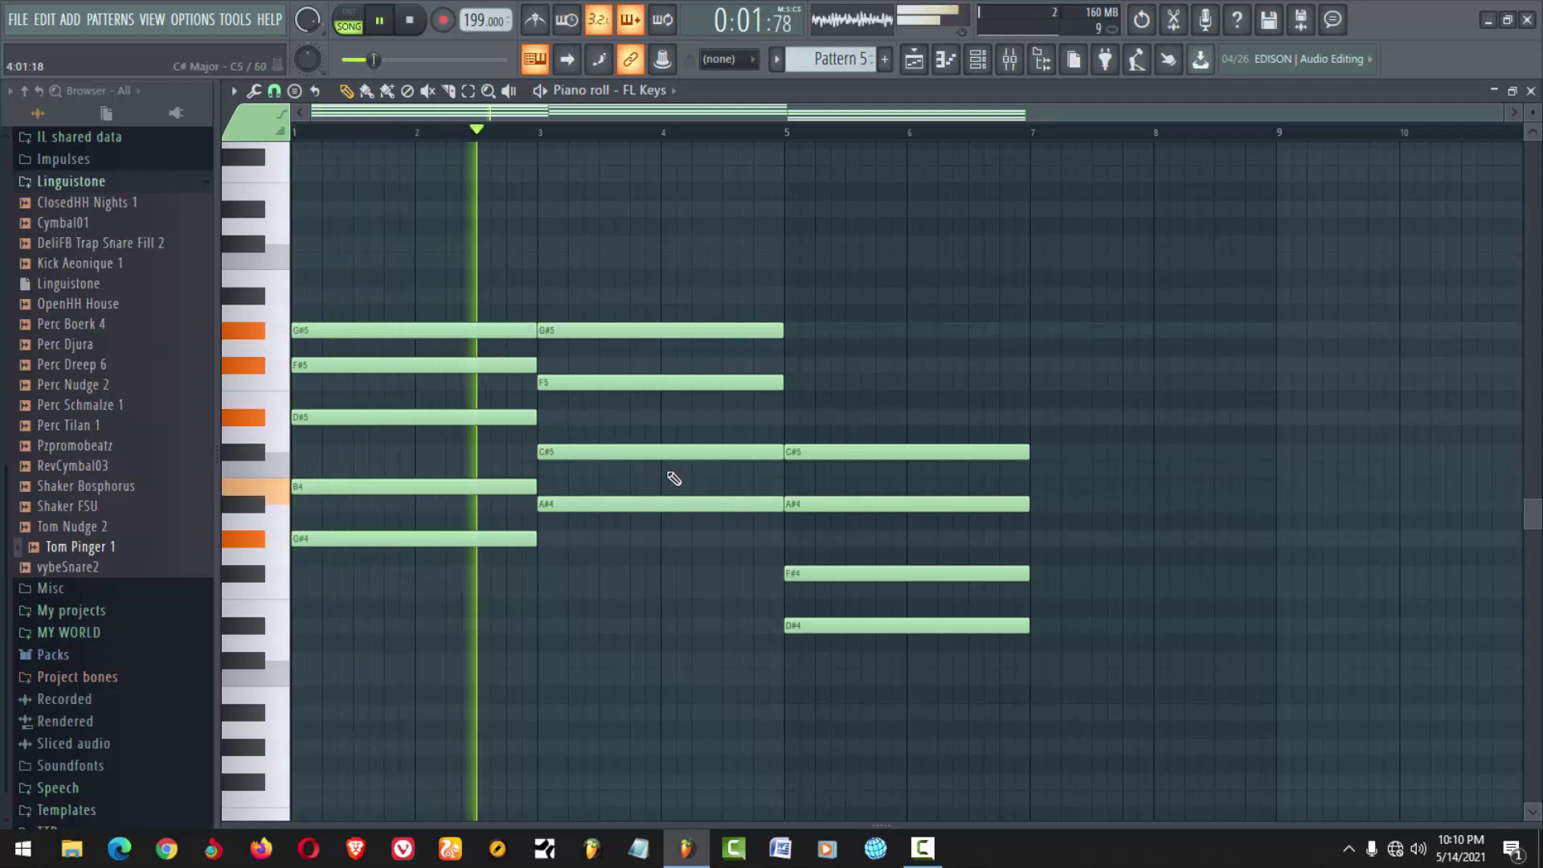
left_click_drag(1098, 444, 830, 713)
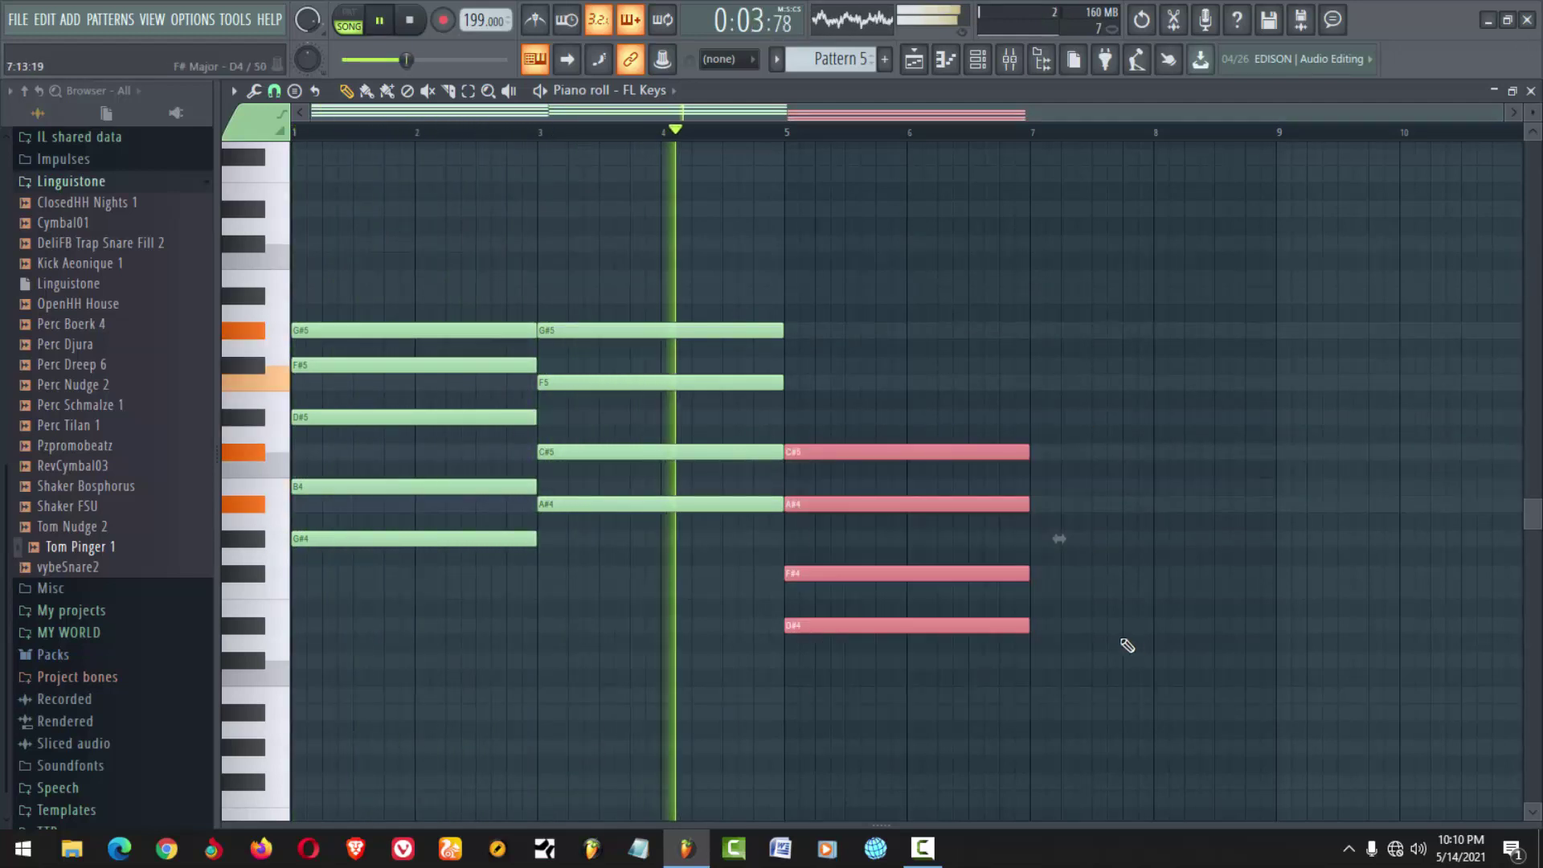
left_click_drag(1032, 626, 1152, 629)
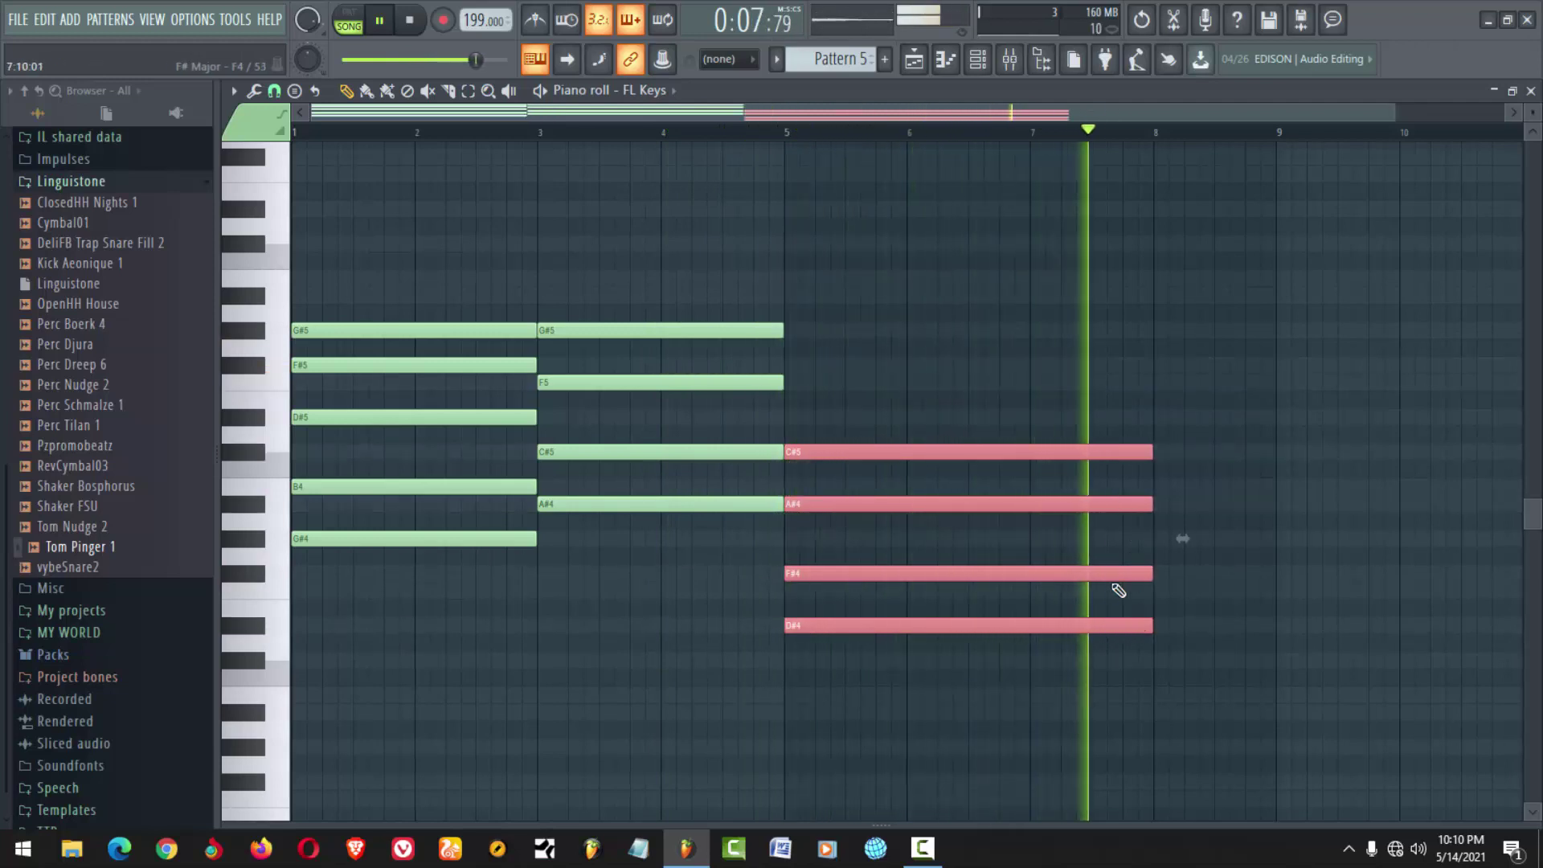
key("space")
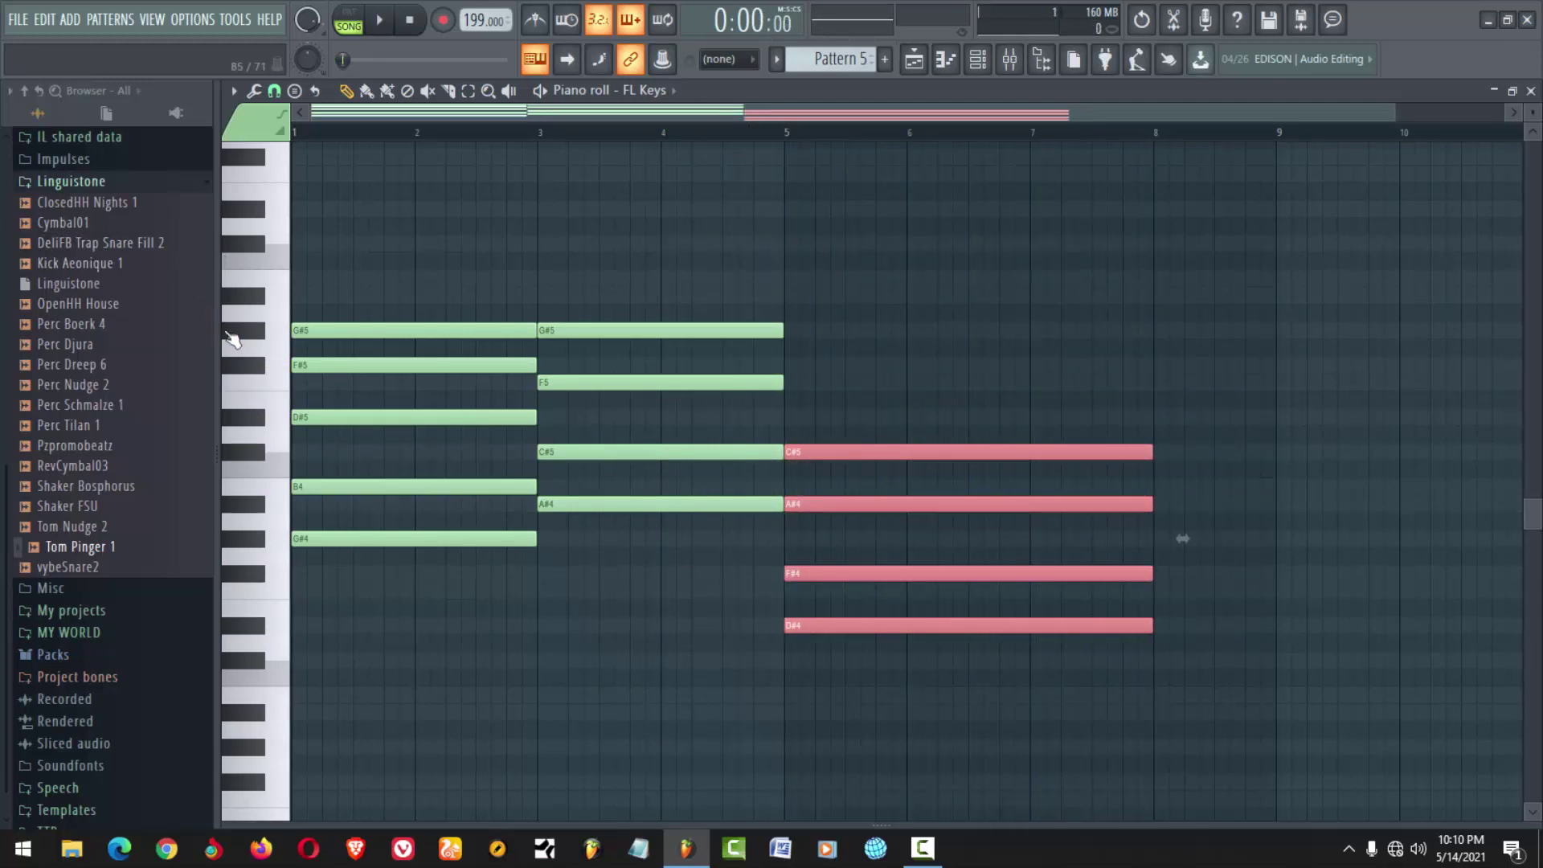
Enter one-beat D#4 and F4 notes in succession from the start of bar 8
scroll(692, 434, "down", 2)
left_click(1162, 536)
left_click_drag(1160, 517, 1160, 520)
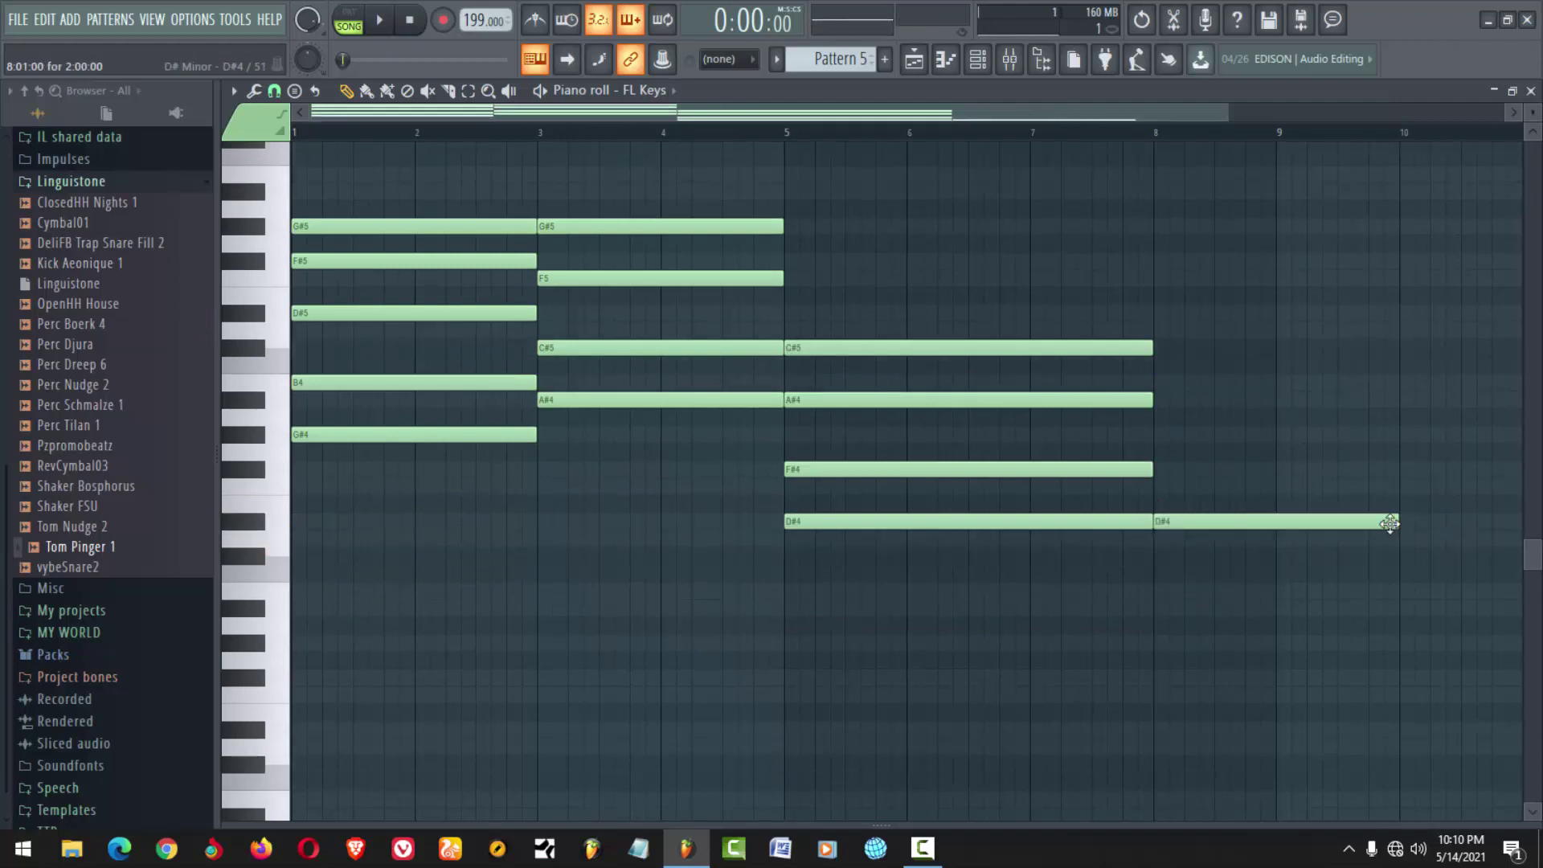
left_click_drag(1304, 549, 1180, 571)
left_click(1196, 485)
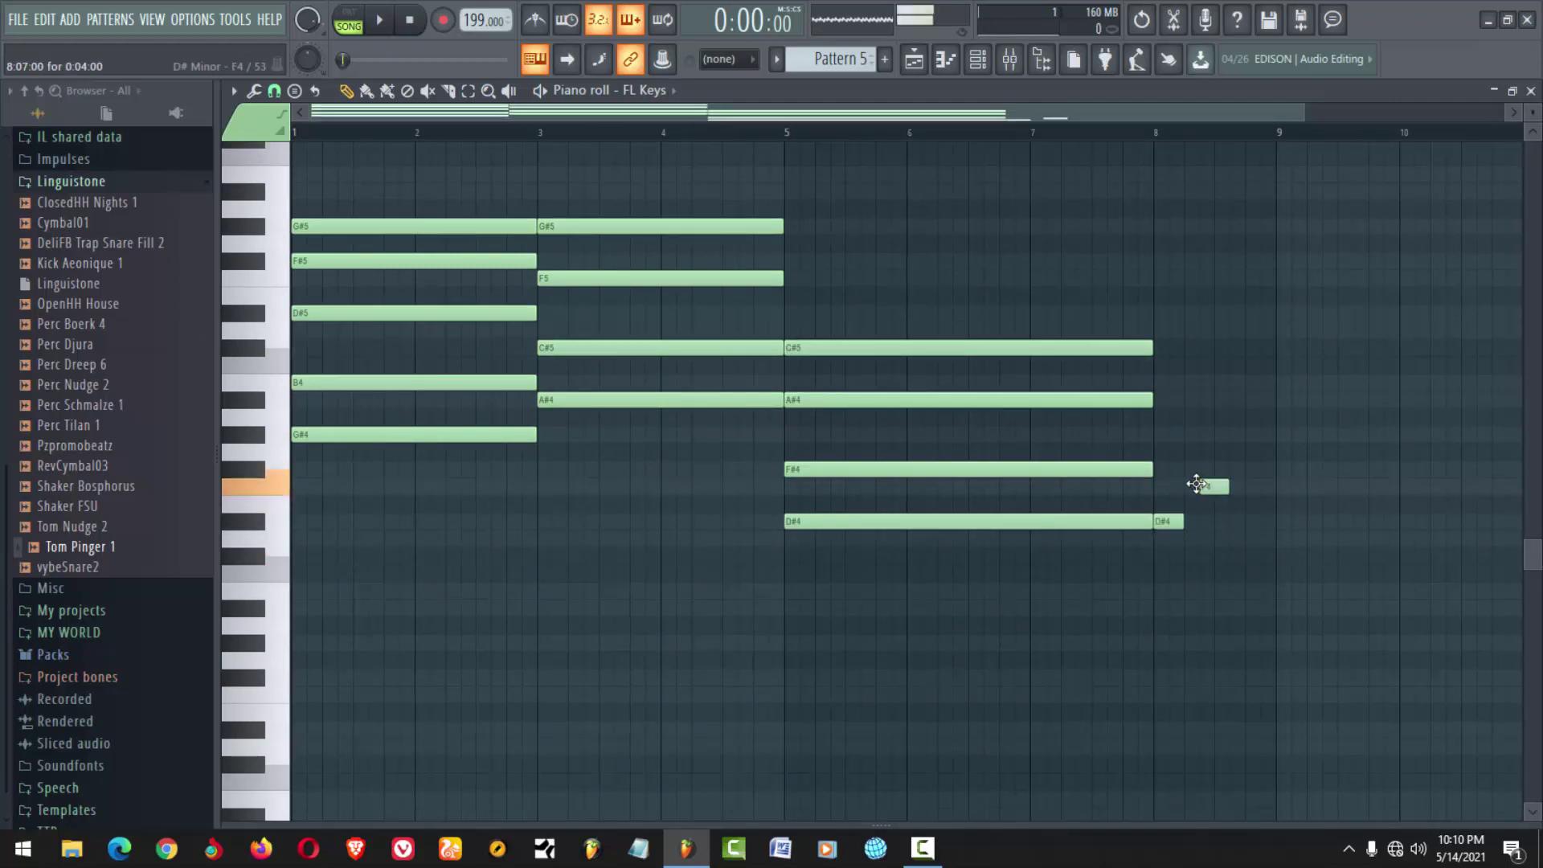
double_click(1199, 486)
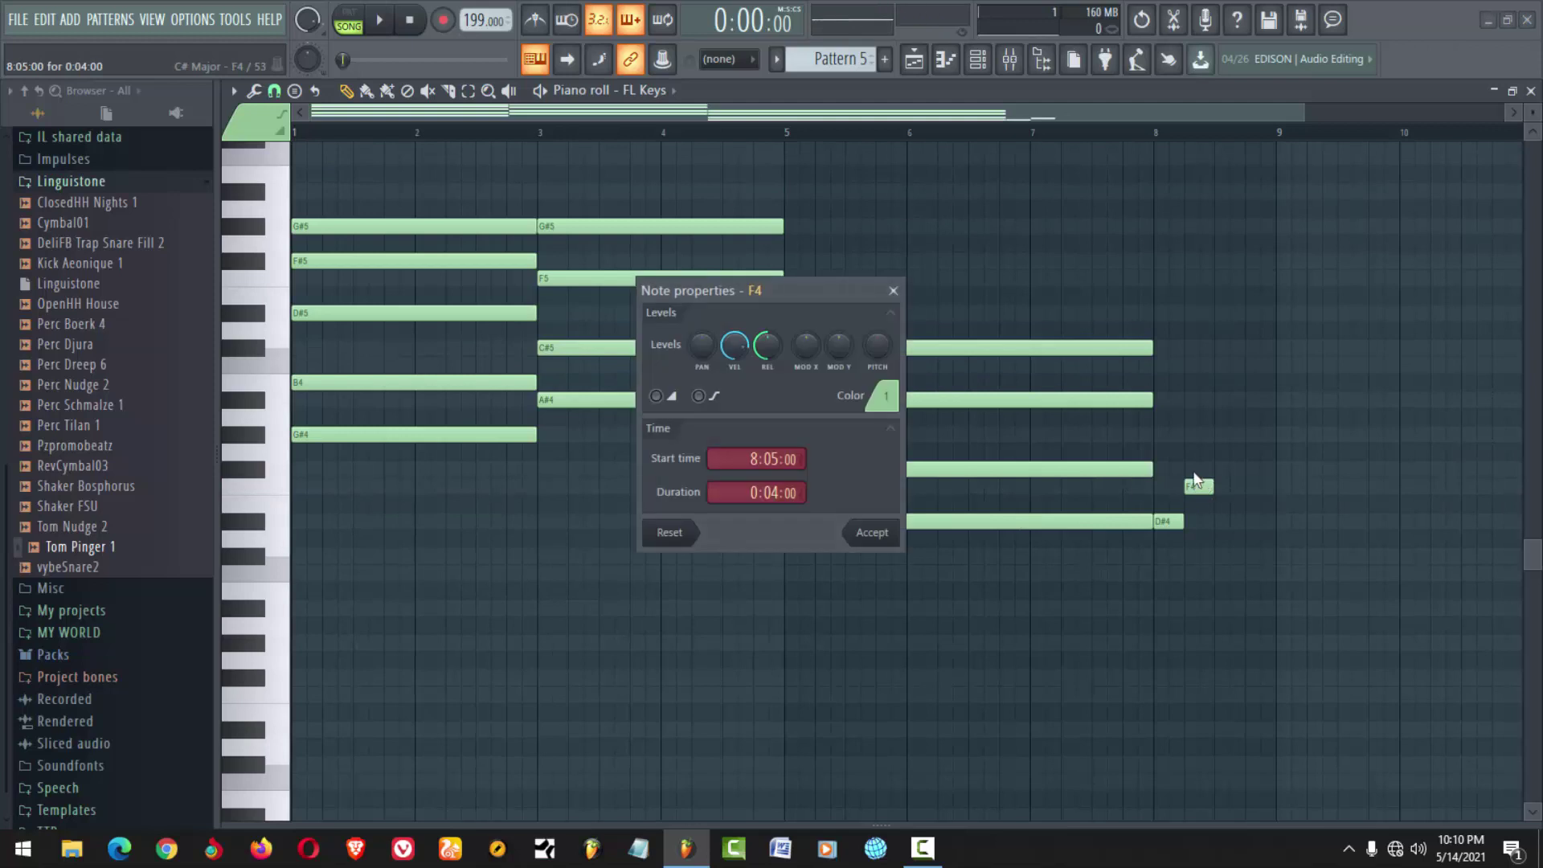
left_click(861, 536)
Continue the bar 8 run with one-beat F#4 and C#5 notes while the arrangement plays
key("space")
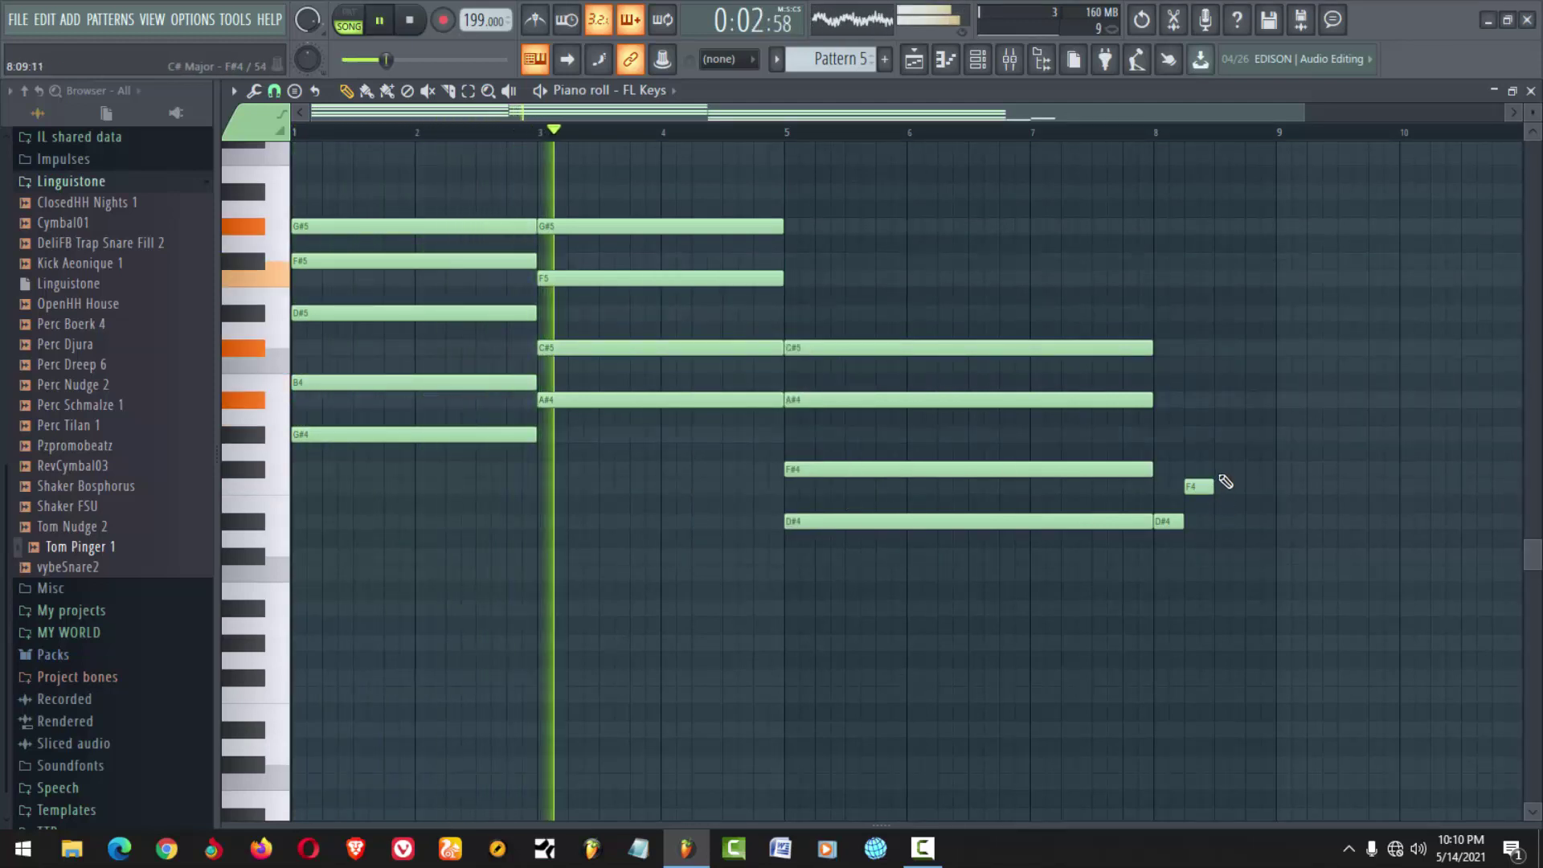
left_click(1223, 469)
scroll(1092, 494, "down", 1)
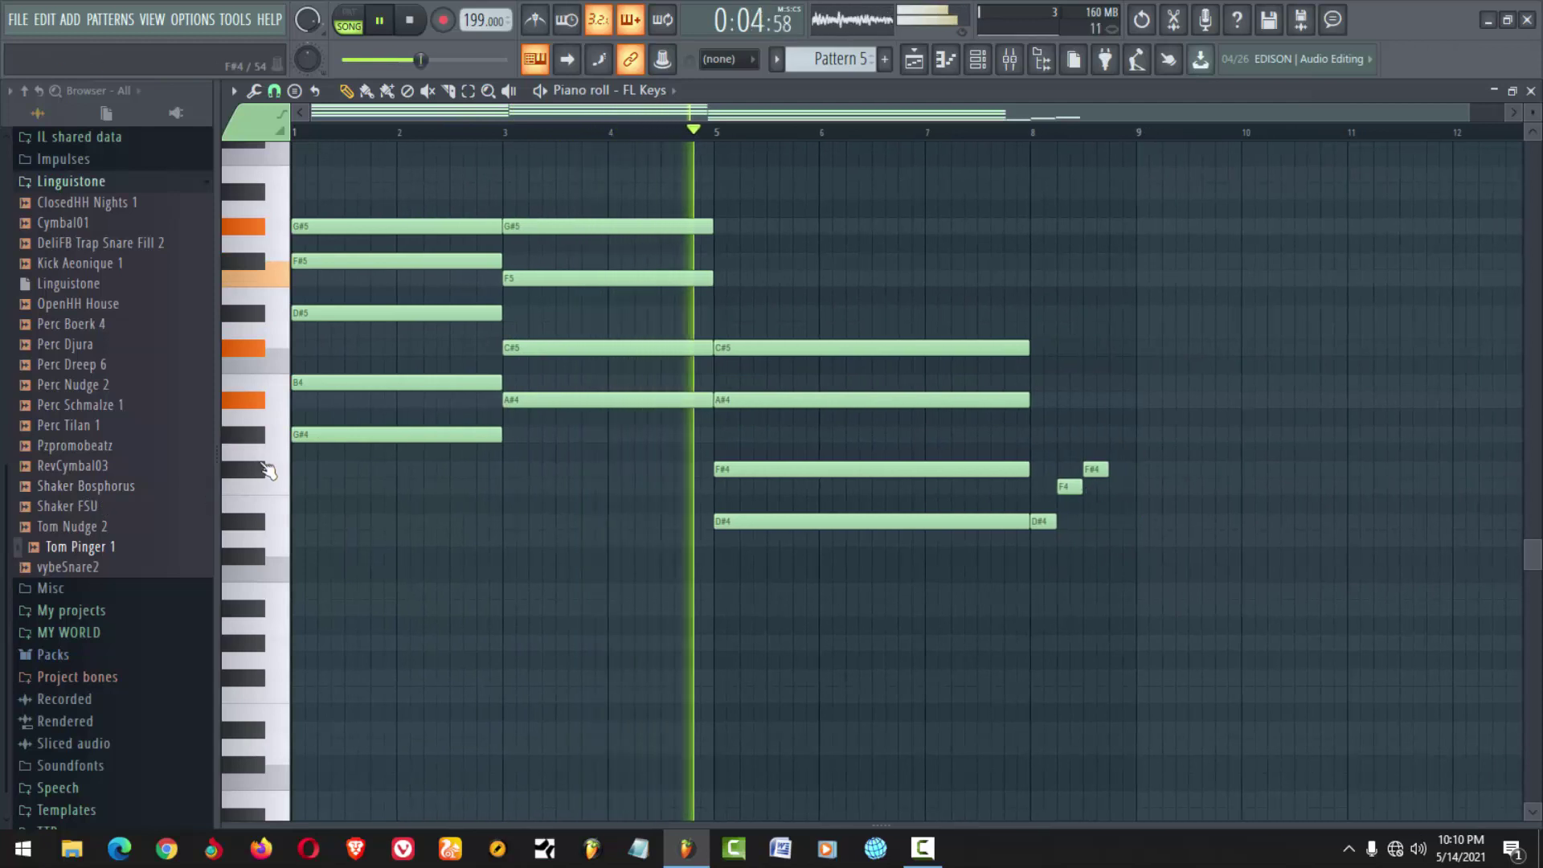
scroll(1158, 507, "up", 1)
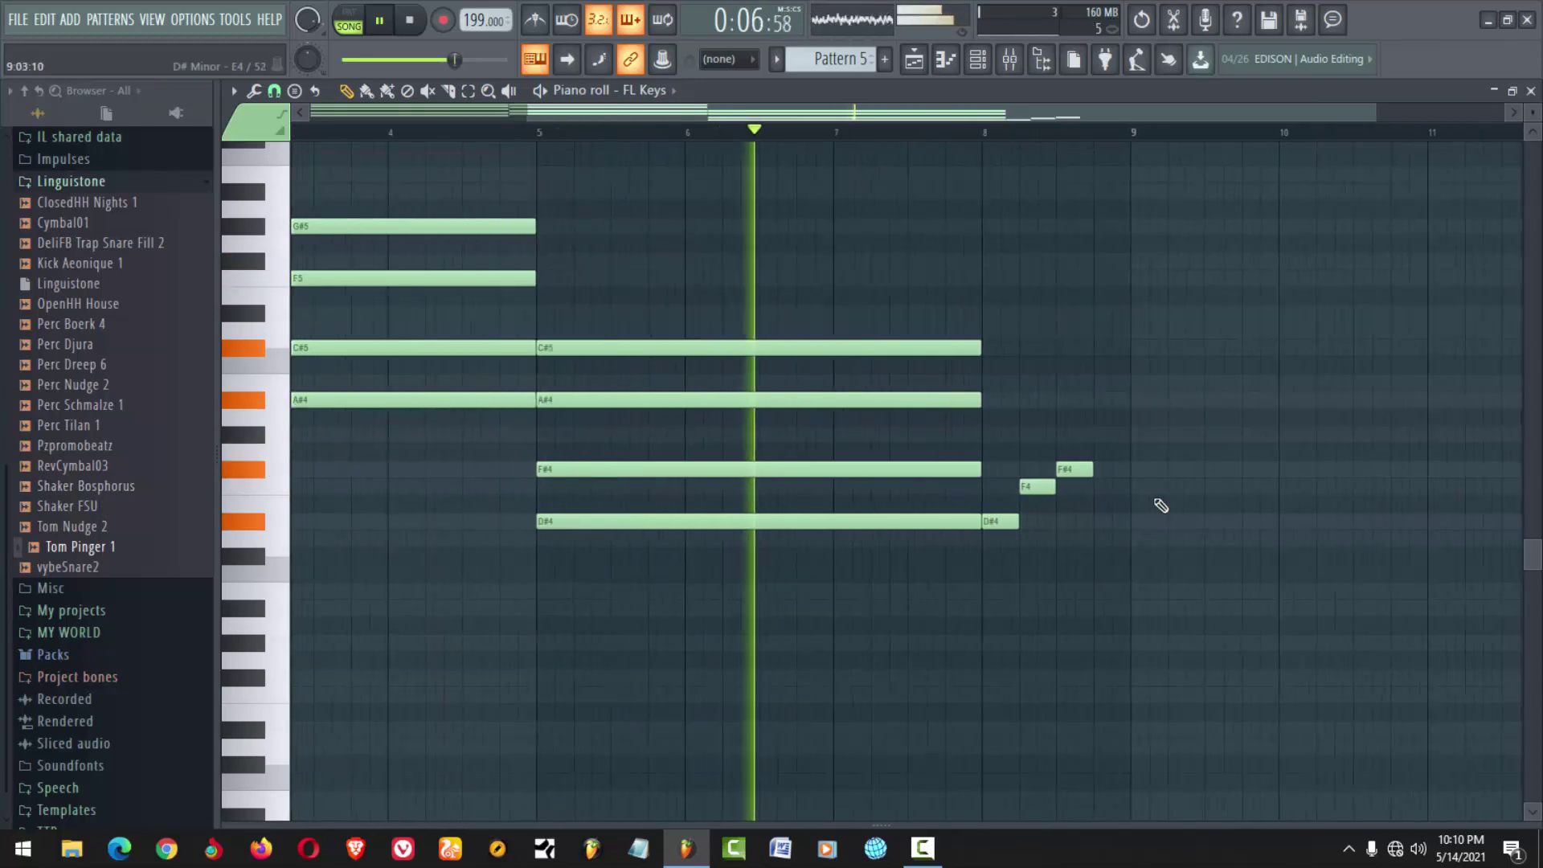
left_click(1103, 347)
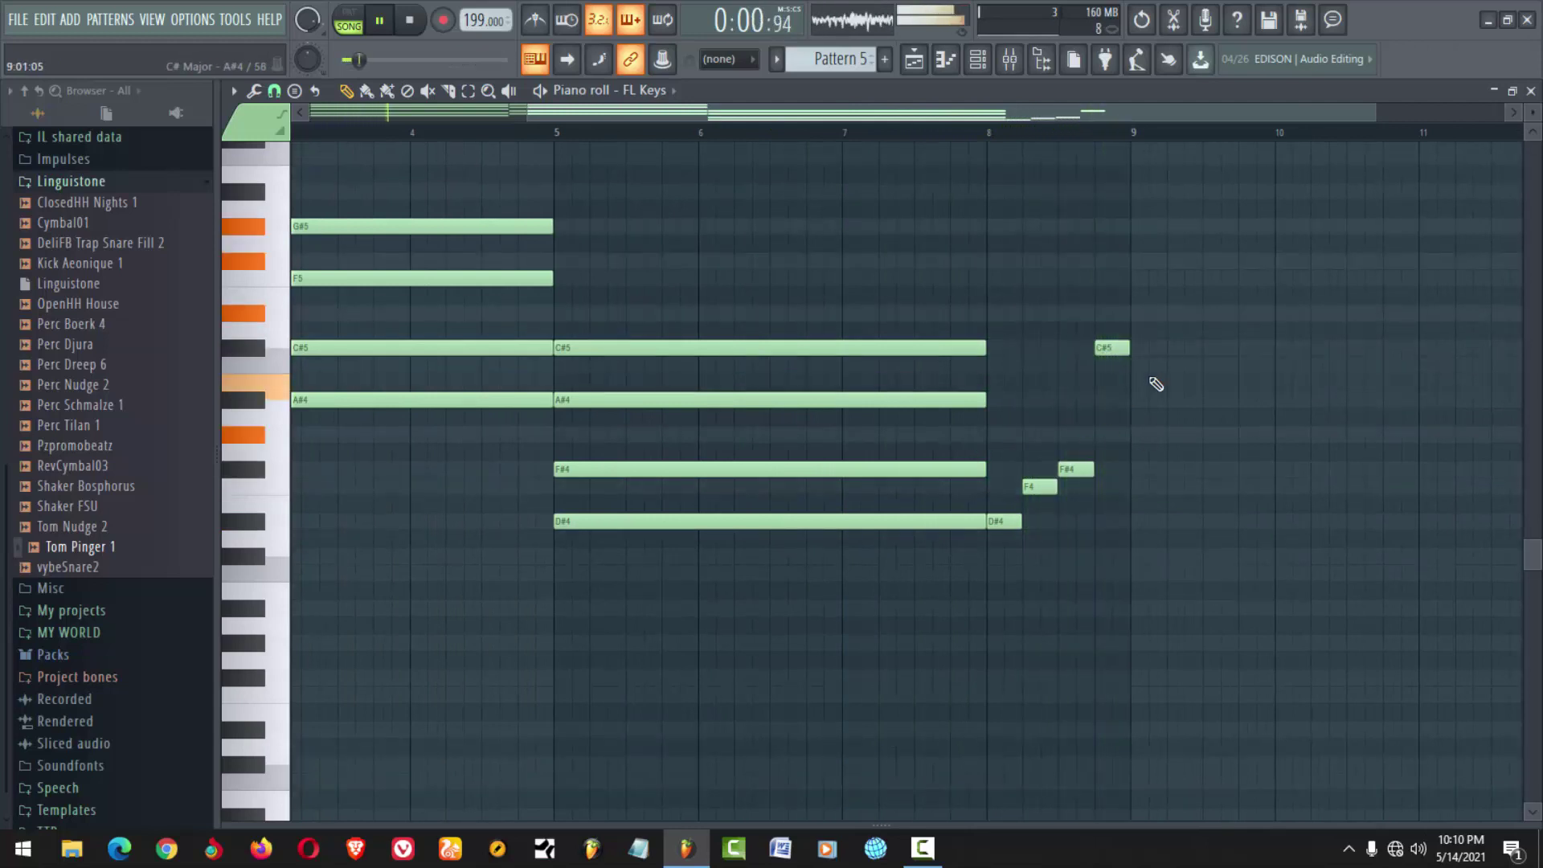
Duplicate the four-note bar 8 run one octave higher and return to the playlist
left_click_drag(1161, 304, 1002, 509)
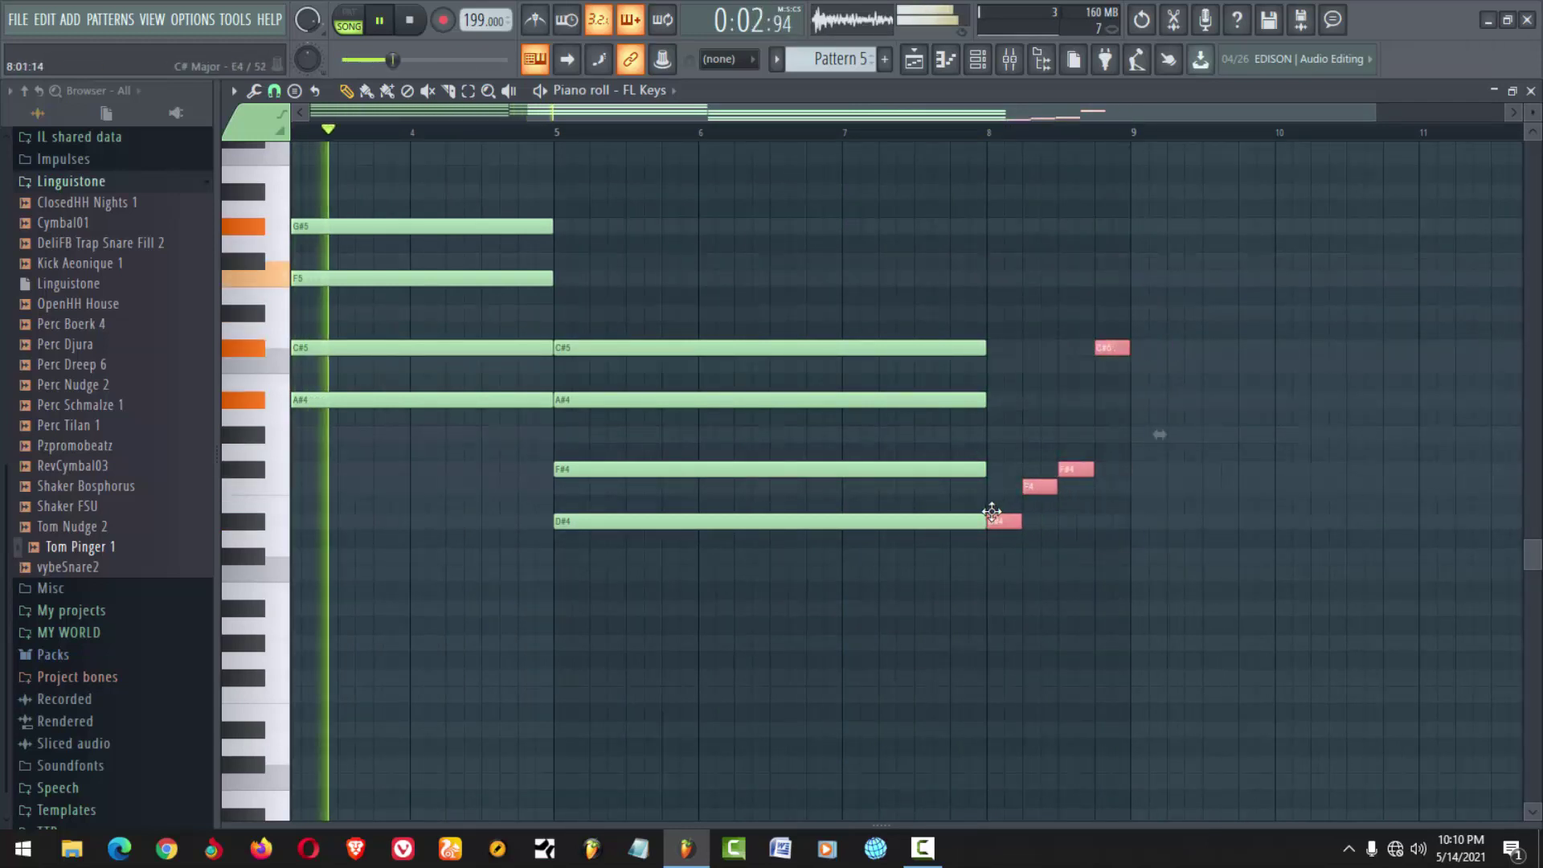
key("ctrl+c")
key("ctrl+v")
key("ctrl+Up")
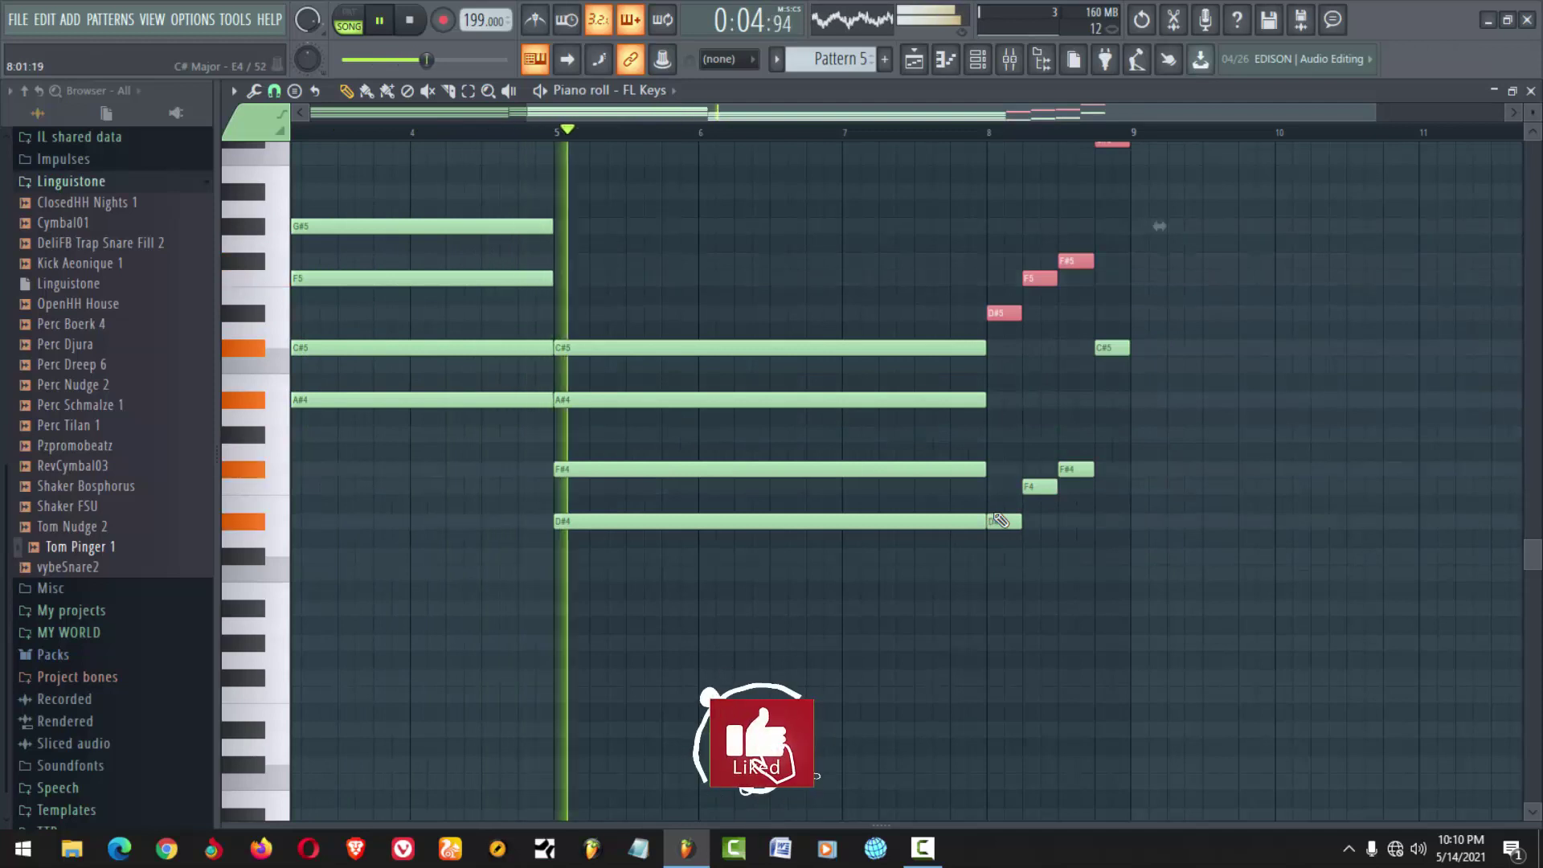
scroll(1061, 524, "up", 3)
scroll(1233, 493, "down", 2, "ctrl")
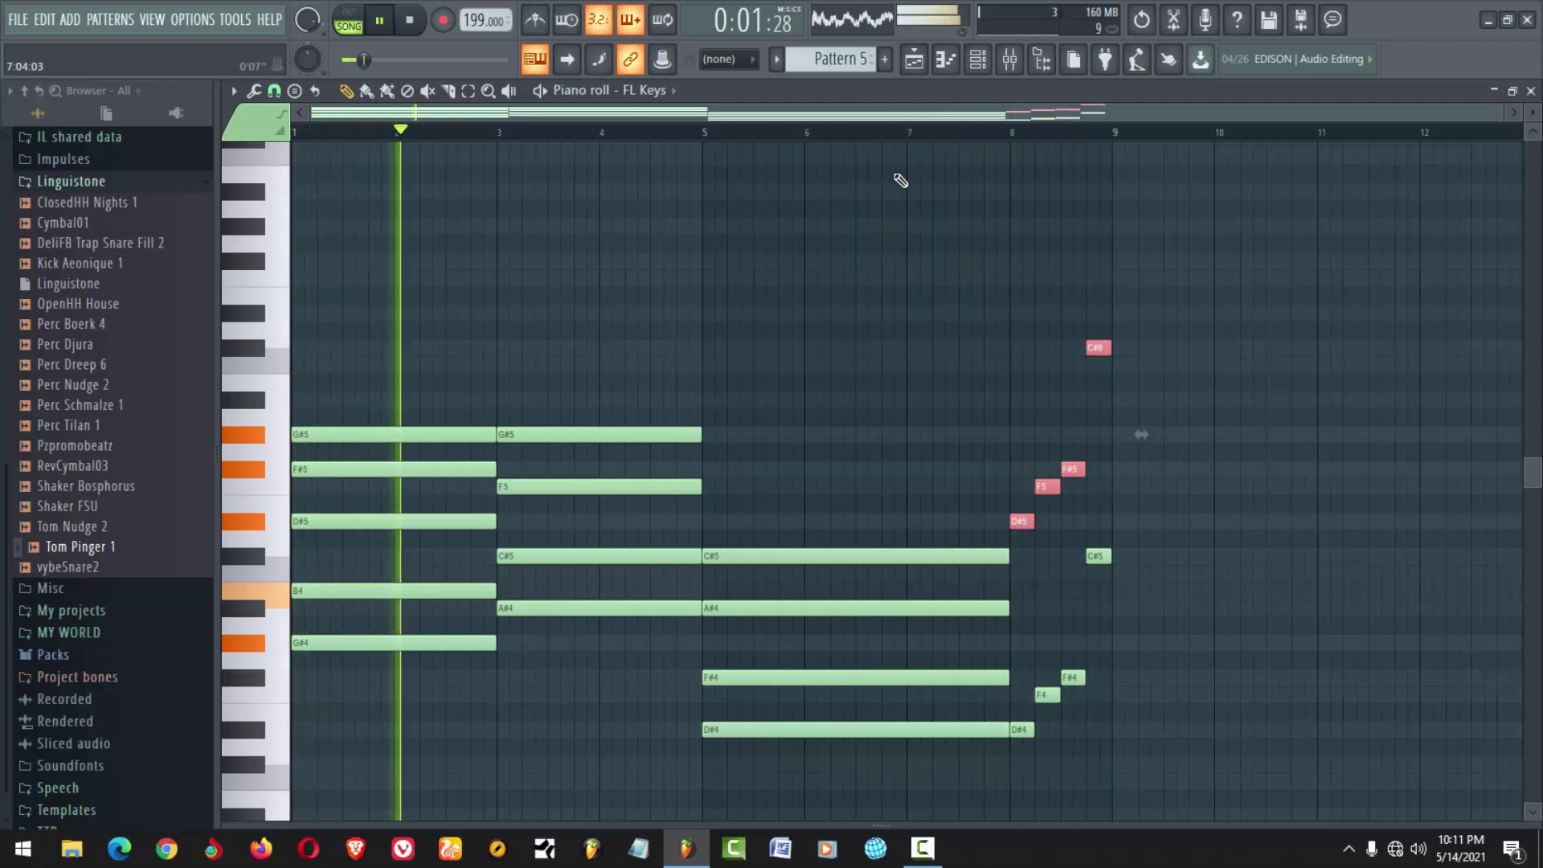
key("F5")
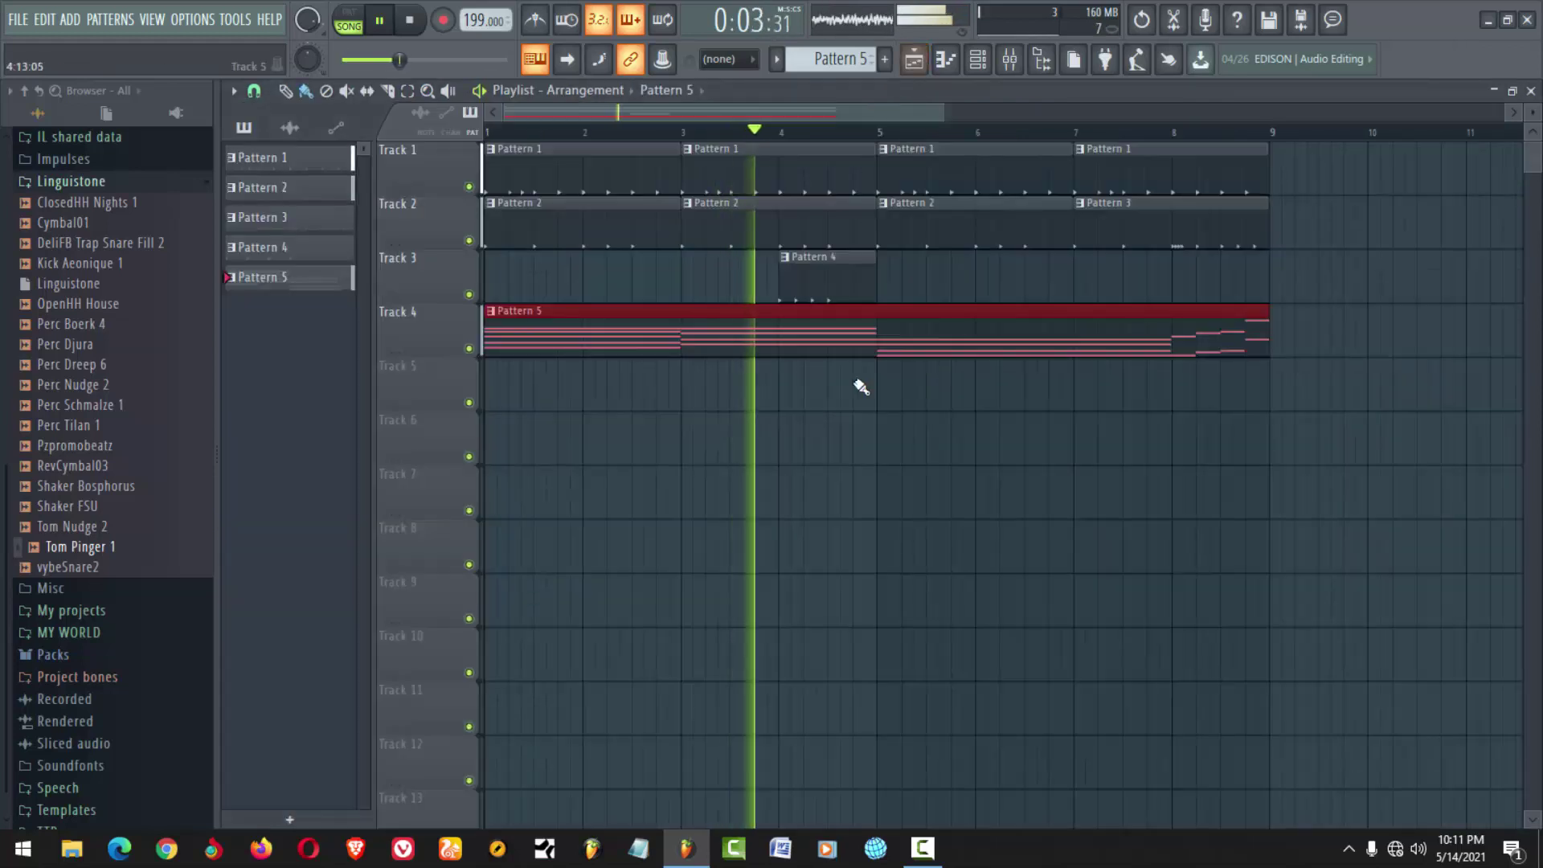
Stop the arrangement playback and bring up the channel rack over the playlist
scroll(836, 410, "down", 2)
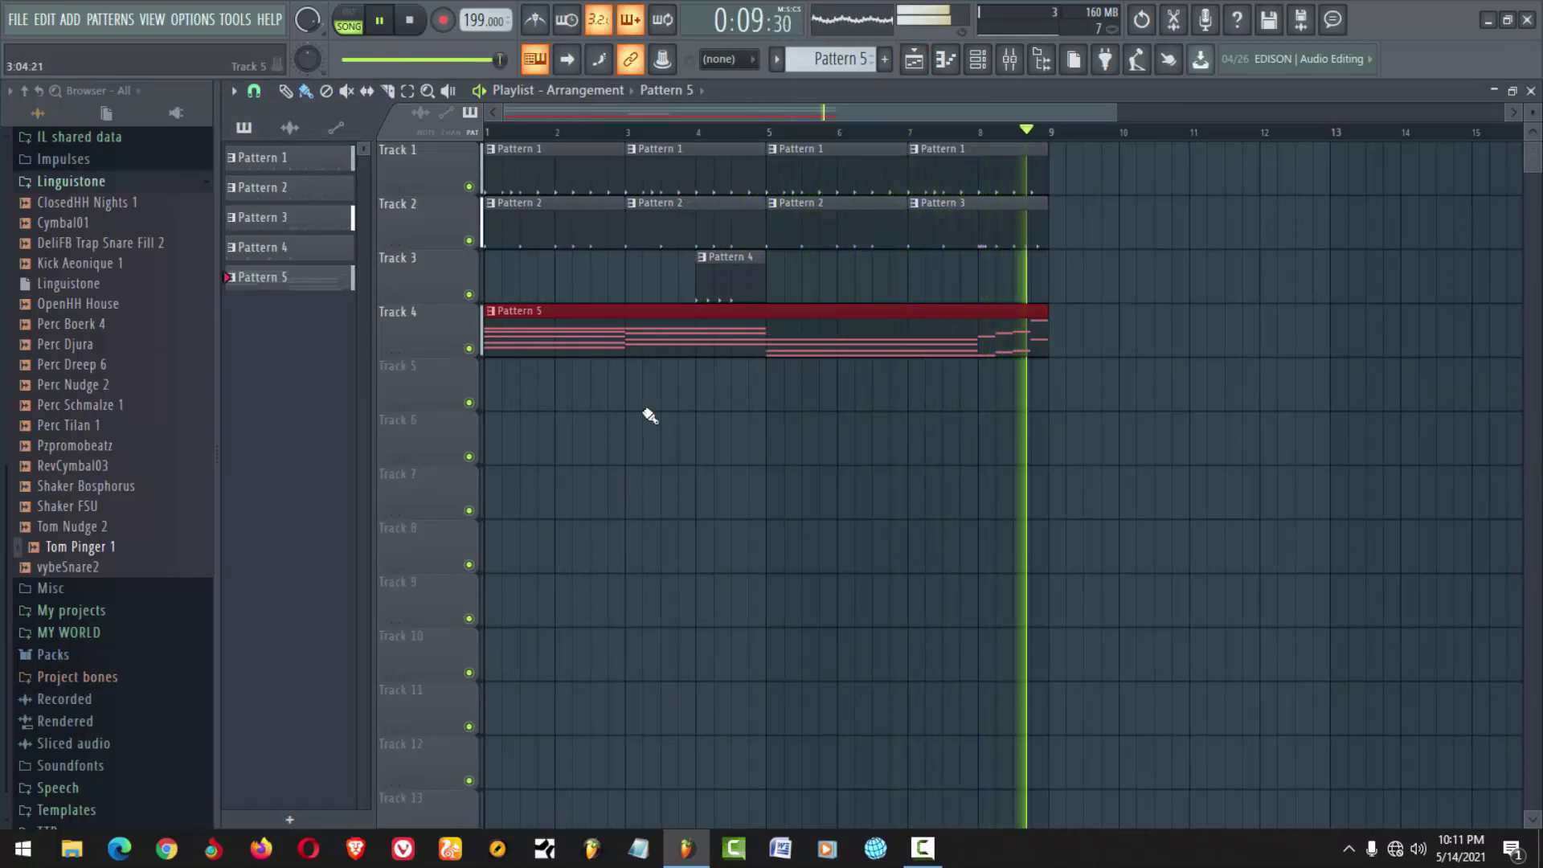
key("space")
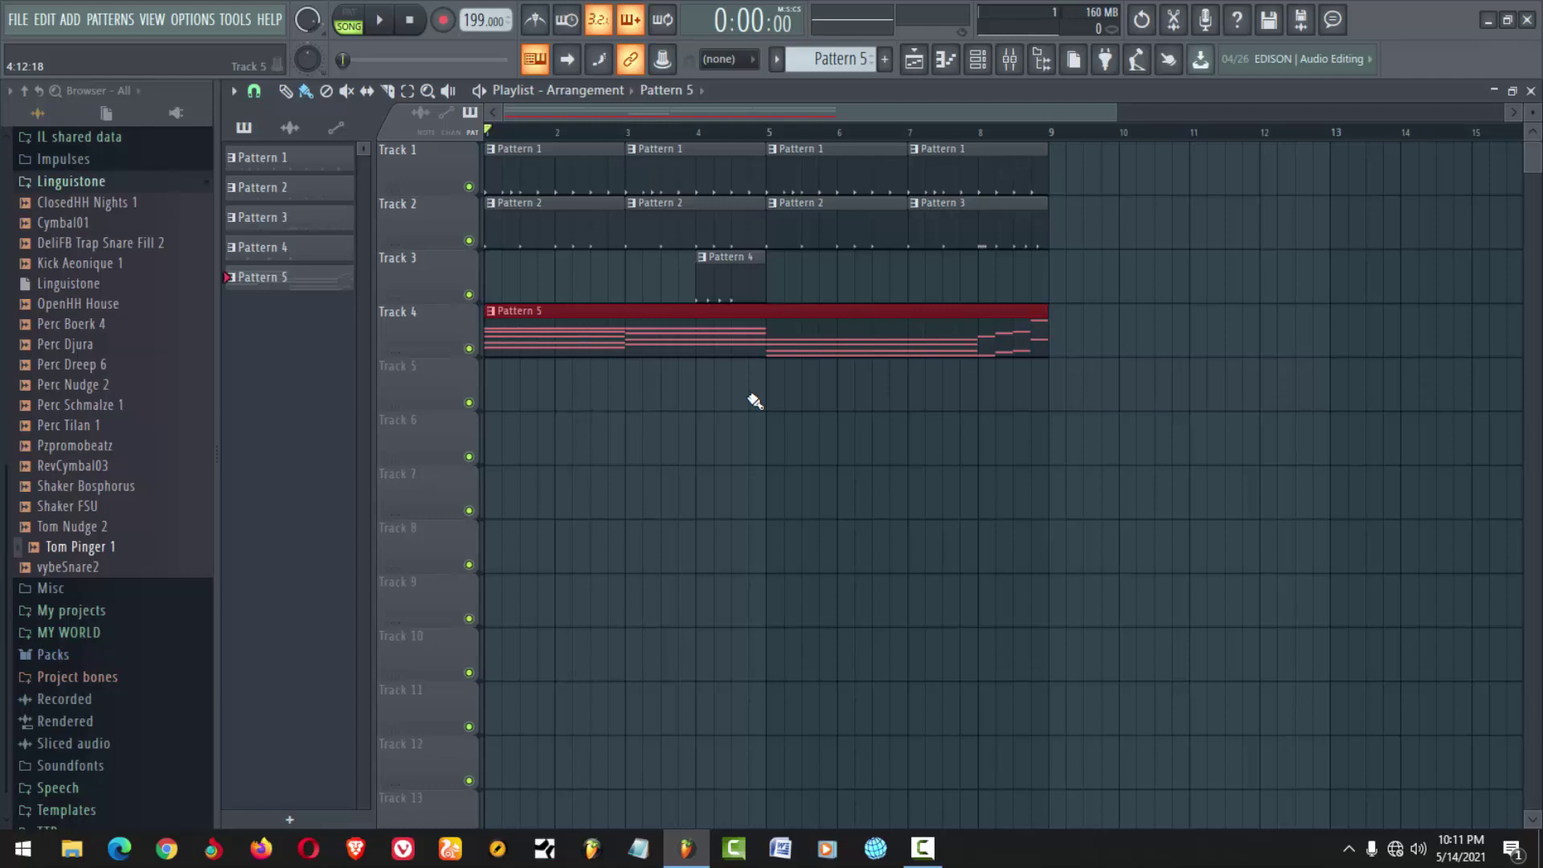
double_click(775, 337)
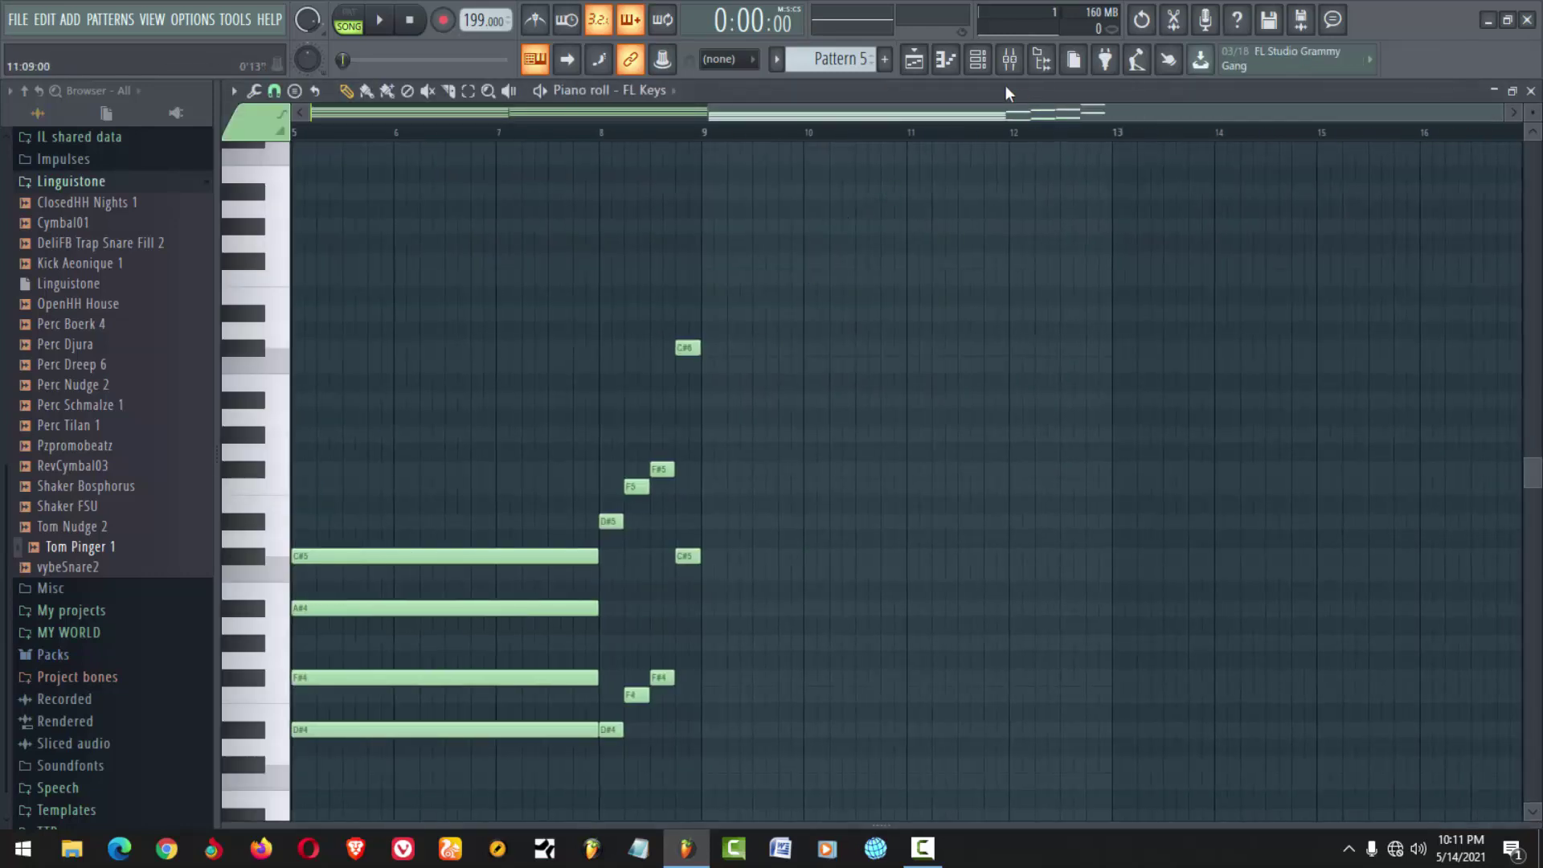
left_click(986, 69)
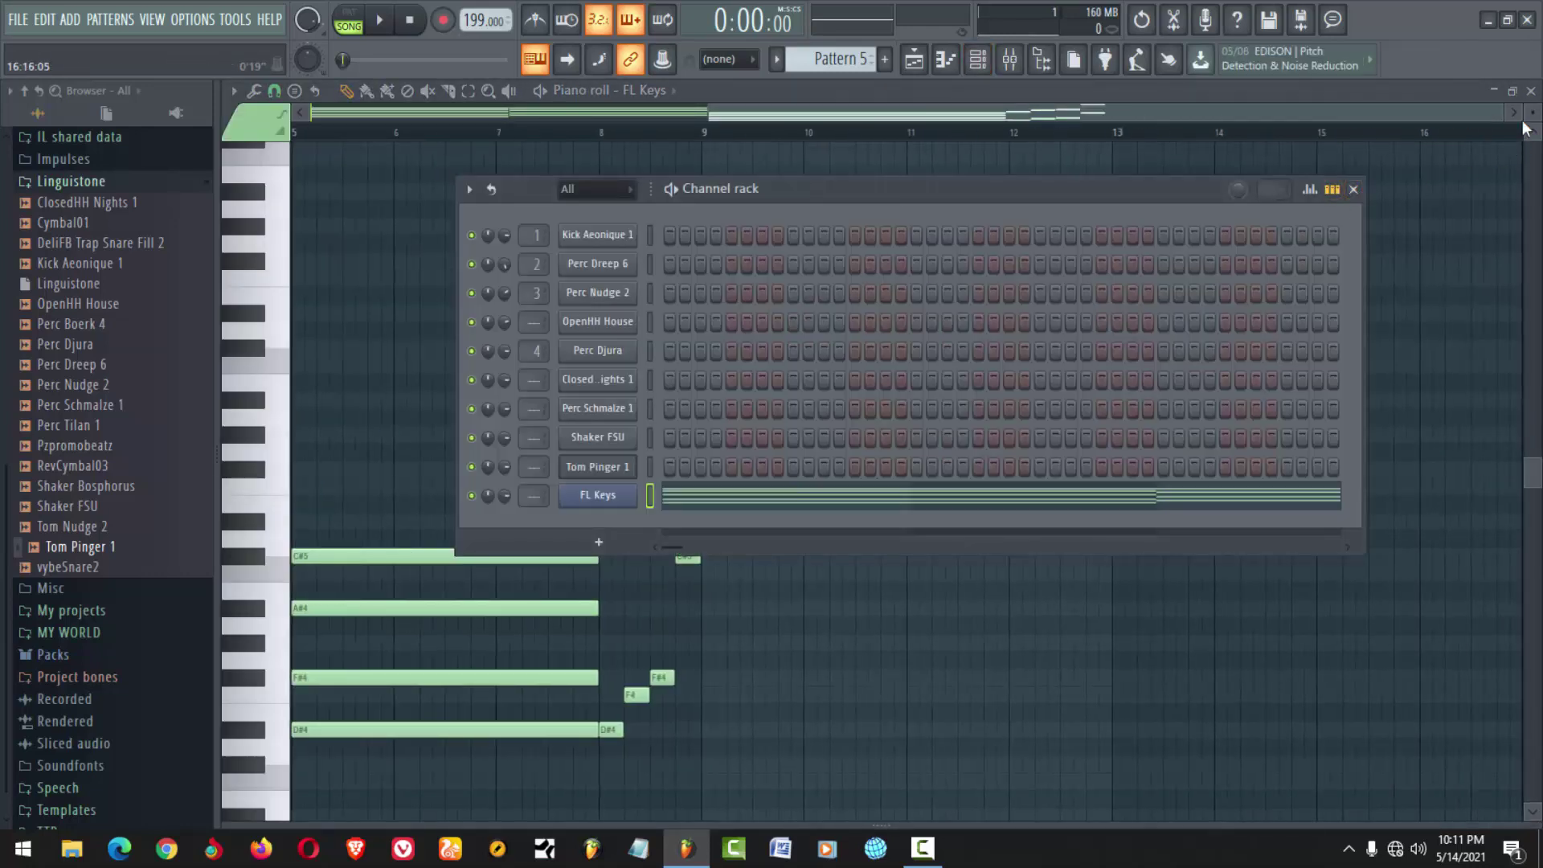
left_click(1532, 91)
left_click_drag(894, 186, 815, 153)
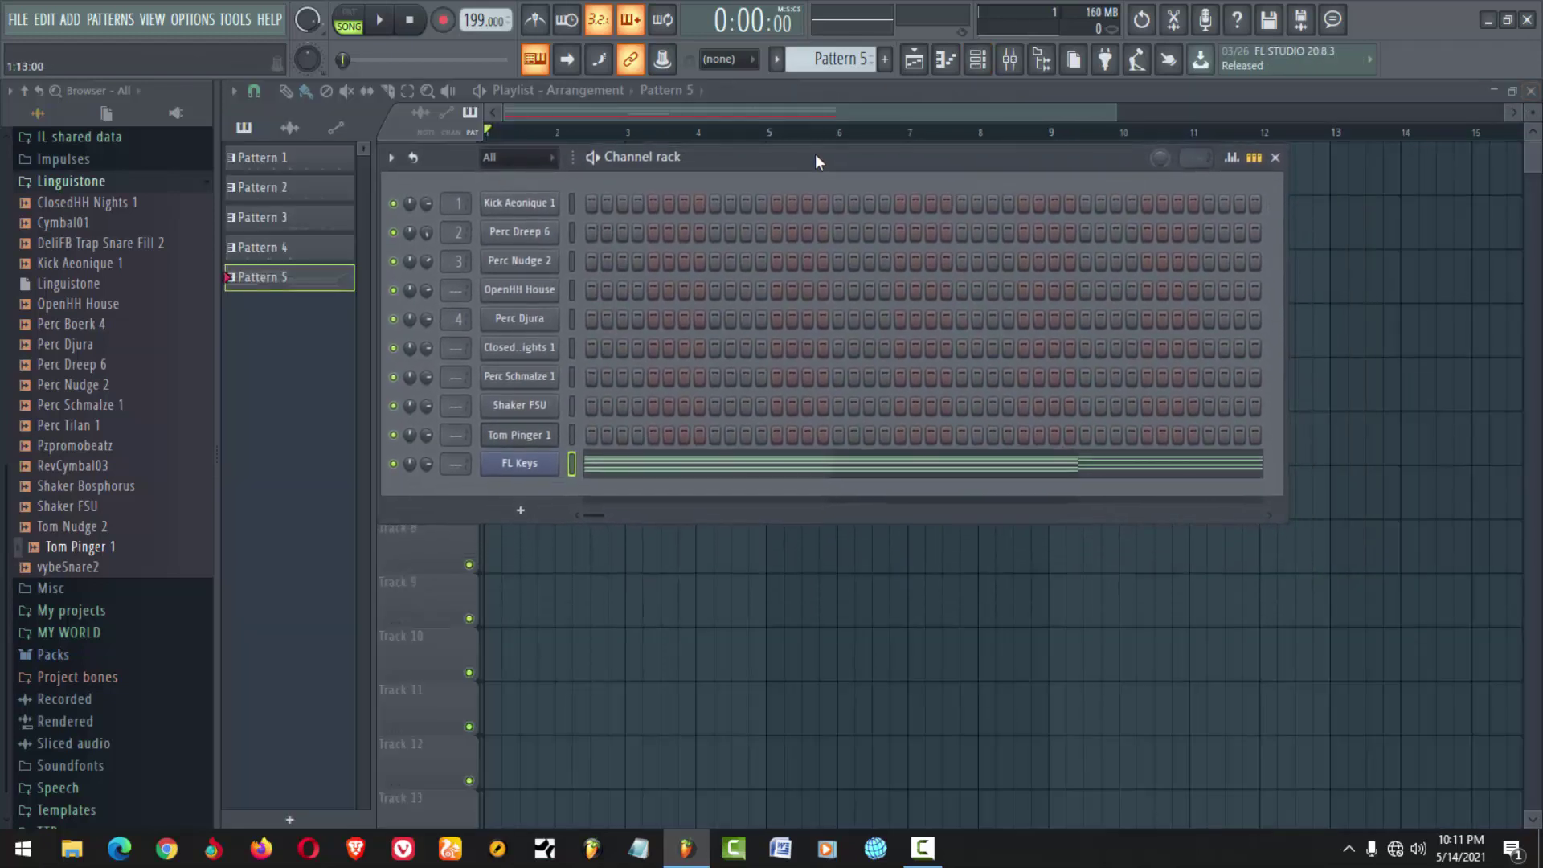
Add a Purity instrument channel and open its piano roll in Pattern 5
left_click(527, 514)
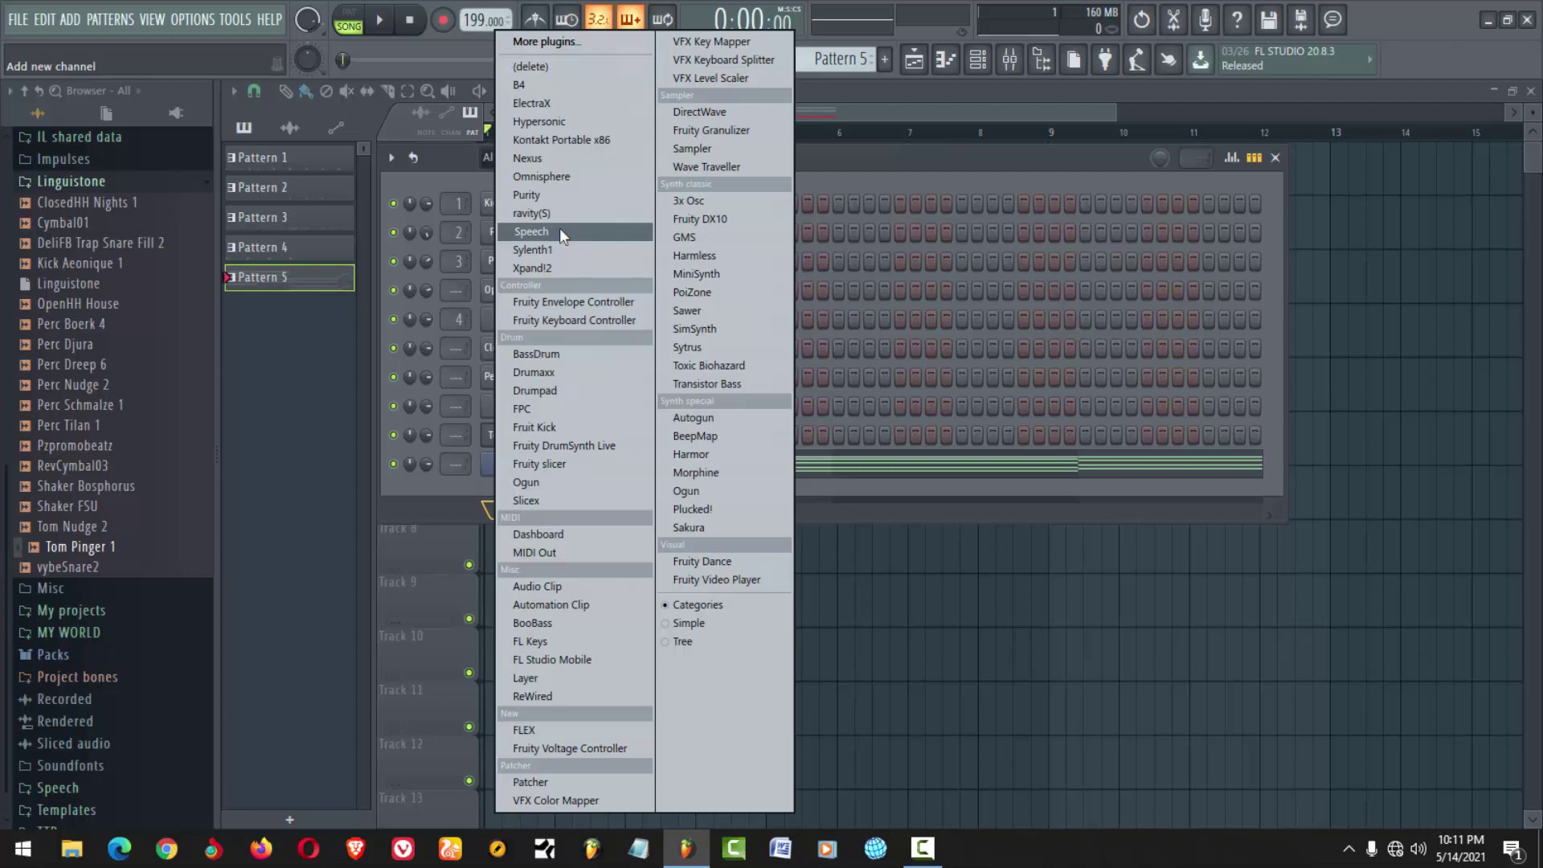
left_click(547, 195)
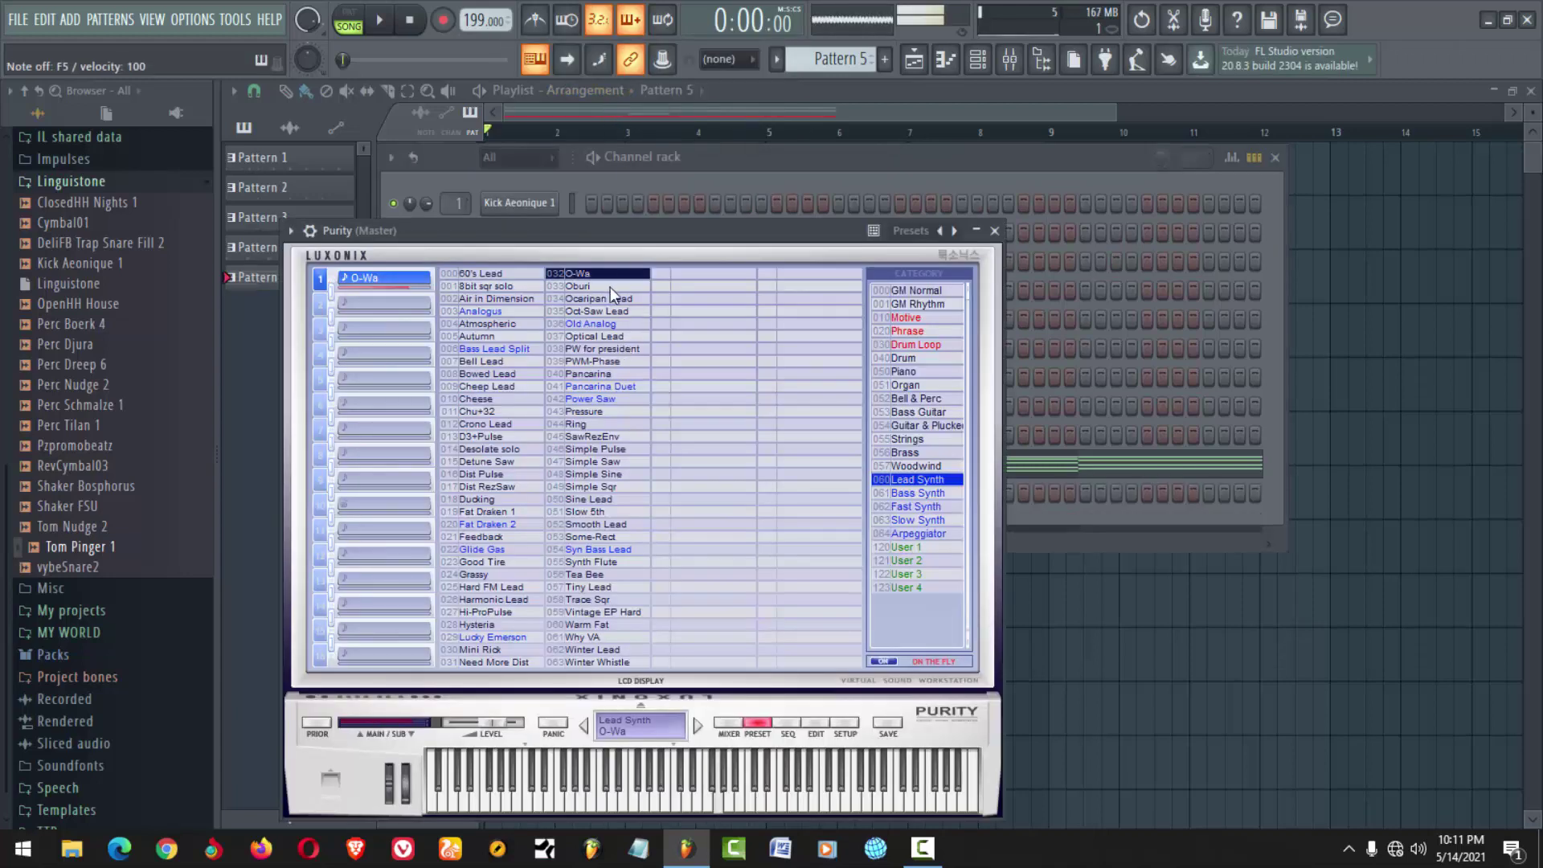
left_click(994, 231)
right_click(547, 493)
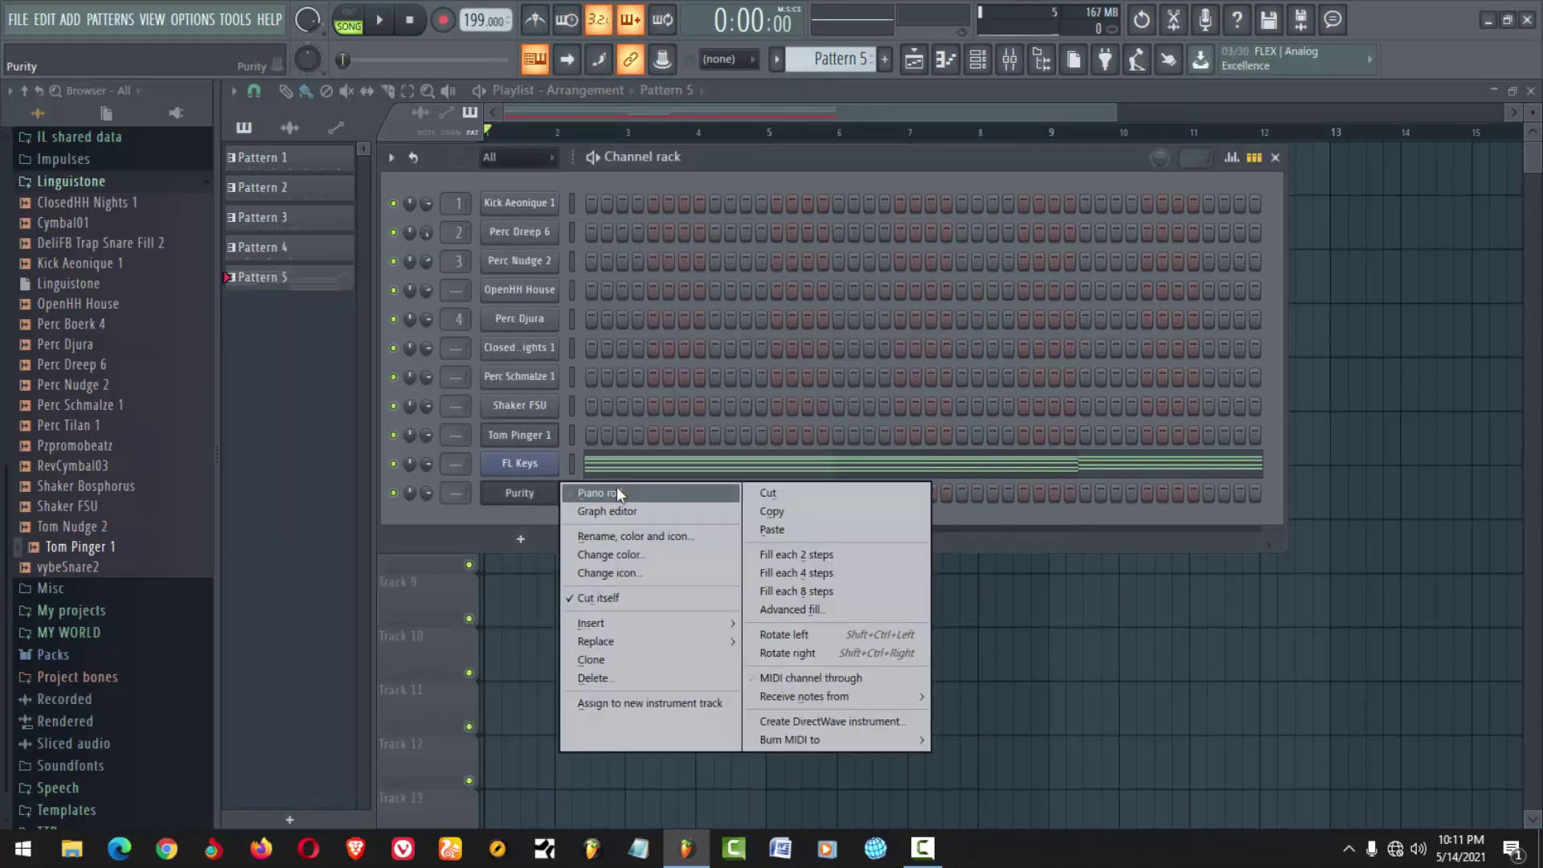
left_click(603, 495)
key("space")
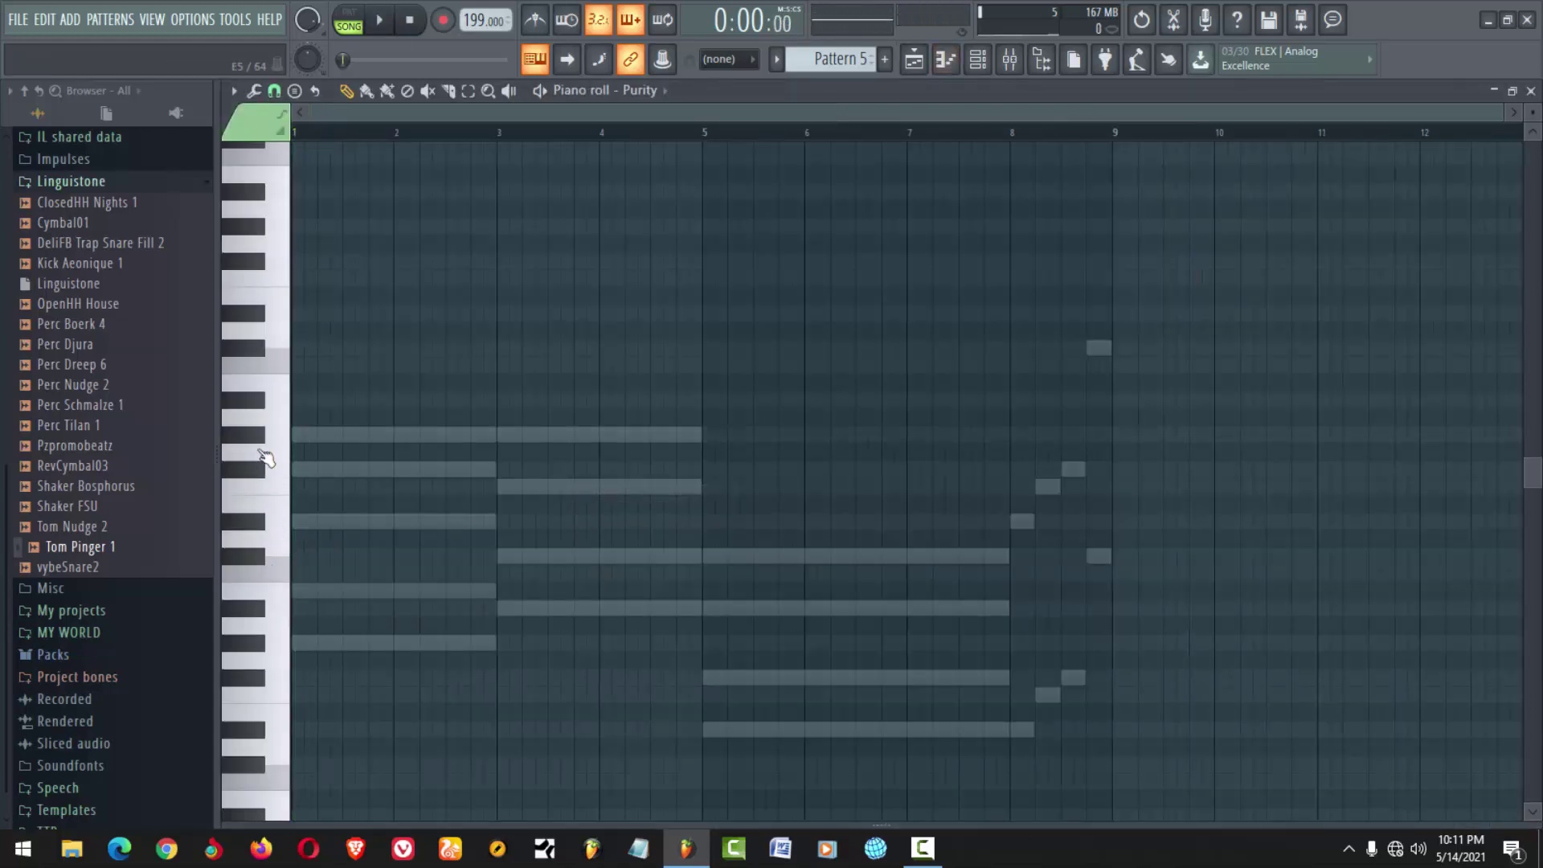
Place one-beat A#5 notes on the fourth beat of bars 1 to 4 for Purity, starting playback
left_click(380, 400)
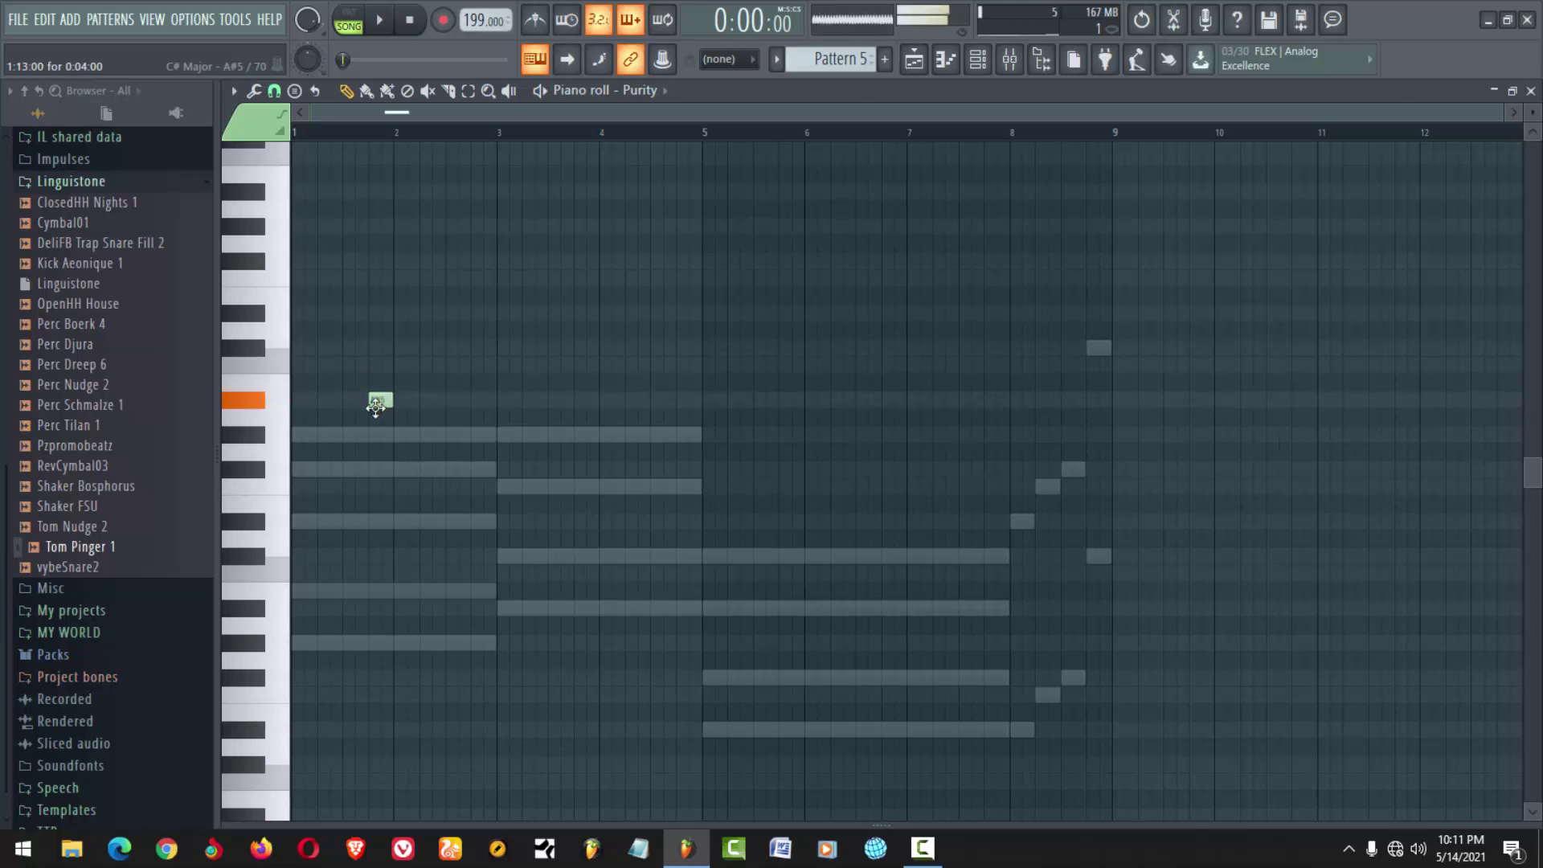
key("space")
left_click(483, 400)
left_click(586, 400)
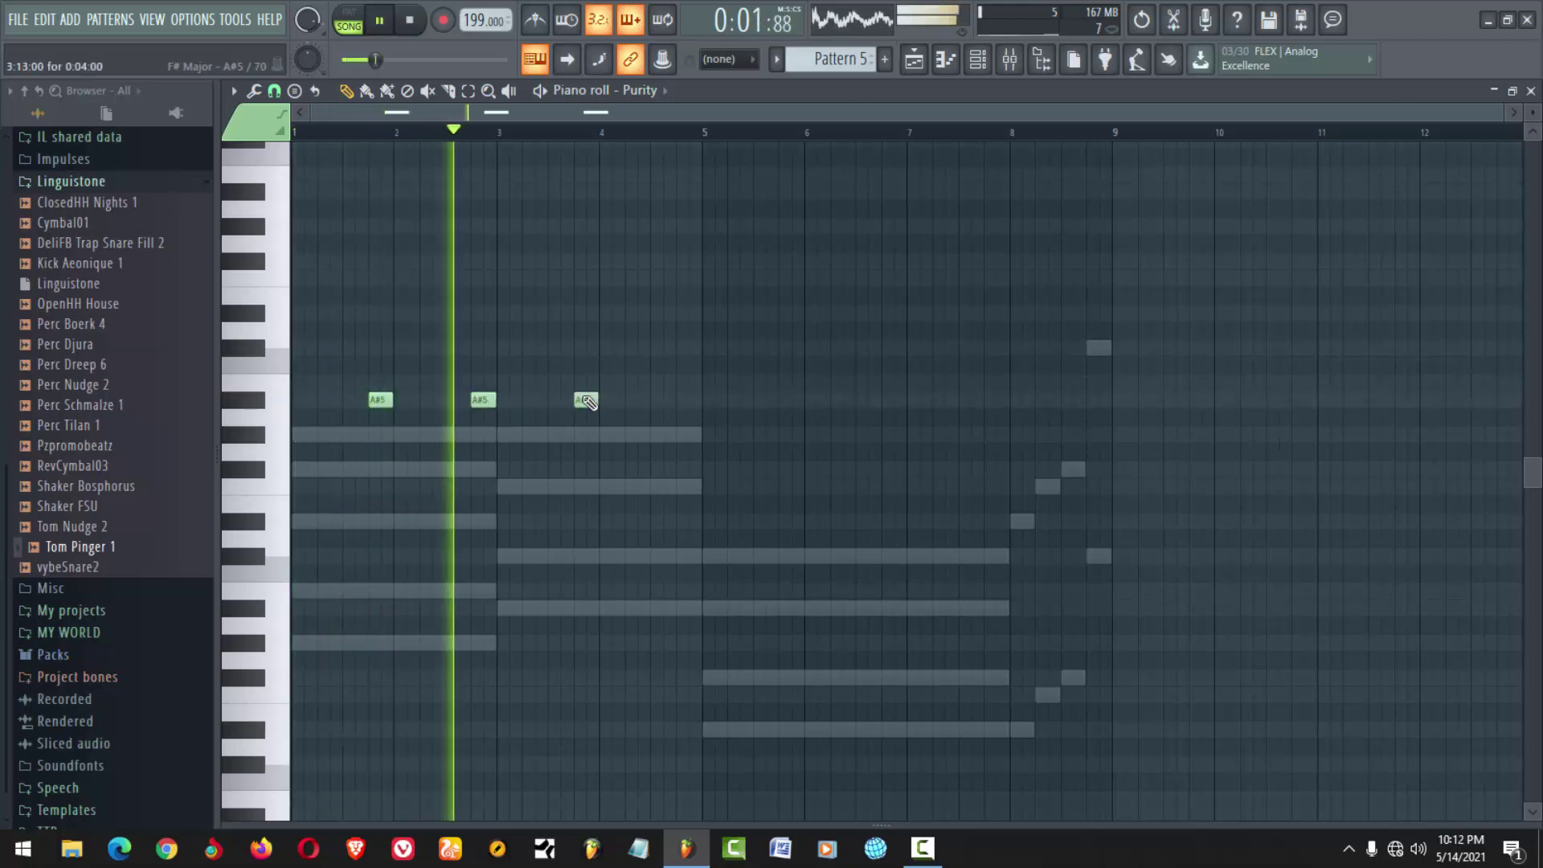
left_click(685, 400)
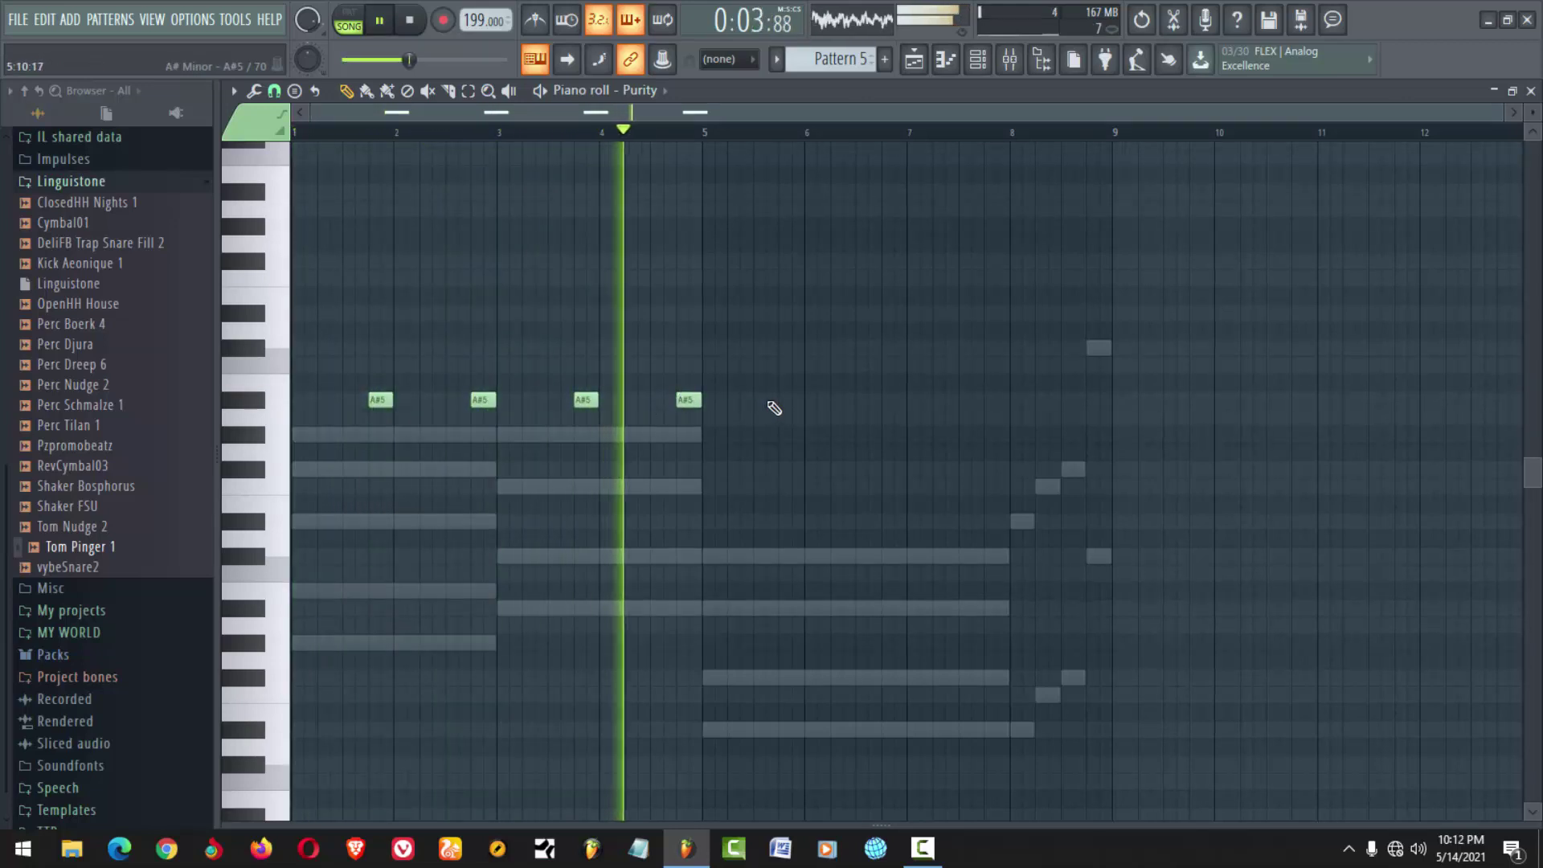
Place one-beat A#5 notes on the fourth beat of bars 5 to 8 and a C#6 on bar 8's third beat
left_click(785, 402)
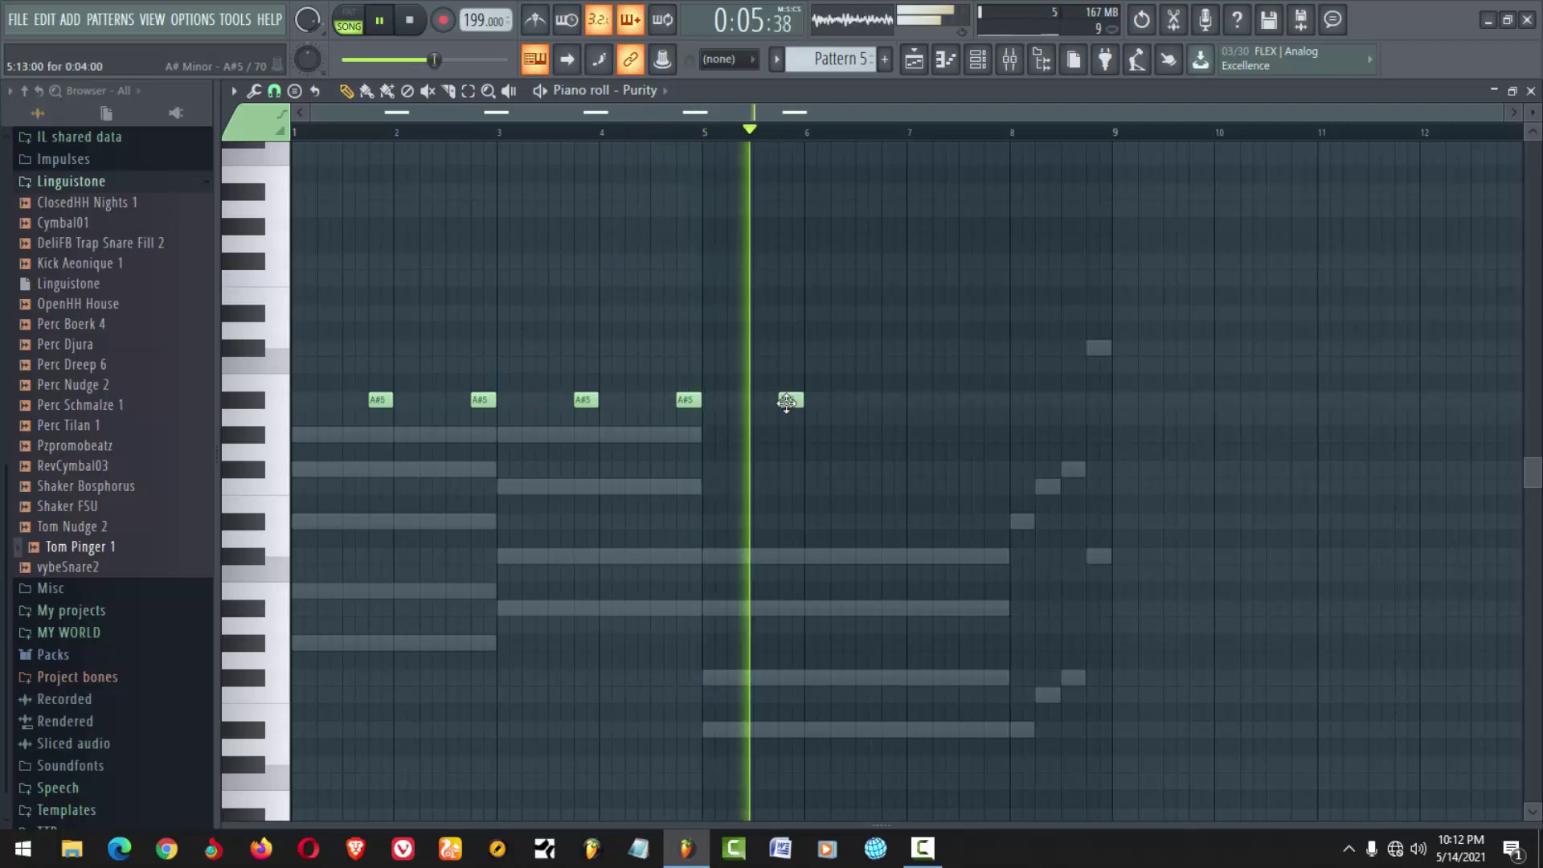
left_click(899, 402)
left_click(995, 401)
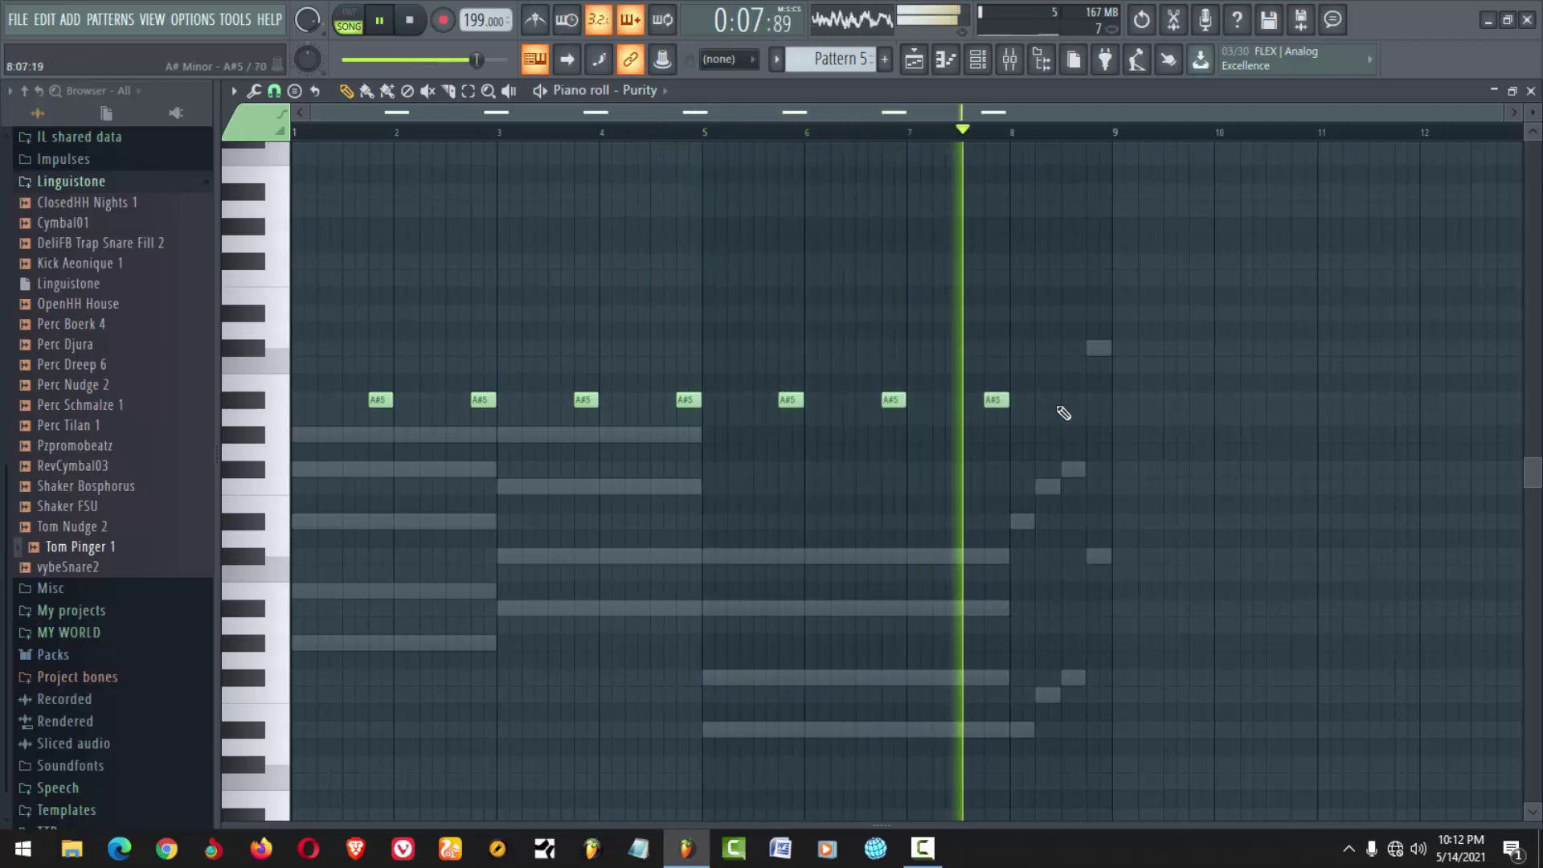
left_click(1095, 401)
left_click(1074, 348)
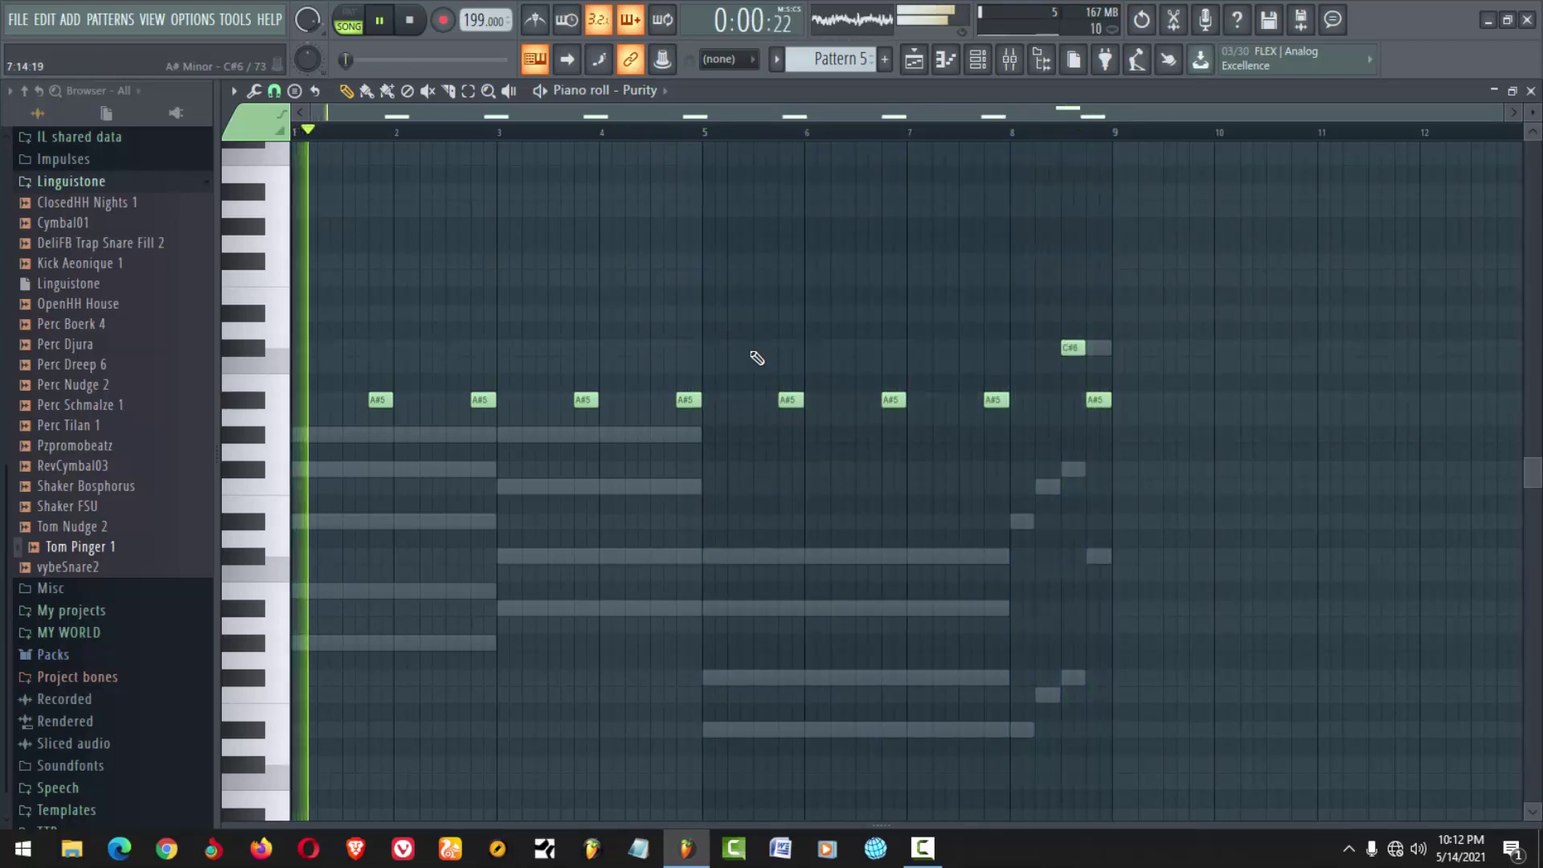
Audition Purity's Lead Synth presets Oburi and Ocaripan Lead during playback, and choose PW for president
left_click(982, 62)
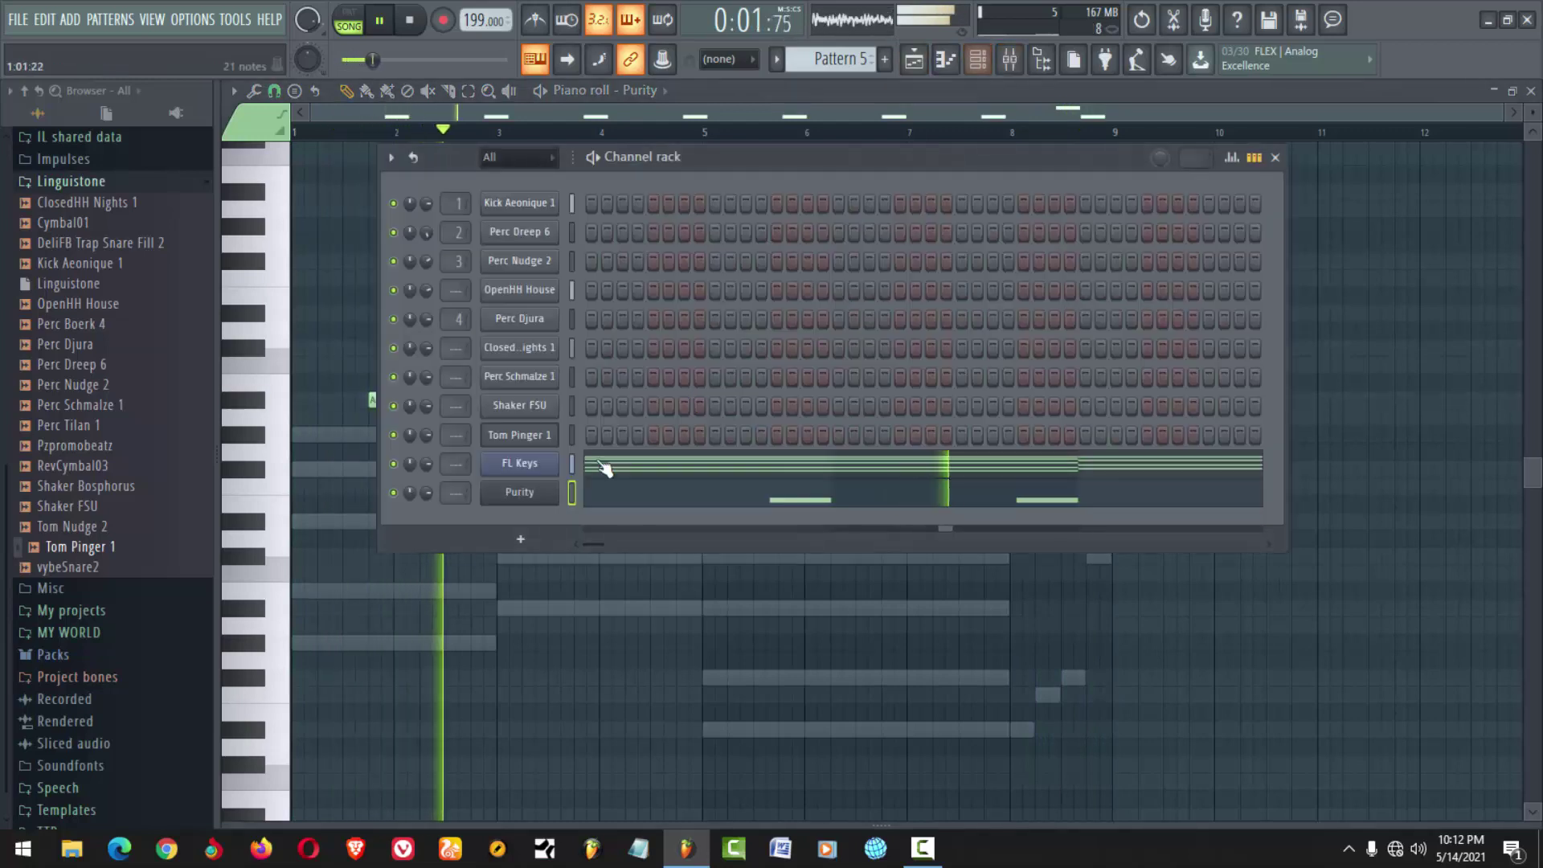
left_click(517, 493)
left_click(599, 286)
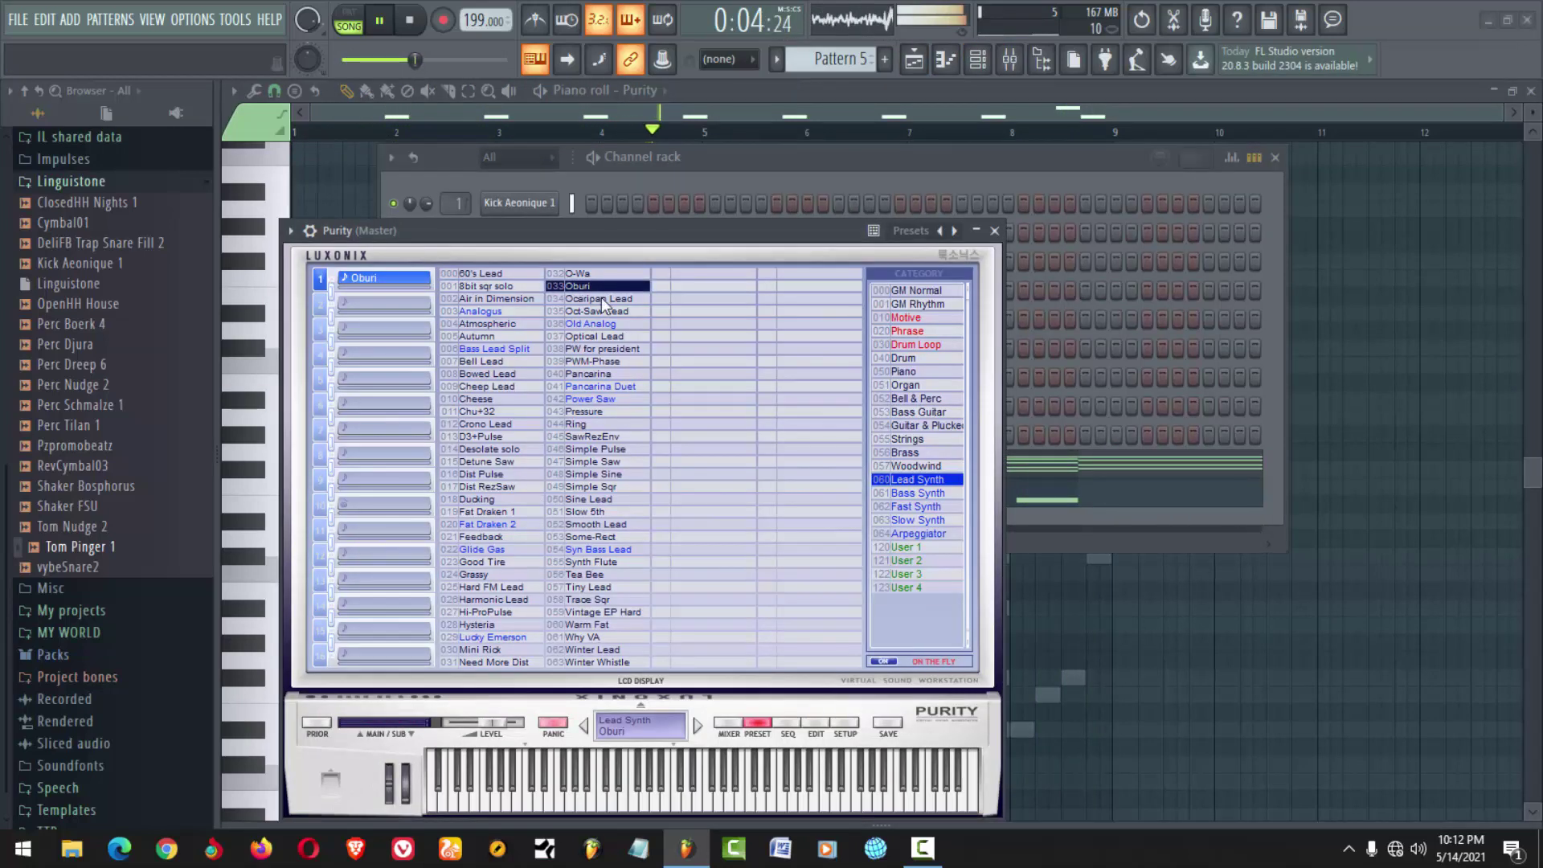
left_click(602, 311)
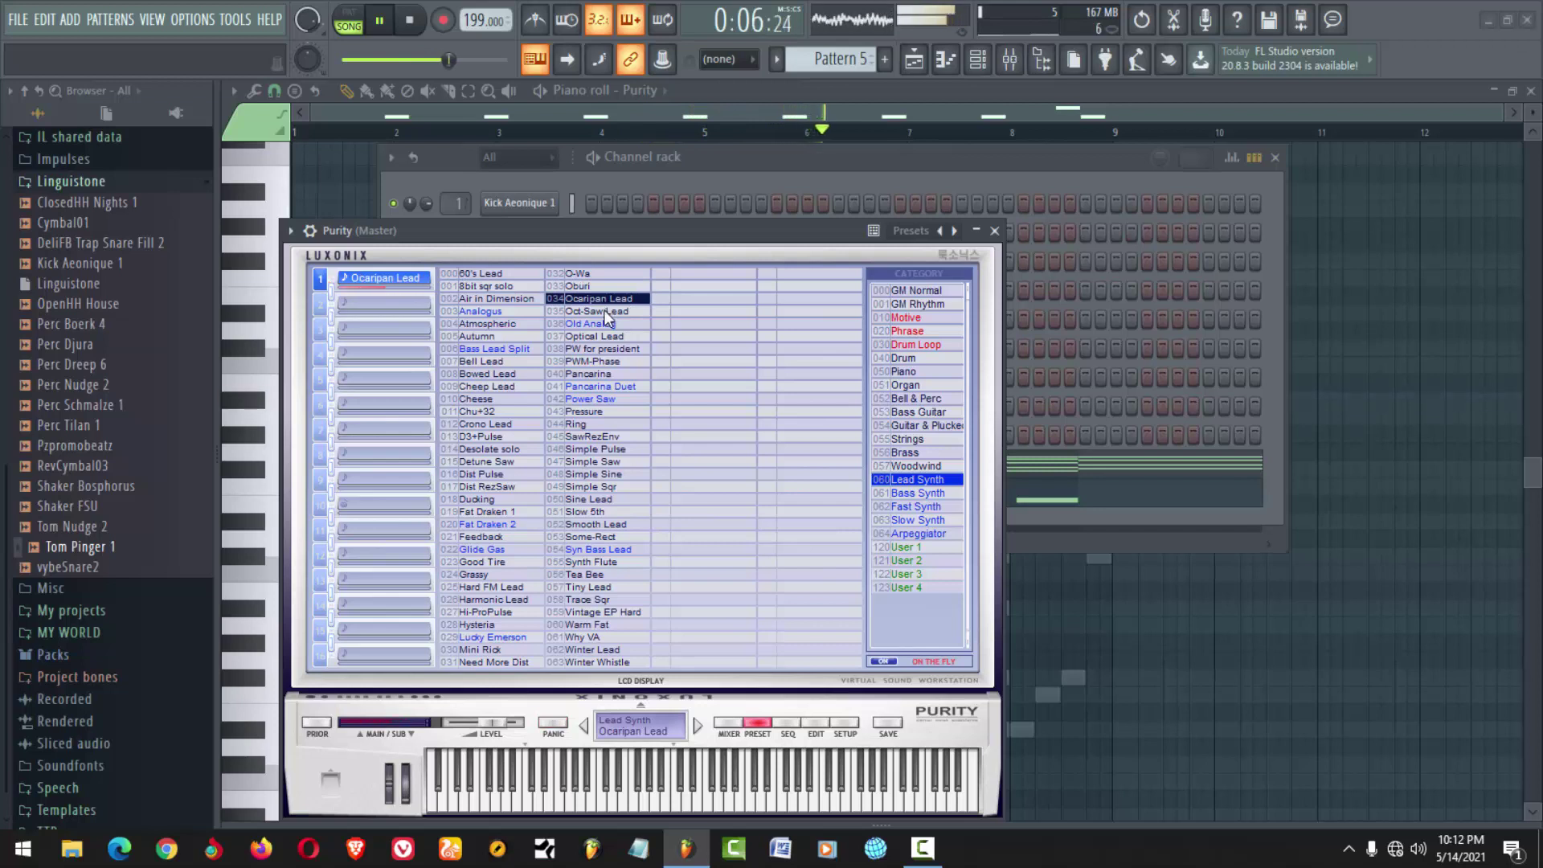
left_click(585, 349)
left_click(311, 232)
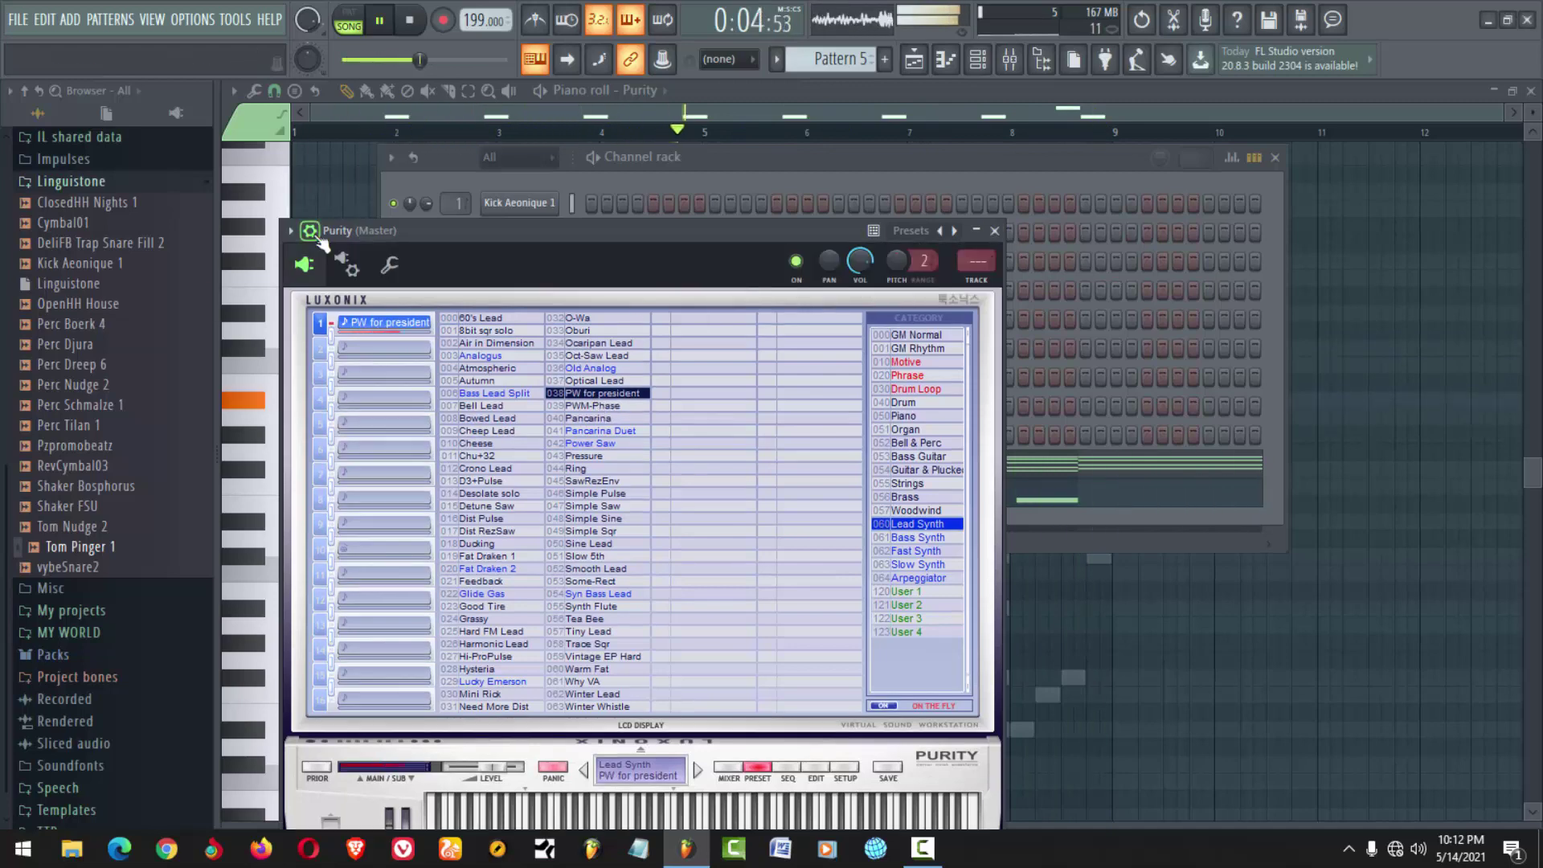
left_click(995, 232)
Open Pattern 5 from the playlist, stop playback, and switch from the FL Keys notes to the Purity notes
left_click(914, 60)
scroll(605, 390, "down", 2)
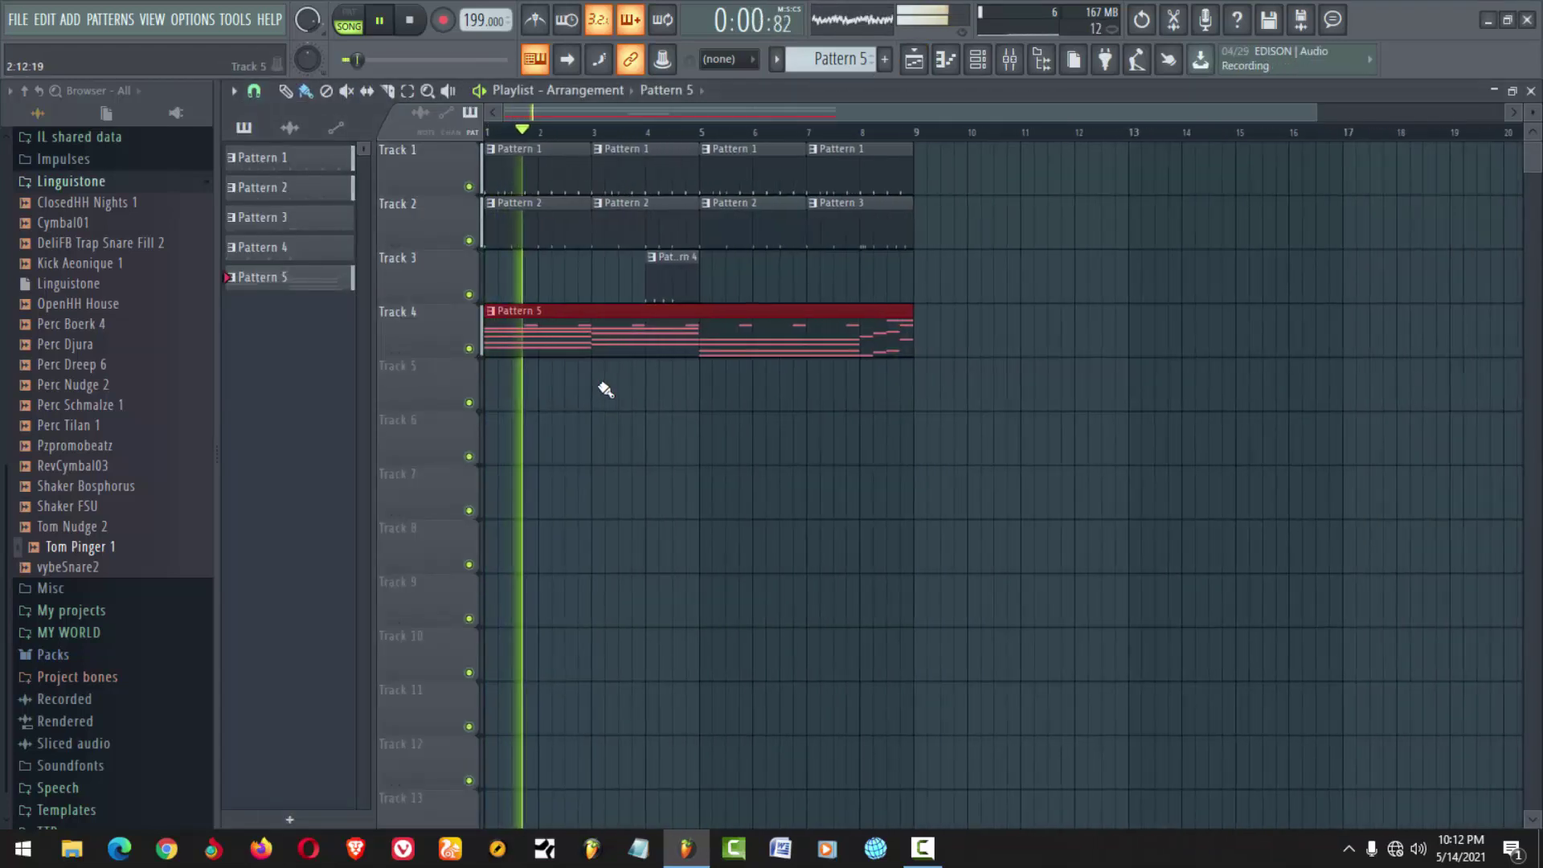
double_click(563, 347)
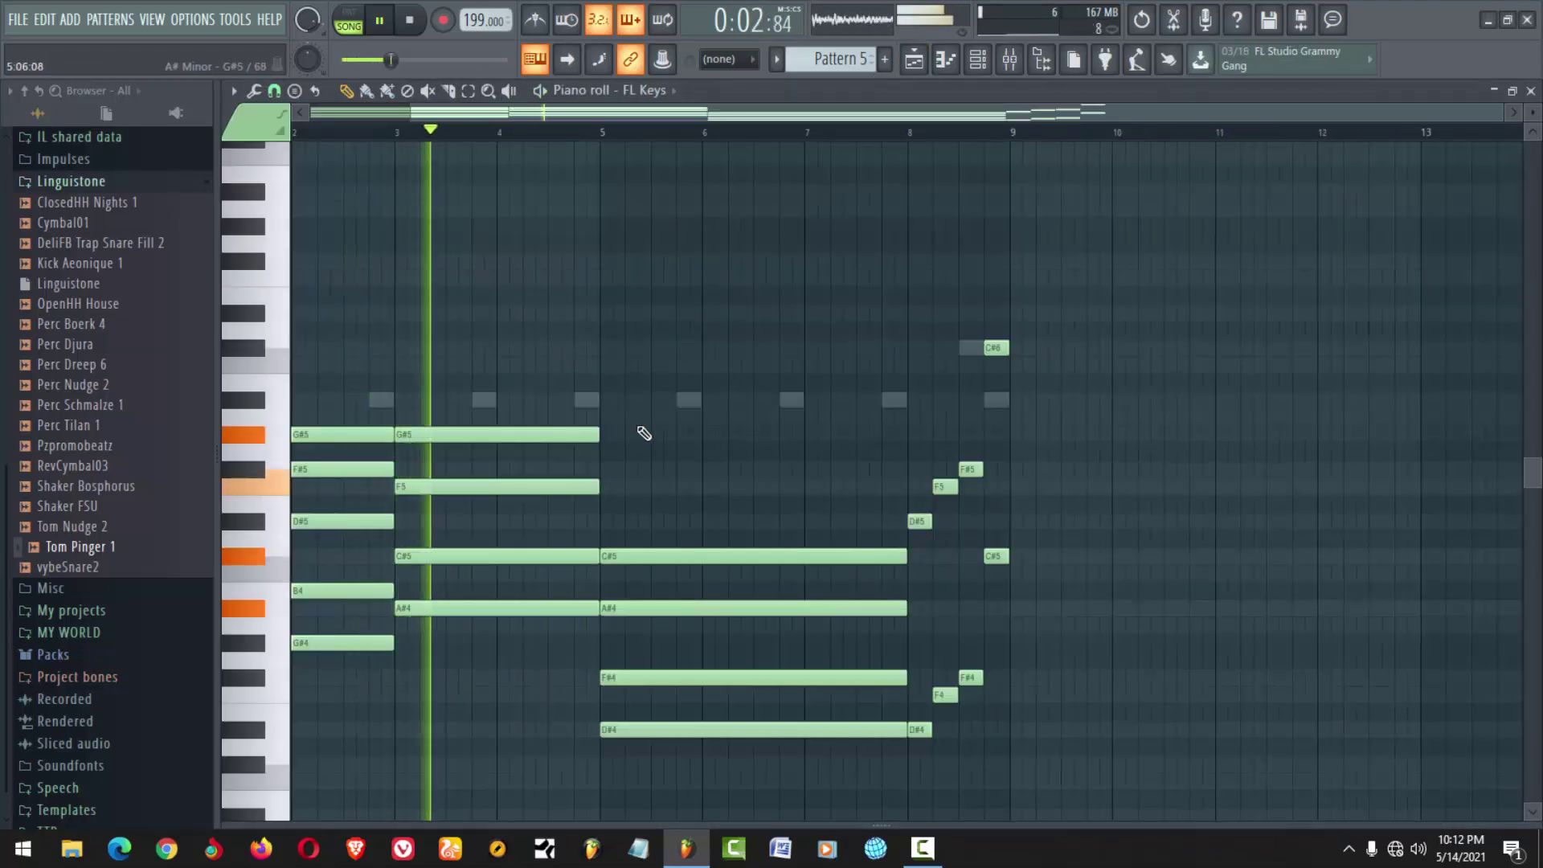
key("space")
key("Down")
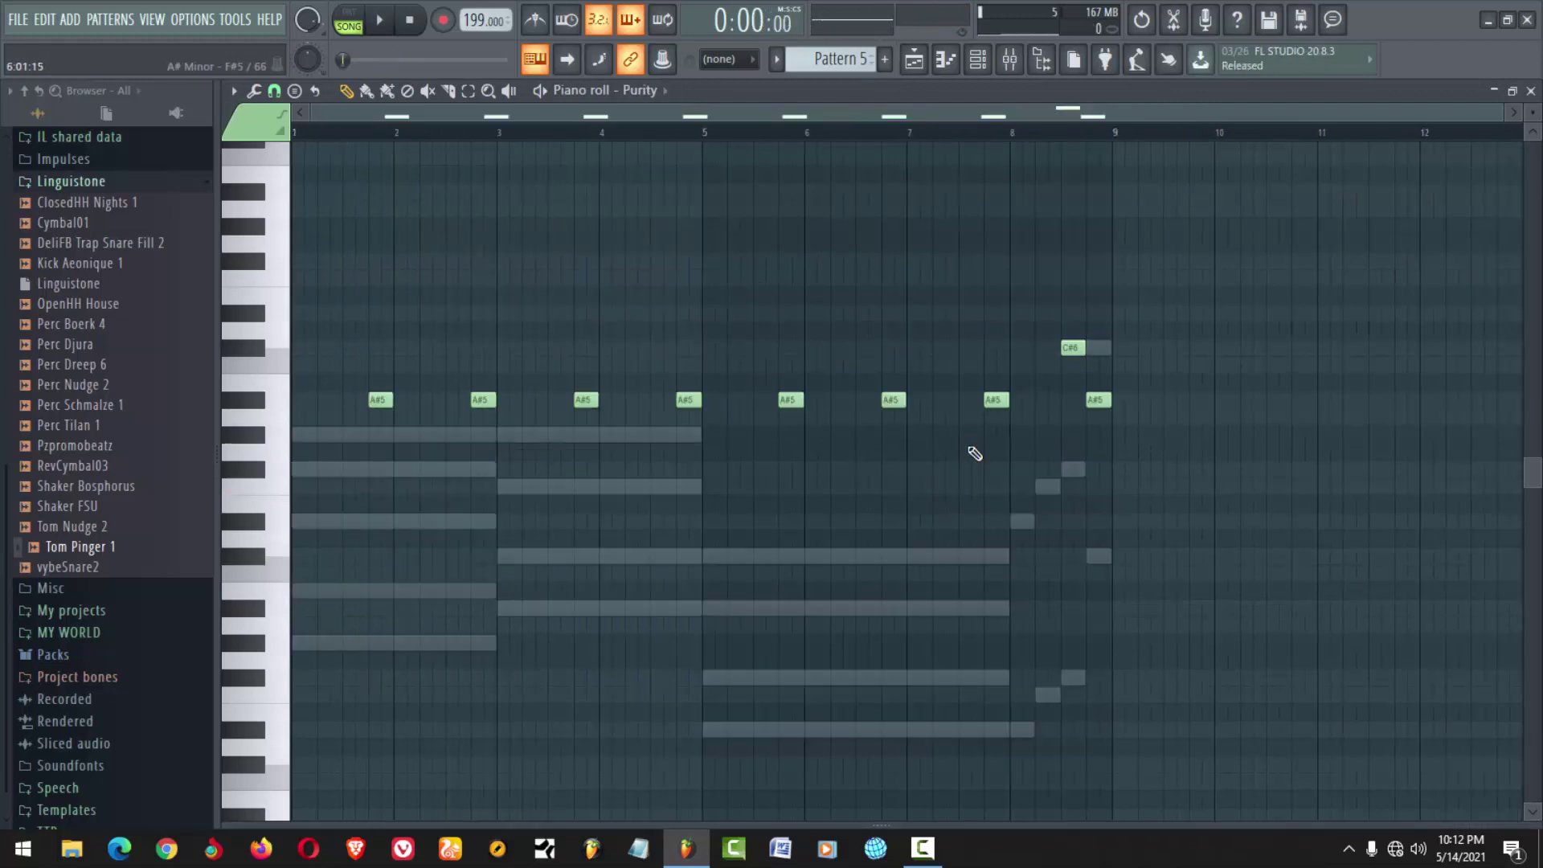
Lower all the Purity A#5 notes to G#5 and place a duplicate row directly above them at A#5
left_click_drag(1185, 377, 400, 490)
scroll(348, 441, "up", 8)
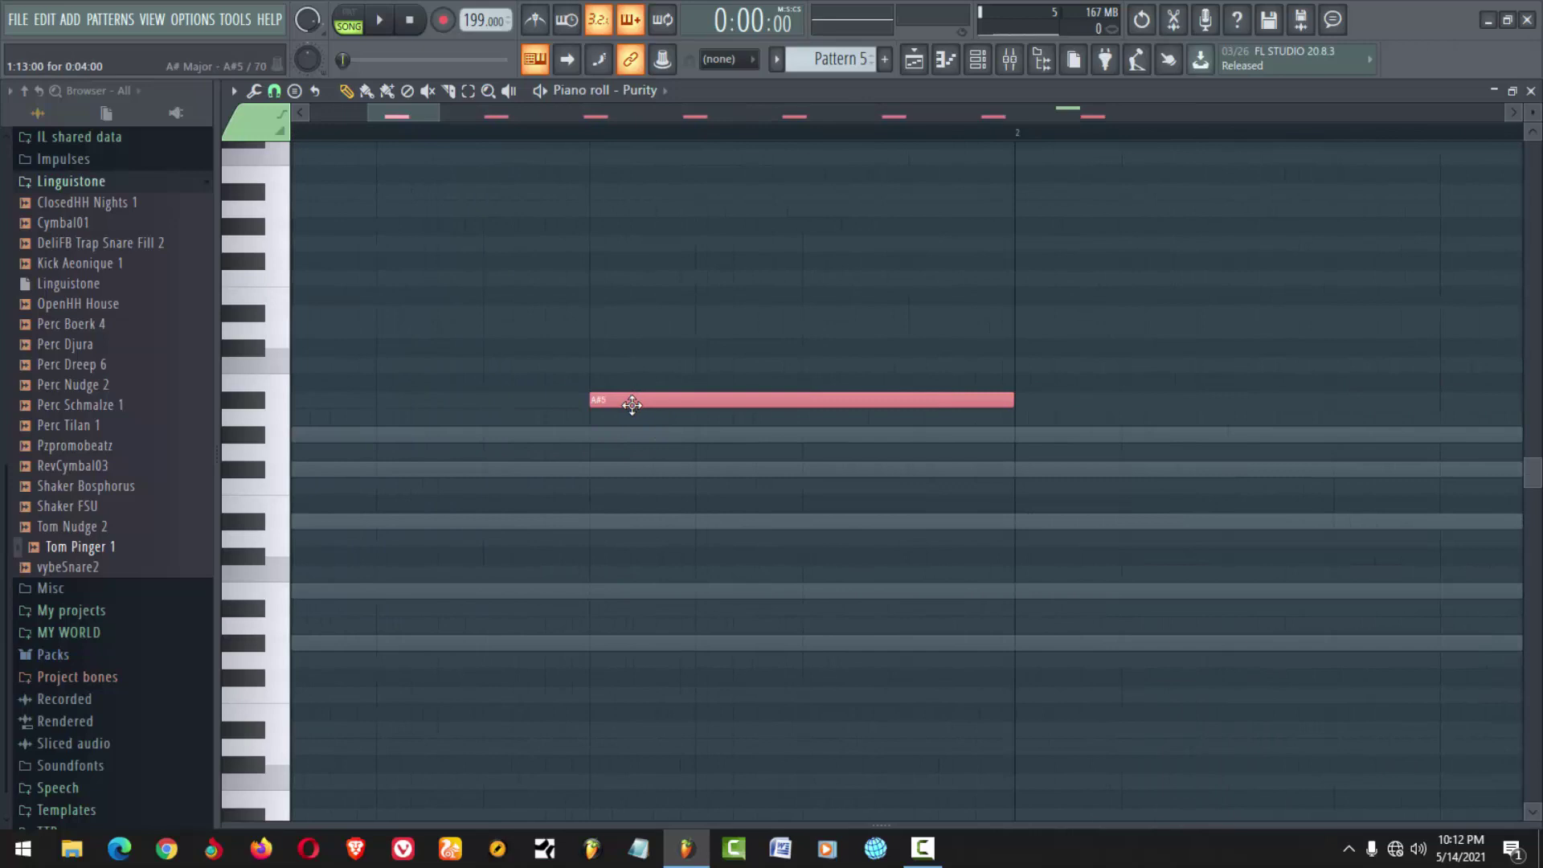
left_click_drag(631, 419, 632, 442)
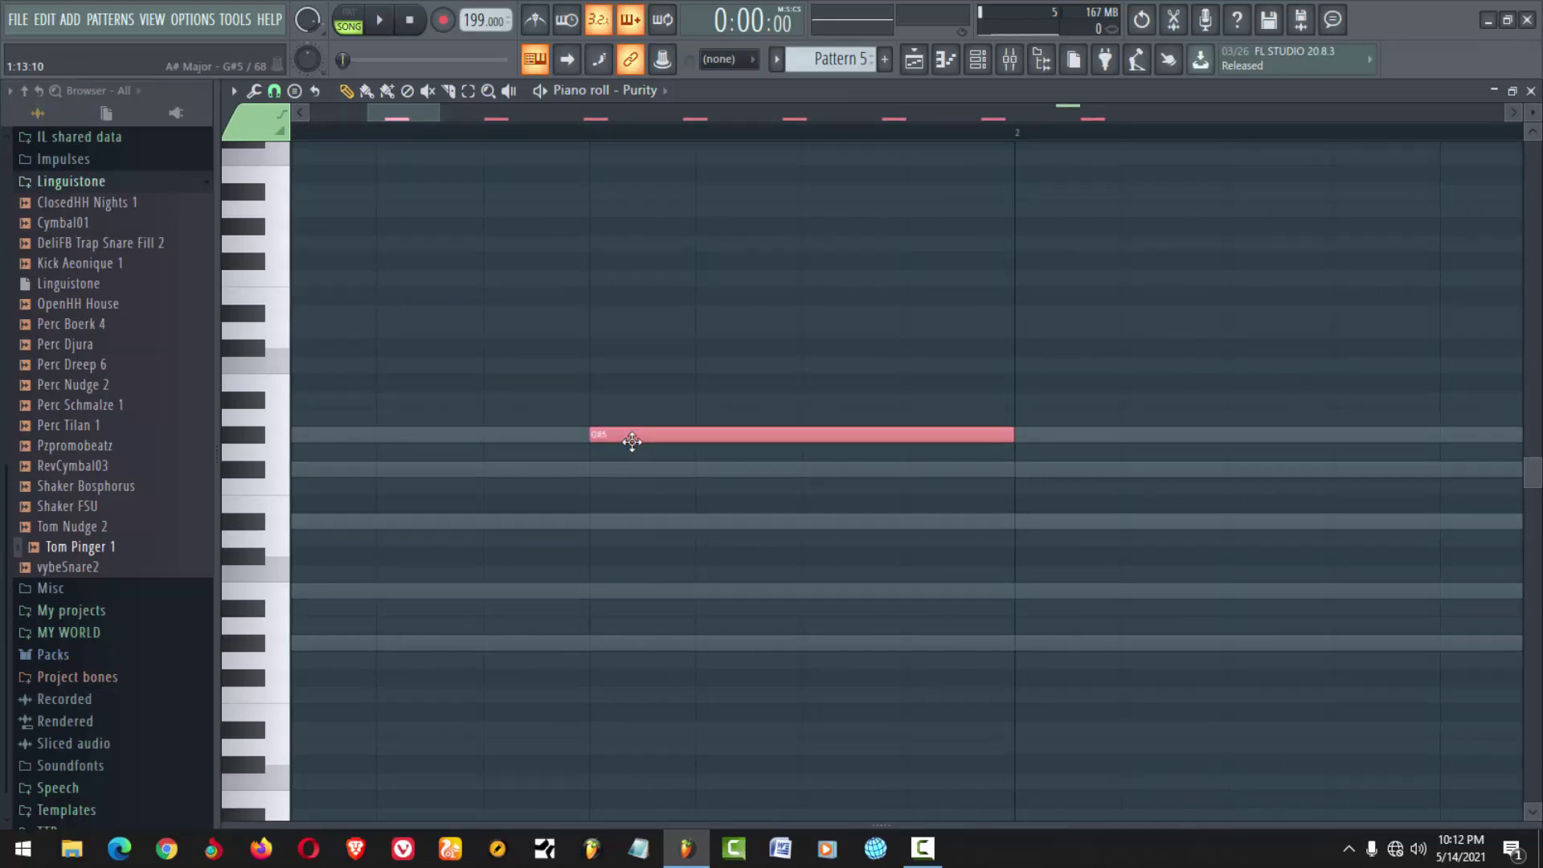
left_click(696, 385)
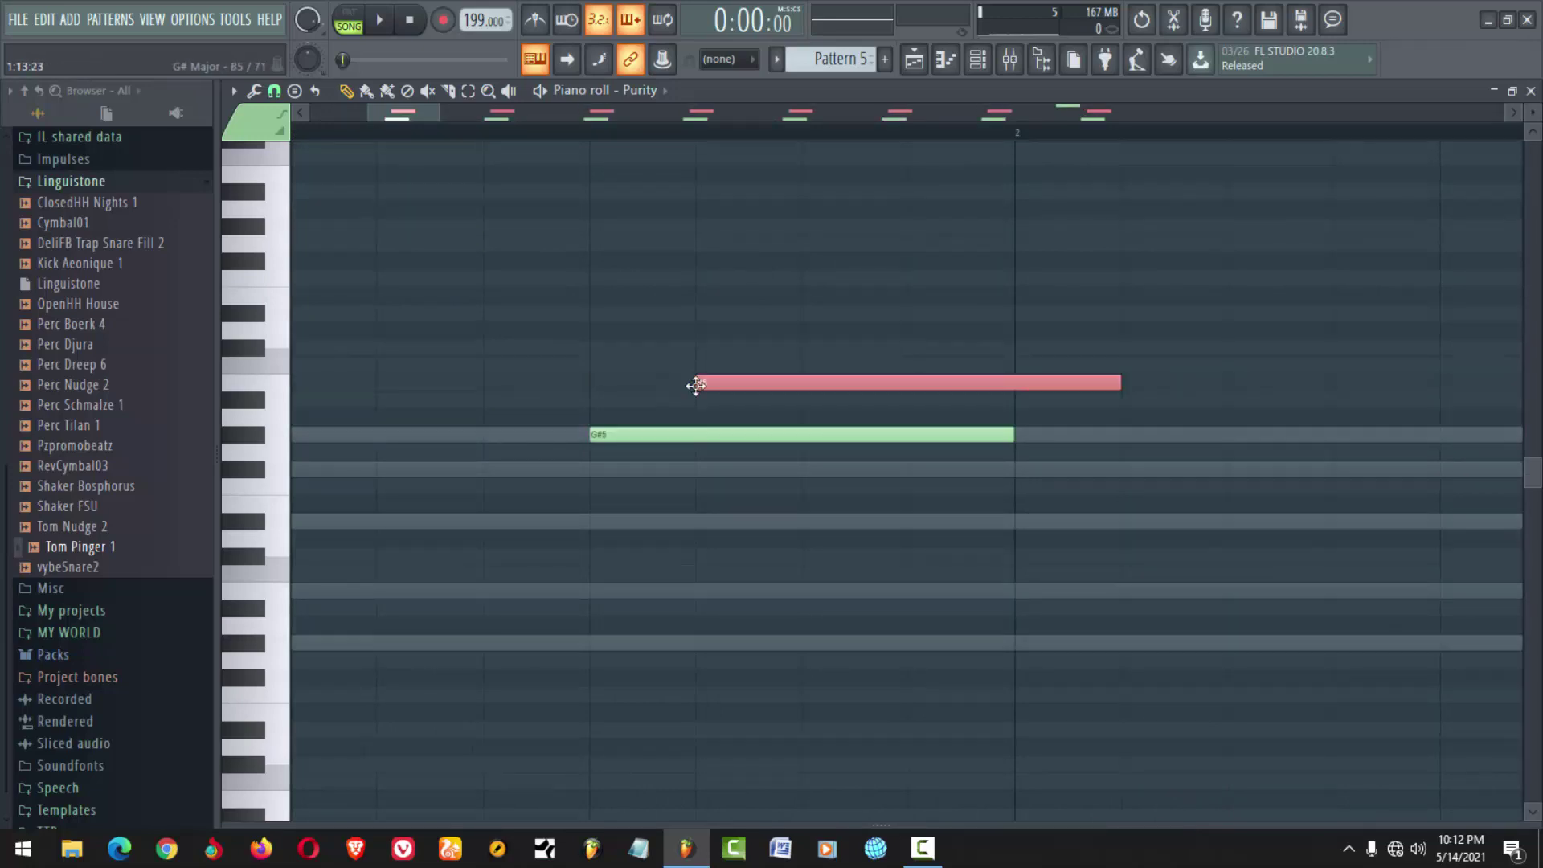
left_click_drag(665, 401, 672, 409)
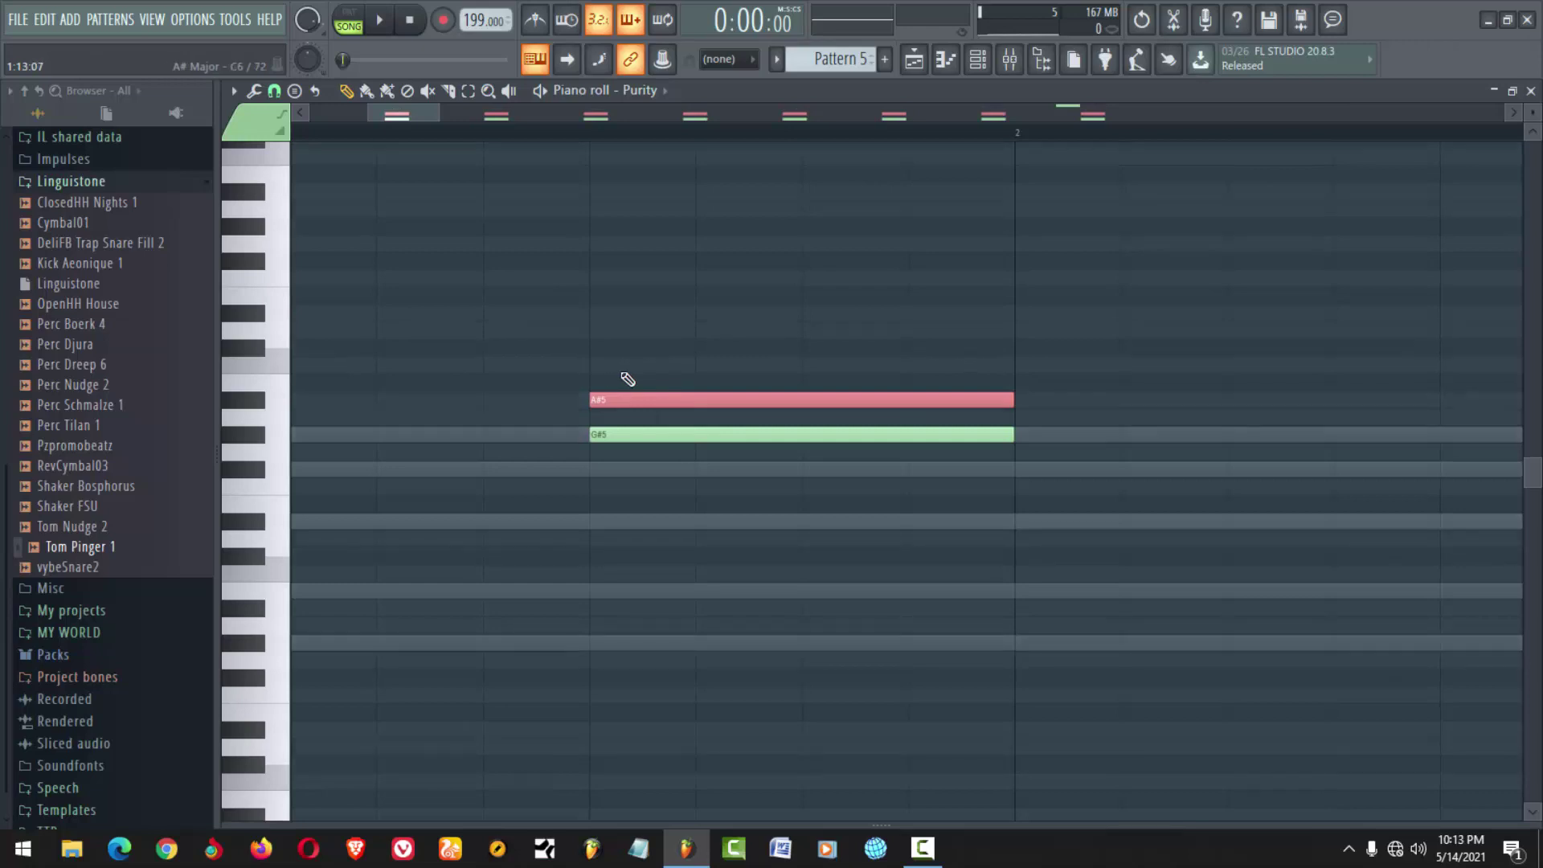
Strum all the A#5 and G#5 note pairs so each A#5 starts slightly late and both notes end together
scroll(458, 294, "down", 6)
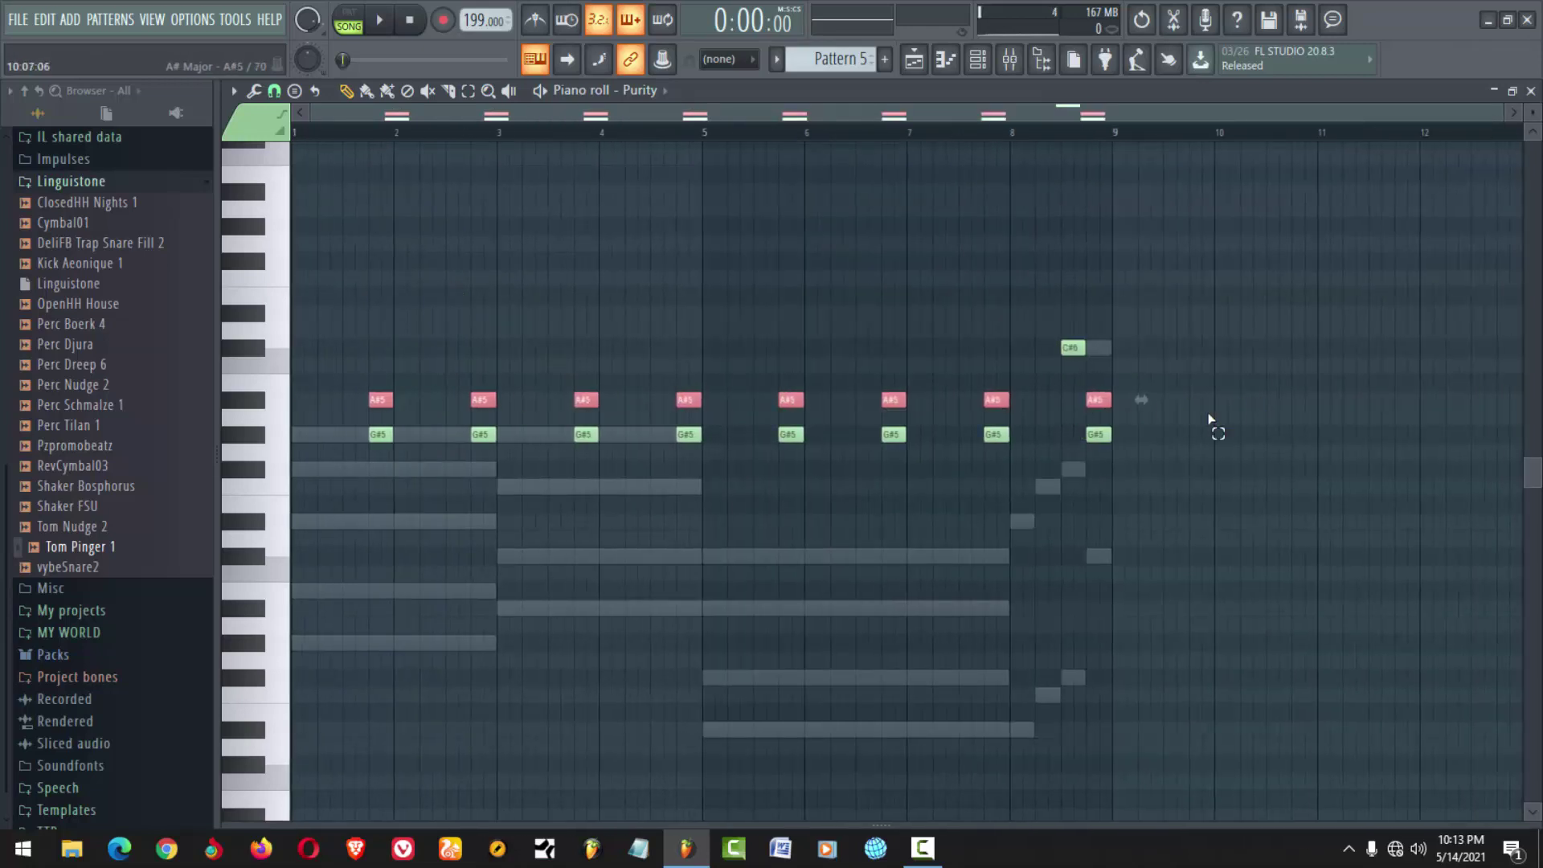
left_click_drag(1246, 395, 315, 497)
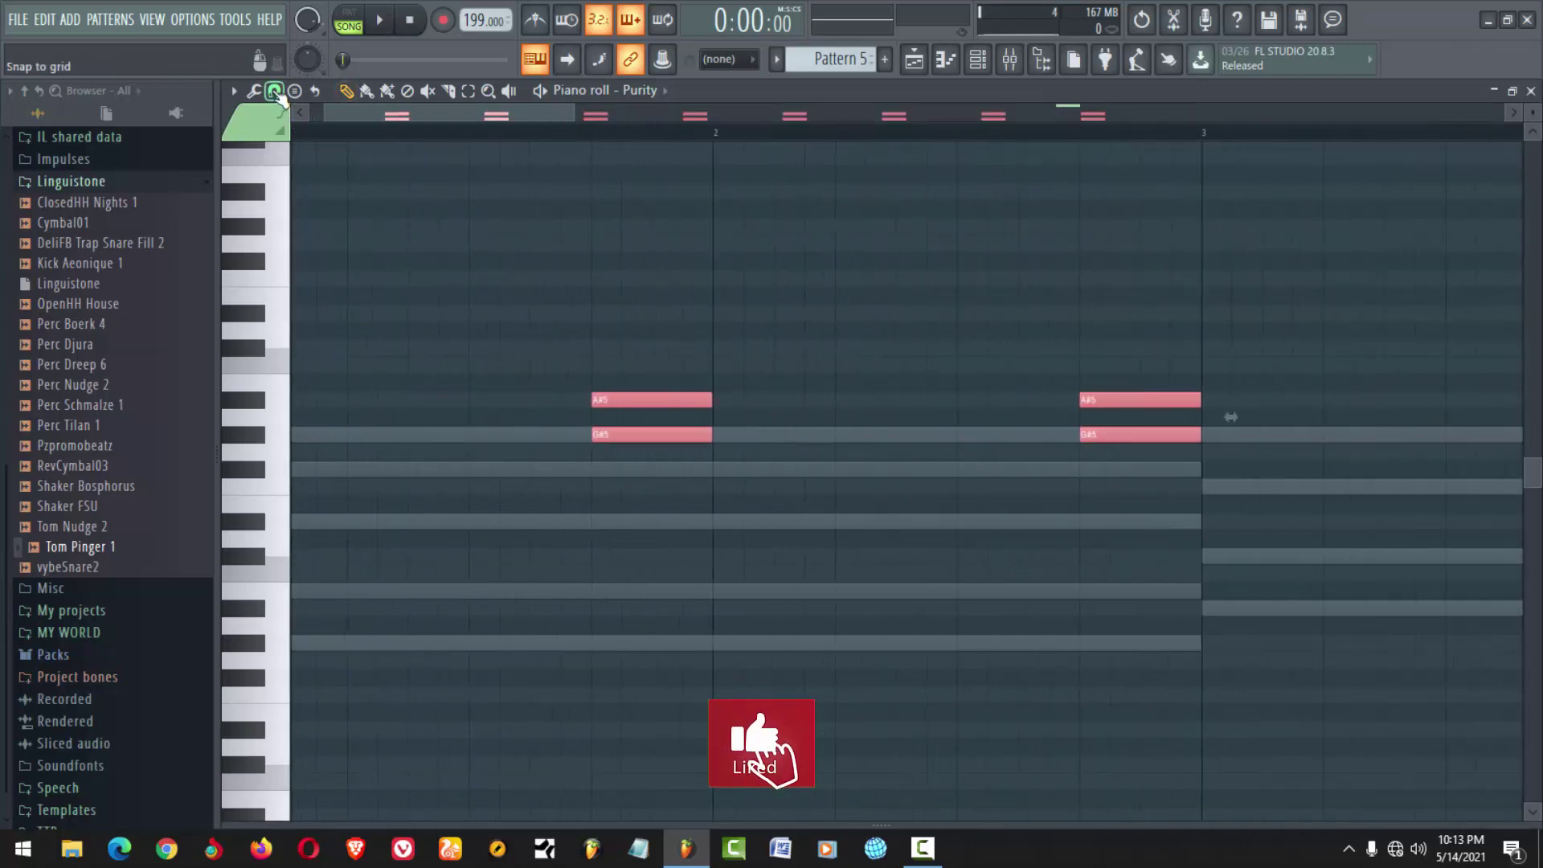
left_click(256, 90)
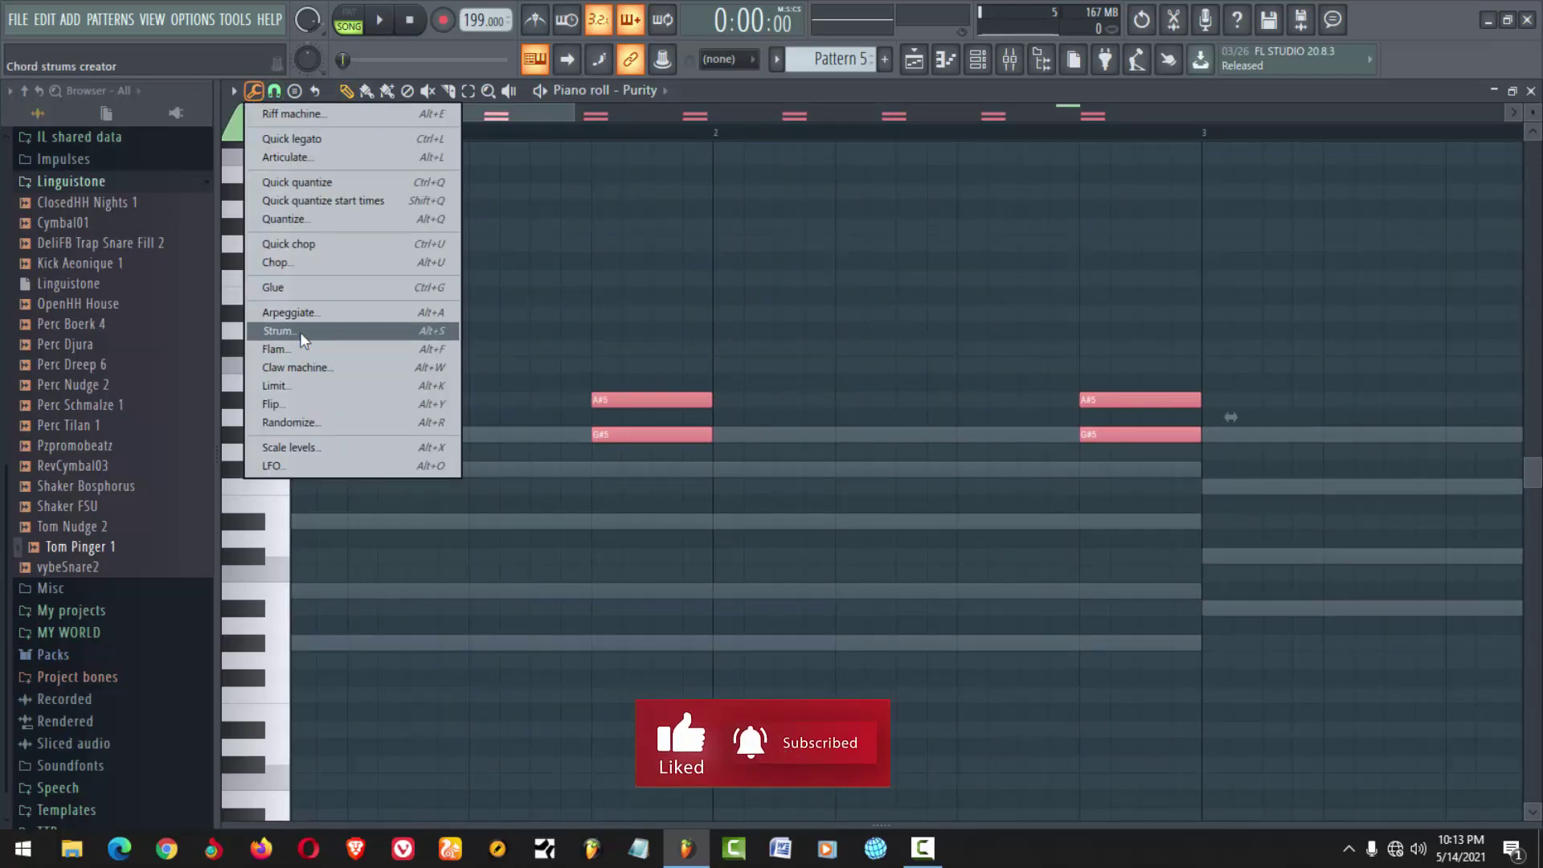
left_click(325, 330)
left_click_drag(994, 491, 994, 478)
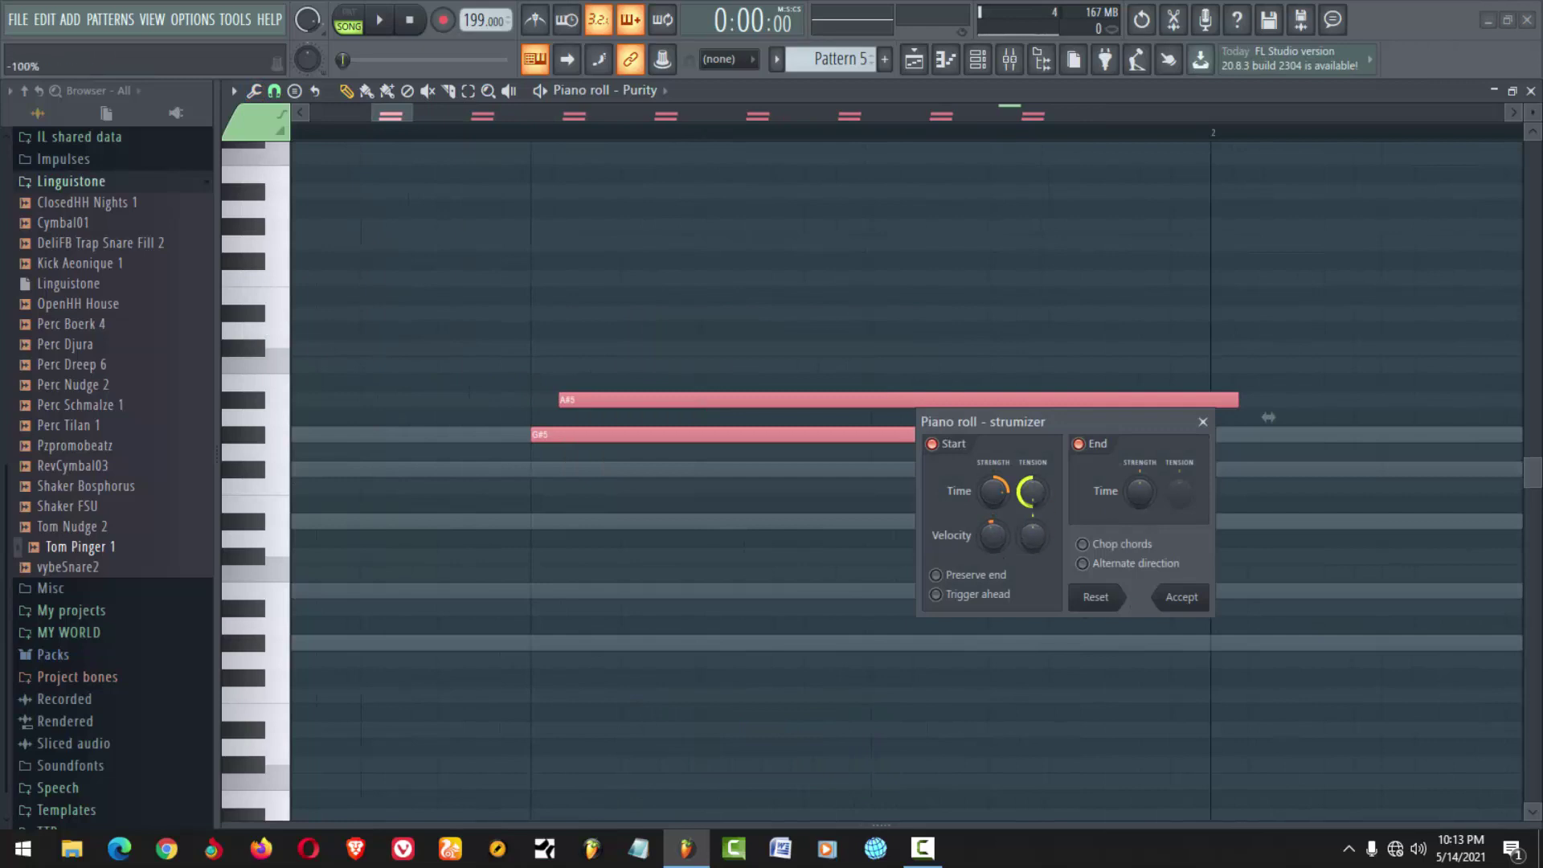
left_click_drag(1140, 490, 1140, 480)
left_click(1181, 597)
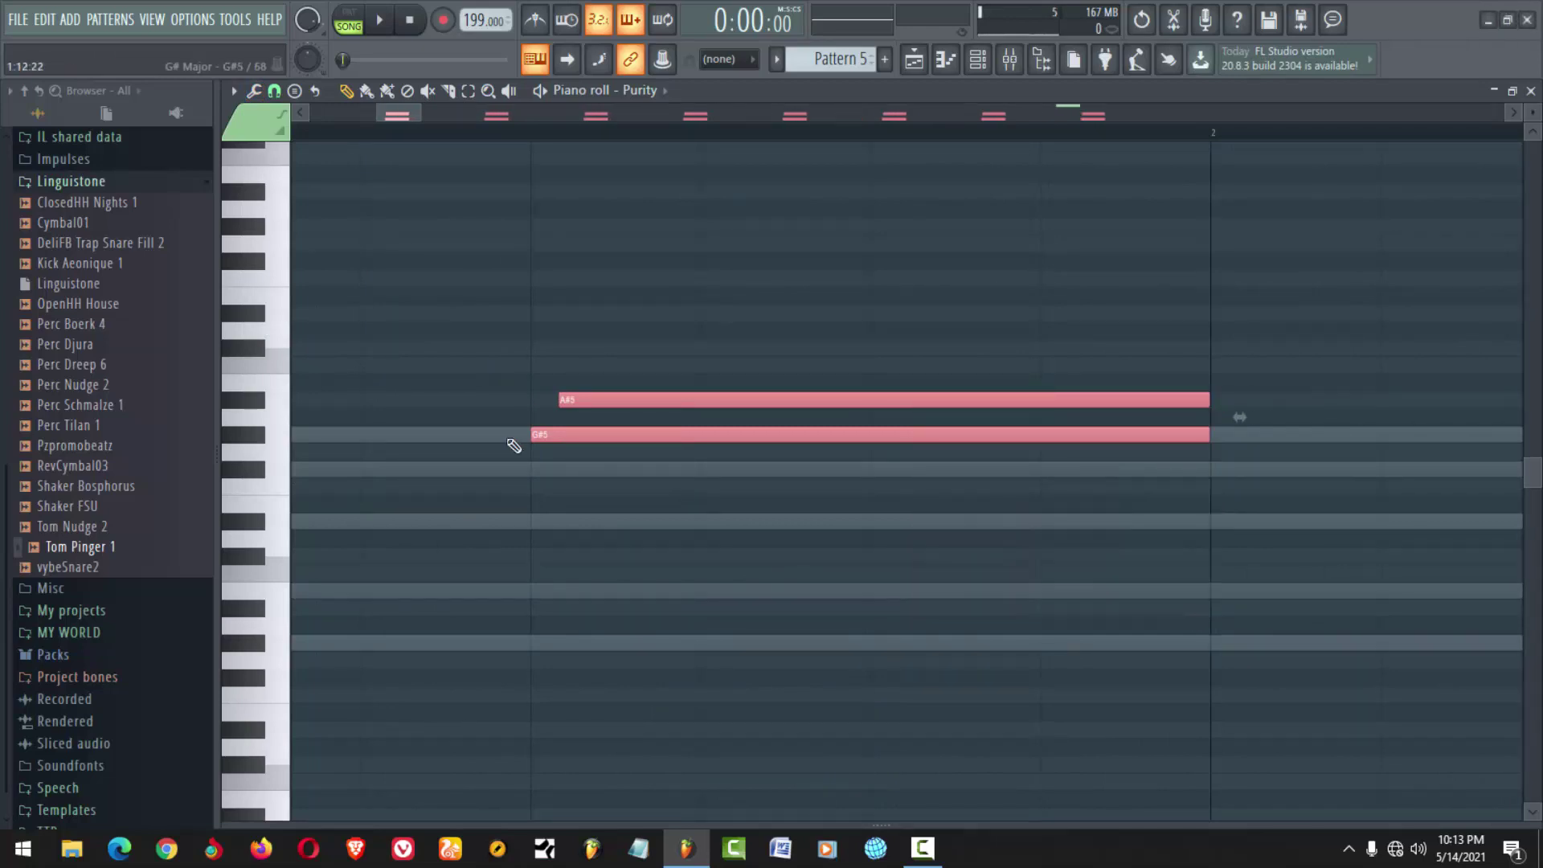
Shorten all the Purity G#5 notes to 0:01:00 each
scroll(506, 442, "down", 5)
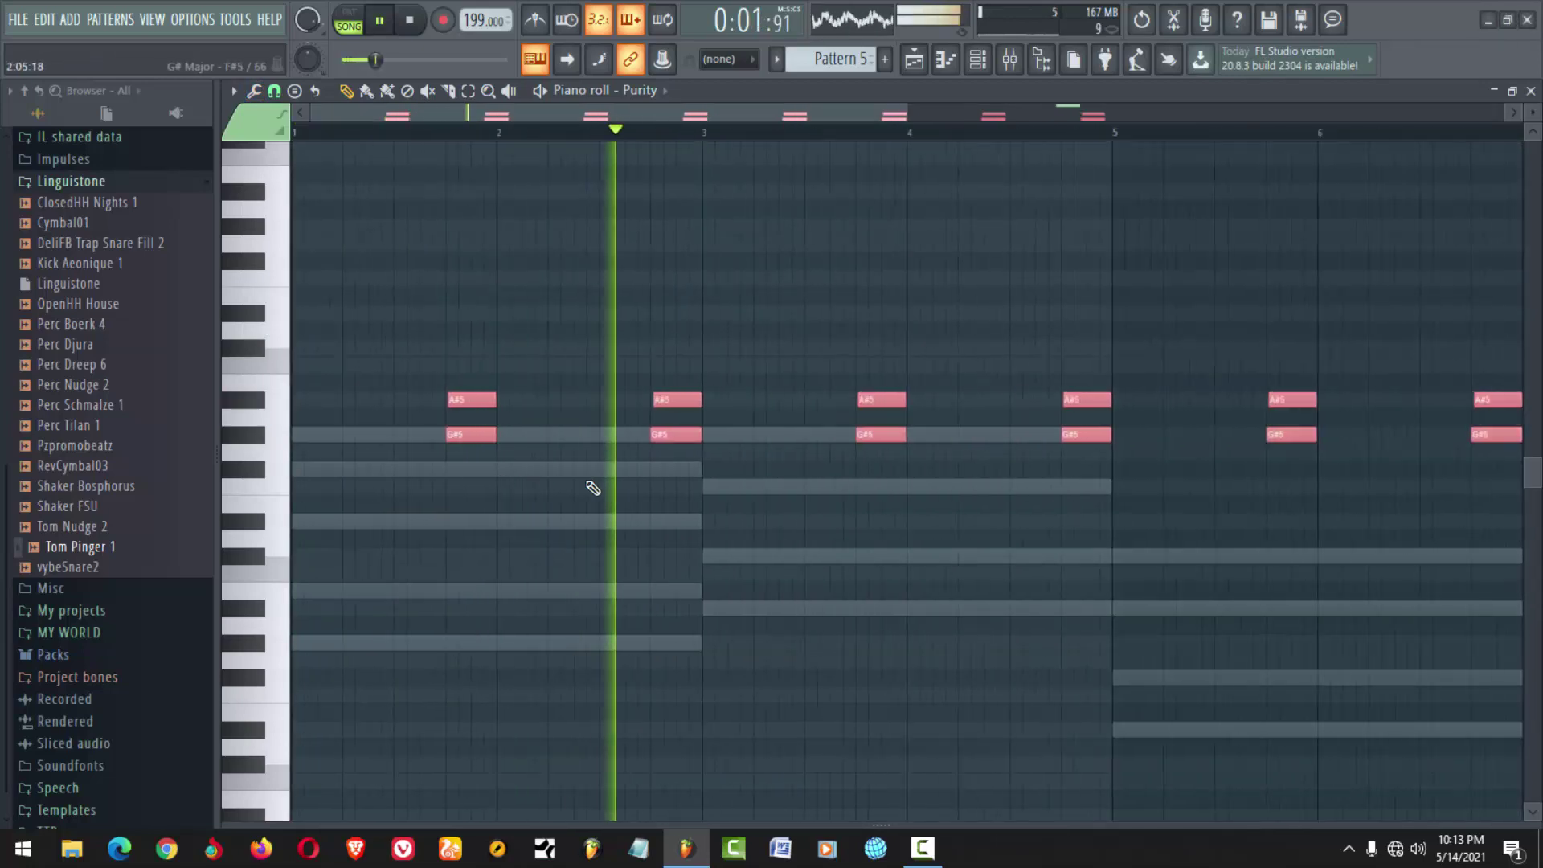
scroll(1366, 458, "down", 3)
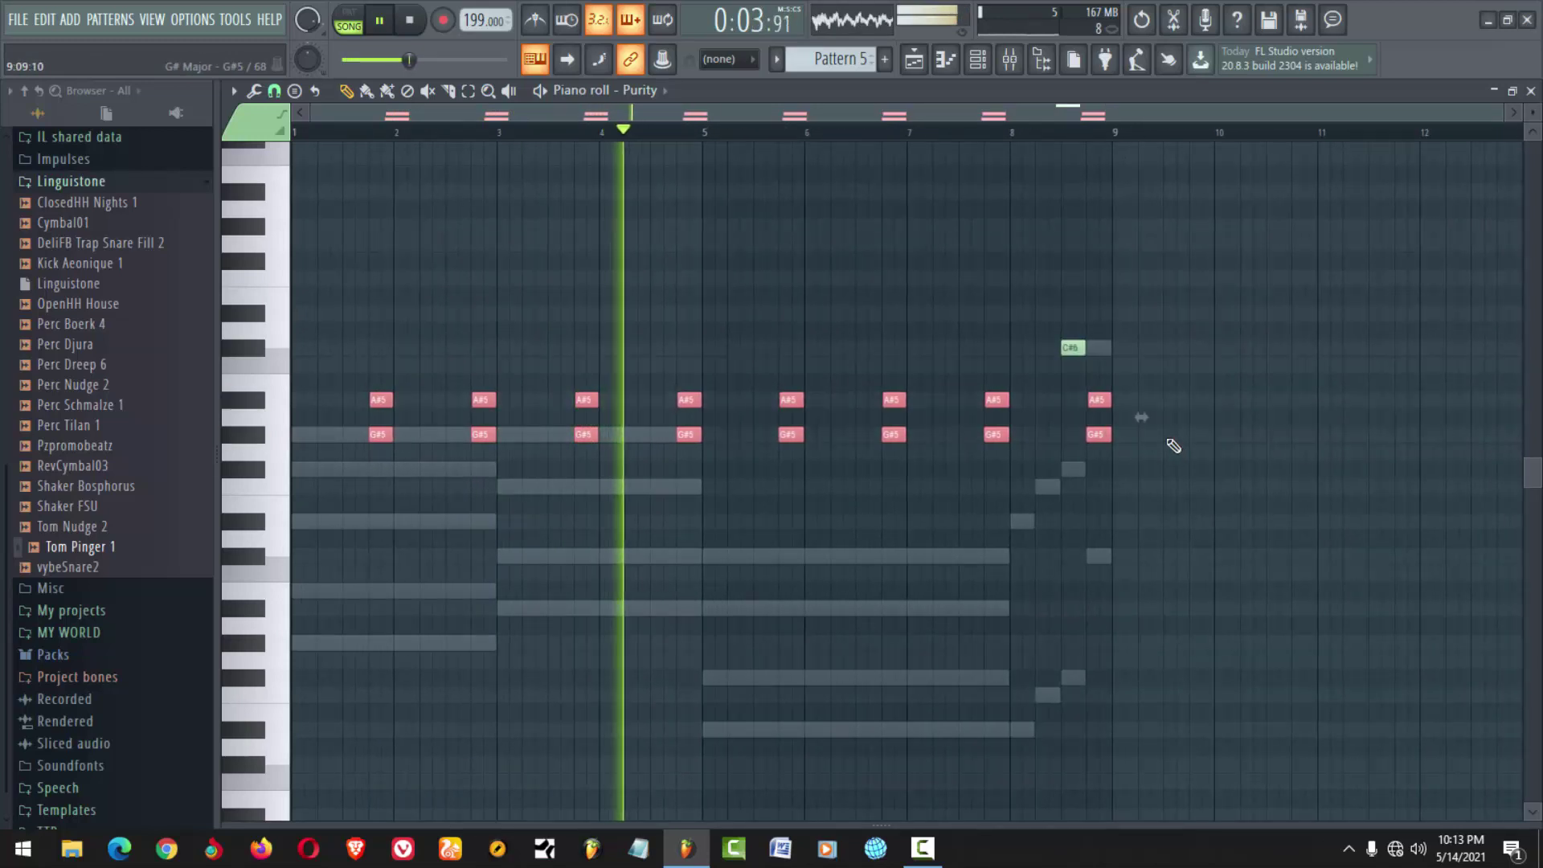
left_click_drag(1165, 430, 312, 487)
scroll(337, 458, "up", 6)
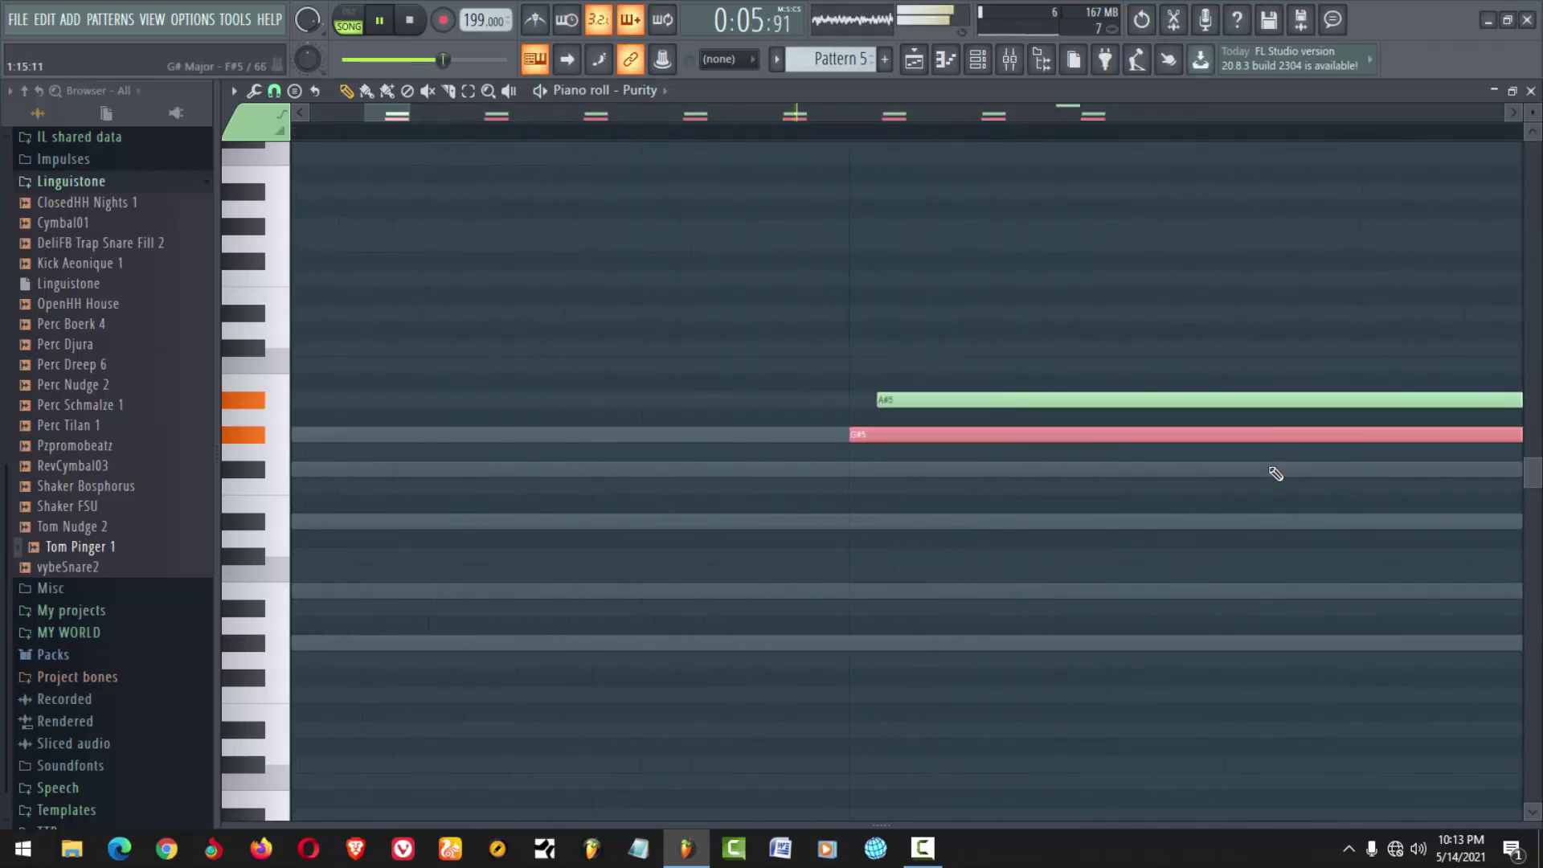
scroll(789, 399, "up", 2)
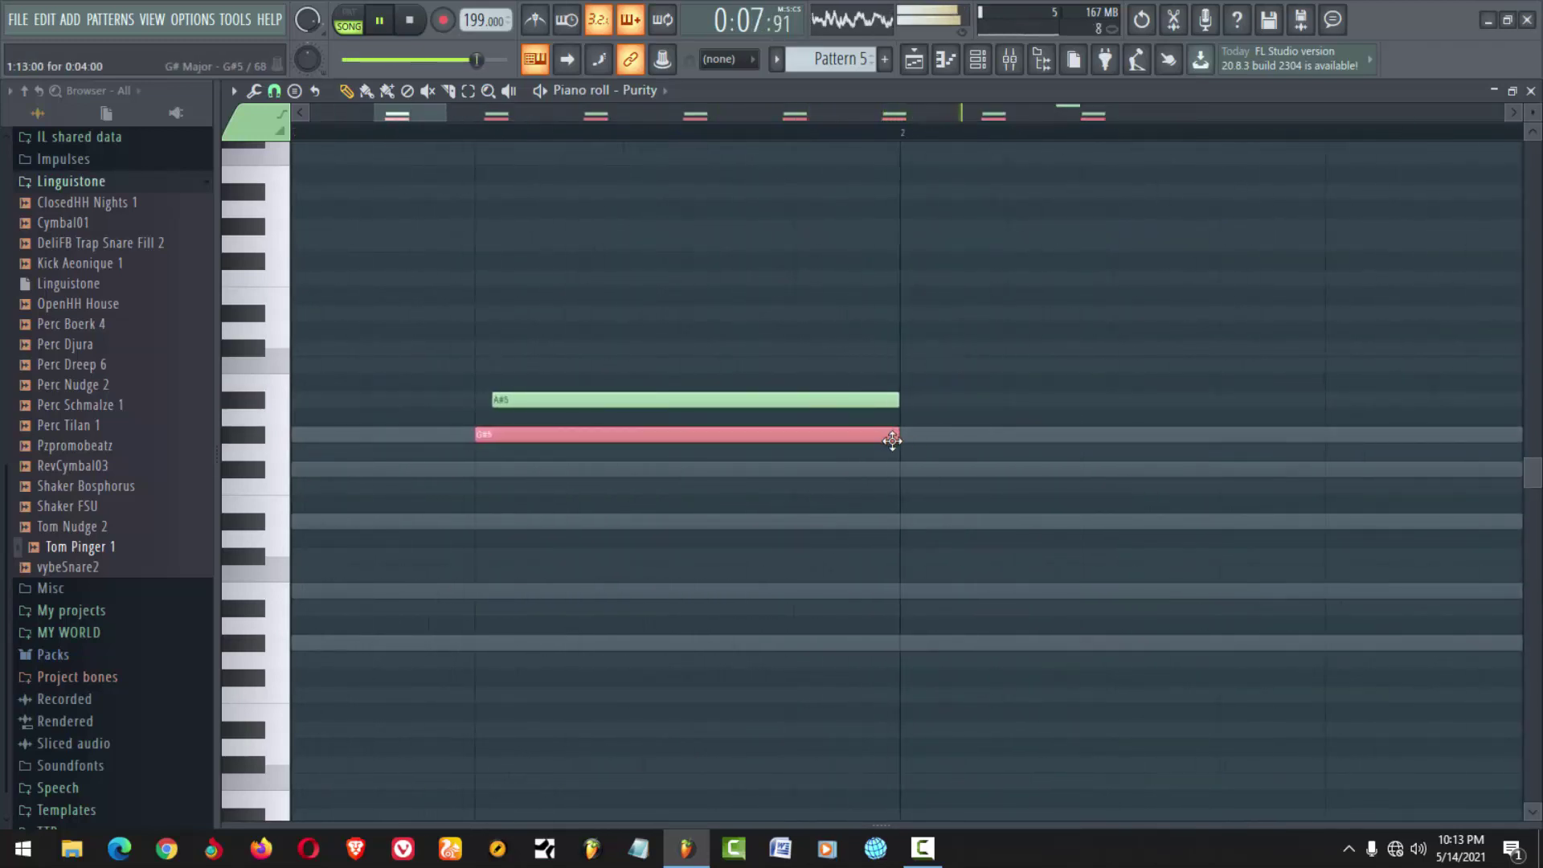
left_click_drag(892, 440, 492, 502)
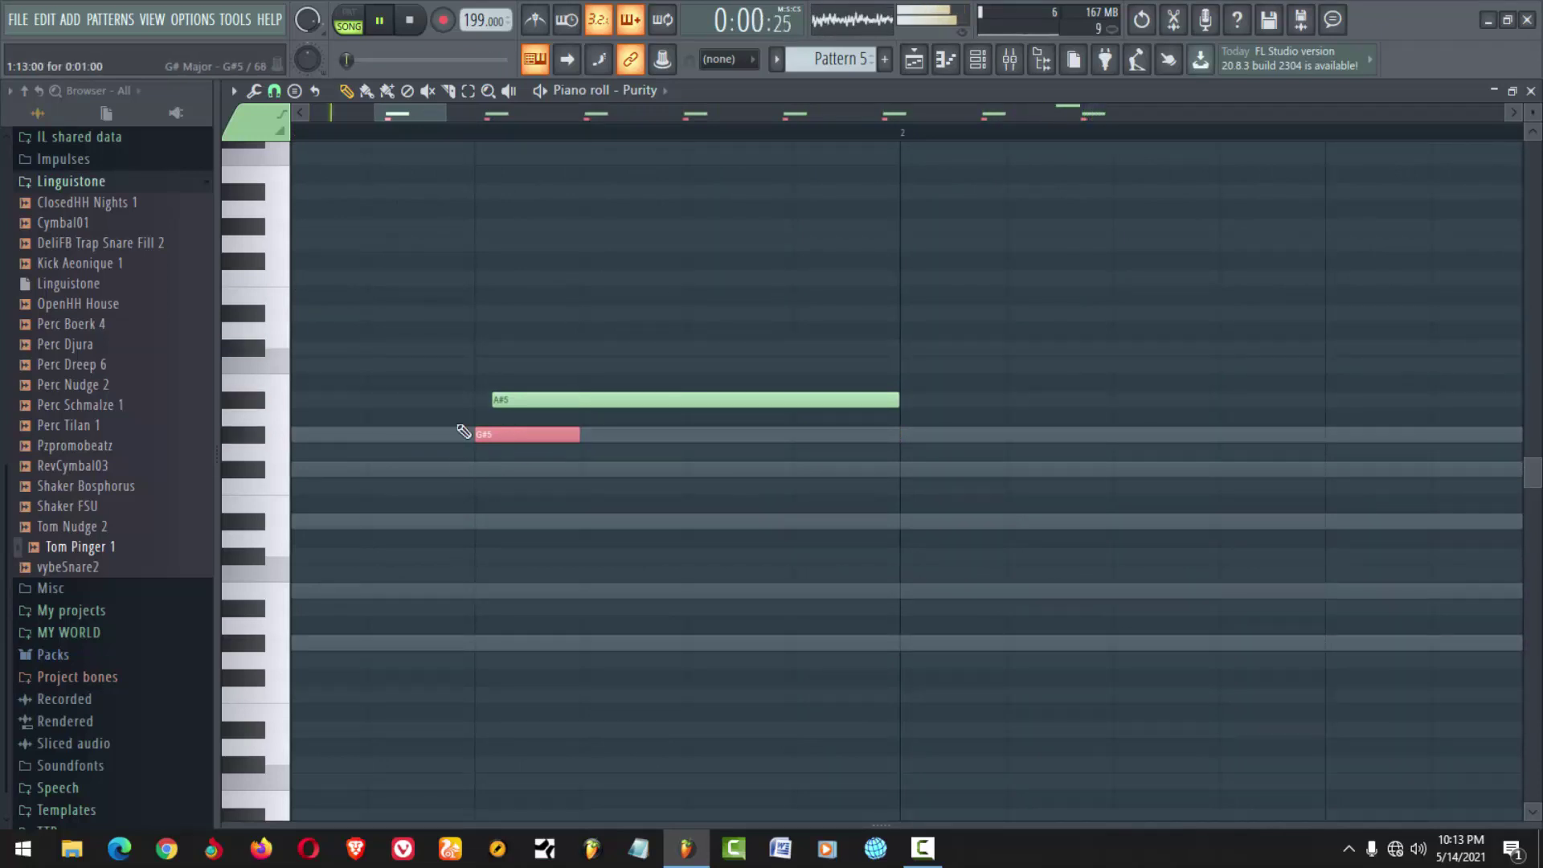
Give the C#6 note in bar 8 the same strum, with a short B5 note beneath its delayed start
scroll(385, 413, "down", 6)
scroll(1119, 437, "up", 5)
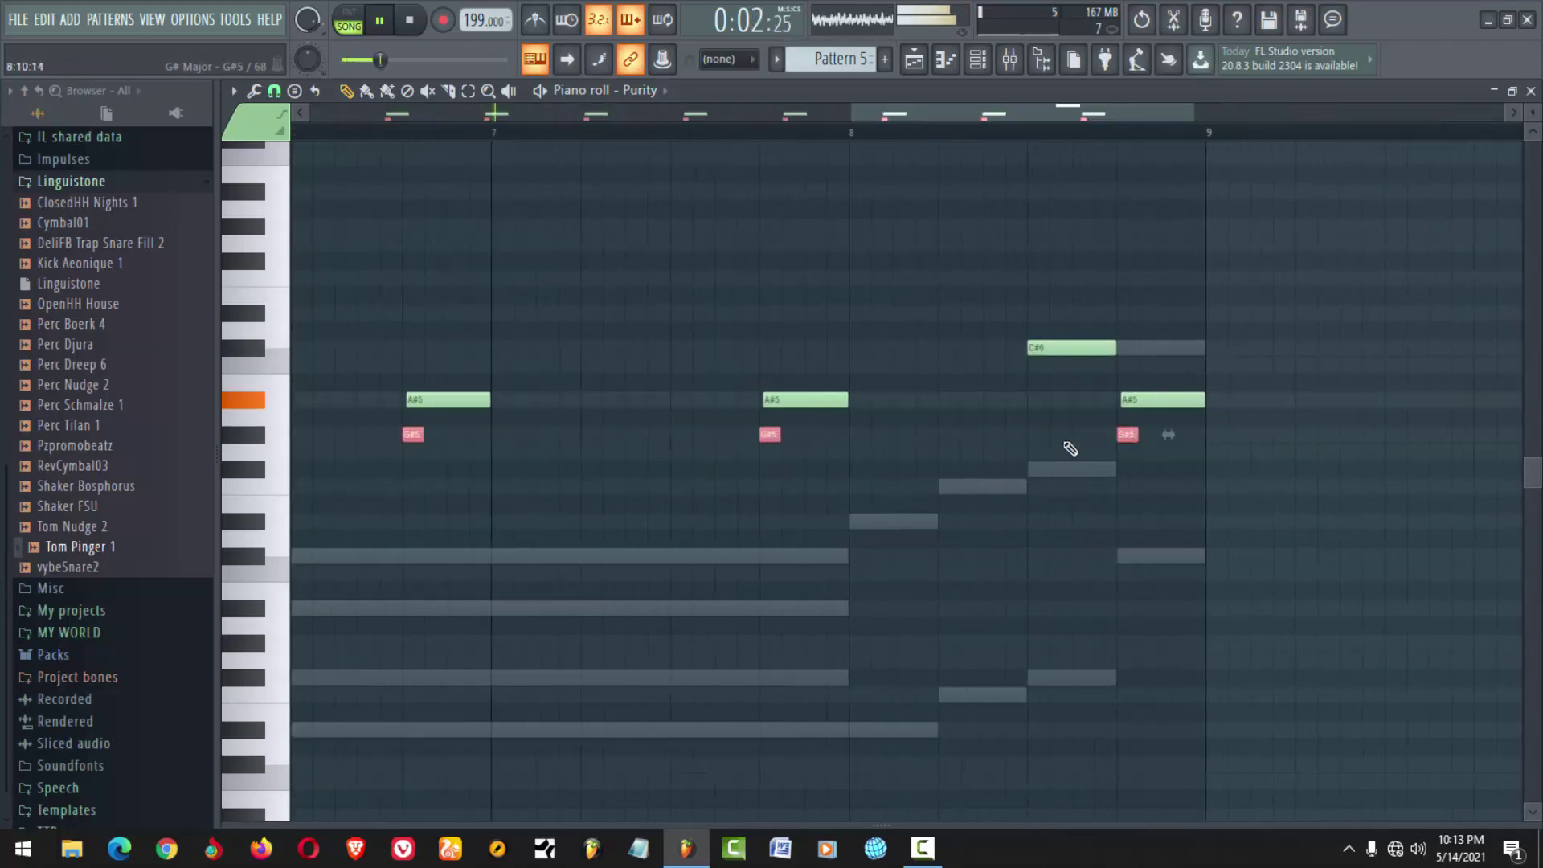
left_click_drag(1174, 377, 1051, 338)
scroll(1065, 371, "up", 3)
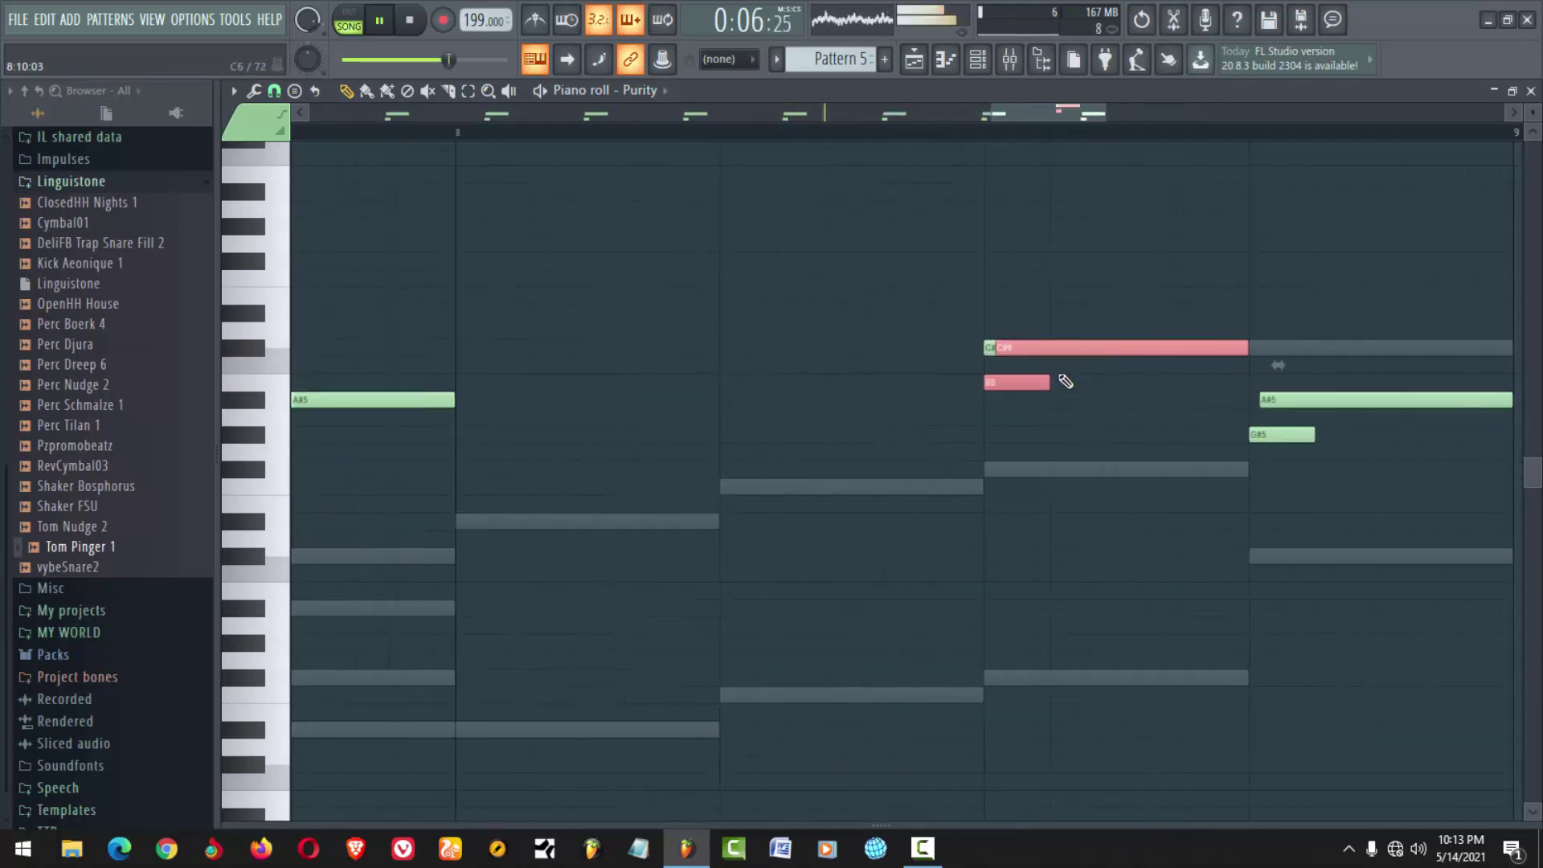
left_click(1044, 405)
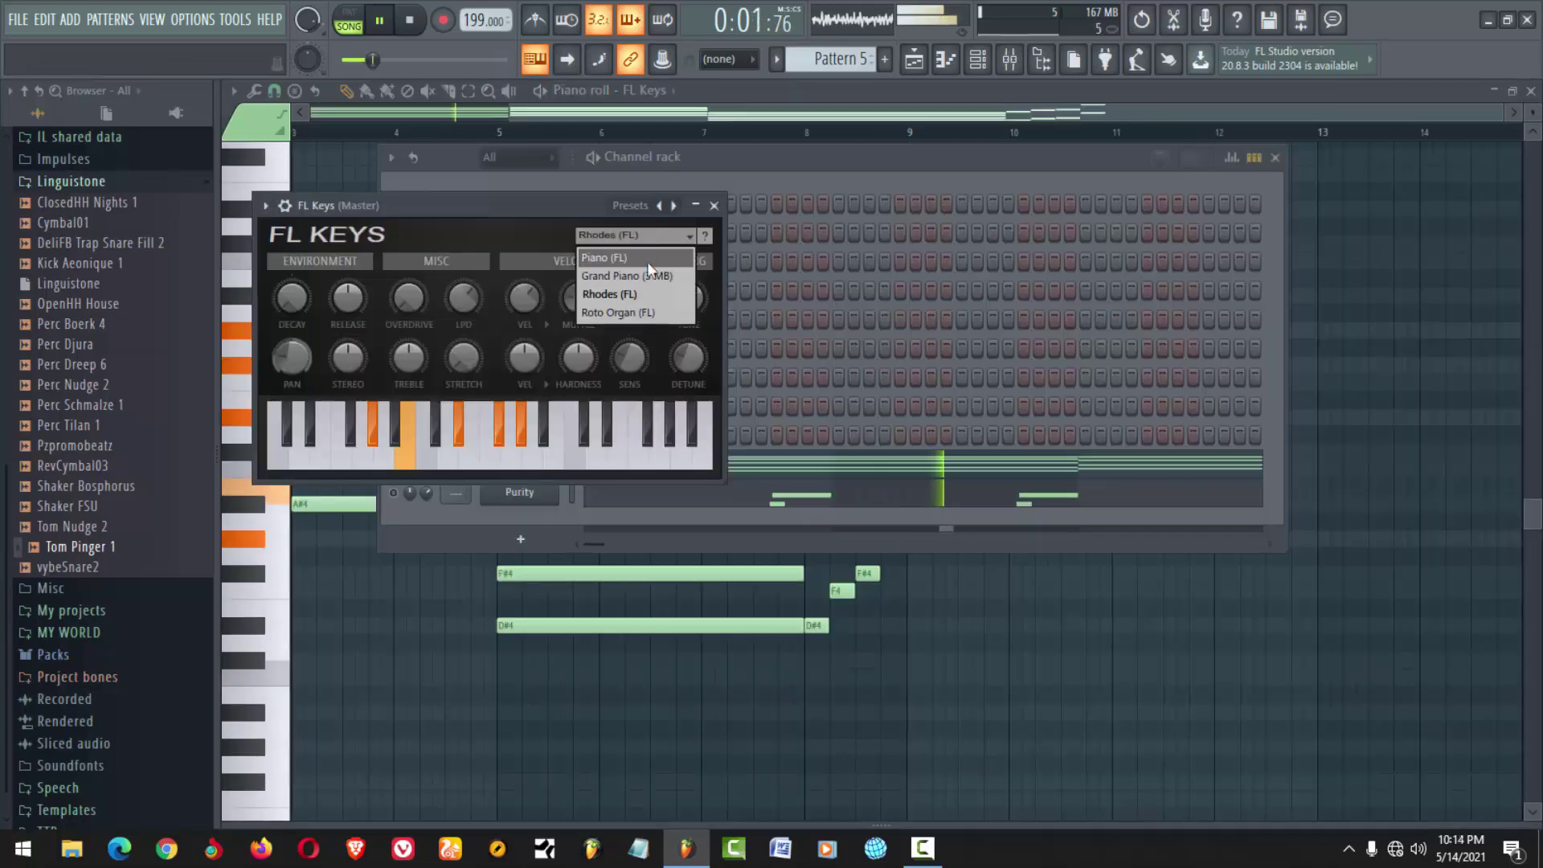
Switch the FL Keys sound to Piano (FL) and close the instrument
left_click(644, 256)
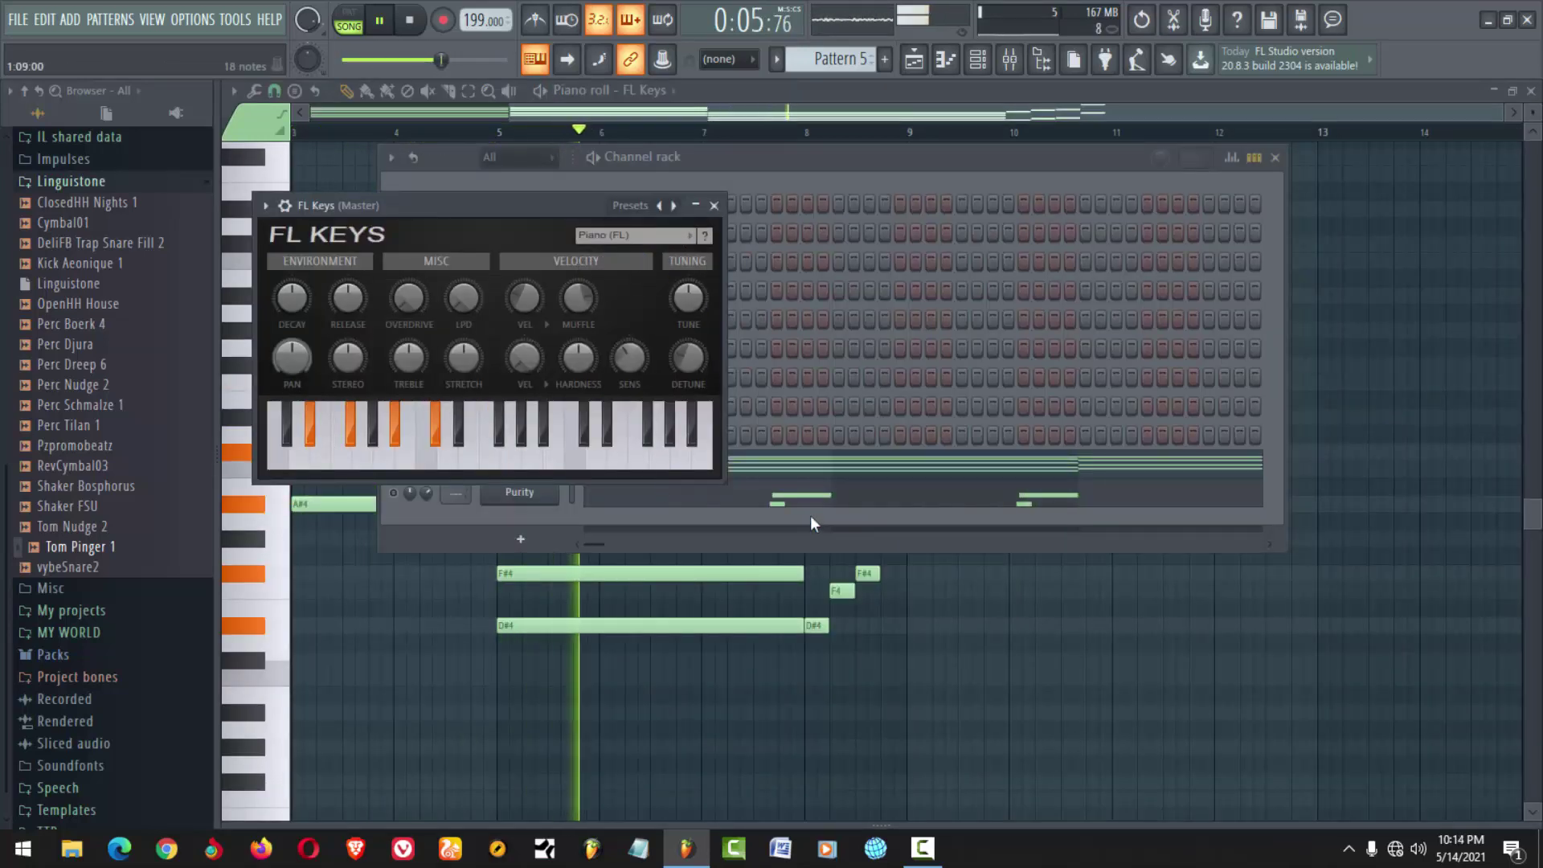
left_click(714, 206)
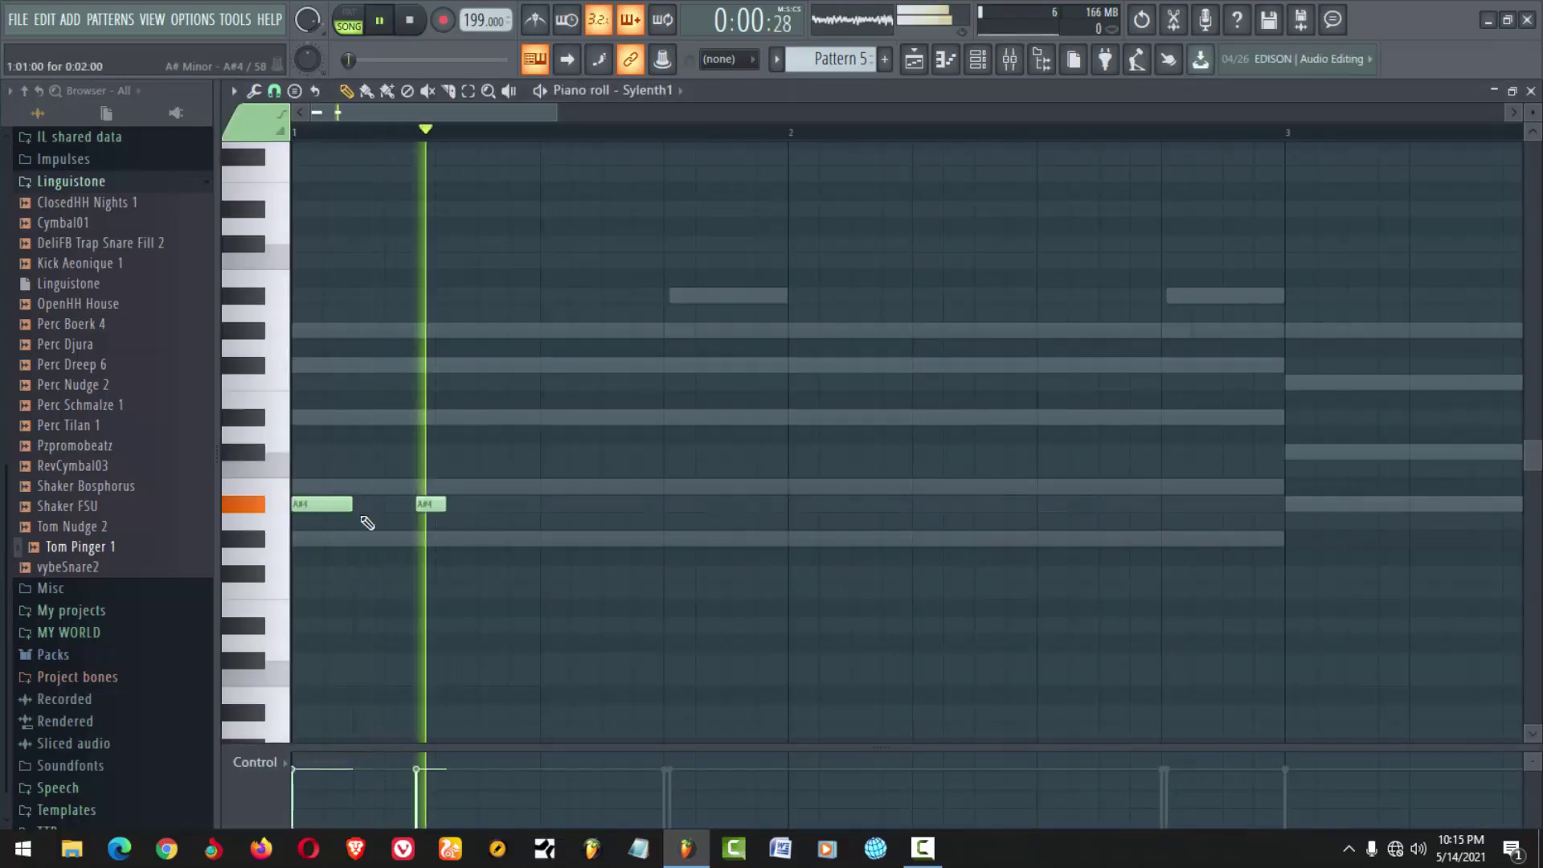
Extend the Sylenth1 part with A#4 notes on beats 3 and 4 of bar 1 and at the start of bar 2
left_click(699, 504)
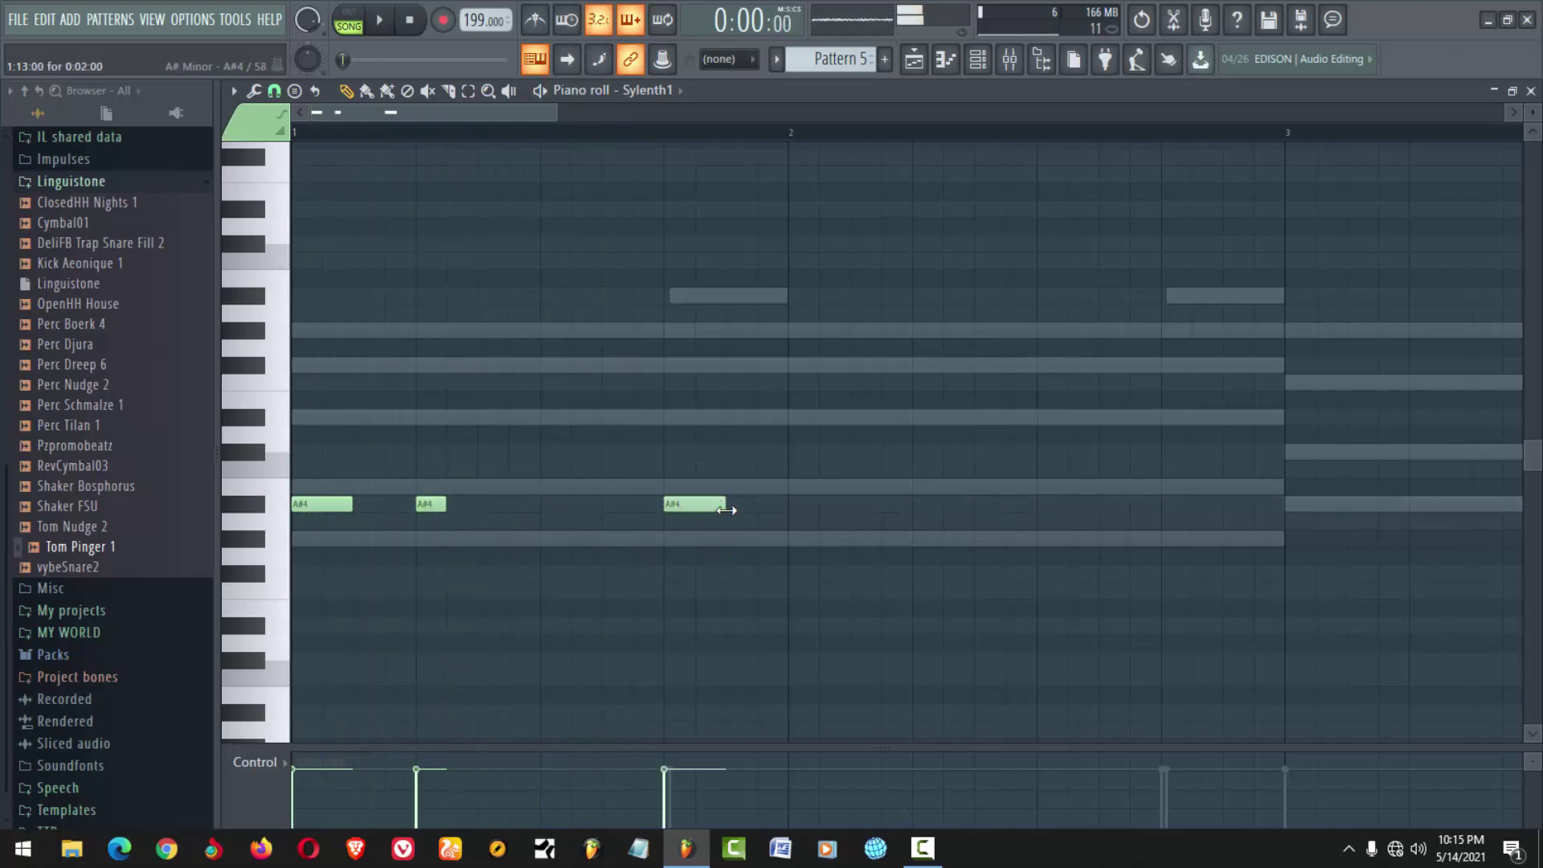
left_click_drag(726, 505, 785, 518)
scroll(723, 523, "down", 2)
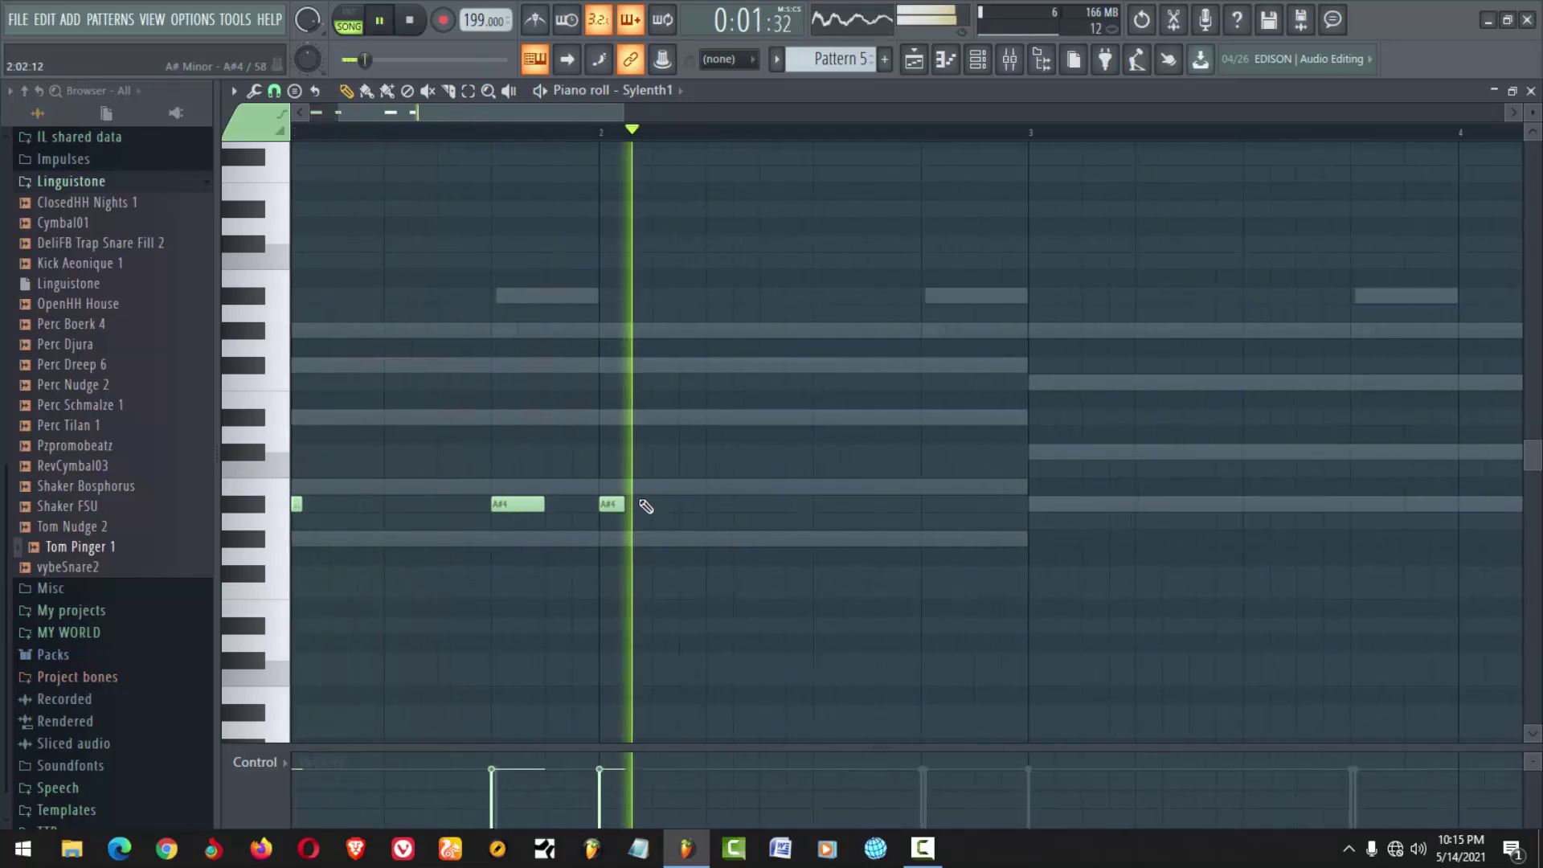
key("space")
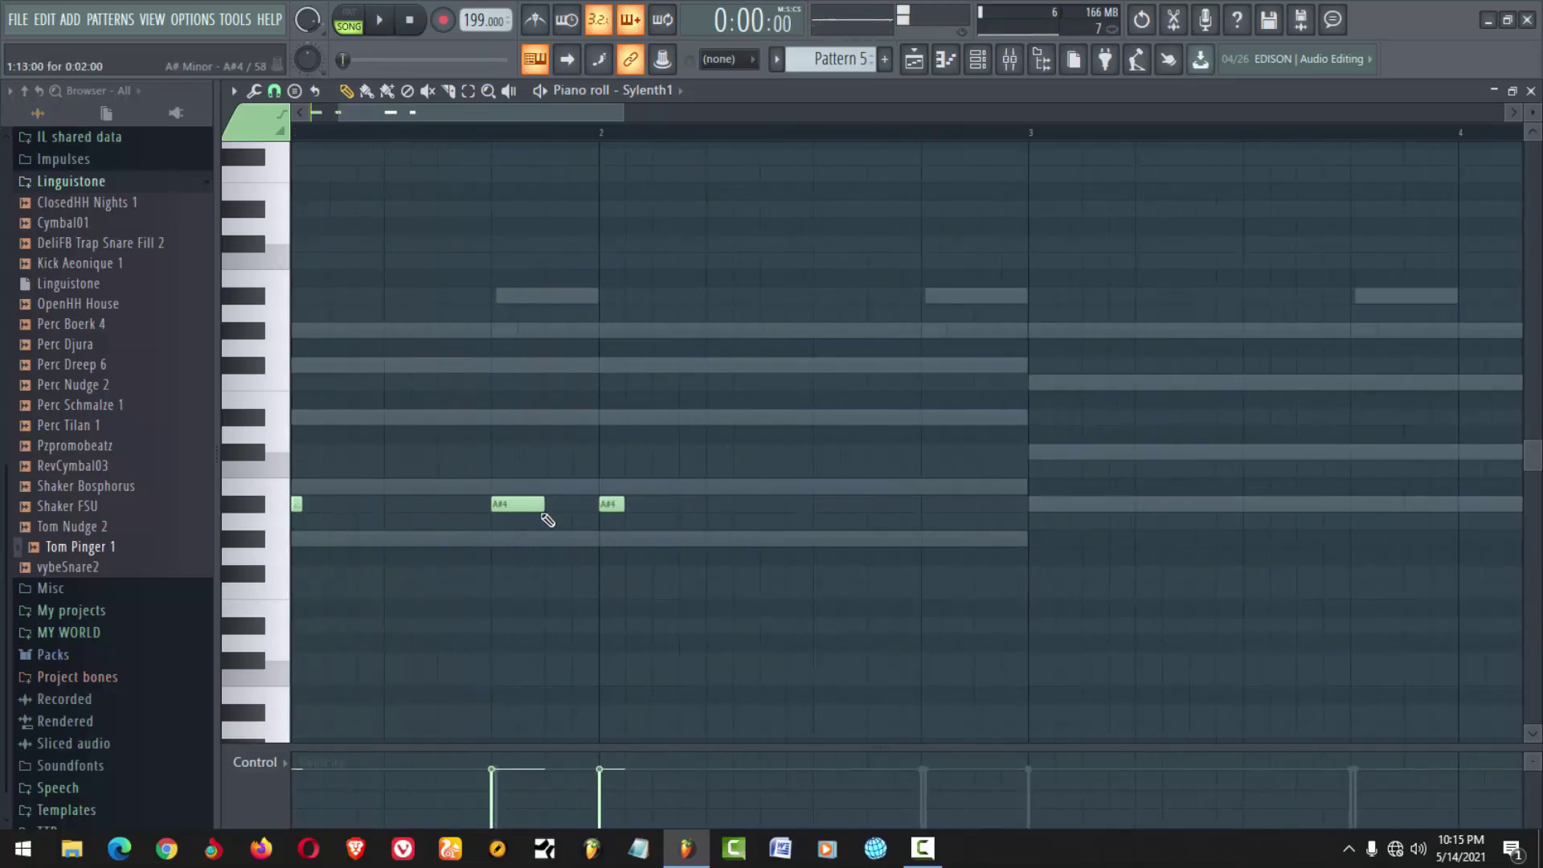
scroll(514, 514, "down", 2)
key("space")
left_click(403, 504)
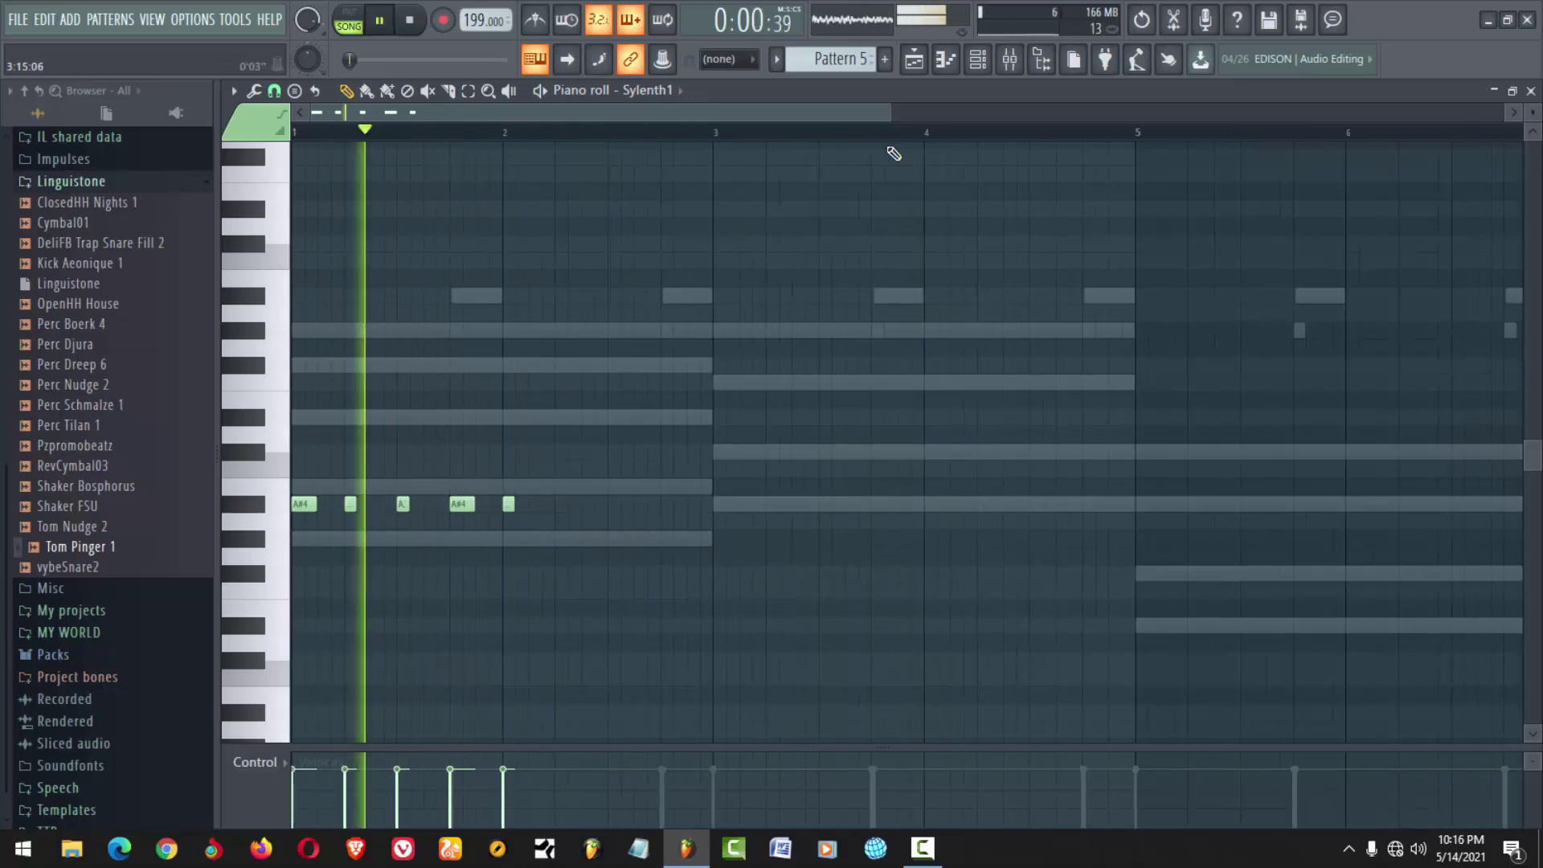
Add short Sylenth1 A#4 notes on beats 2 and 3 of bar 2
left_click(977, 60)
left_click(600, 740)
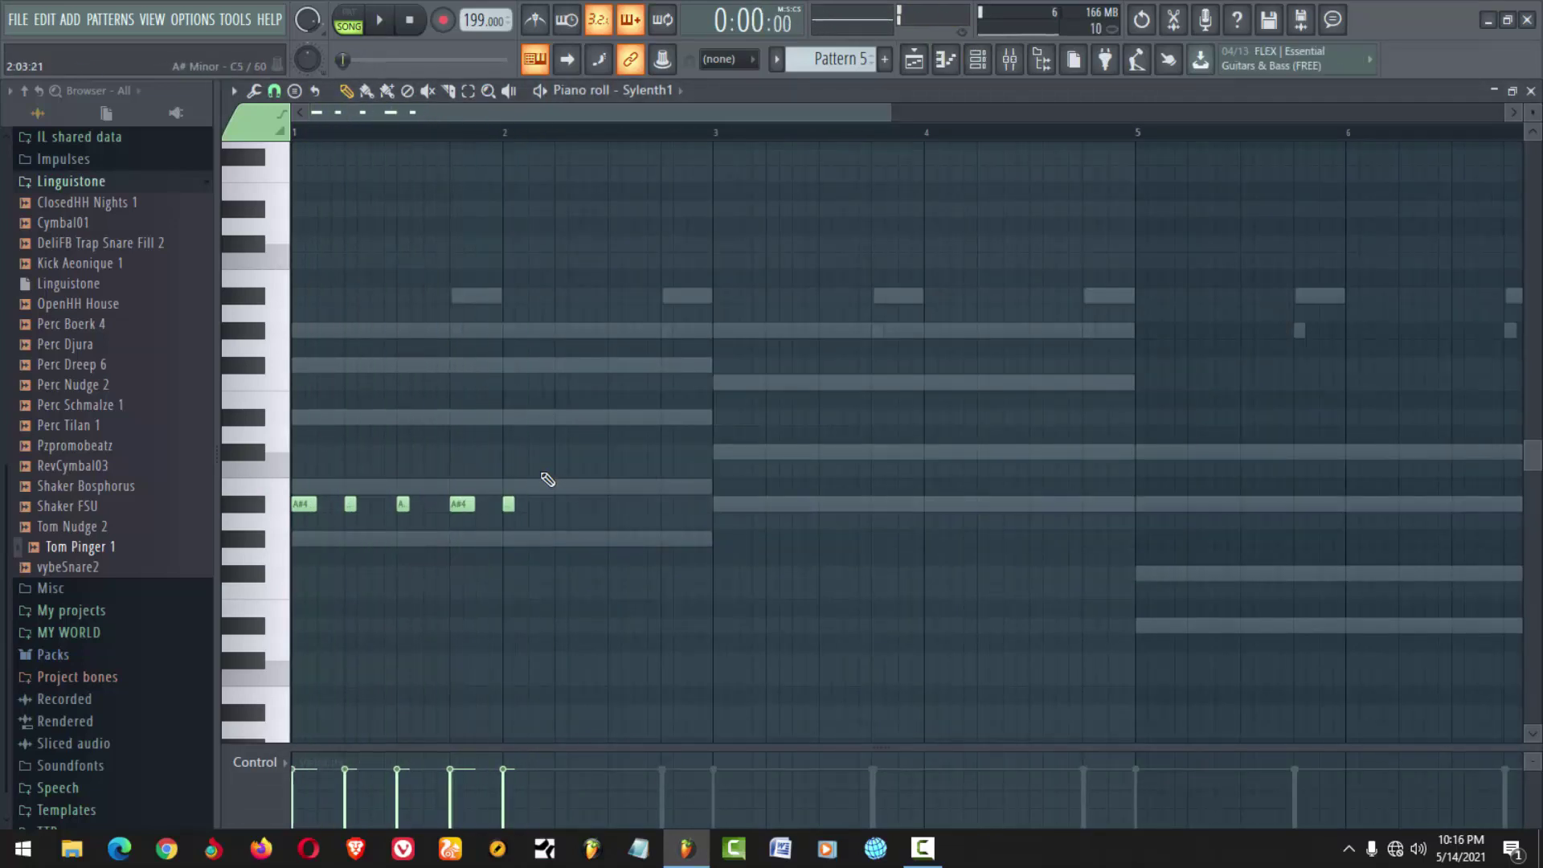
left_click(561, 504)
left_click(614, 504)
key("space")
Place a Sylenth1 note on beat 4 of bar 2 and try it at E5, F5 and F#5
left_click(674, 399)
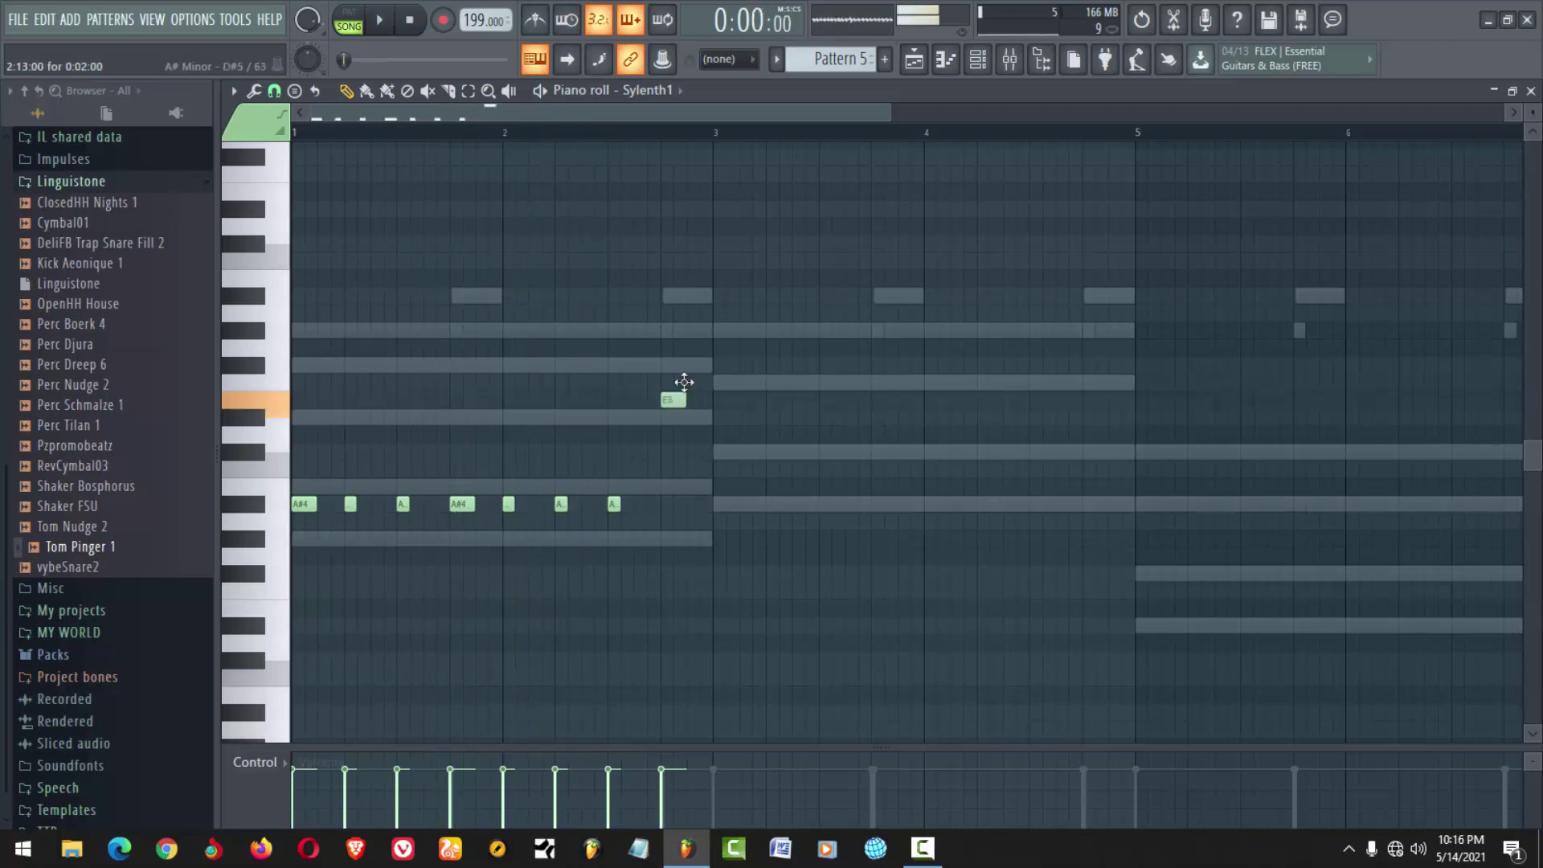
key("space")
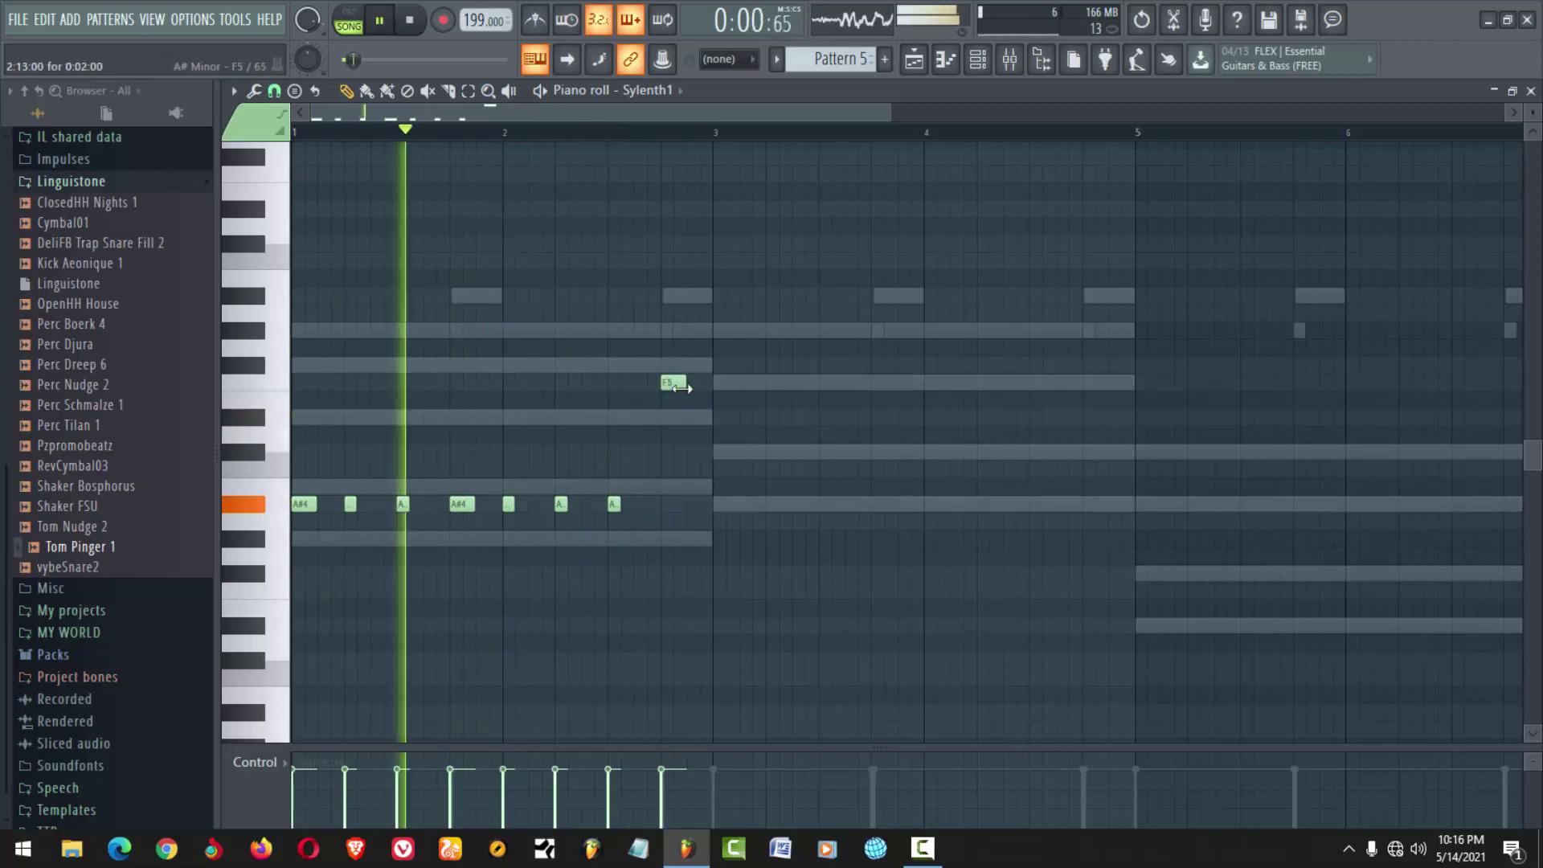
key("space")
left_click_drag(674, 383, 674, 365)
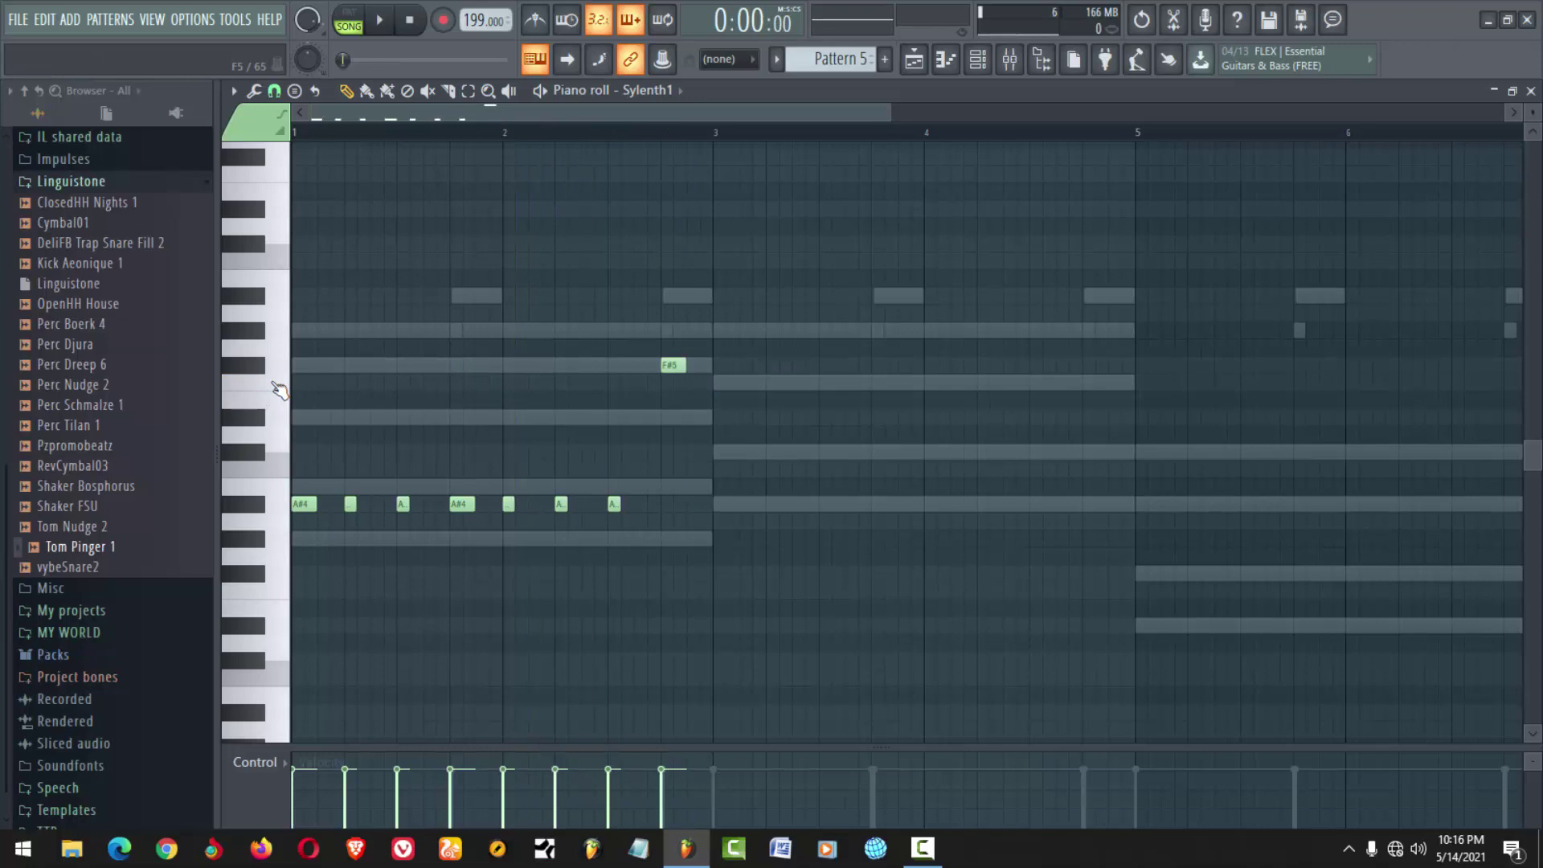
End bar 2 with a long F5 on beat 3 in place of the A#4, followed by a short C#5 on beat 4
key("space")
left_click(692, 418)
mouse_move(673, 383)
left_mouse_down()
mouse_move(620, 383)
mouse_move(672, 386)
mouse_move(660, 383)
left_mouse_up()
right_click(614, 504)
left_click_drag(692, 417, 664, 455)
left_click_drag(630, 383, 627, 386)
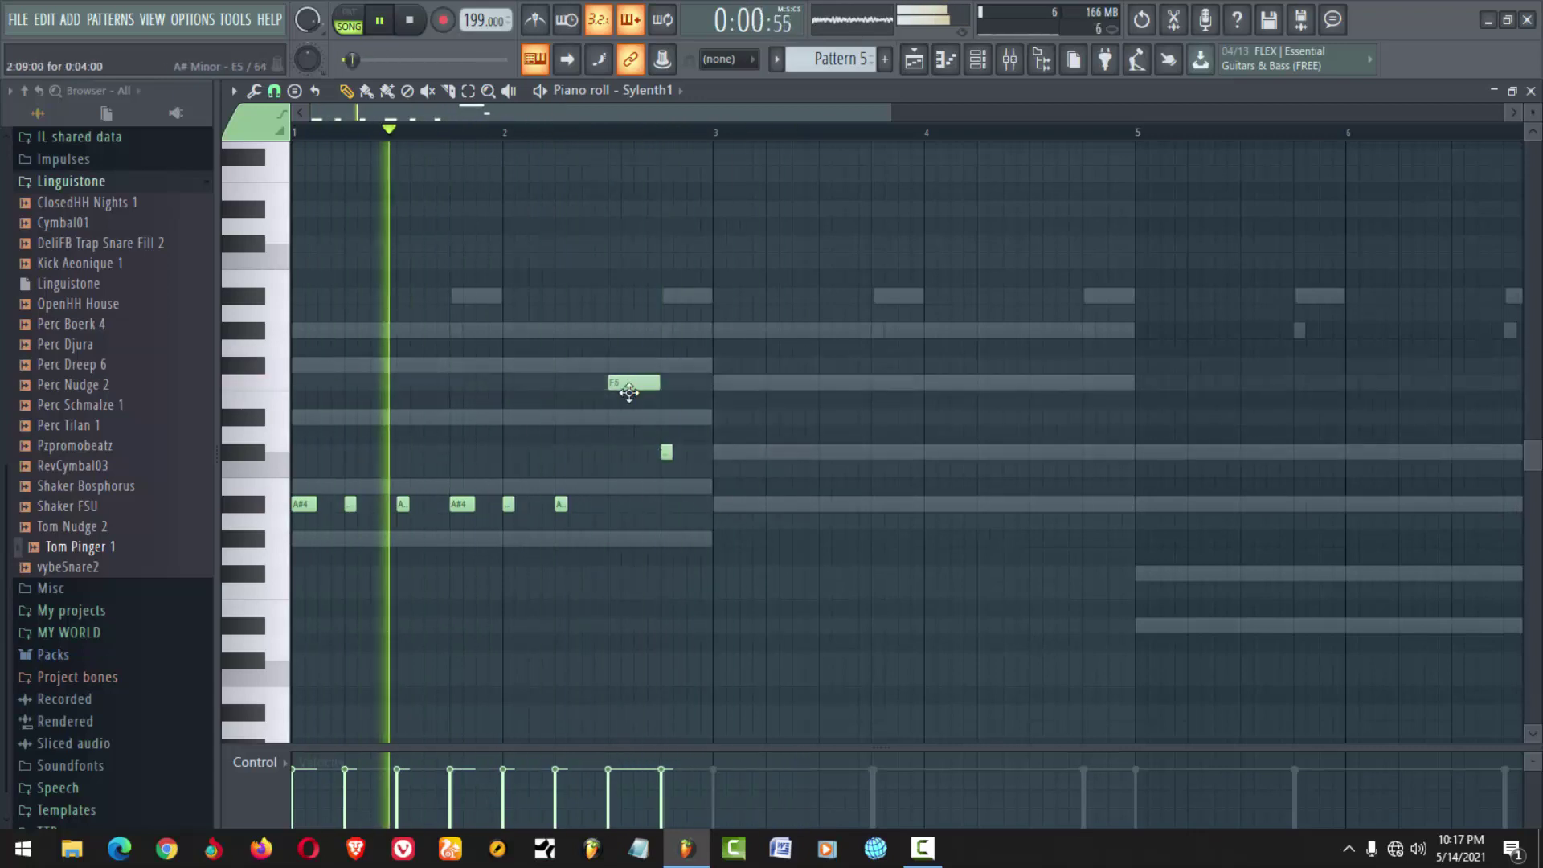
Delete the A#4 on beat 3 of bar 1, then audition the phrase and keep its ending note at C#5
right_click(403, 504)
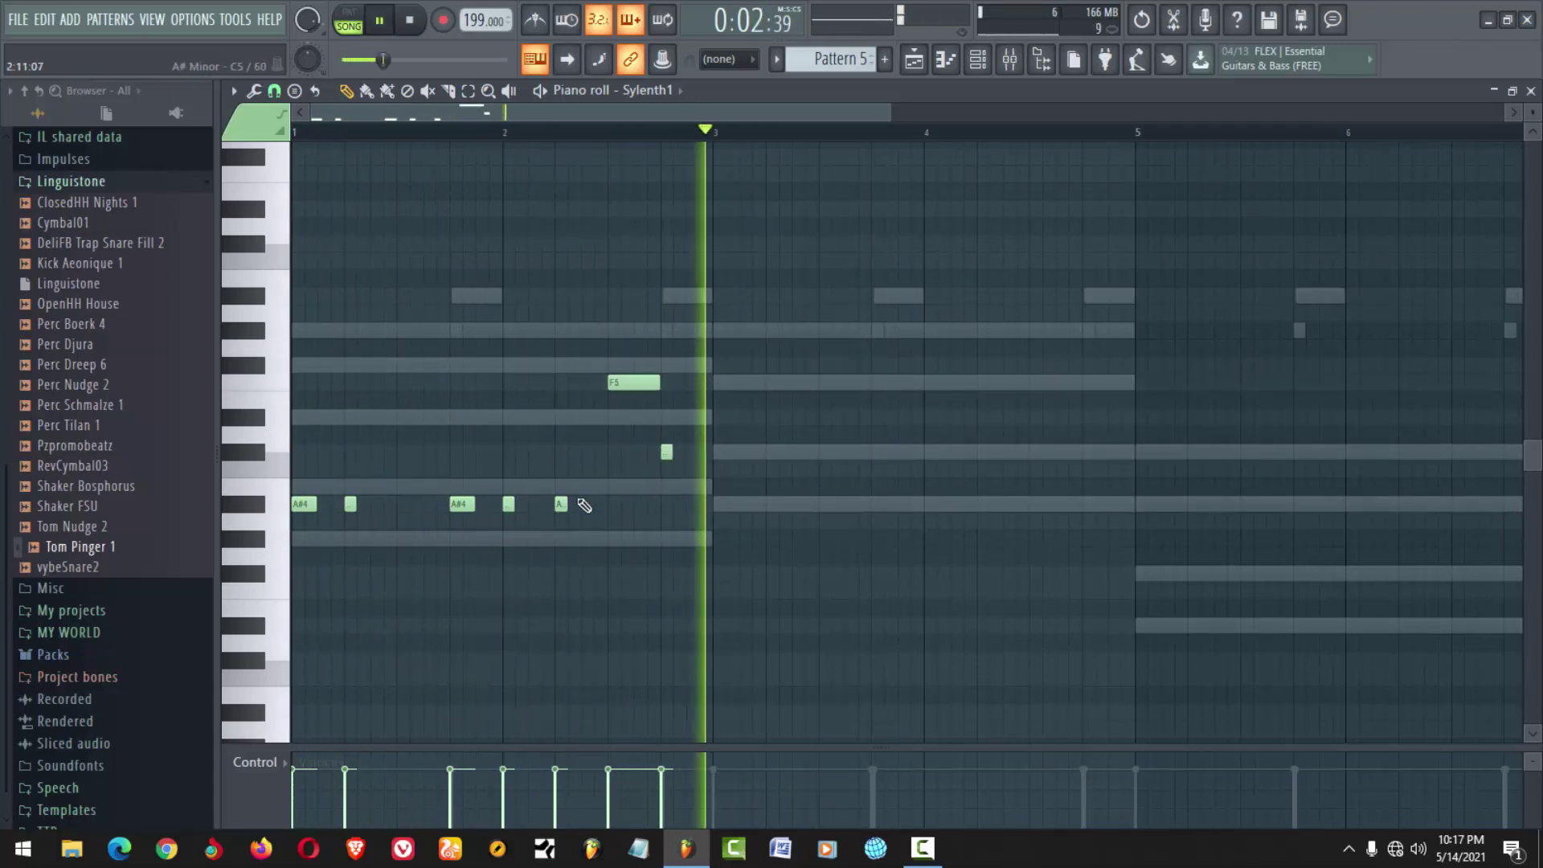
key("space")
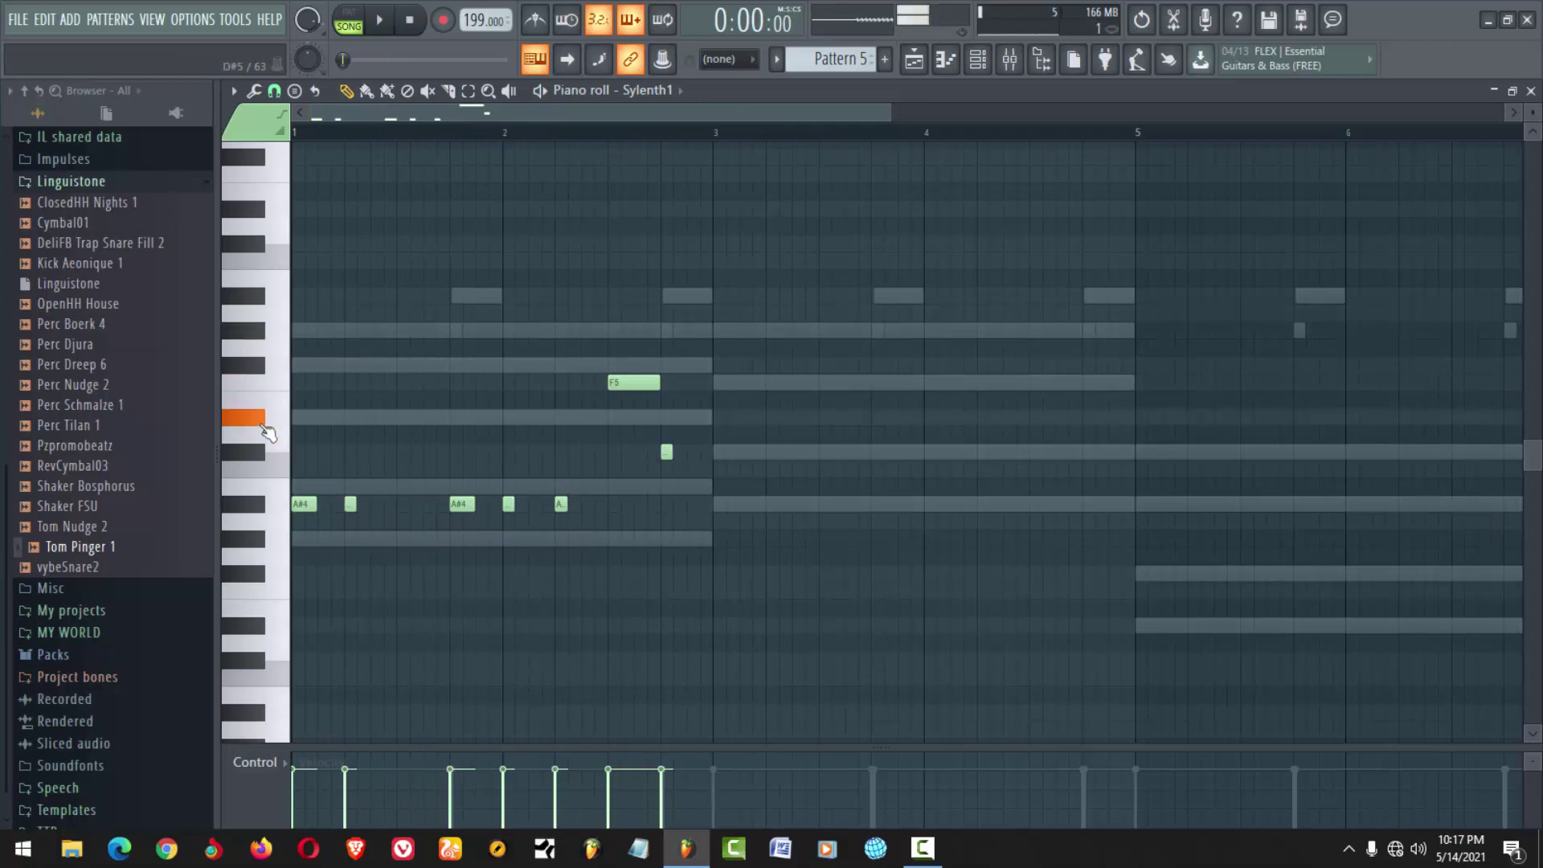
key("space")
left_click_drag(673, 404, 661, 455)
scroll(576, 475, "up", 3, "ctrl")
key("space")
scroll(842, 510, "down", 3, "ctrl")
key("space")
Repeat the two-bar Sylenth1 phrase three times to fill bars 3 to 8, and play it back
left_click_drag(669, 327, 370, 555)
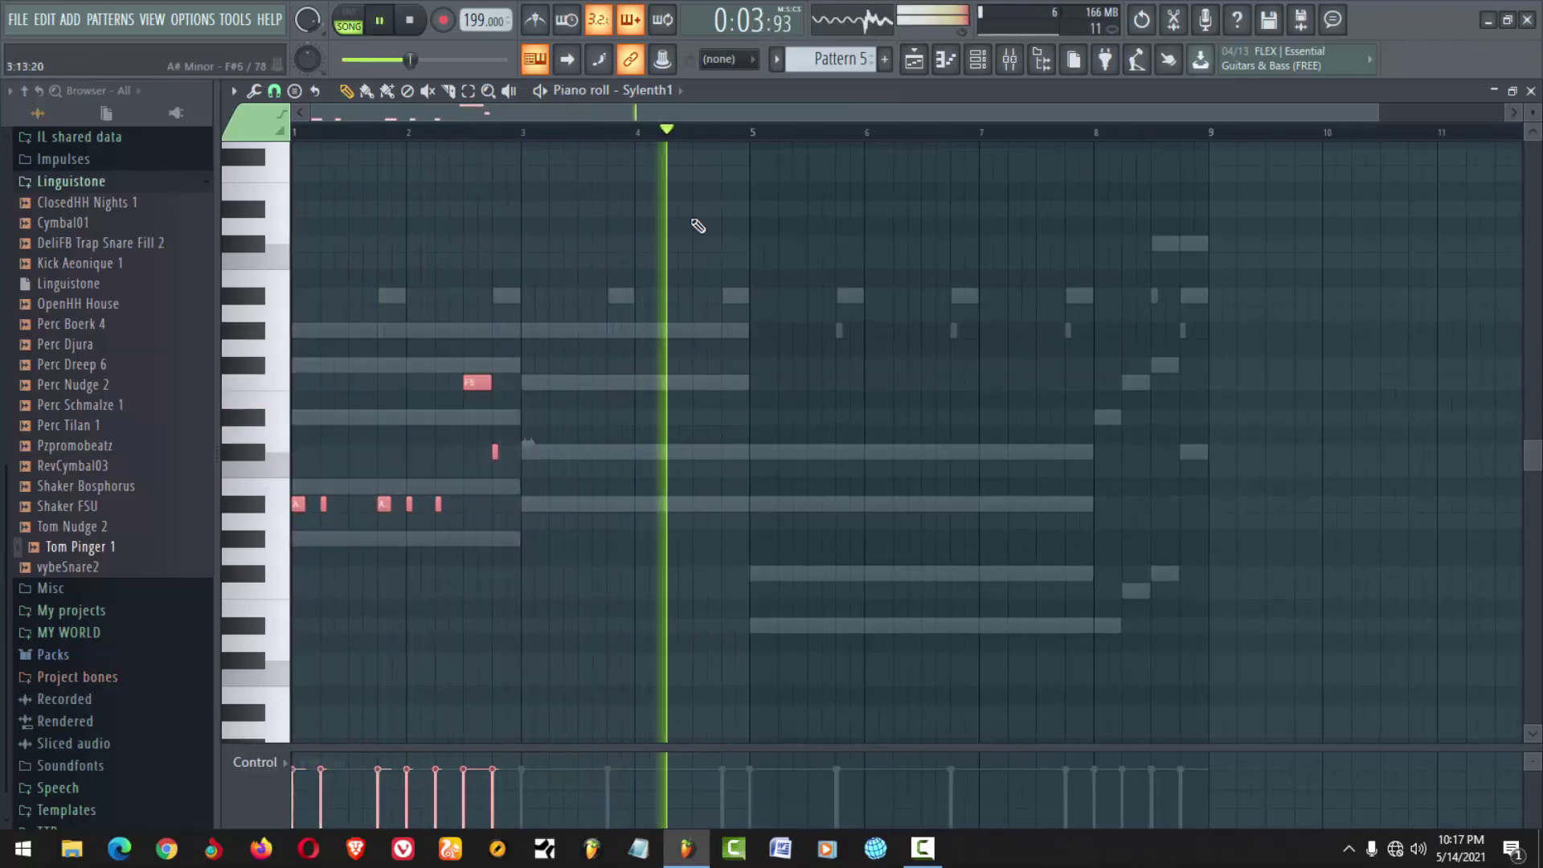
key("space")
key("ctrl+b")
key("ctrl+b")
key("ctrl+b")
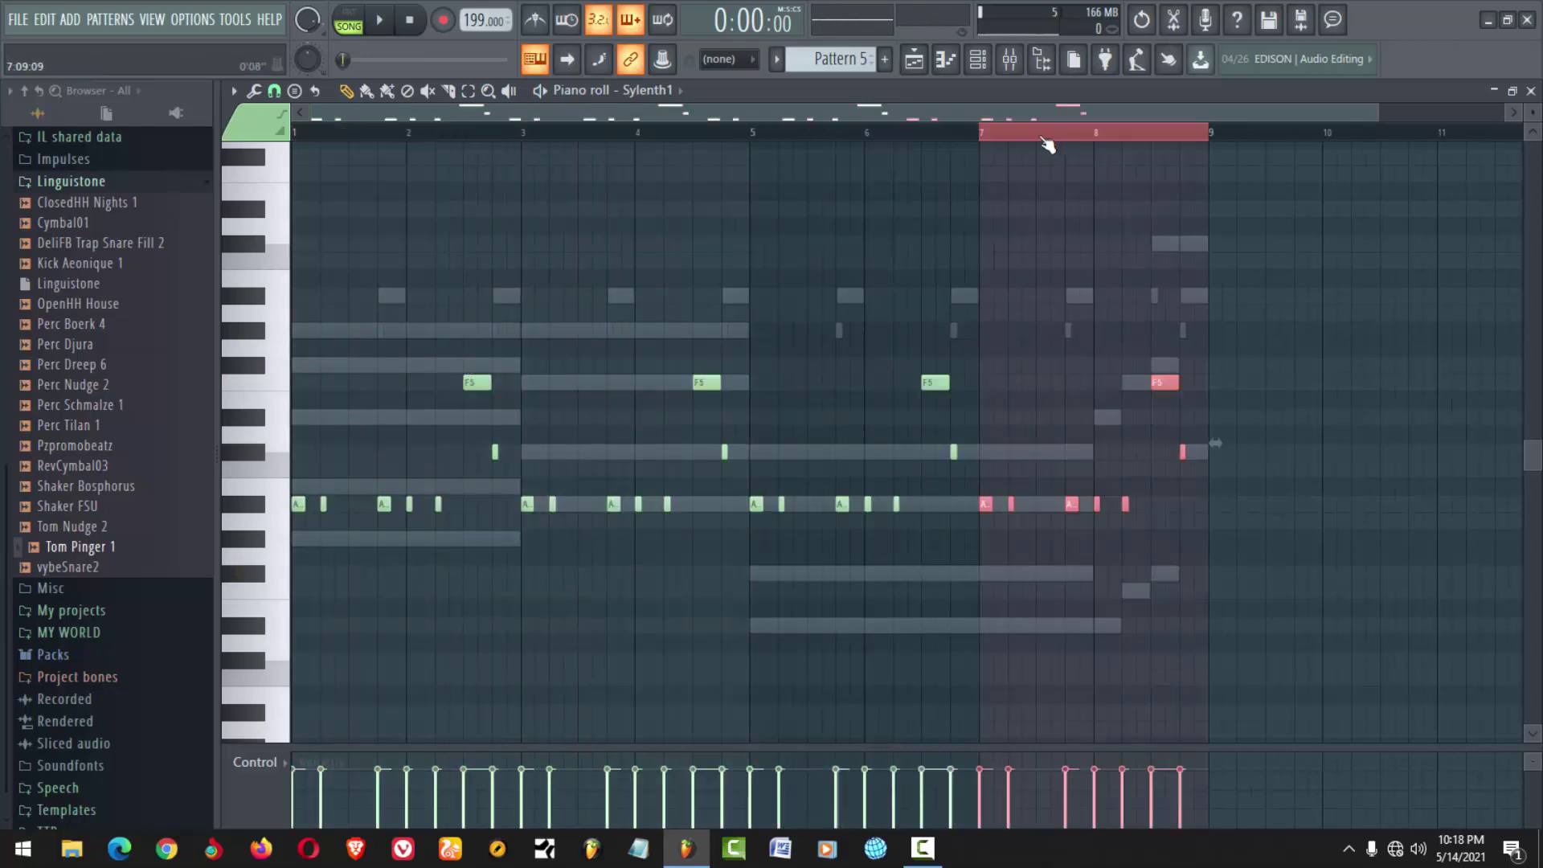
key("ctrl+d")
key("space")
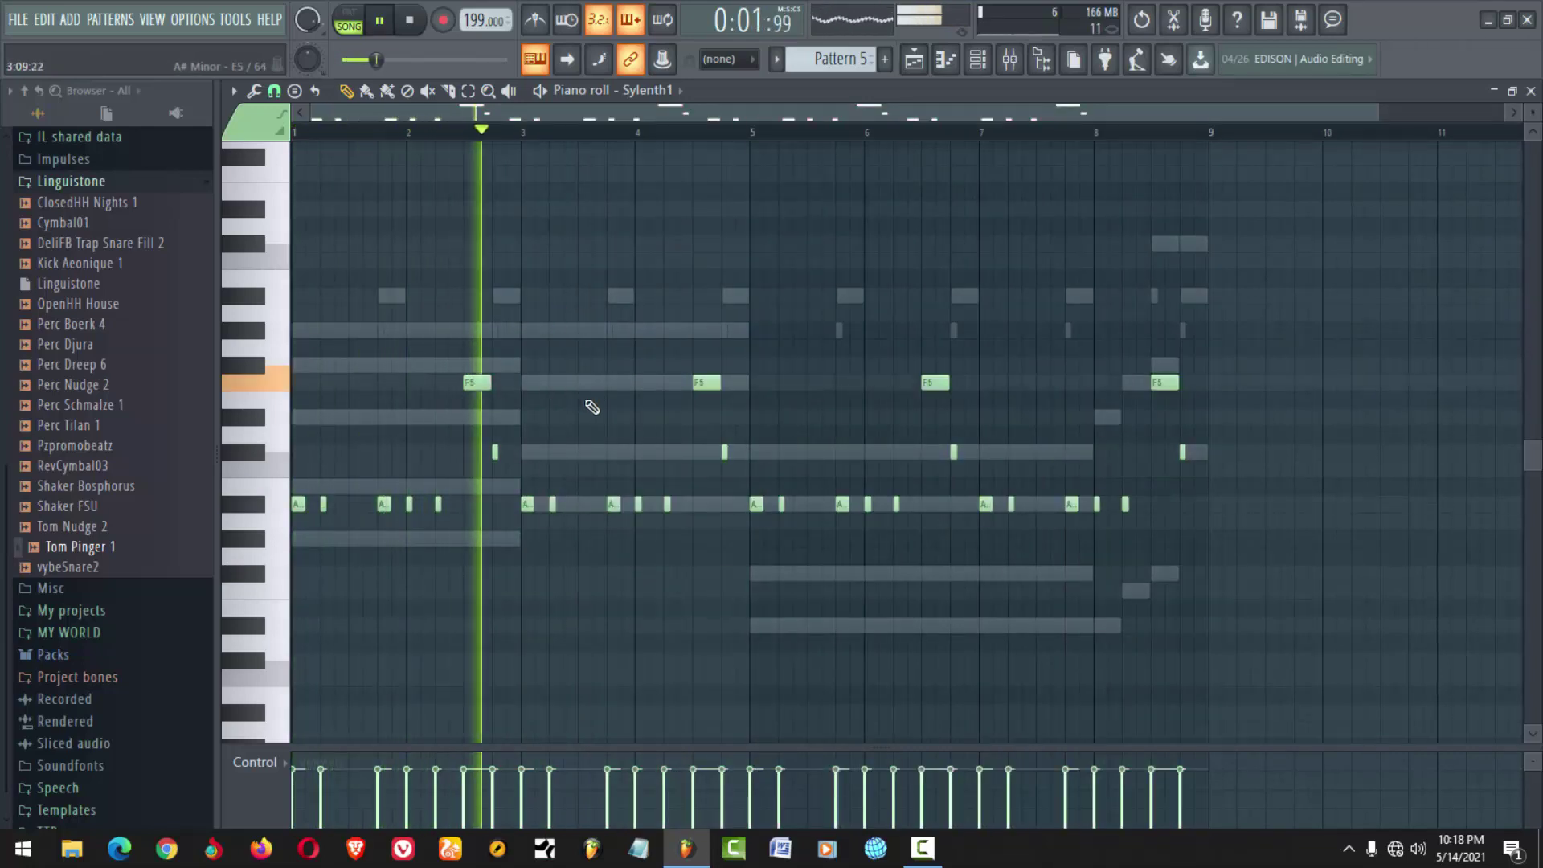
Insert an Xpand!2 channel above Purity with the FL Keys chords, and audition it soloed on the +02 Glitter Pad preset
left_click(977, 59)
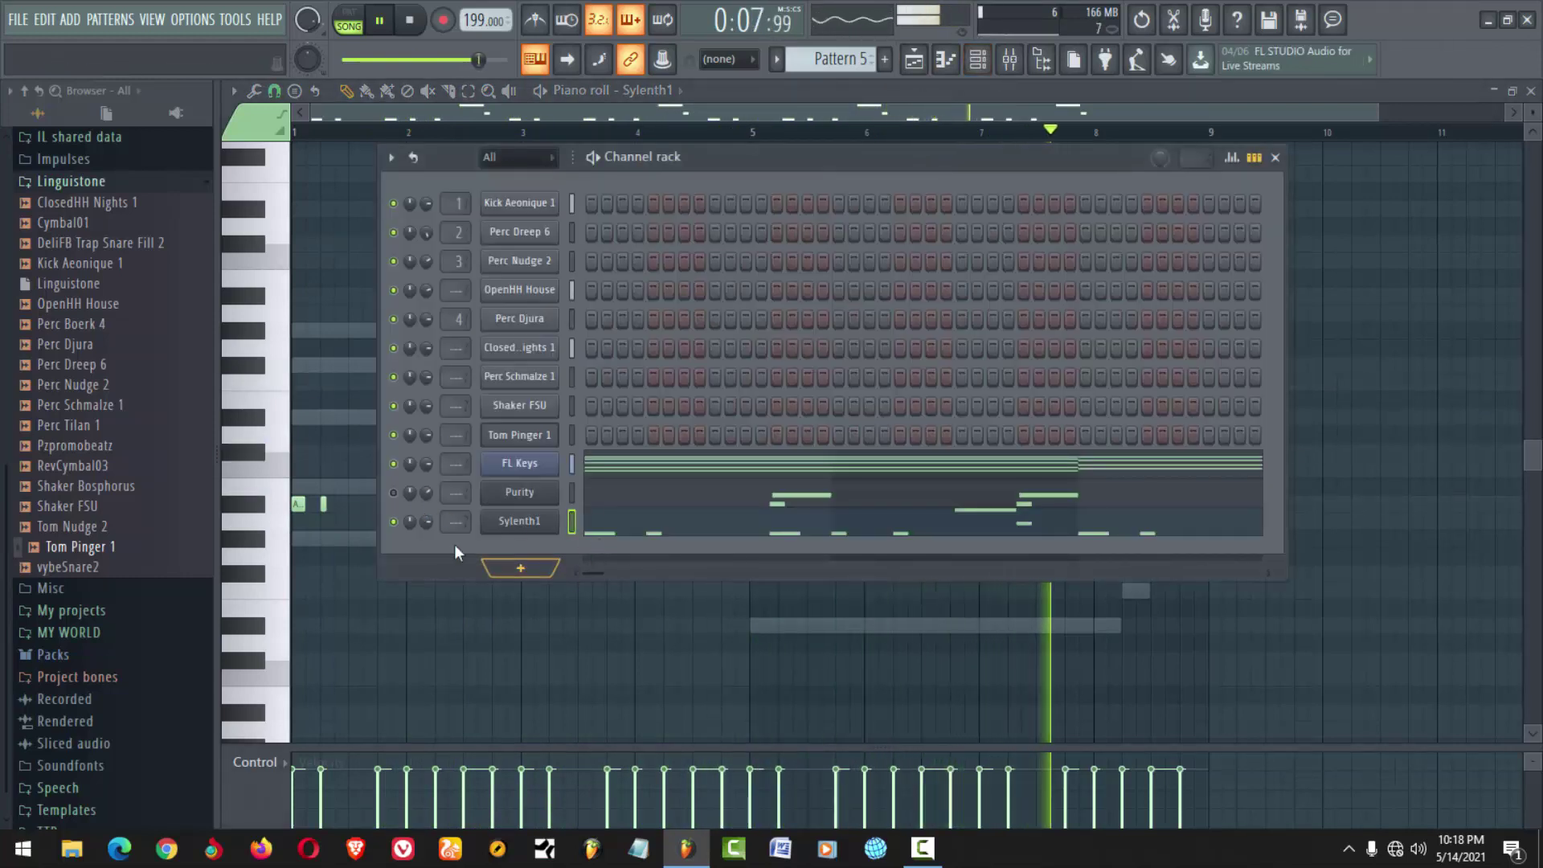
key("space")
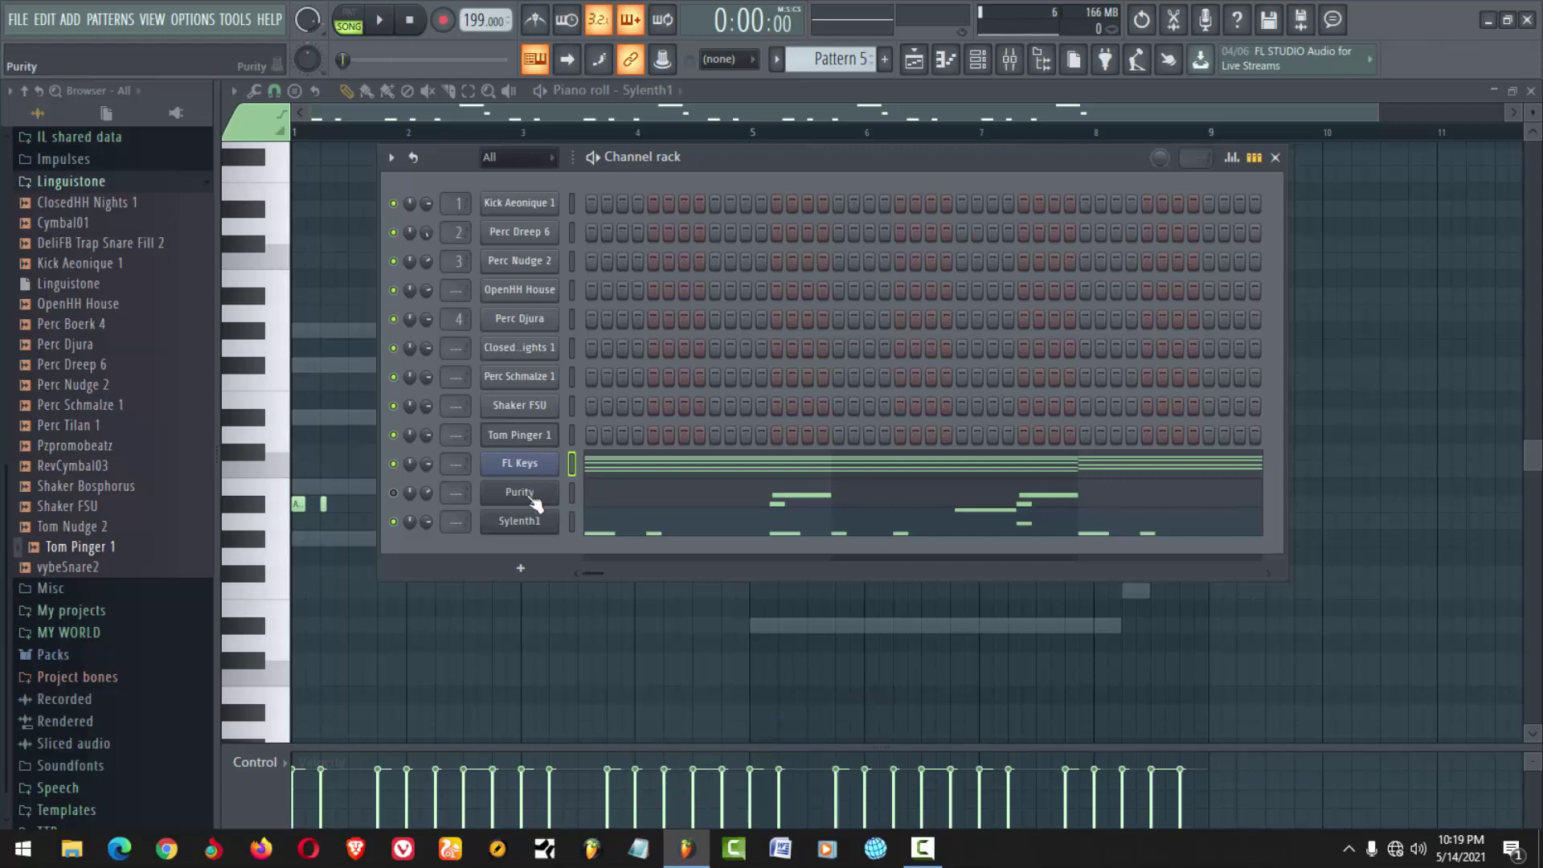
right_click(523, 493)
mouse_move(630, 625)
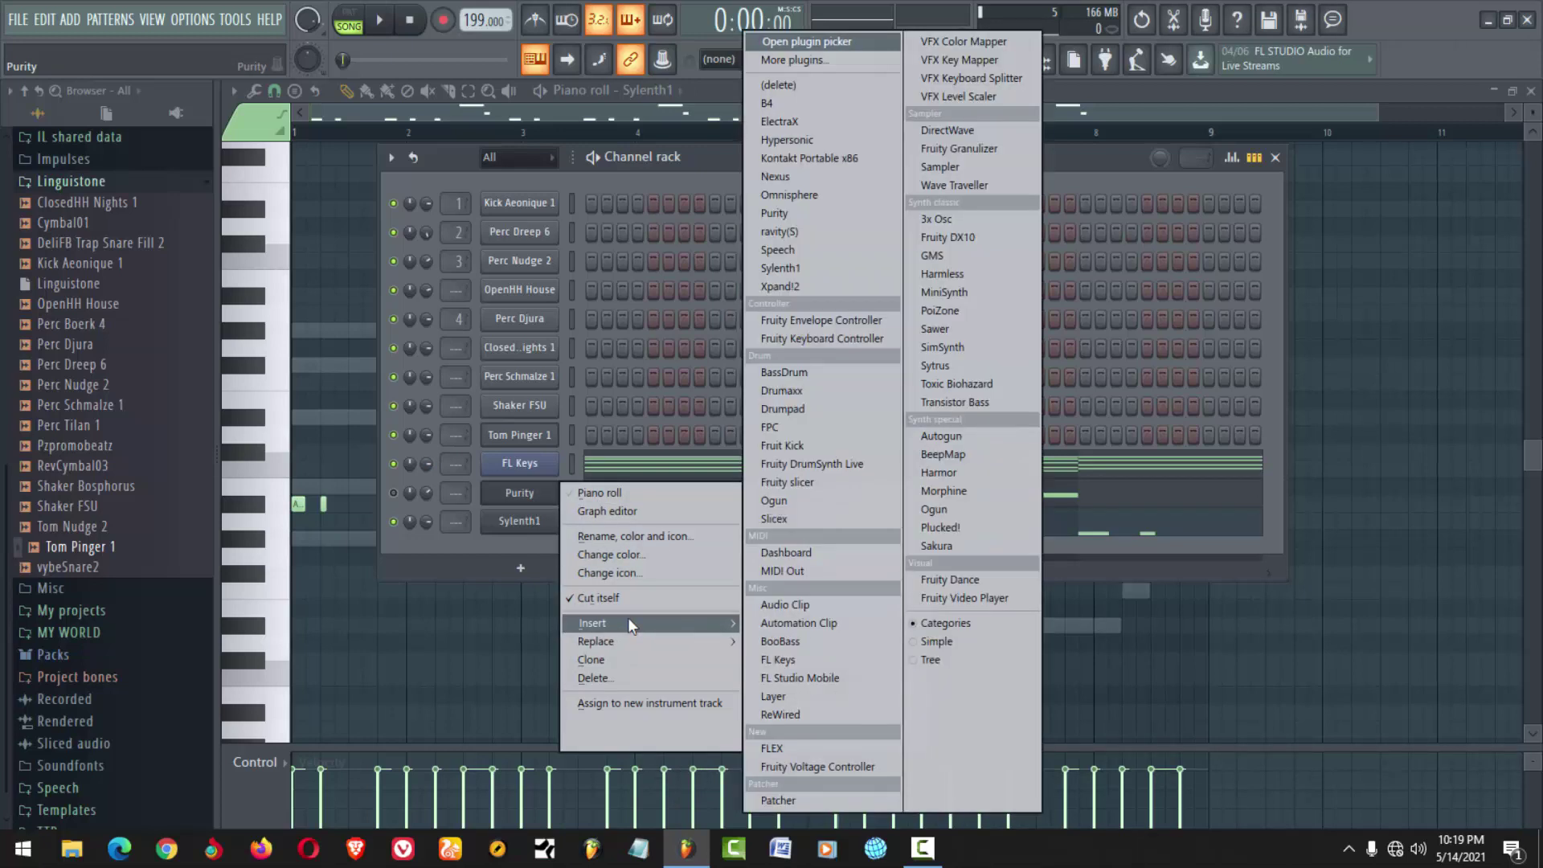
left_click(807, 284)
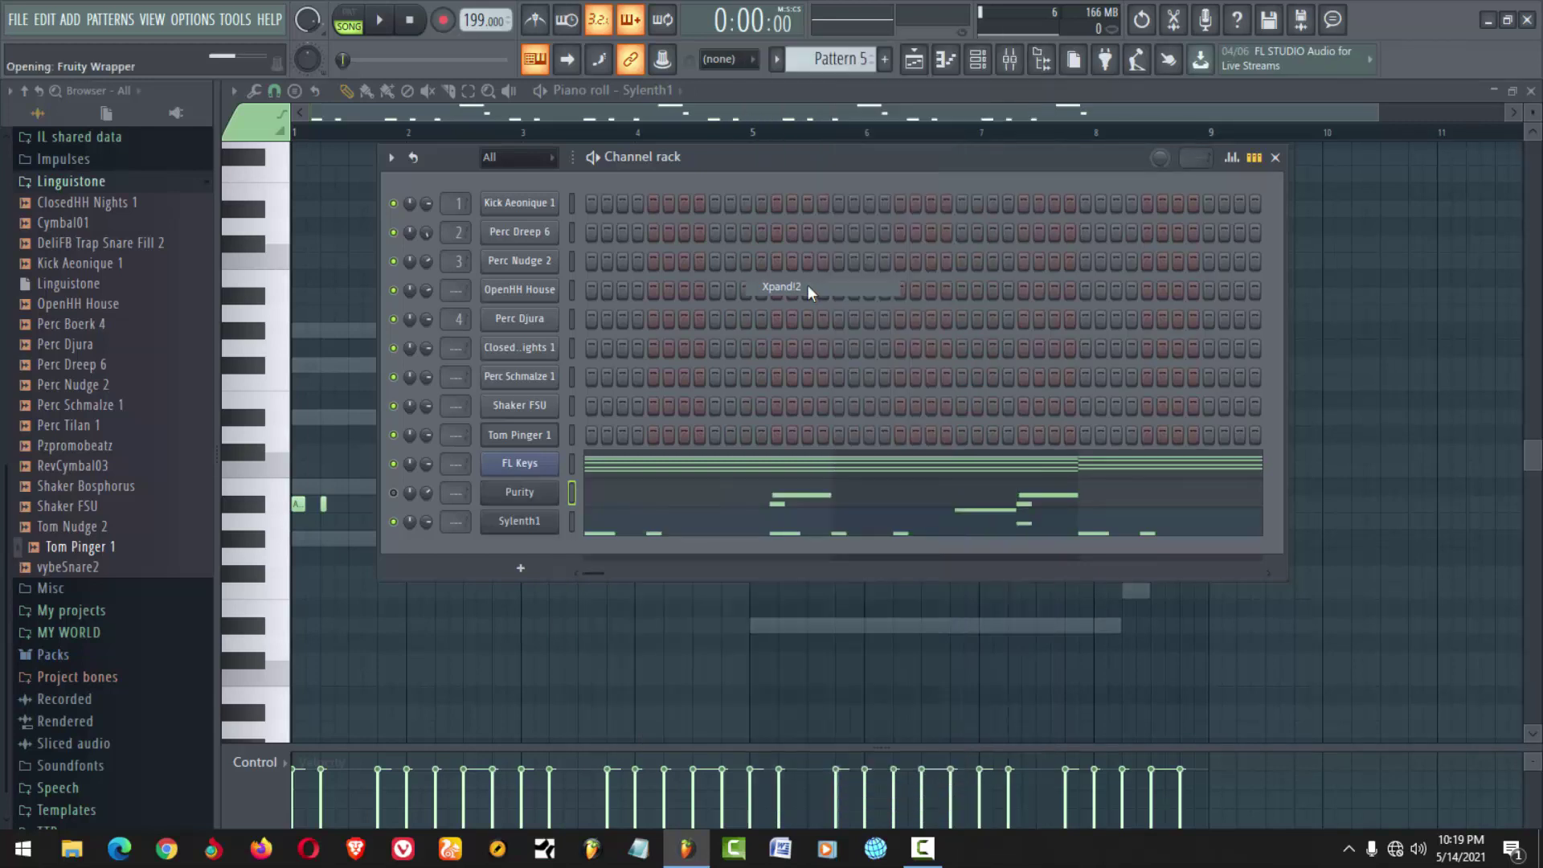
key("space")
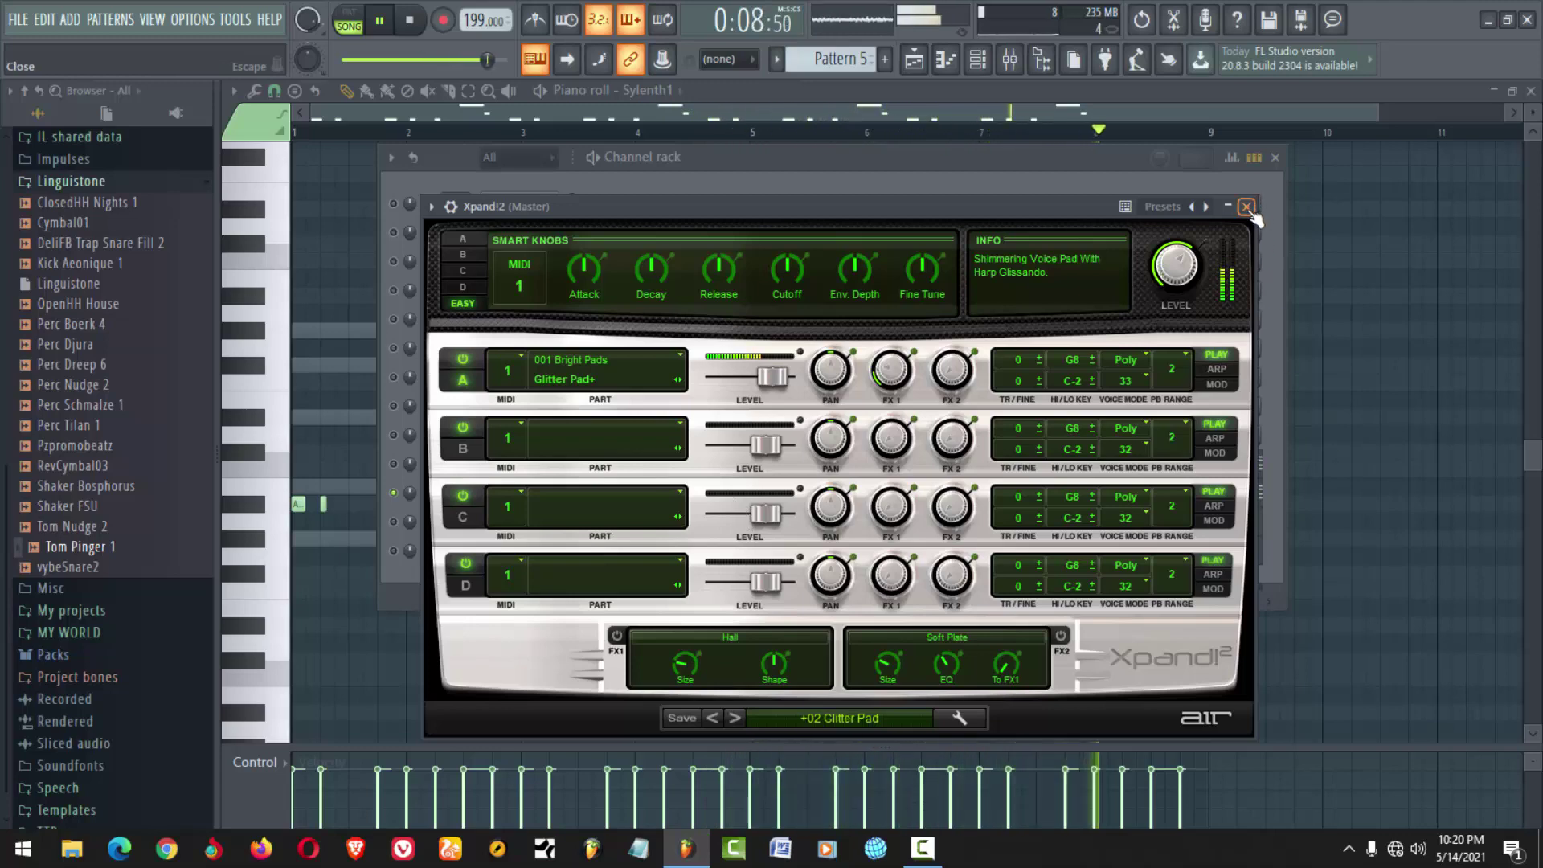
left_click(1248, 208)
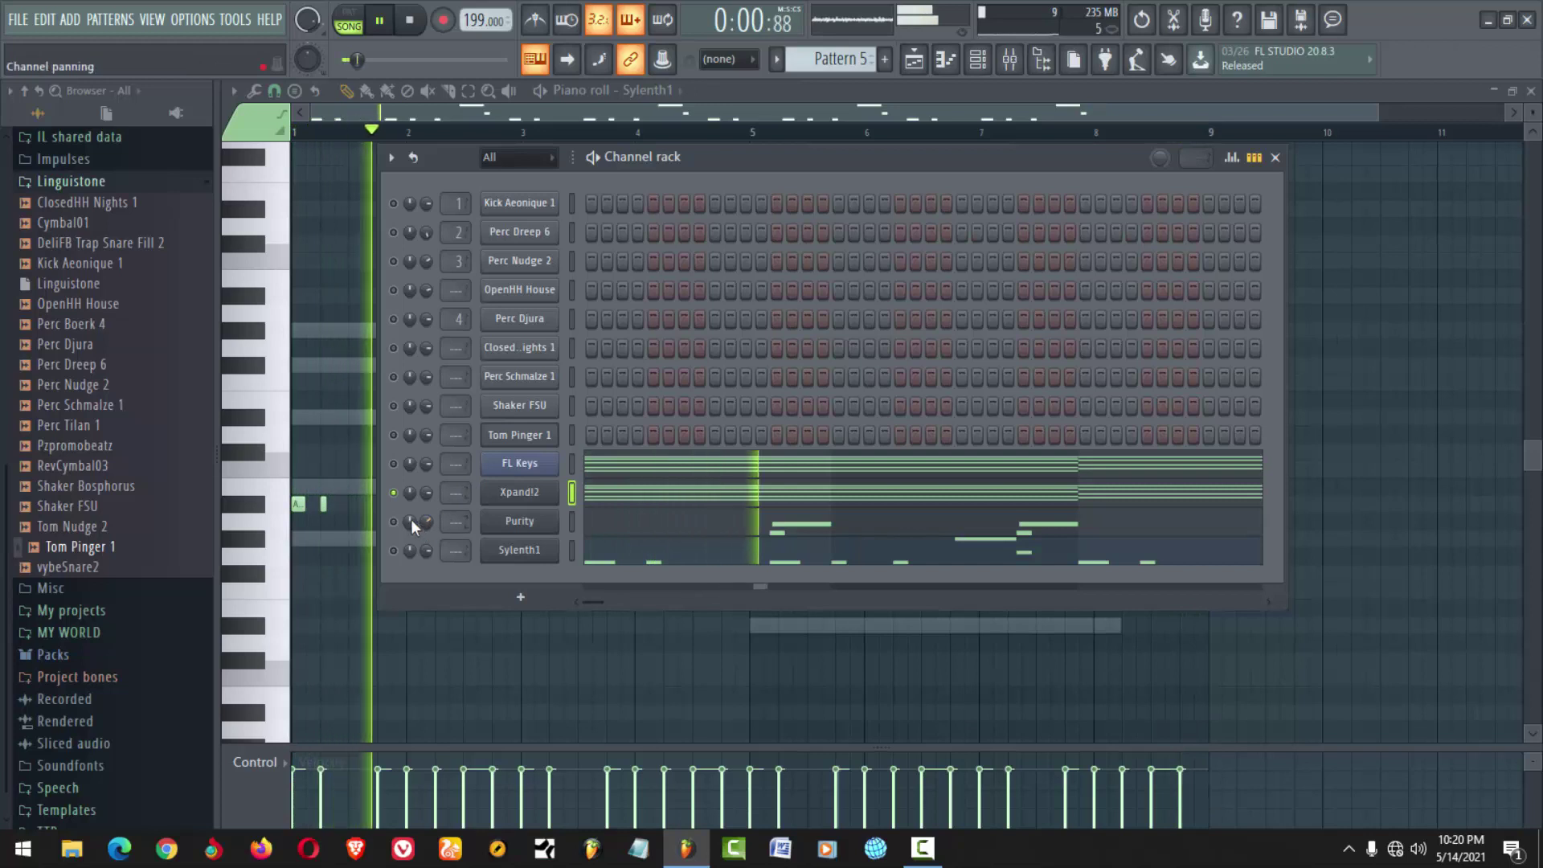
Set the FL Keys sound to Rhodes (FL) and raise its channel volume slightly while it plays
left_click(531, 465)
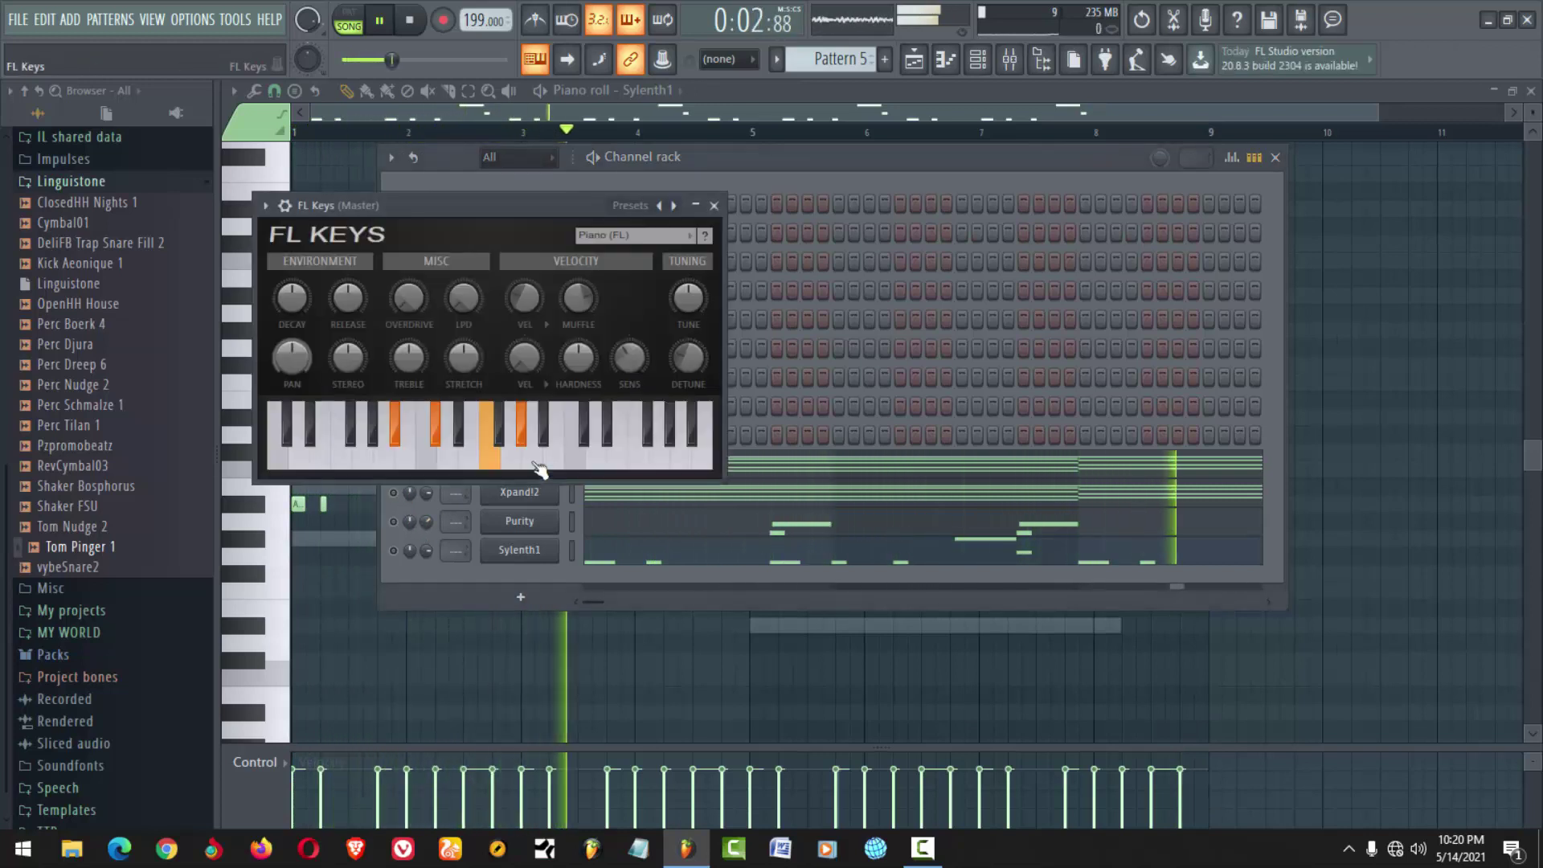
key("space")
left_click(623, 235)
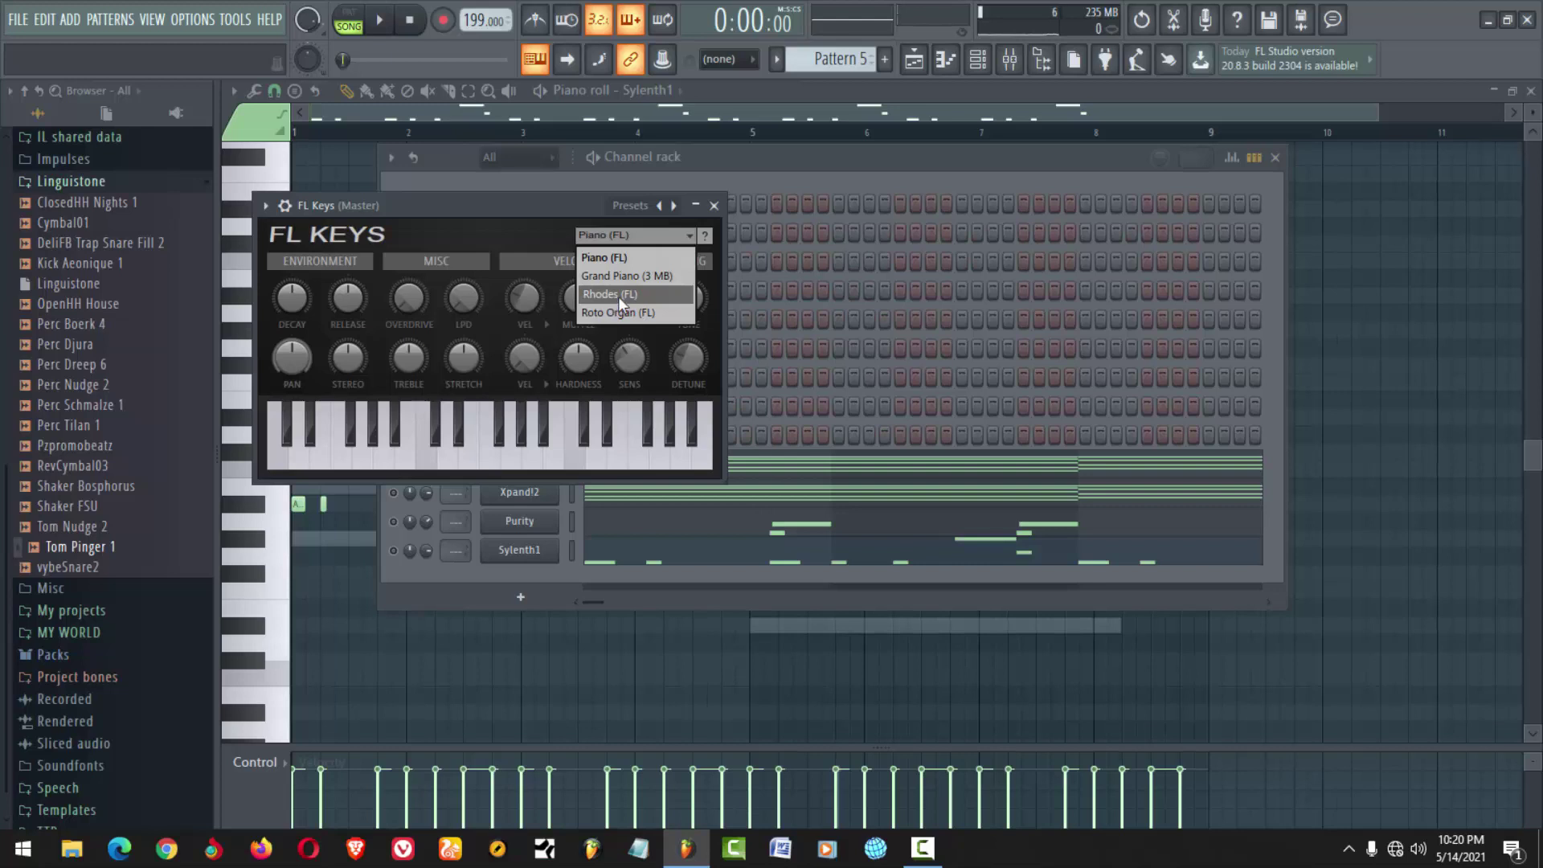
left_click(619, 295)
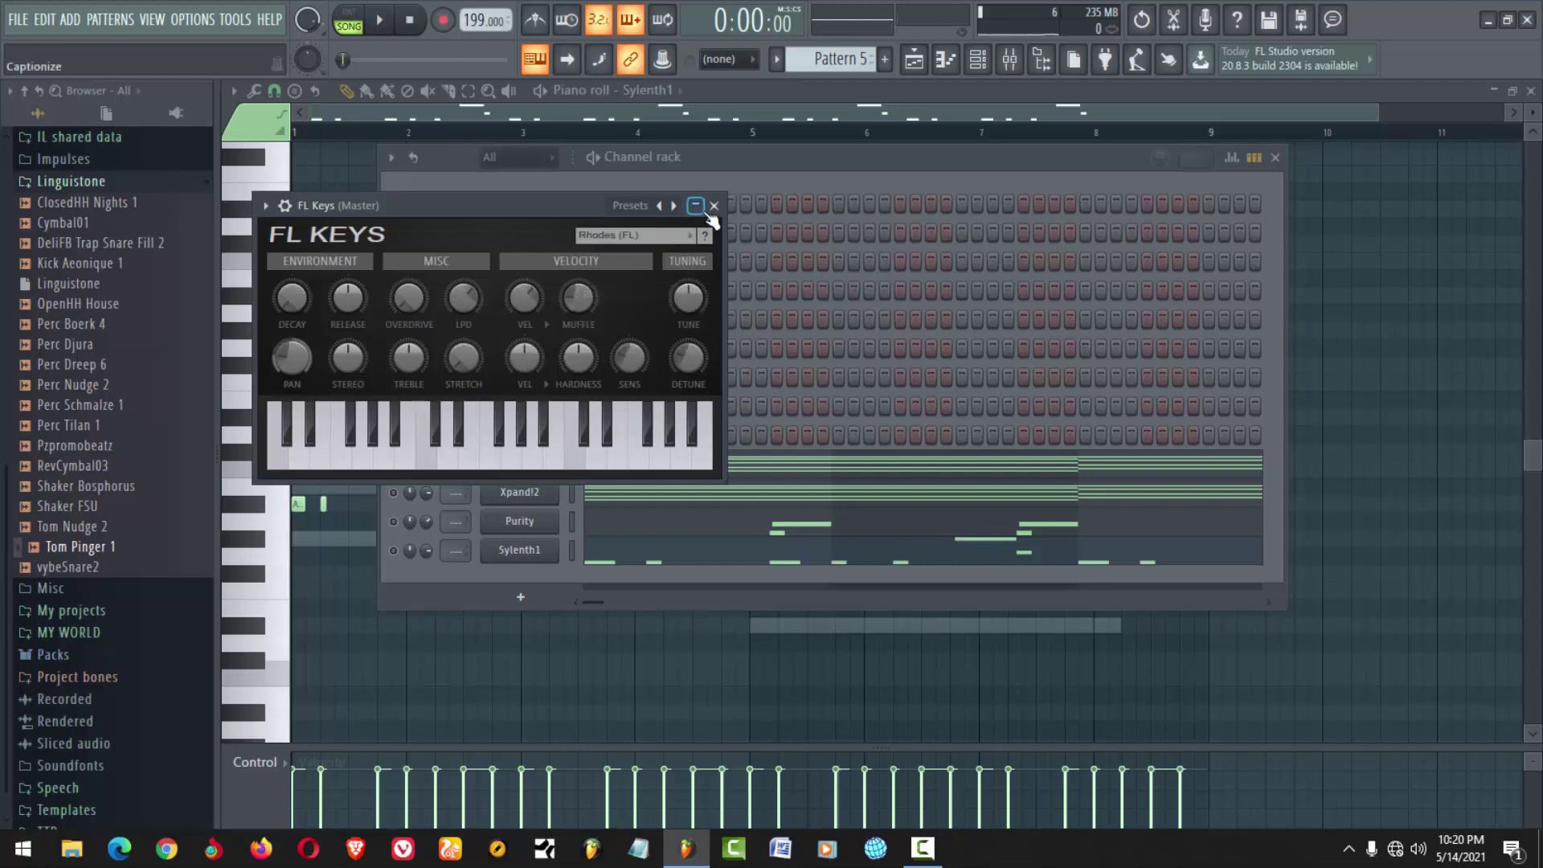
left_click(714, 206)
key("space")
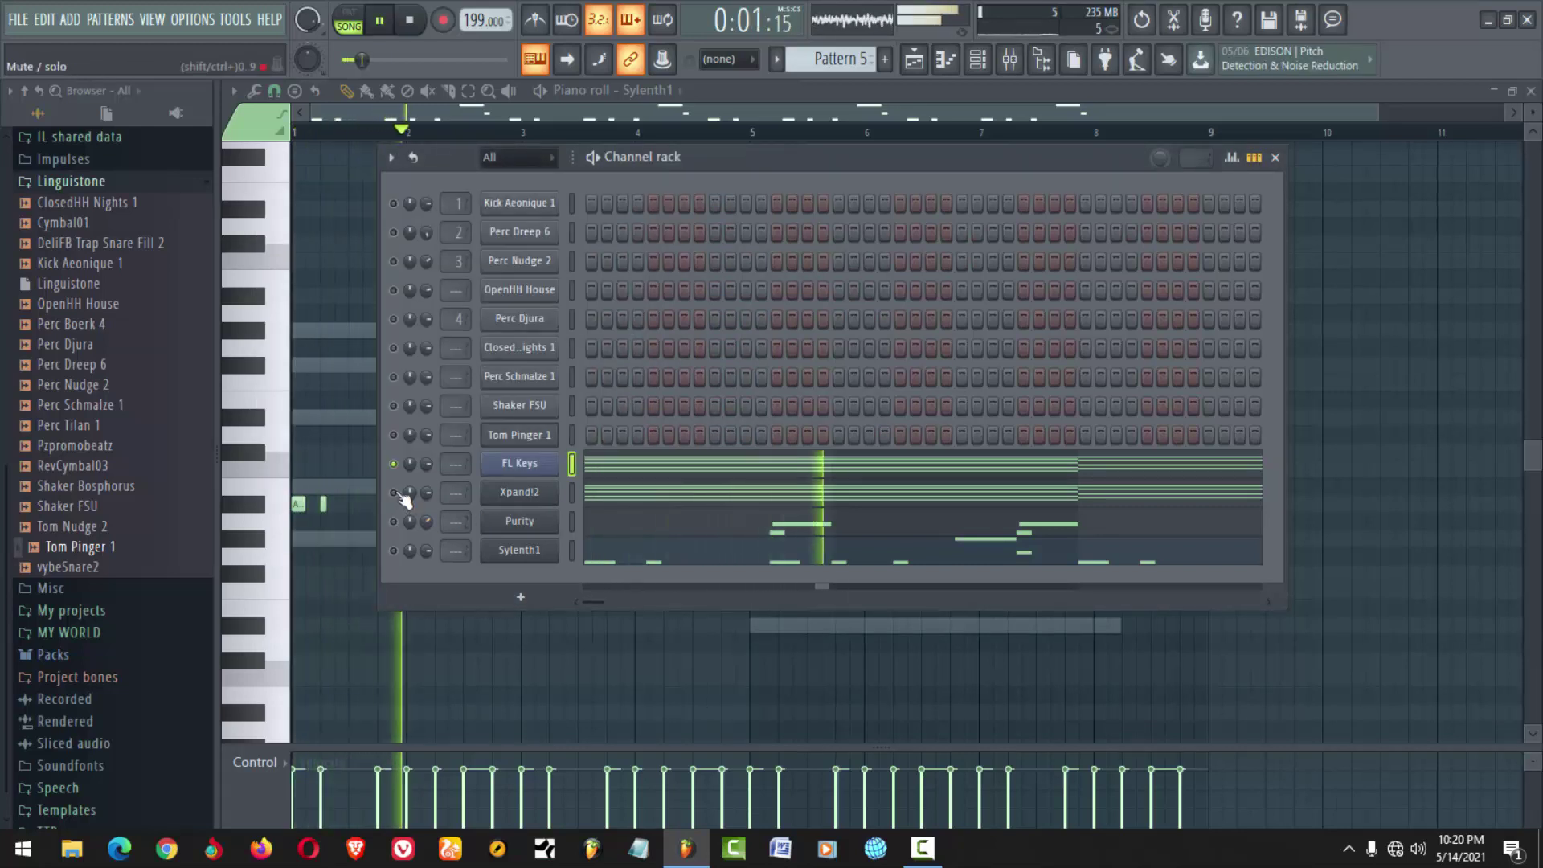
mouse_move(427, 464)
left_mouse_down()
mouse_move(427, 486)
mouse_move(426, 457)
left_mouse_up()
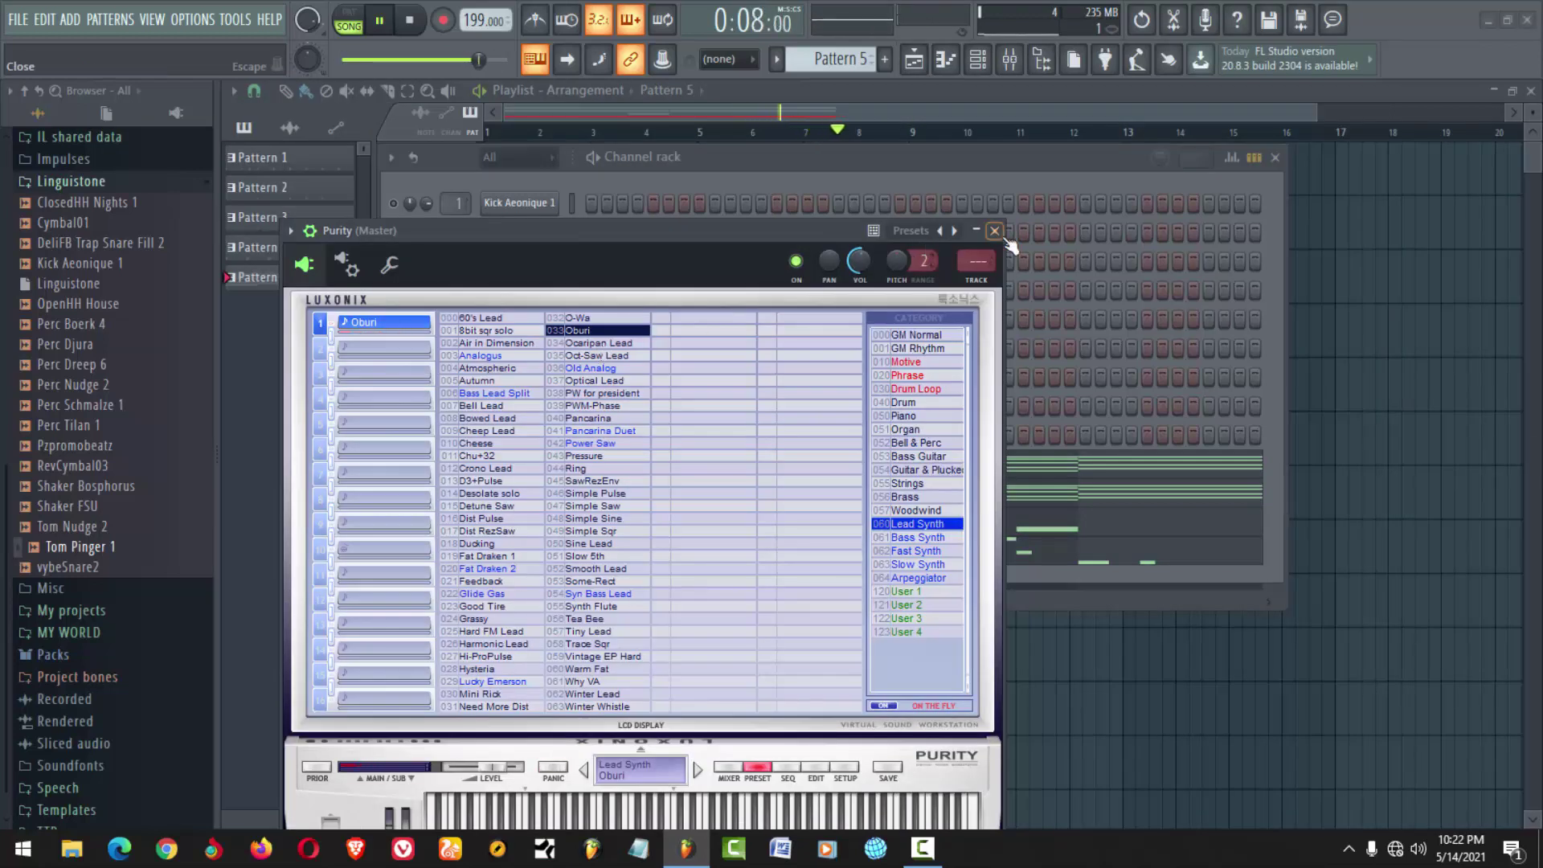
Stop playback, close Purity, and audition Nexus sub presets, settling on Devils Night Sub
left_click(995, 230)
key("space")
left_click(450, 581)
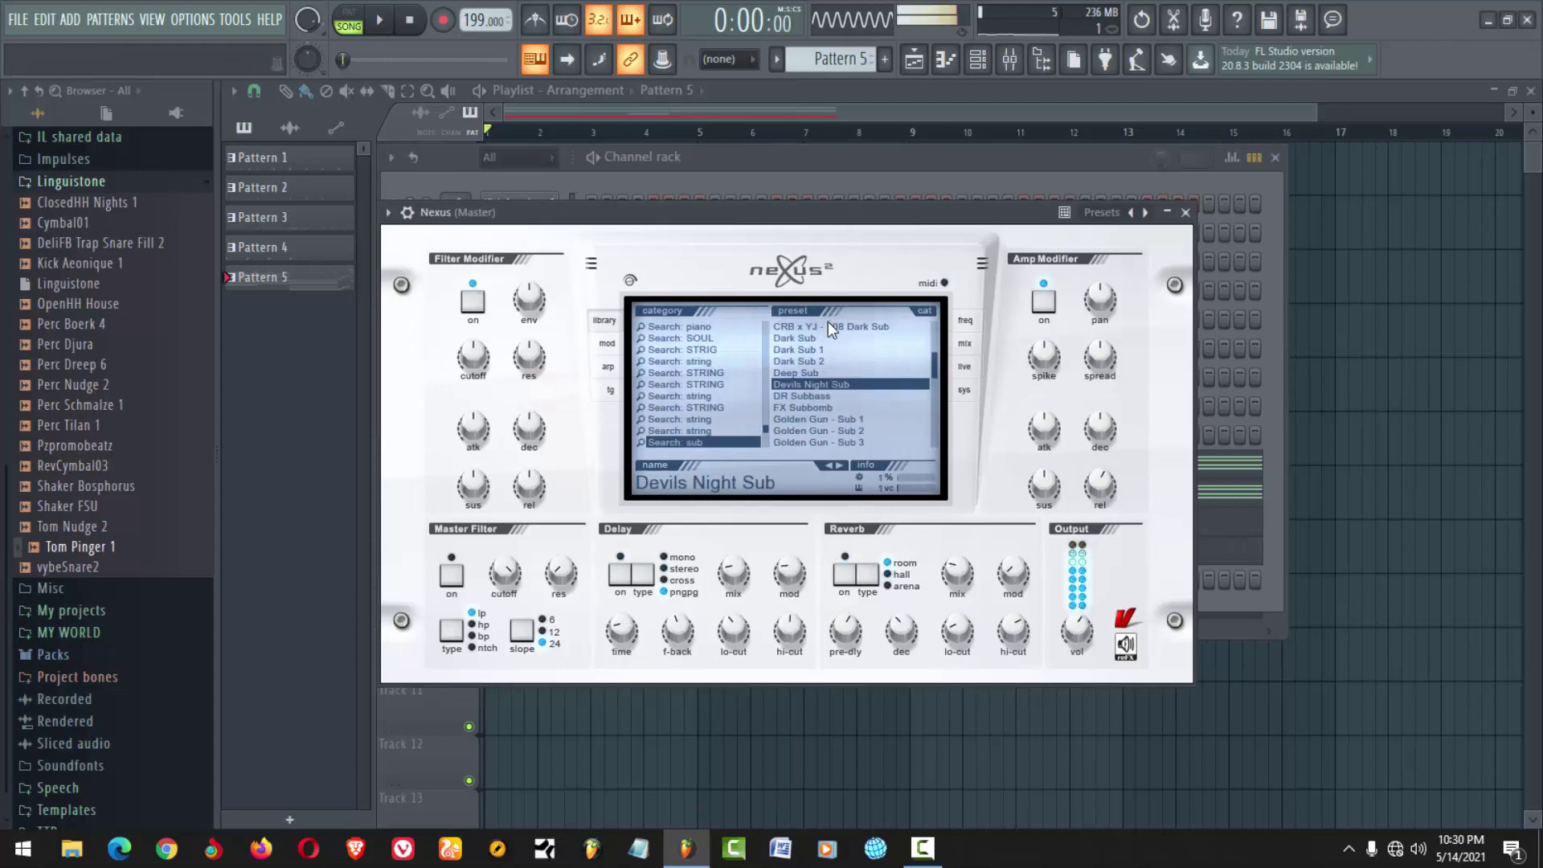
left_click(826, 374)
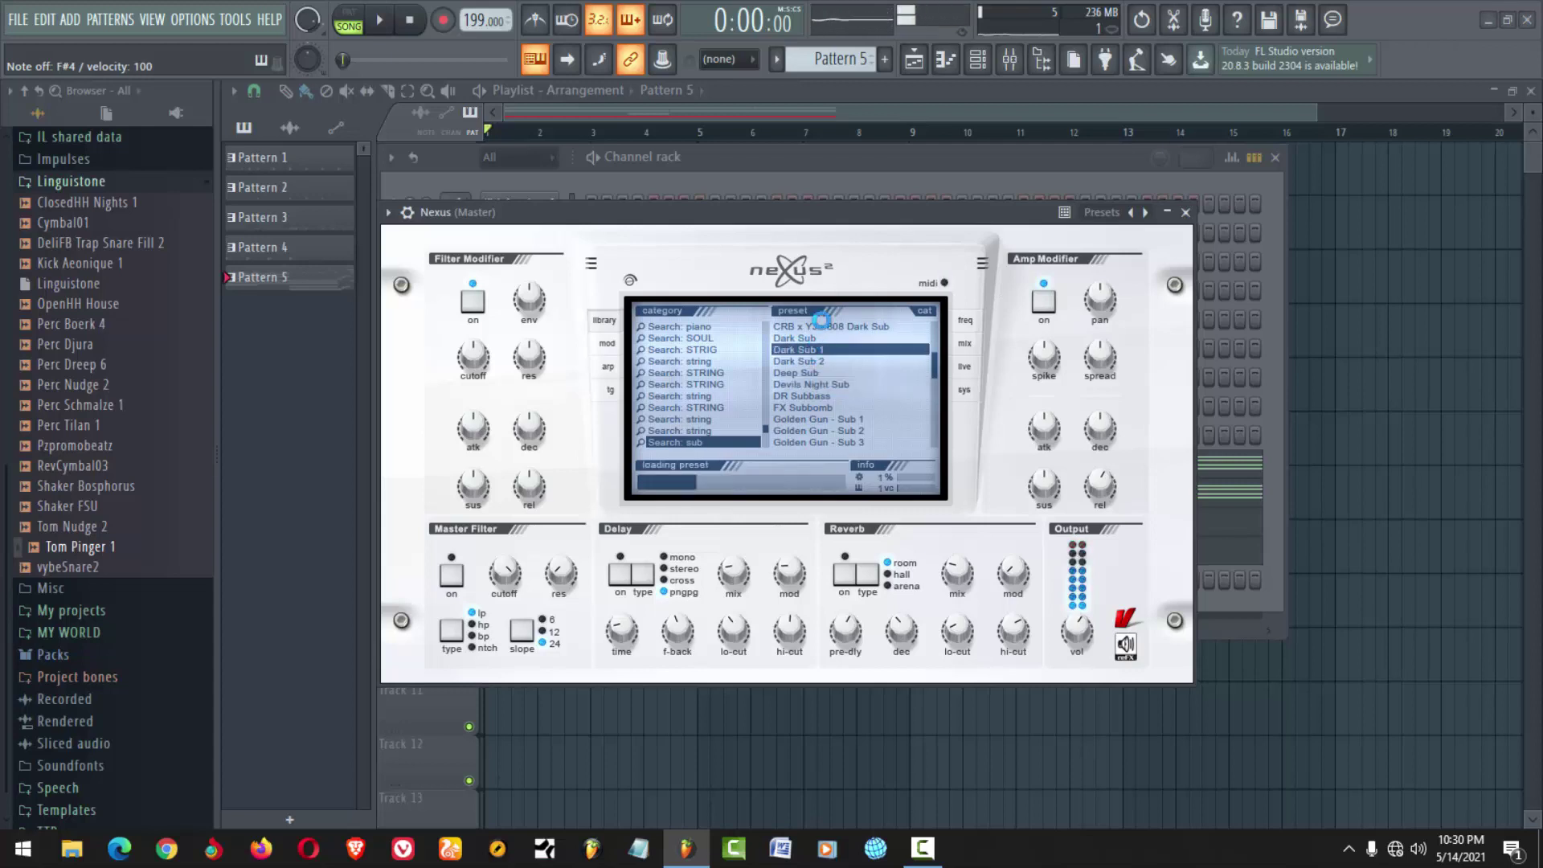
left_click(834, 386)
left_click(1186, 212)
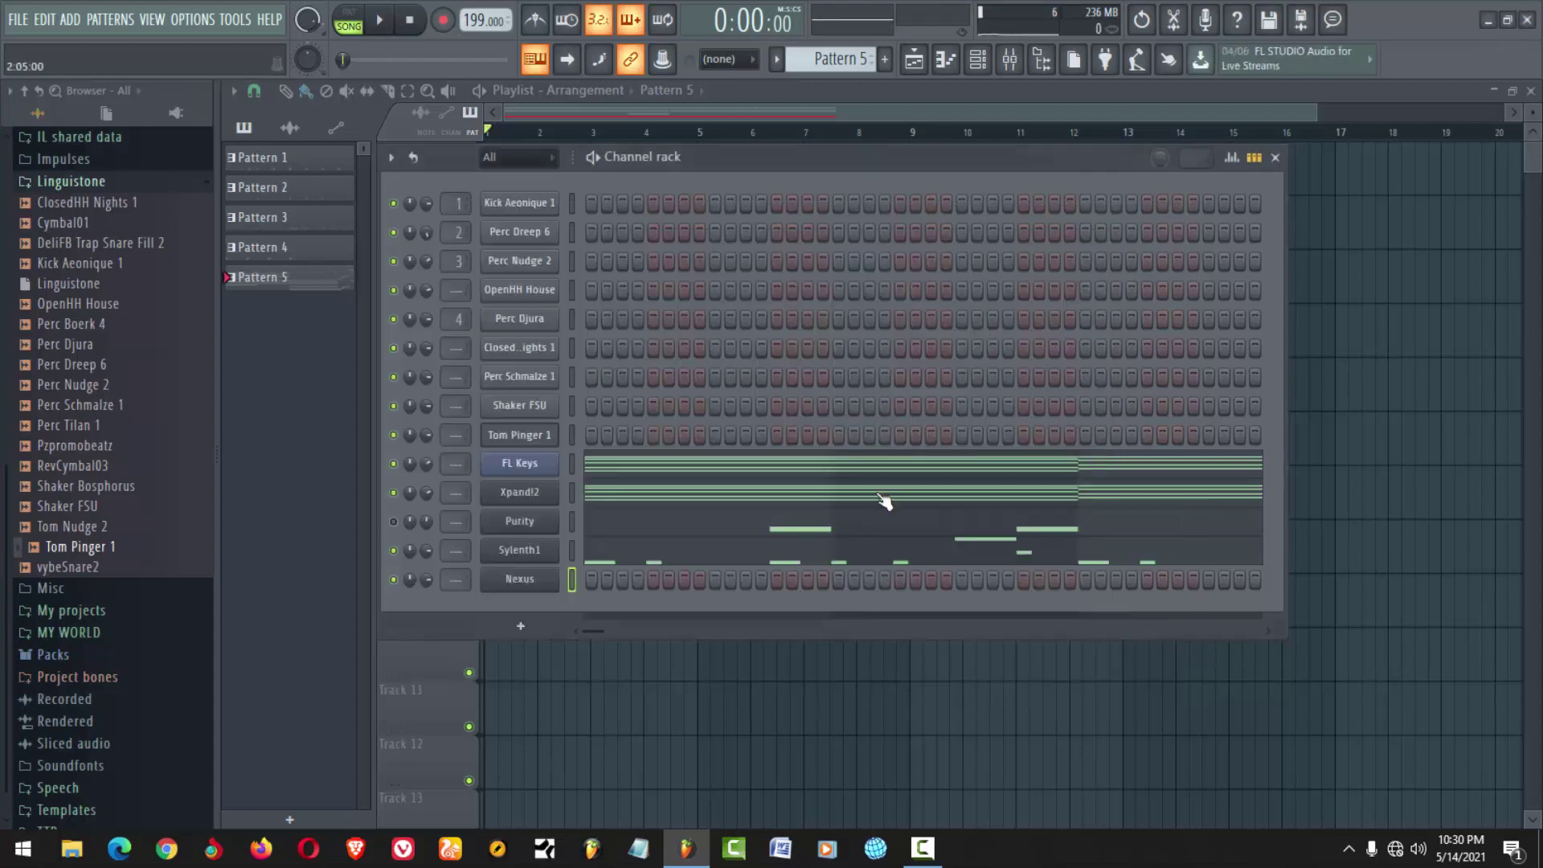
Start a Nexus bassline with G#4 held over bars 1–2, A#4 over bars 3–4, and D#4 from bar 5, checking it in playback
right_click(521, 578)
left_click(625, 553)
key("space")
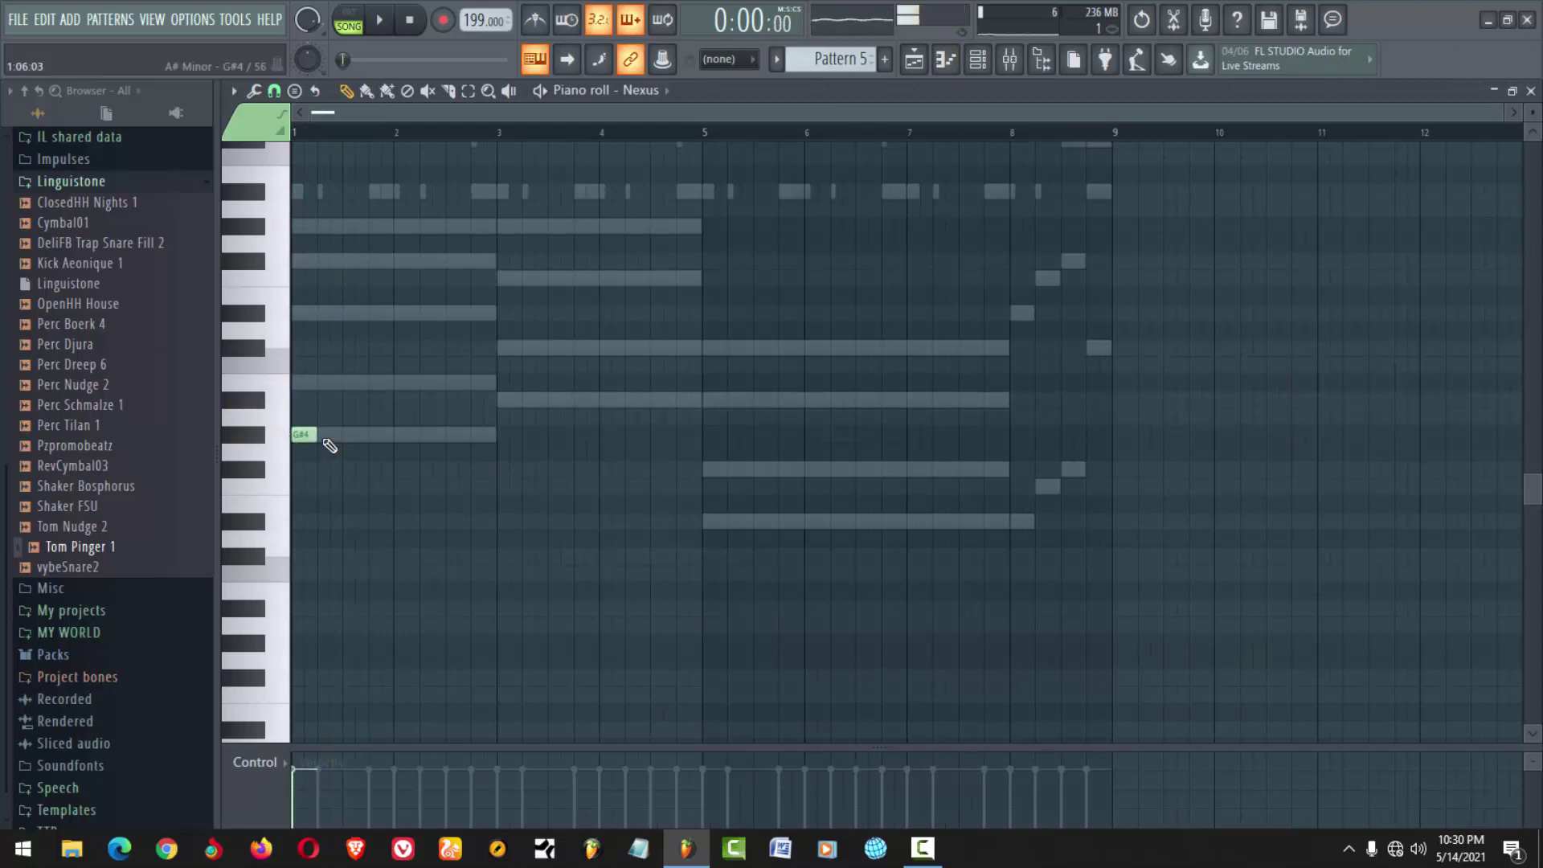
left_click_drag(494, 448, 499, 441)
key("space")
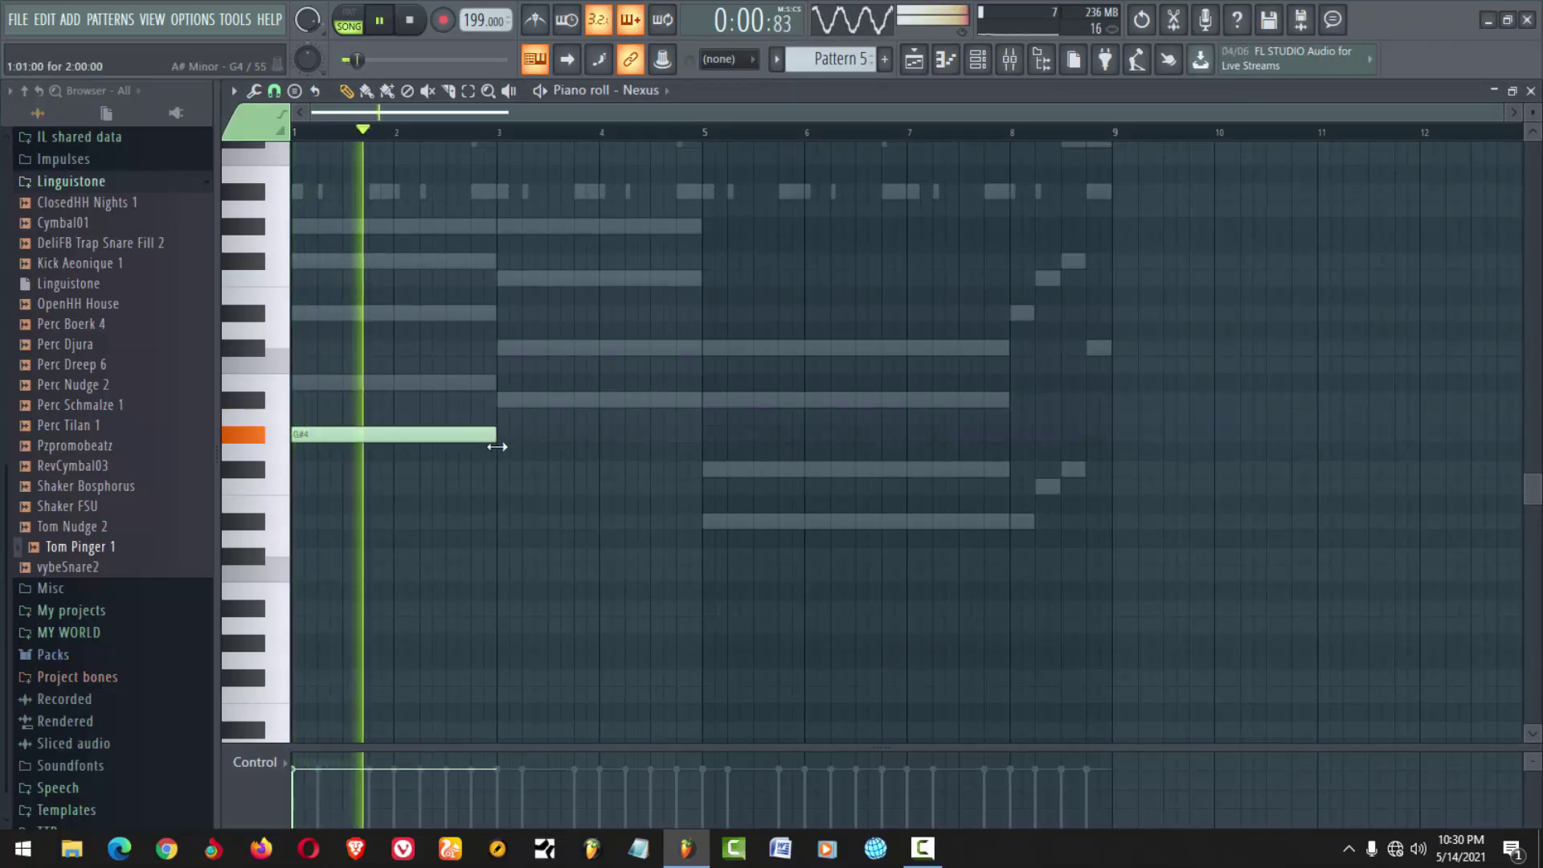
left_click(510, 401)
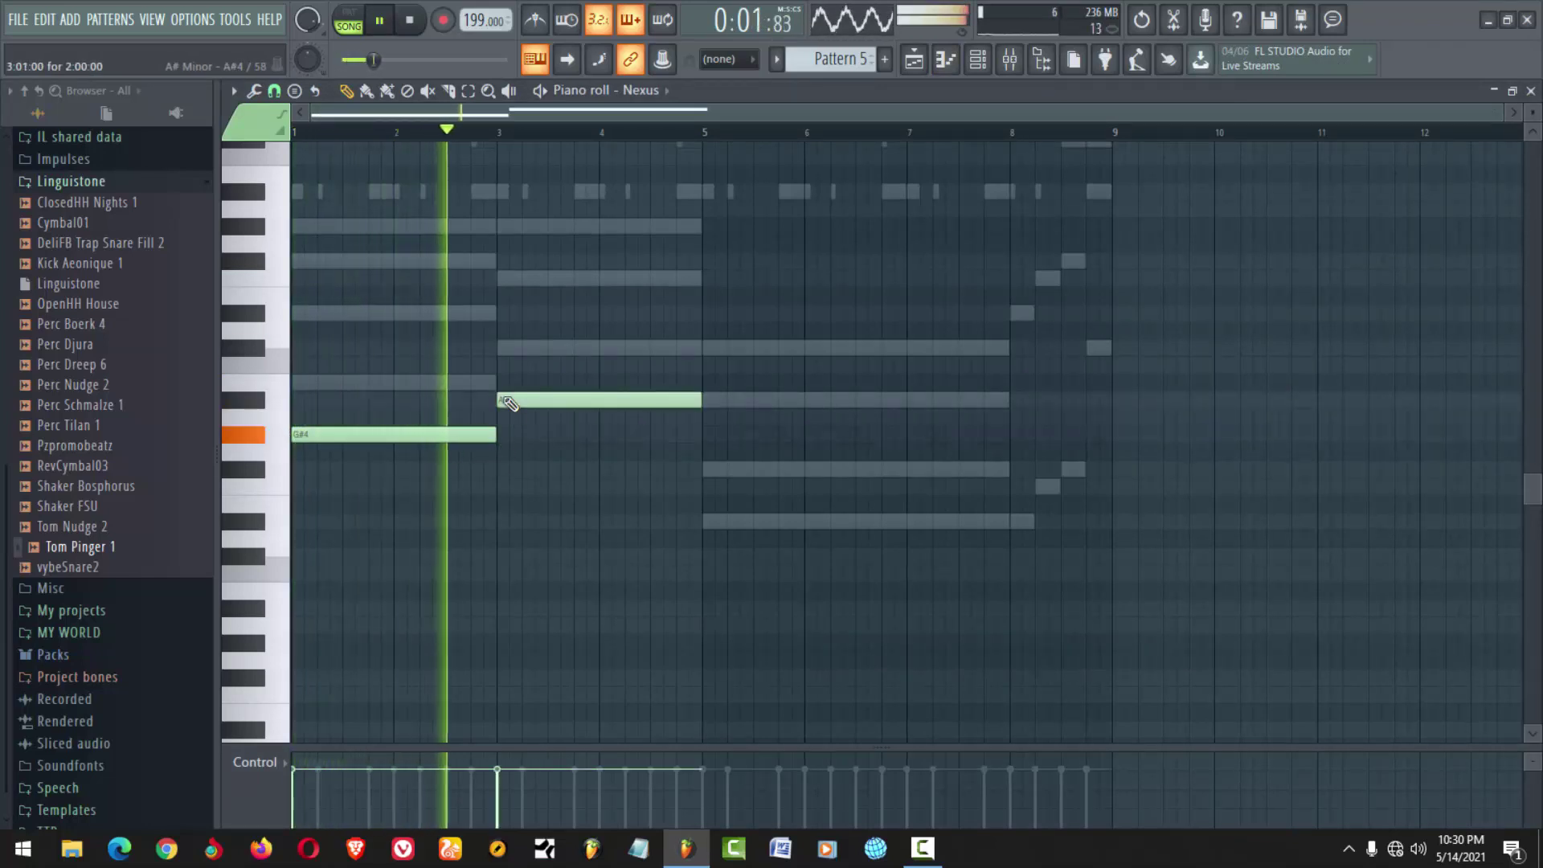
left_click(707, 523)
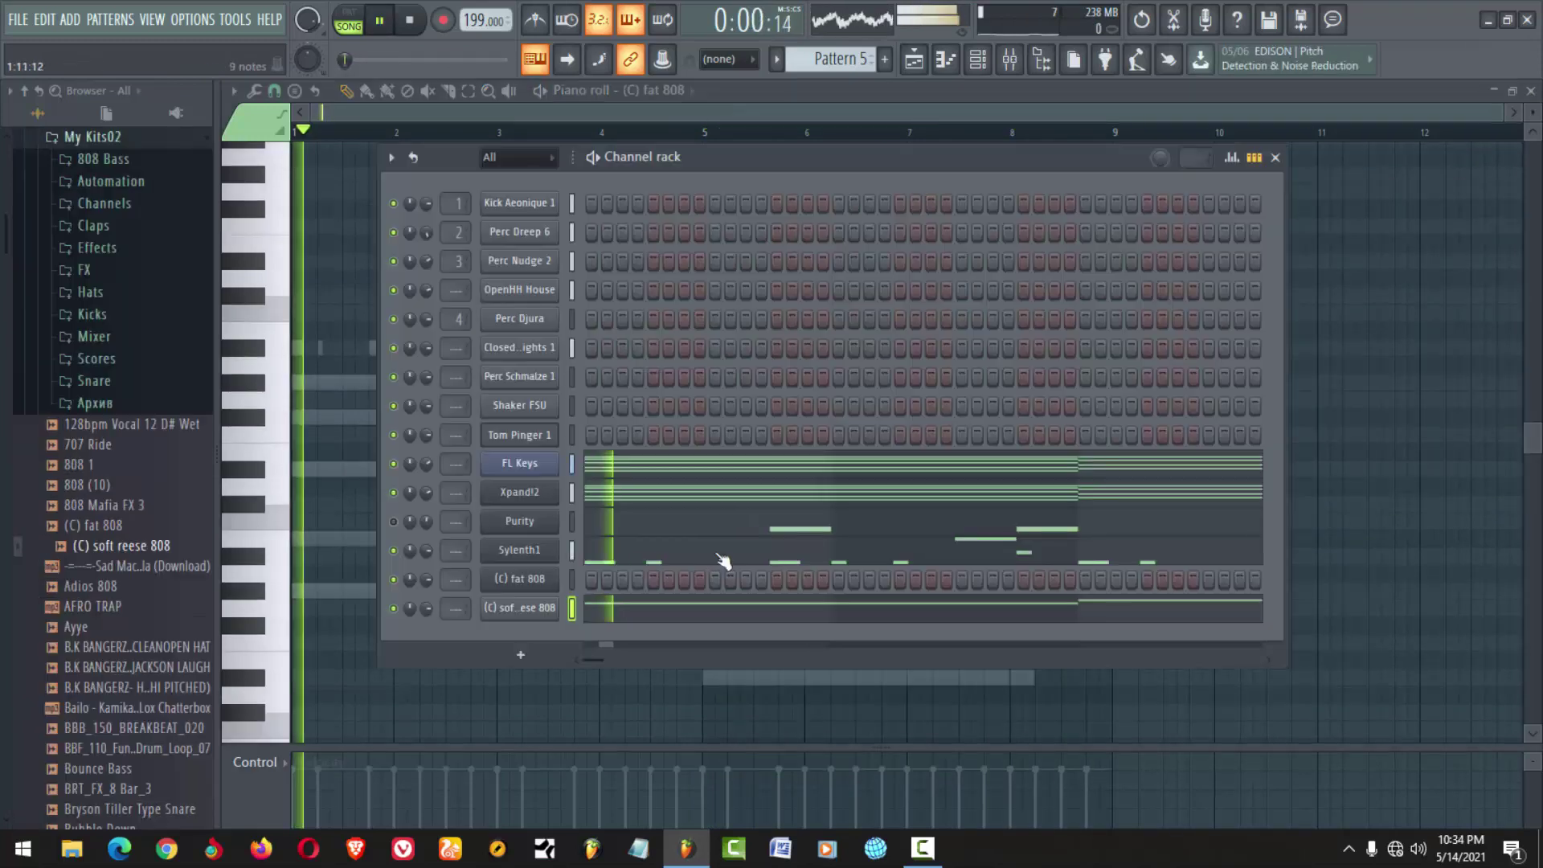
Examine the notes of the (C) soft reese 808 bassline and play it back
left_click(623, 610)
key("space")
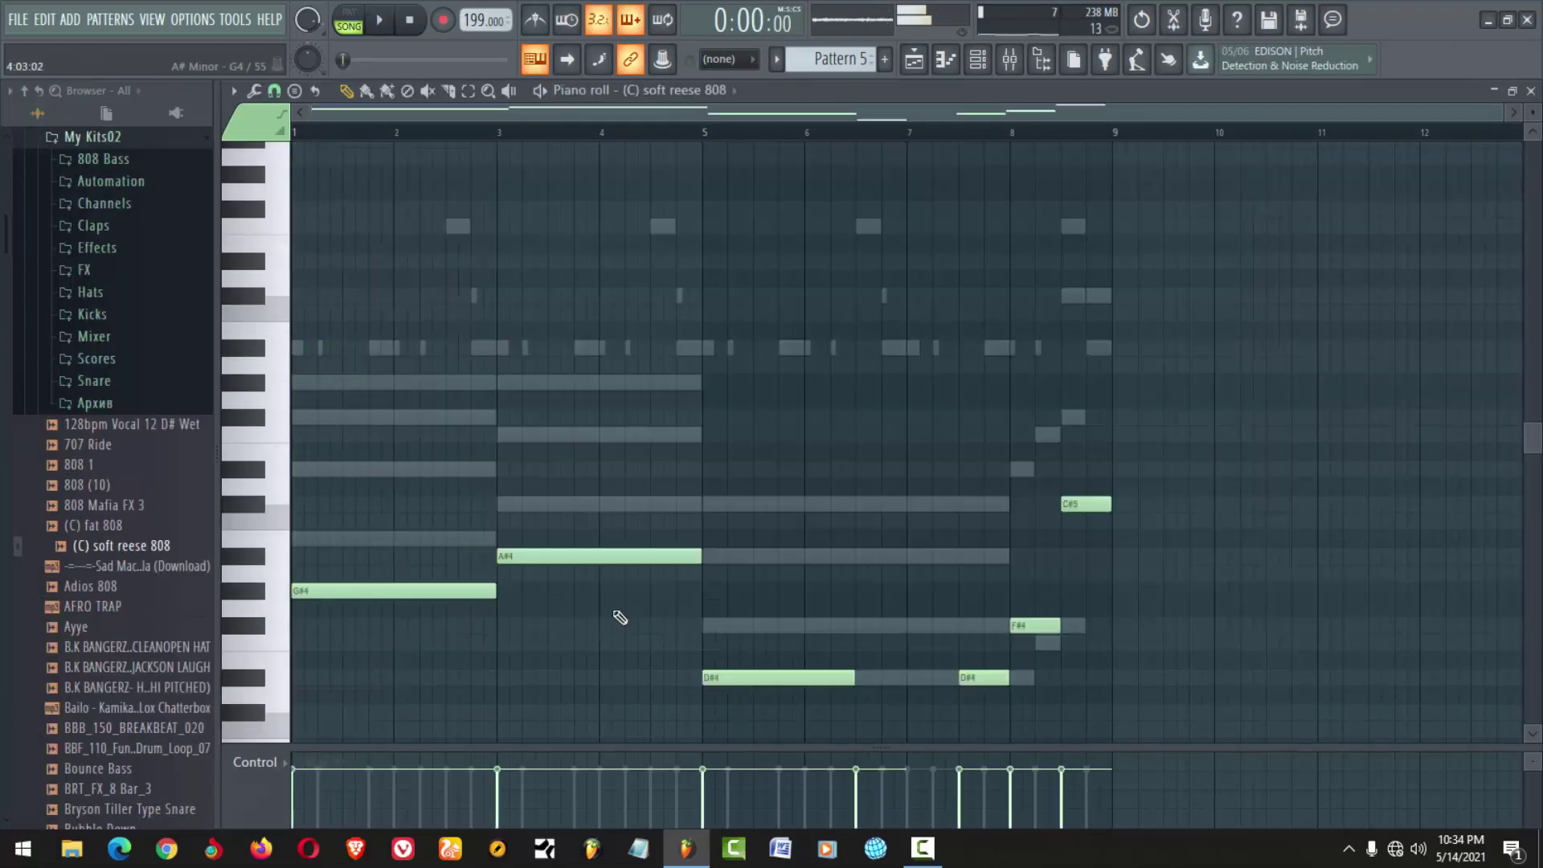
key("space")
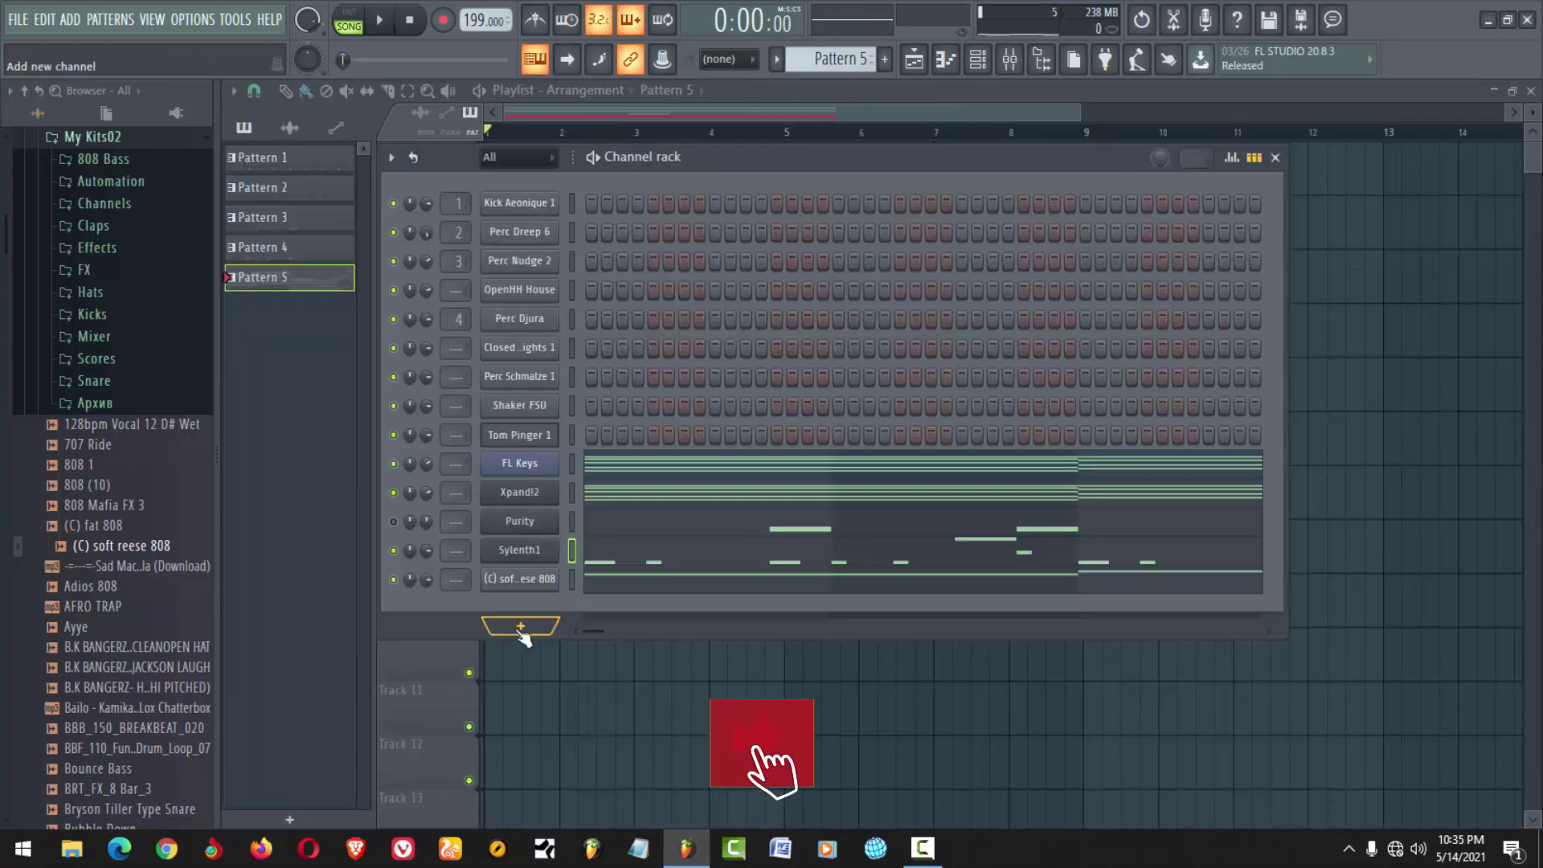
Add a second Xpand!2 channel and choose the 12 Trance Type preset for it
left_click(521, 630)
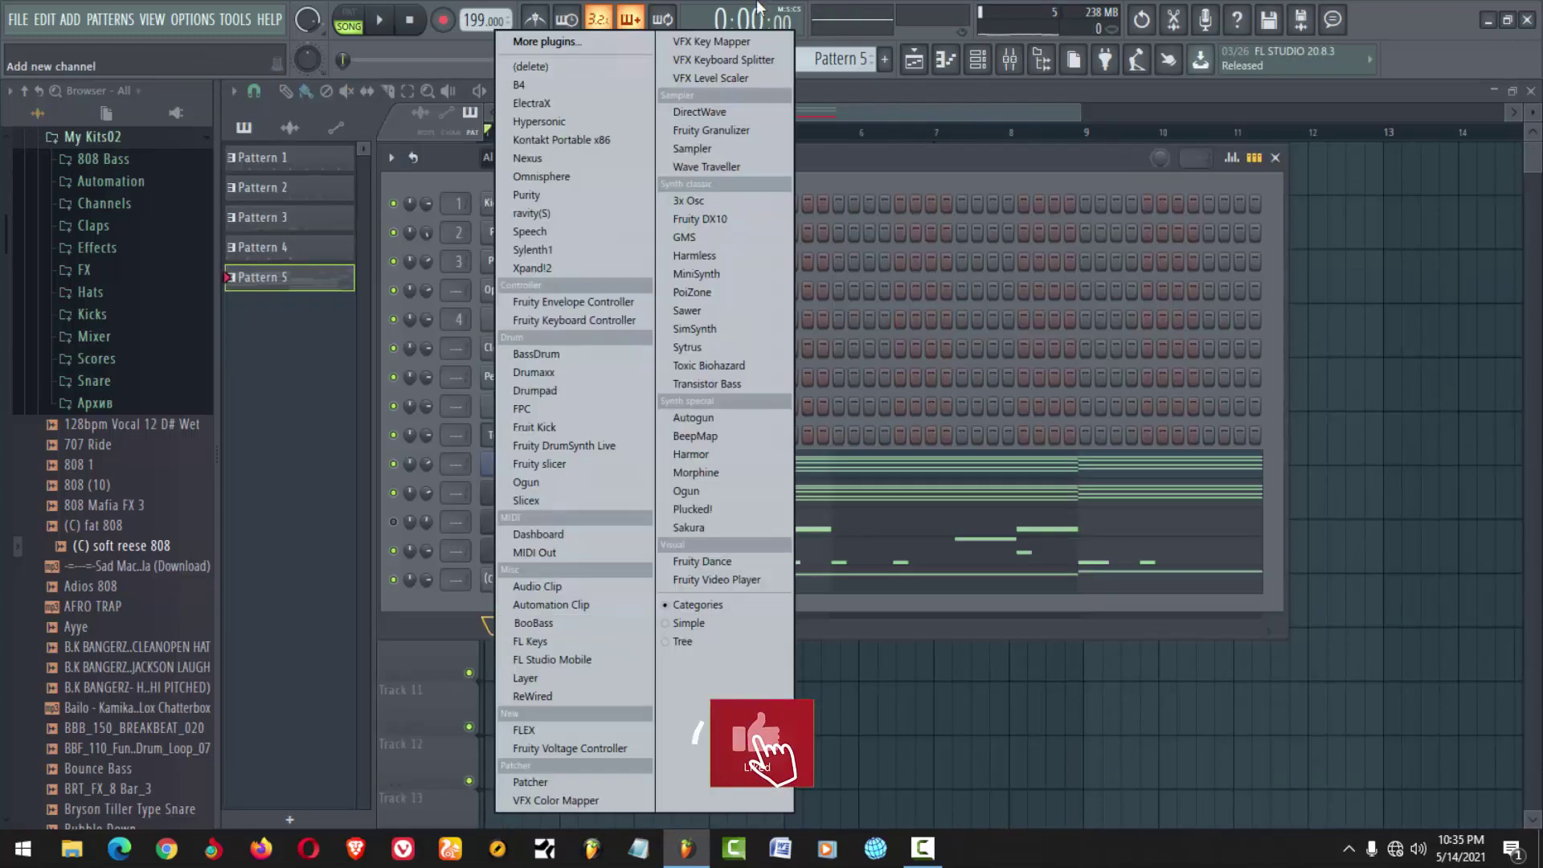
left_click(553, 269)
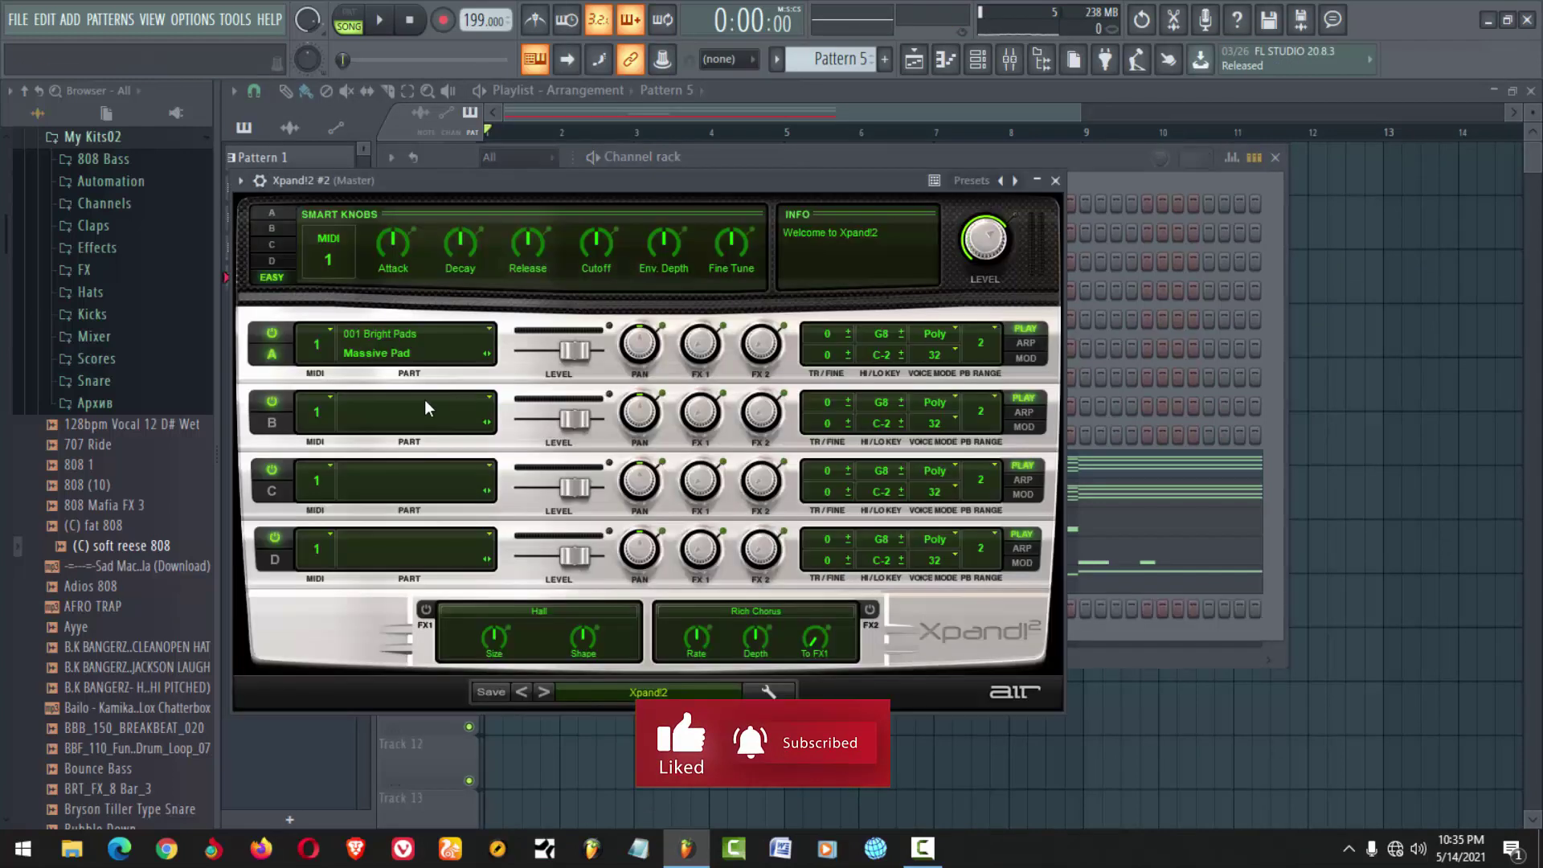
left_click(522, 692)
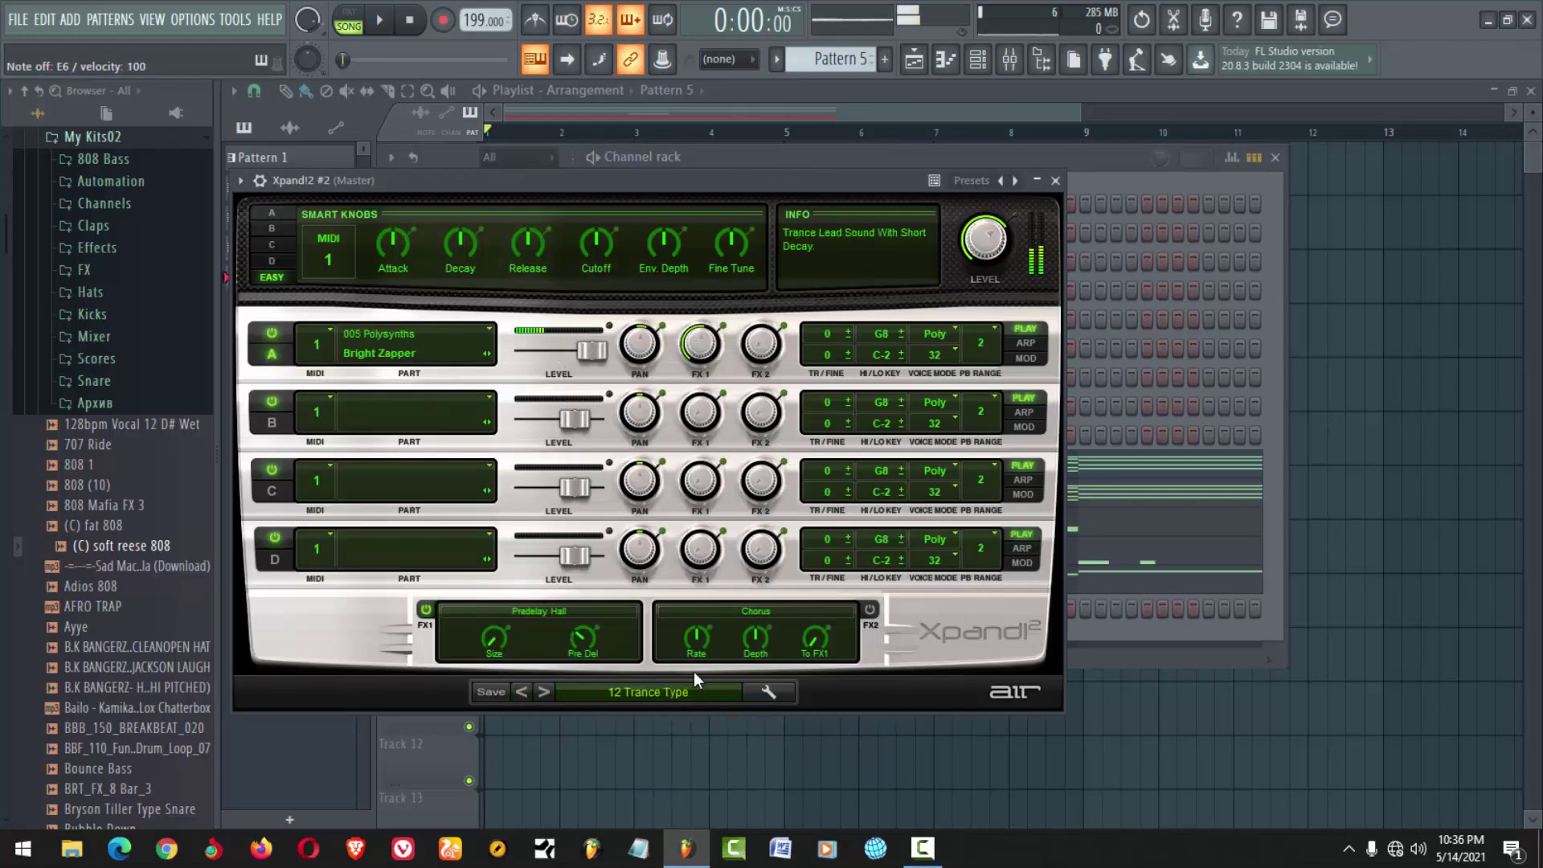
left_click(1055, 180)
Draw one-beat notes D#5, F5, F#5 and C#6 across bar 1 of the new Xpand!2 channel, auditioning the phrase
key("F7")
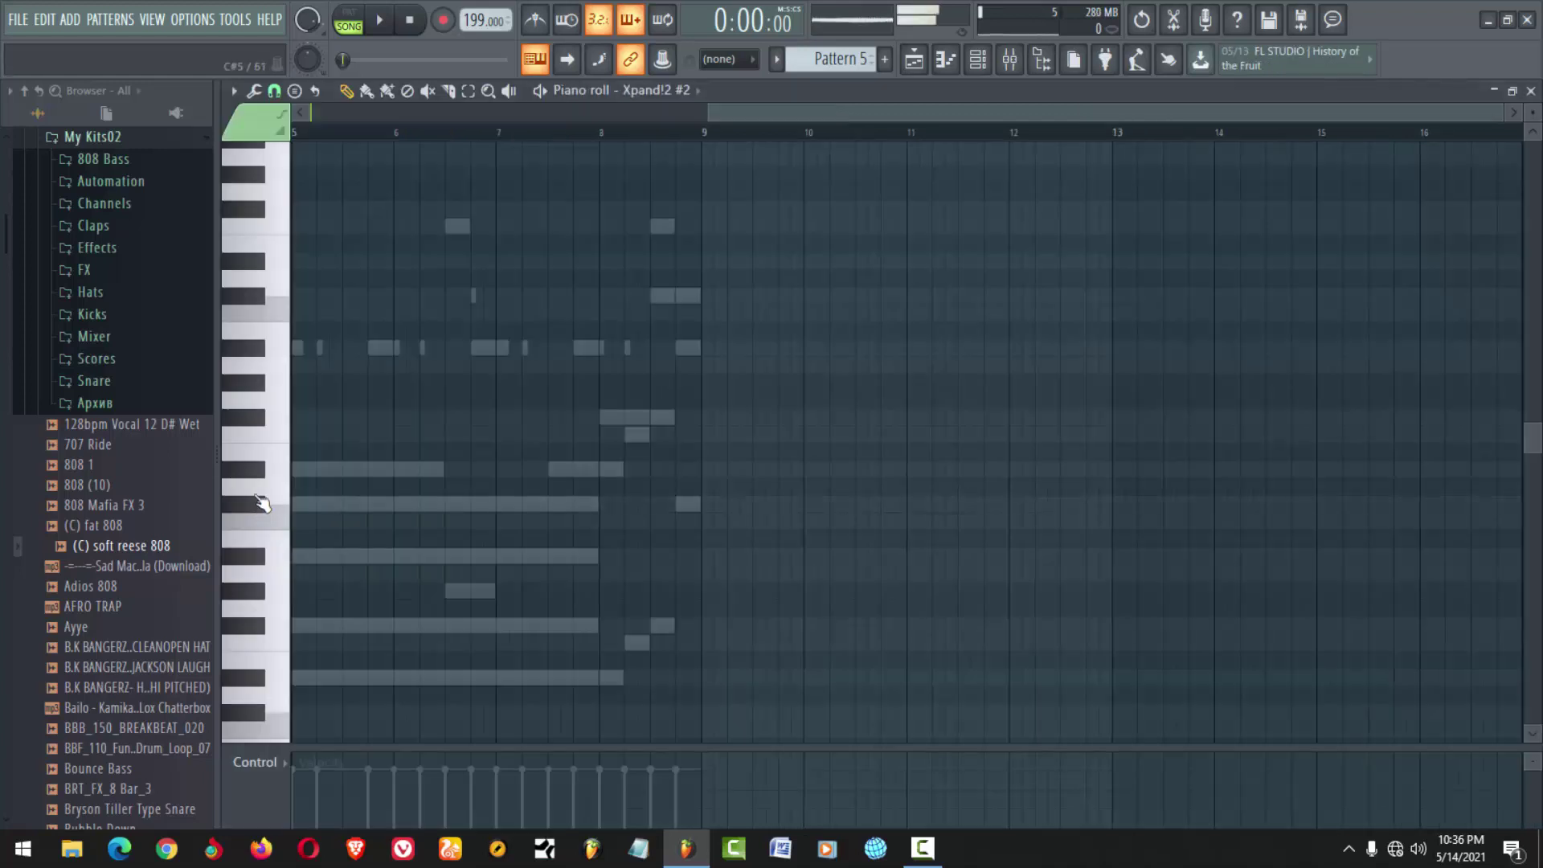
left_click_drag(273, 486, 84, 479)
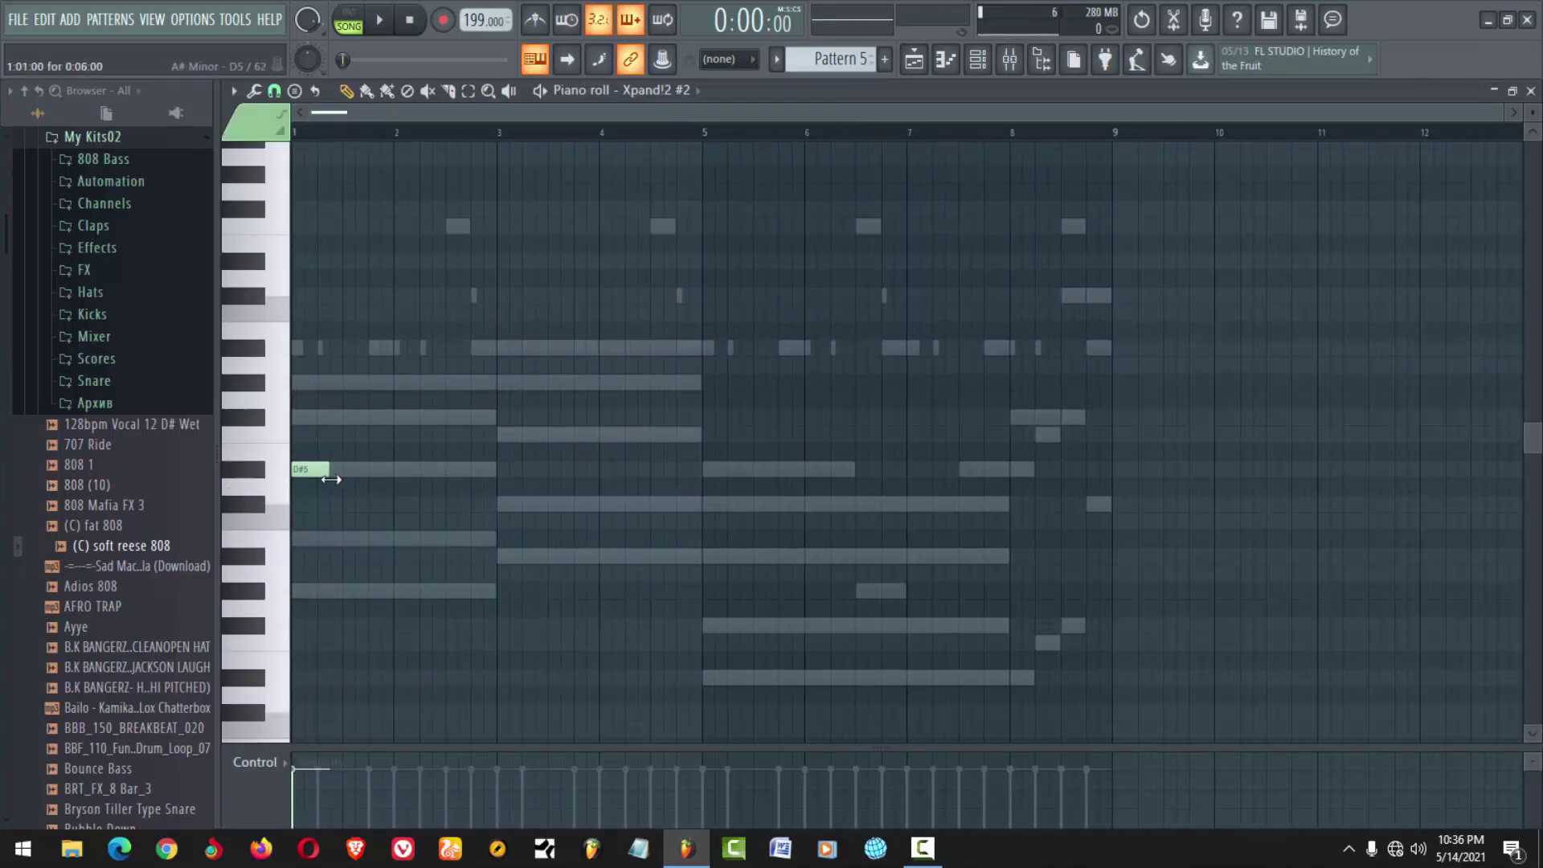
left_click_drag(325, 485, 320, 486)
key("space")
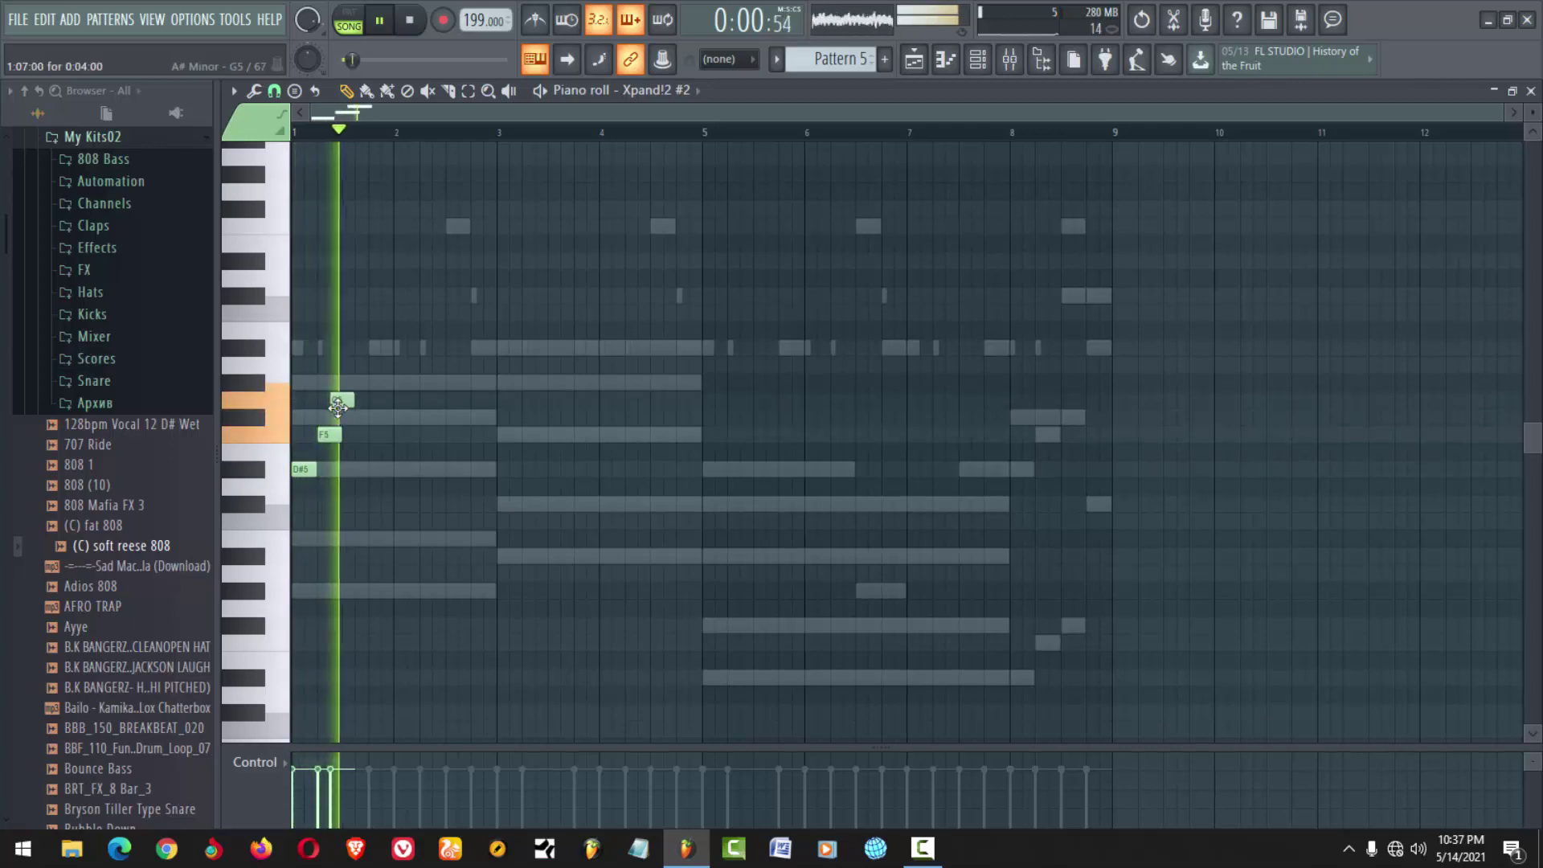
key("space")
left_click(341, 401)
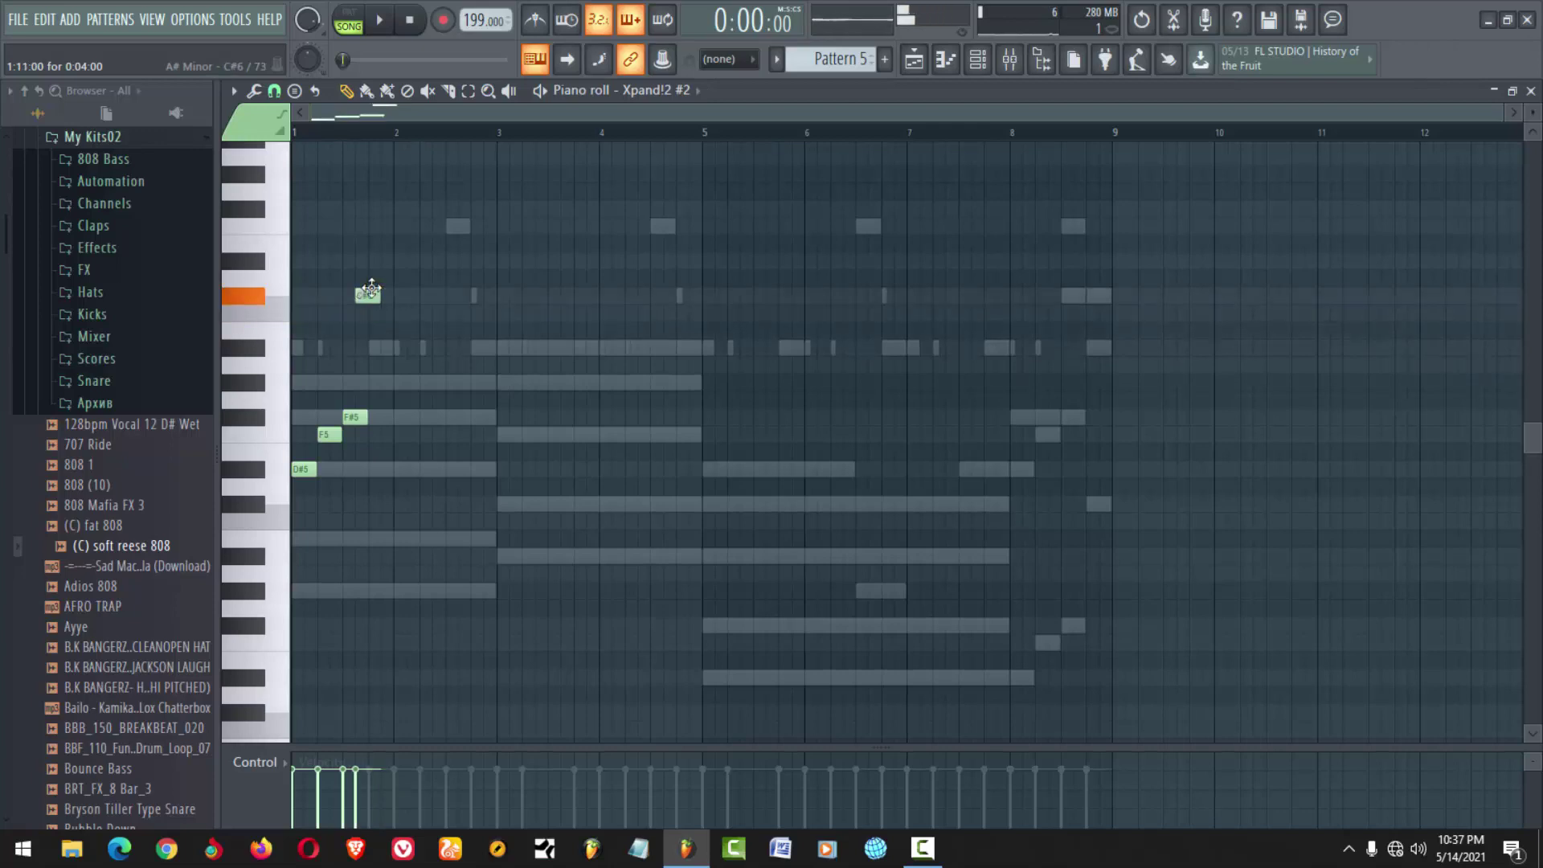
key("space")
left_click_drag(371, 287, 379, 287)
scroll(384, 293, "up", 1)
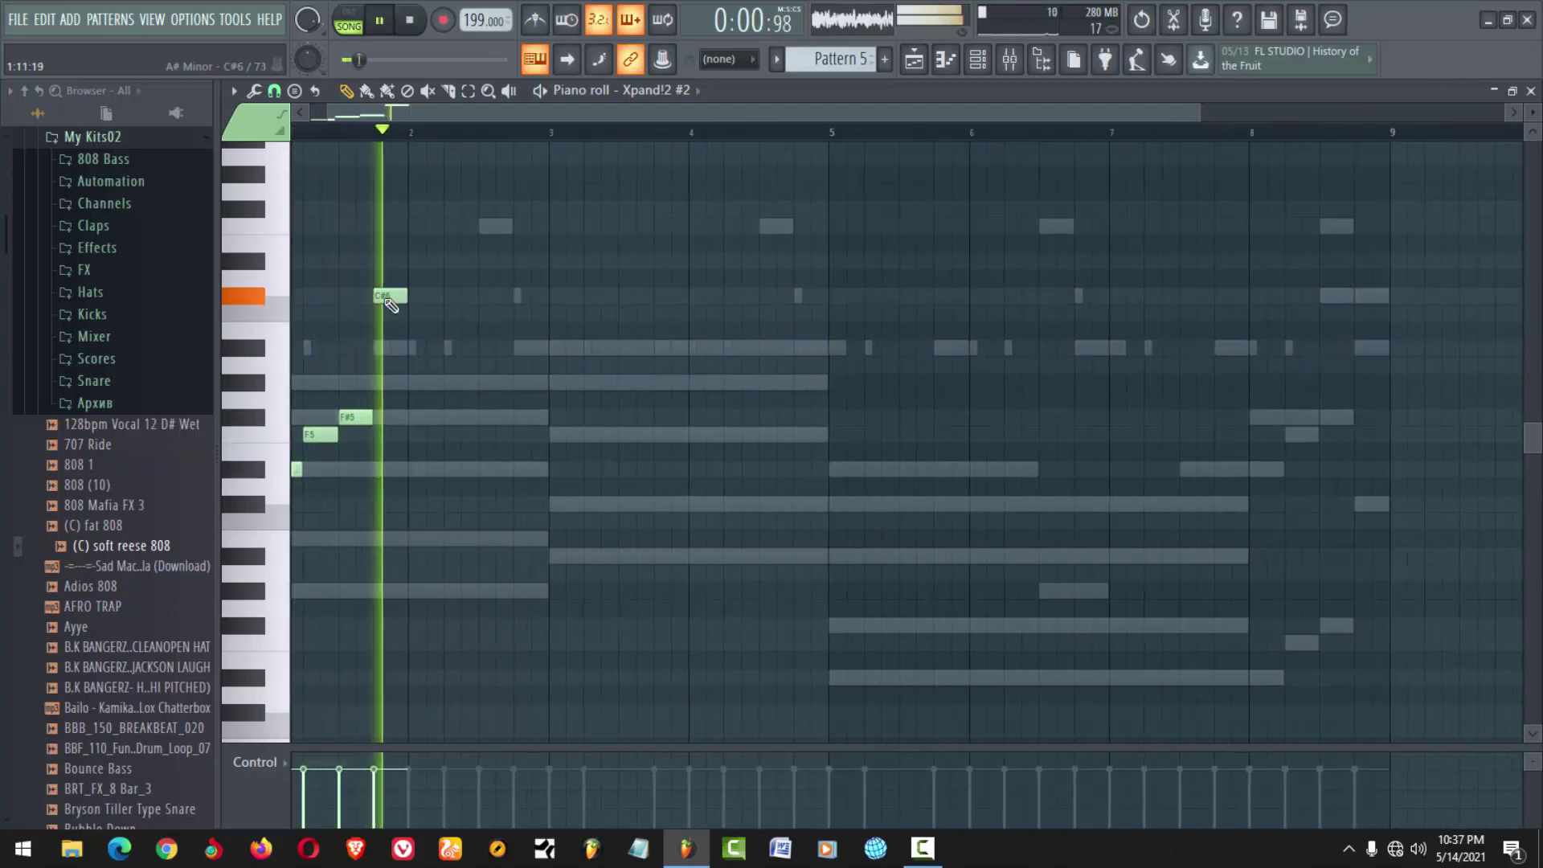
scroll(444, 344, "down", 1)
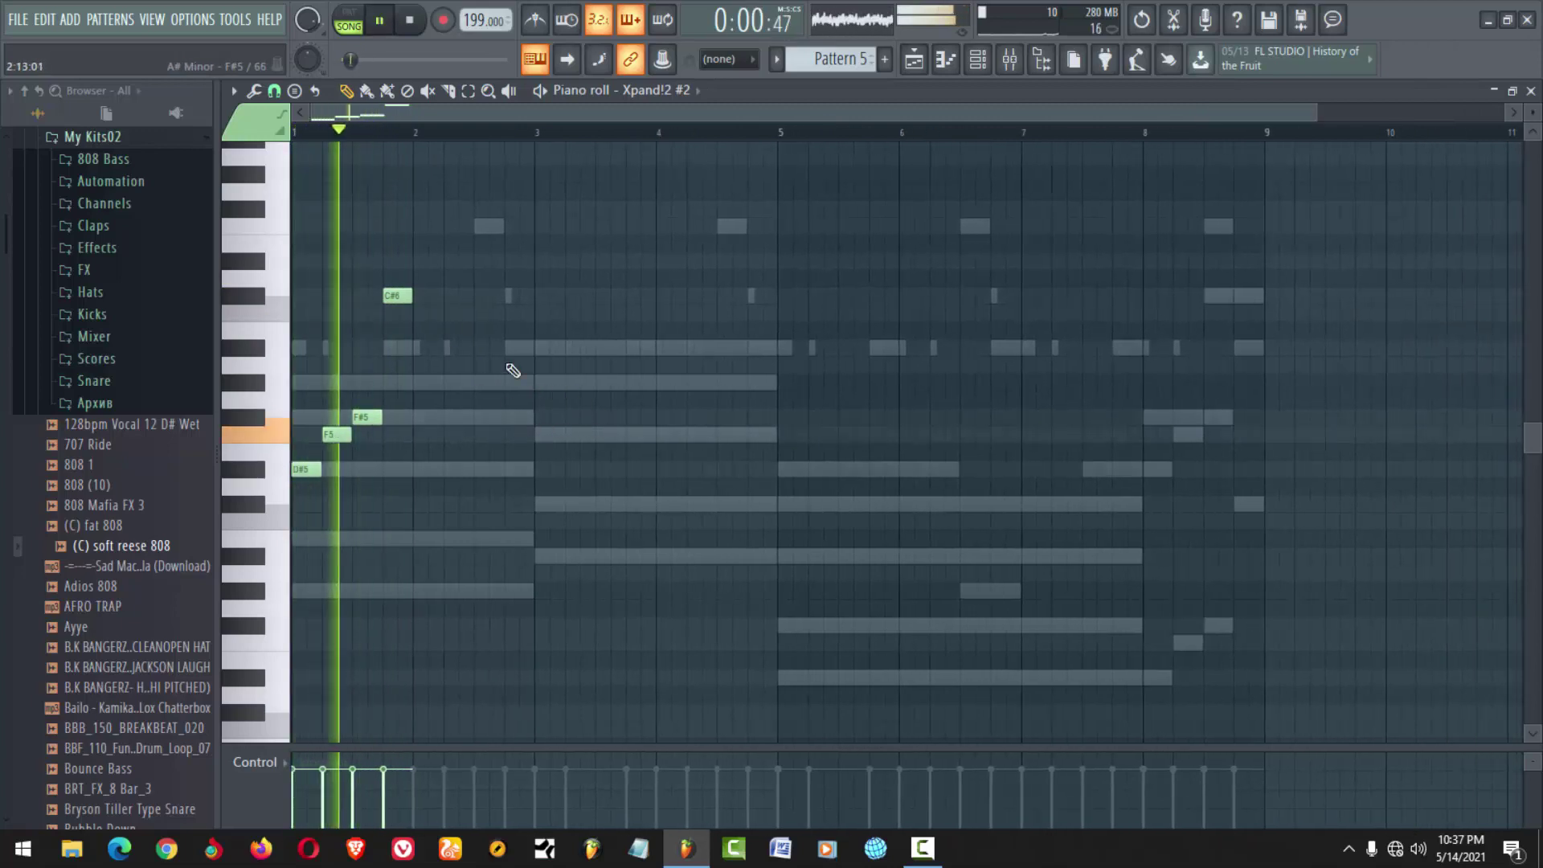
Extend the melody with one-beat G#5 notes on beat 2 of bar 2 and beat 1 of bar 3, checking them in playback
left_click(466, 347)
left_click_drag(459, 375, 447, 383)
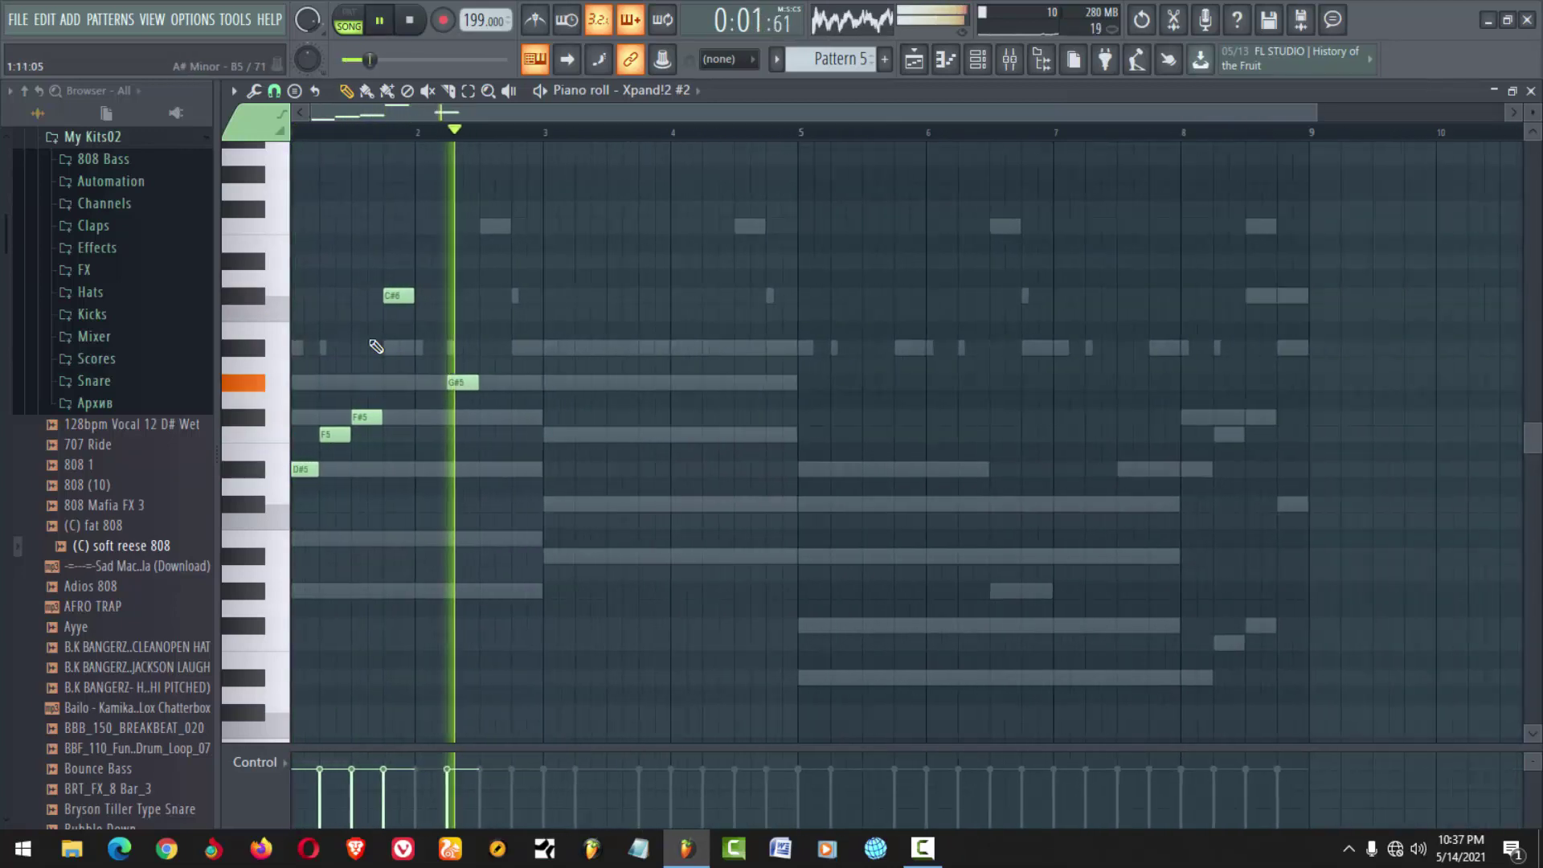
key("space")
key("space")
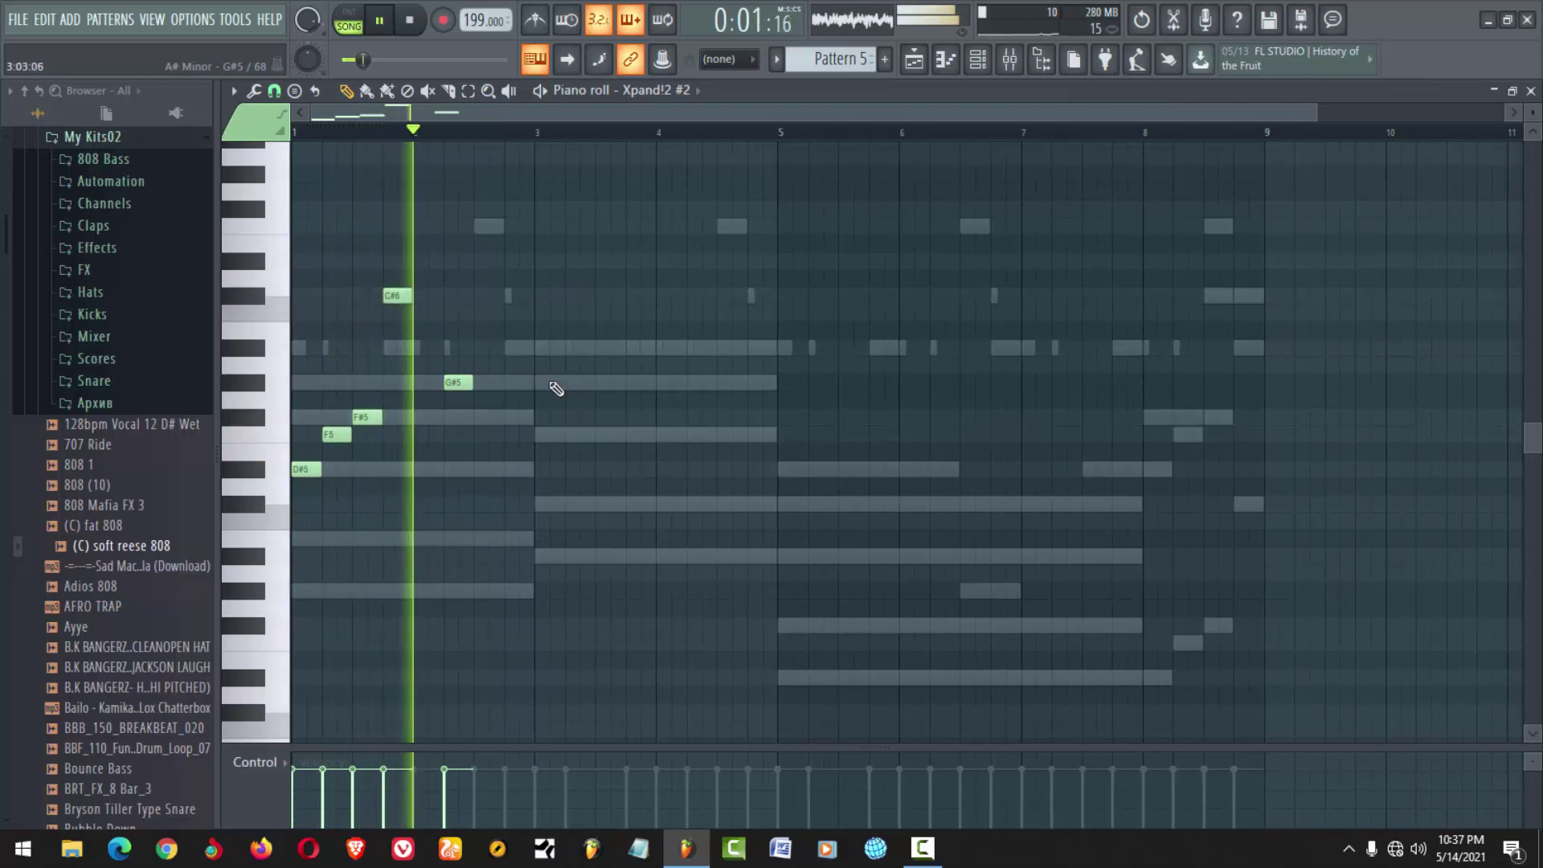
left_click(541, 382)
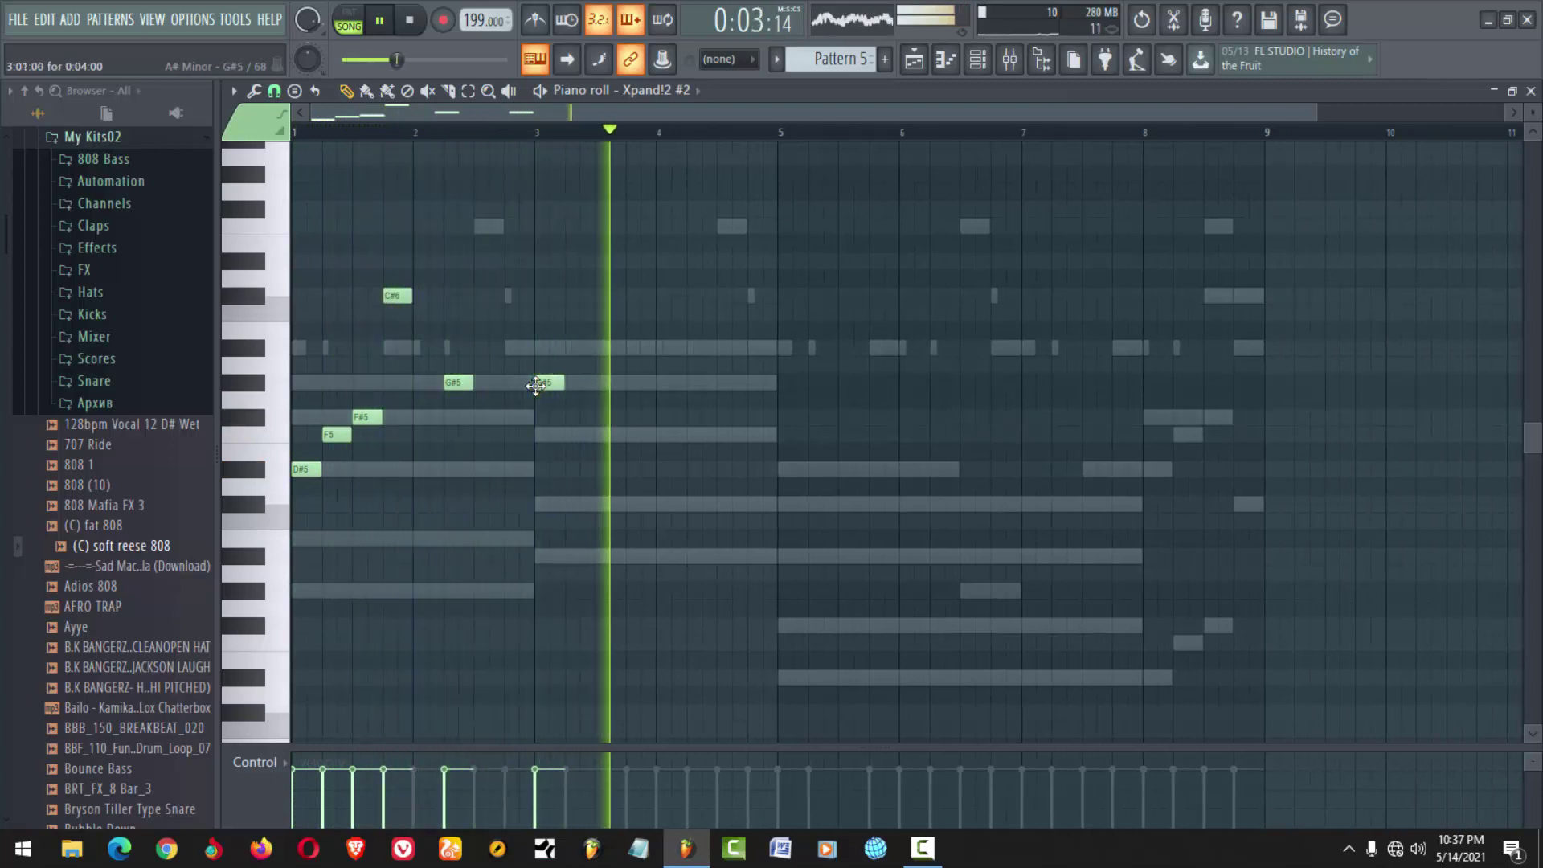
key("space")
key("space")
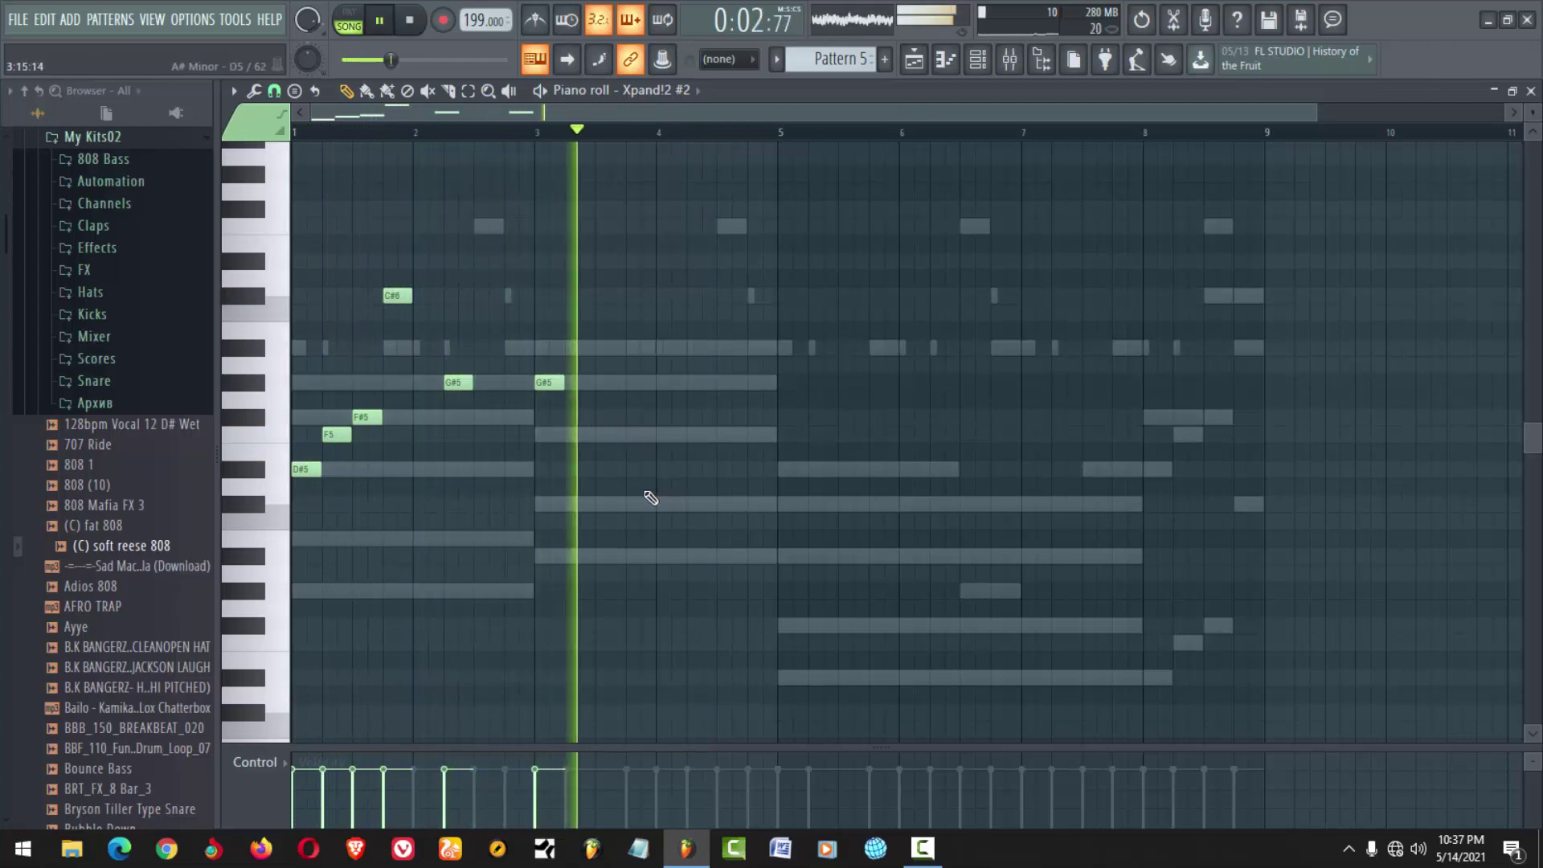
Add an F5 on beat 1 and a C#5 on beat 3 of bar 4, and play the melody back
key("space")
mouse_move(691, 435)
left_mouse_down()
mouse_move(655, 389)
mouse_move(660, 364)
left_mouse_up()
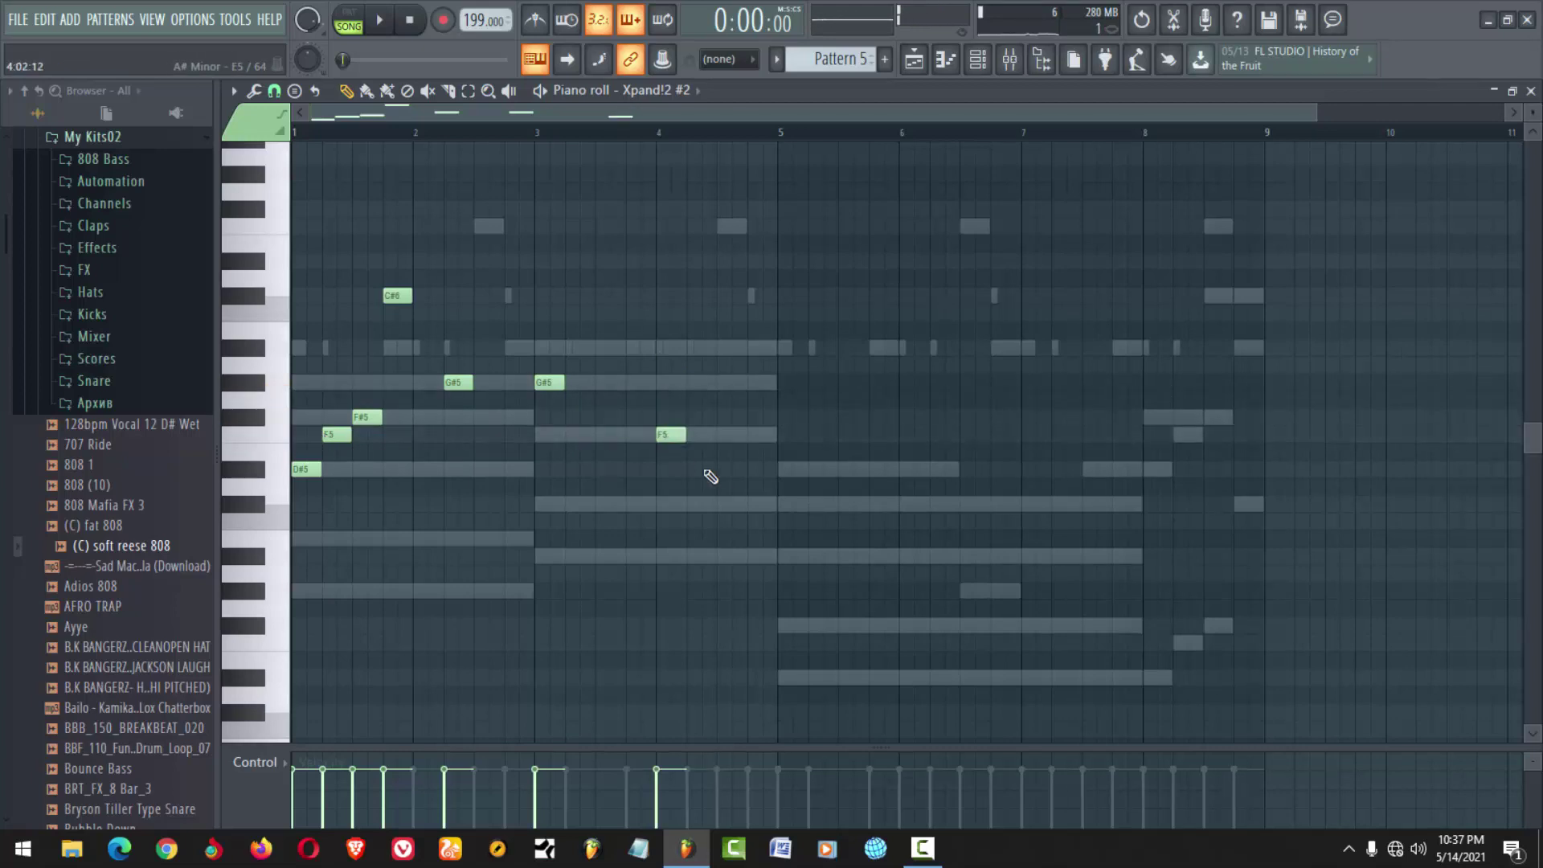
key("space")
scroll(663, 503, "down", 1)
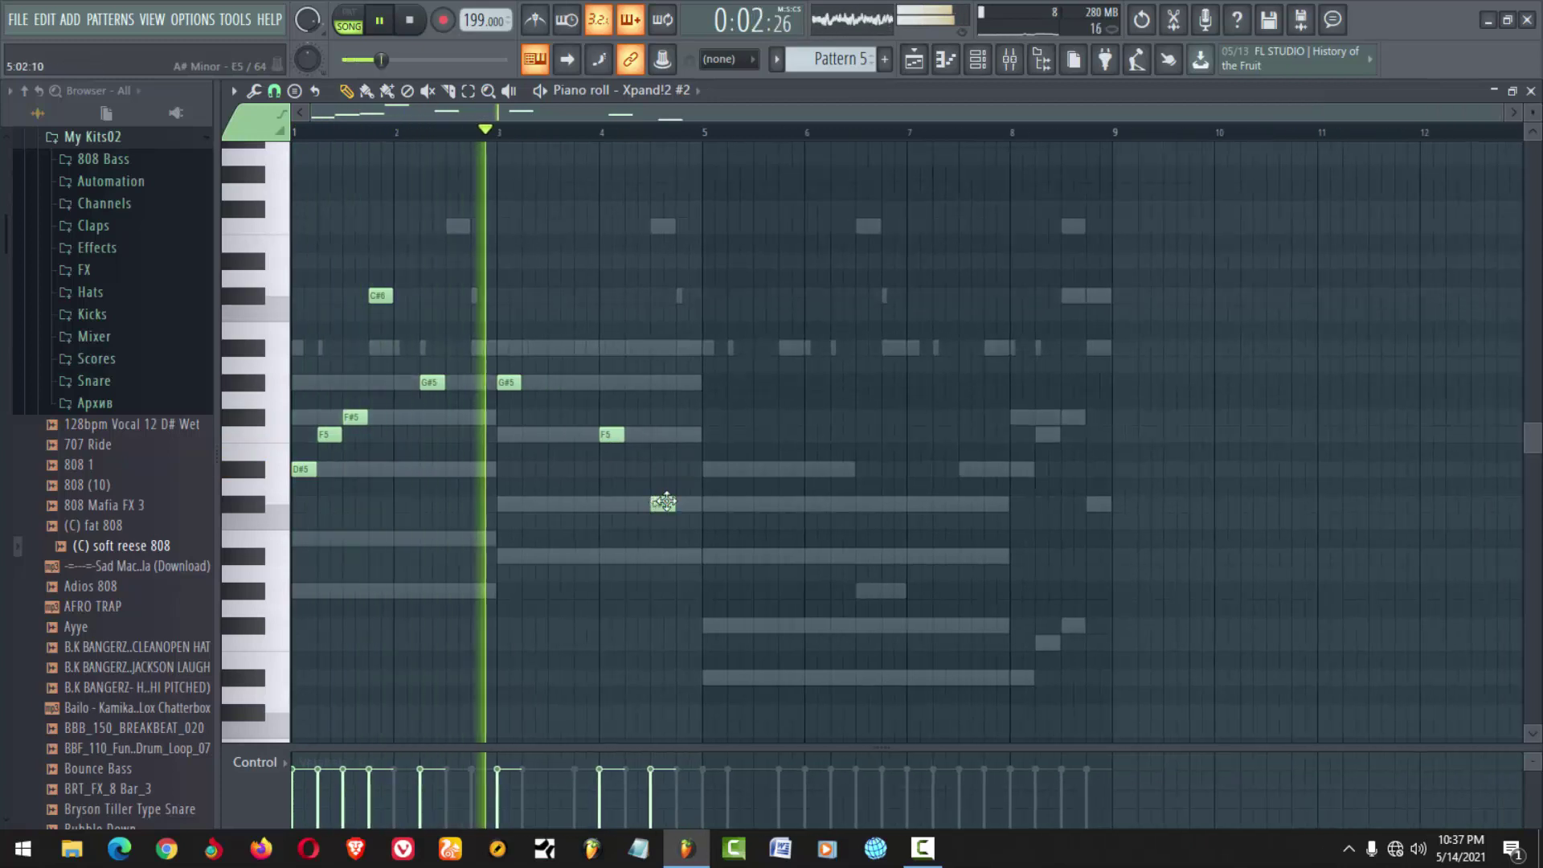
Repeat the D#5, F5, F#5, C#6 phrase across bar 5 and add a G#5 on beat 2 of bar 6
left_click(714, 469)
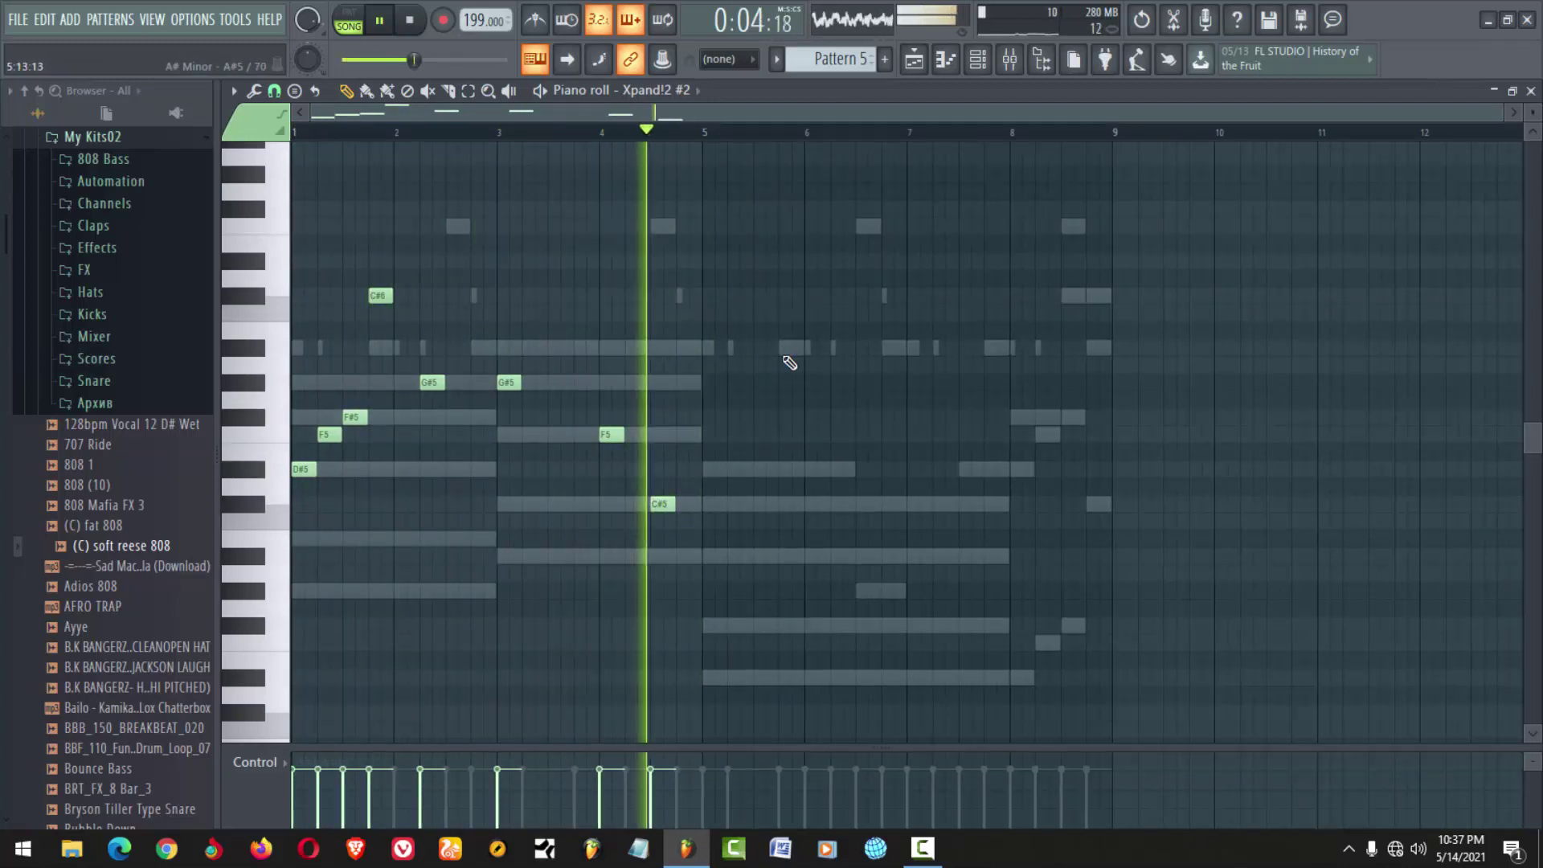
left_click(738, 434)
left_click(762, 416)
left_click(788, 295)
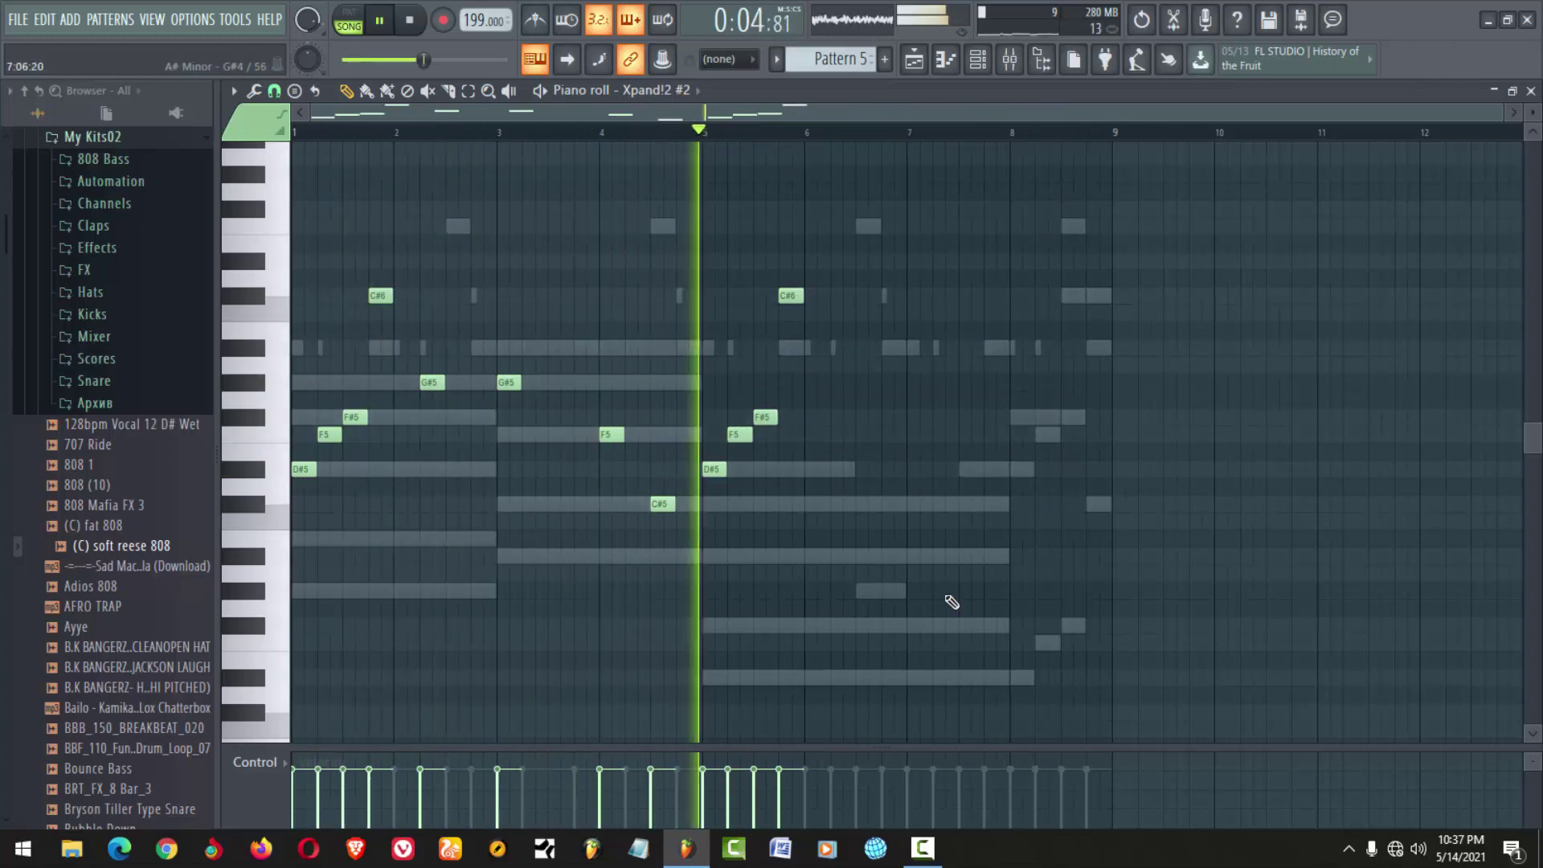
left_click(840, 383)
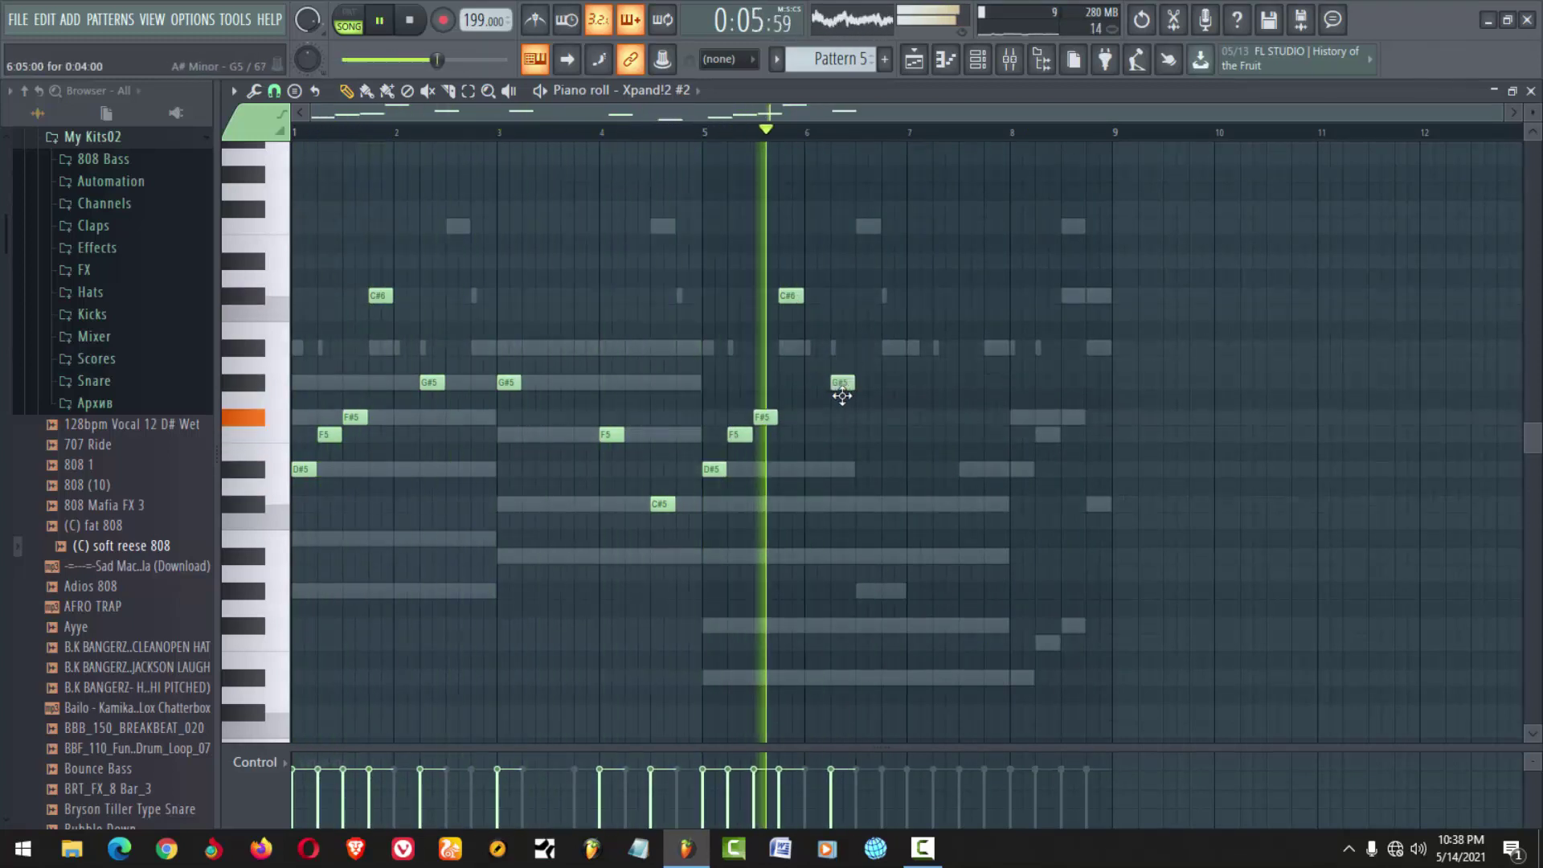
Add an ending D#5 on beat 4 of bar 8 and play back the whole melody with the channel rack open
left_click(1088, 469)
key("space")
left_click_drag(1088, 471, 1100, 473)
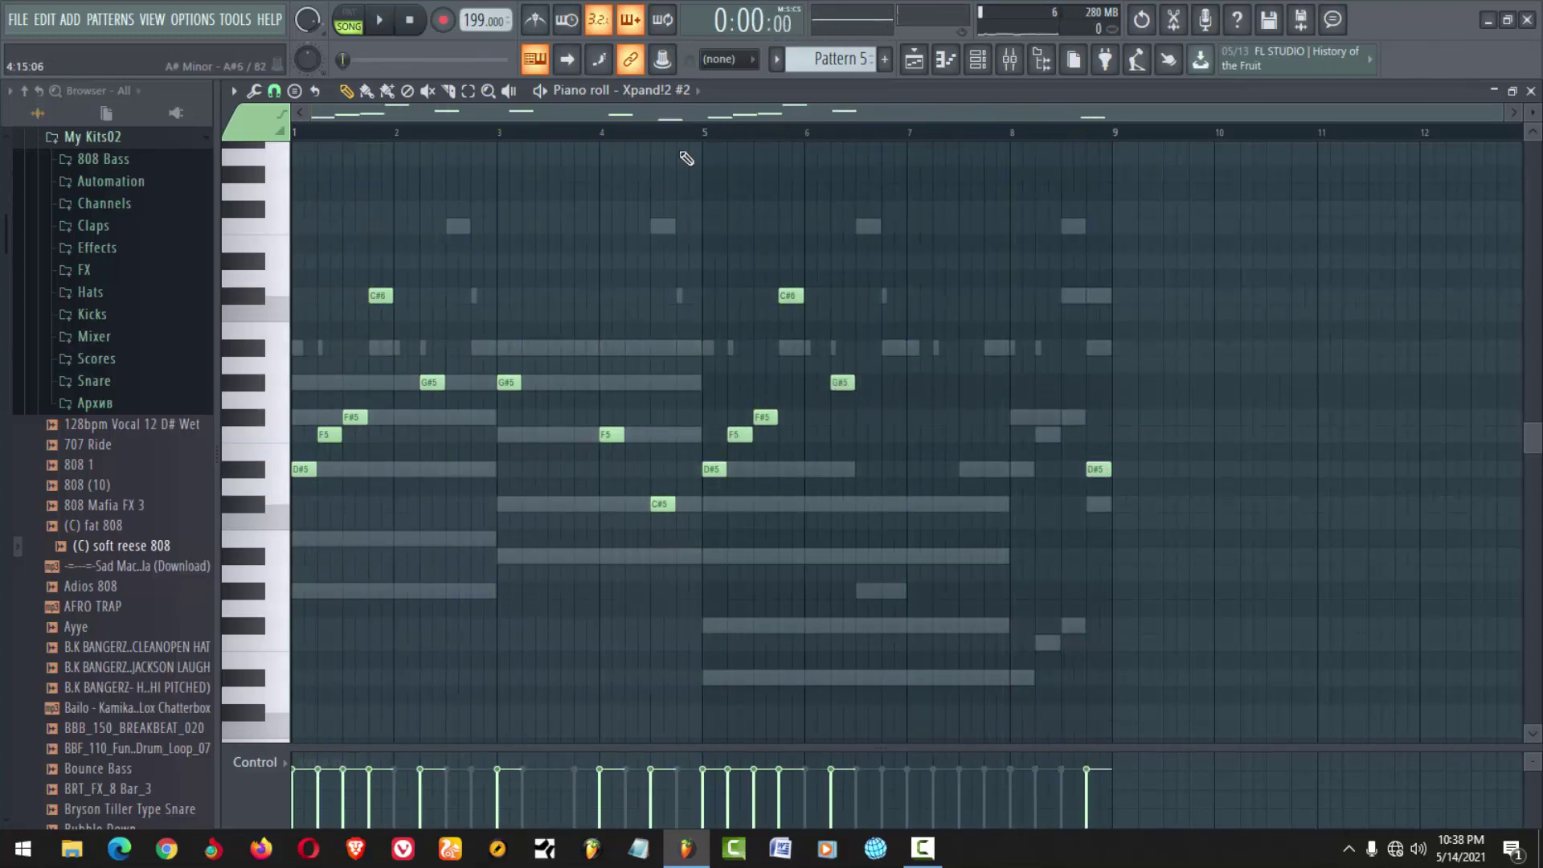
key("space")
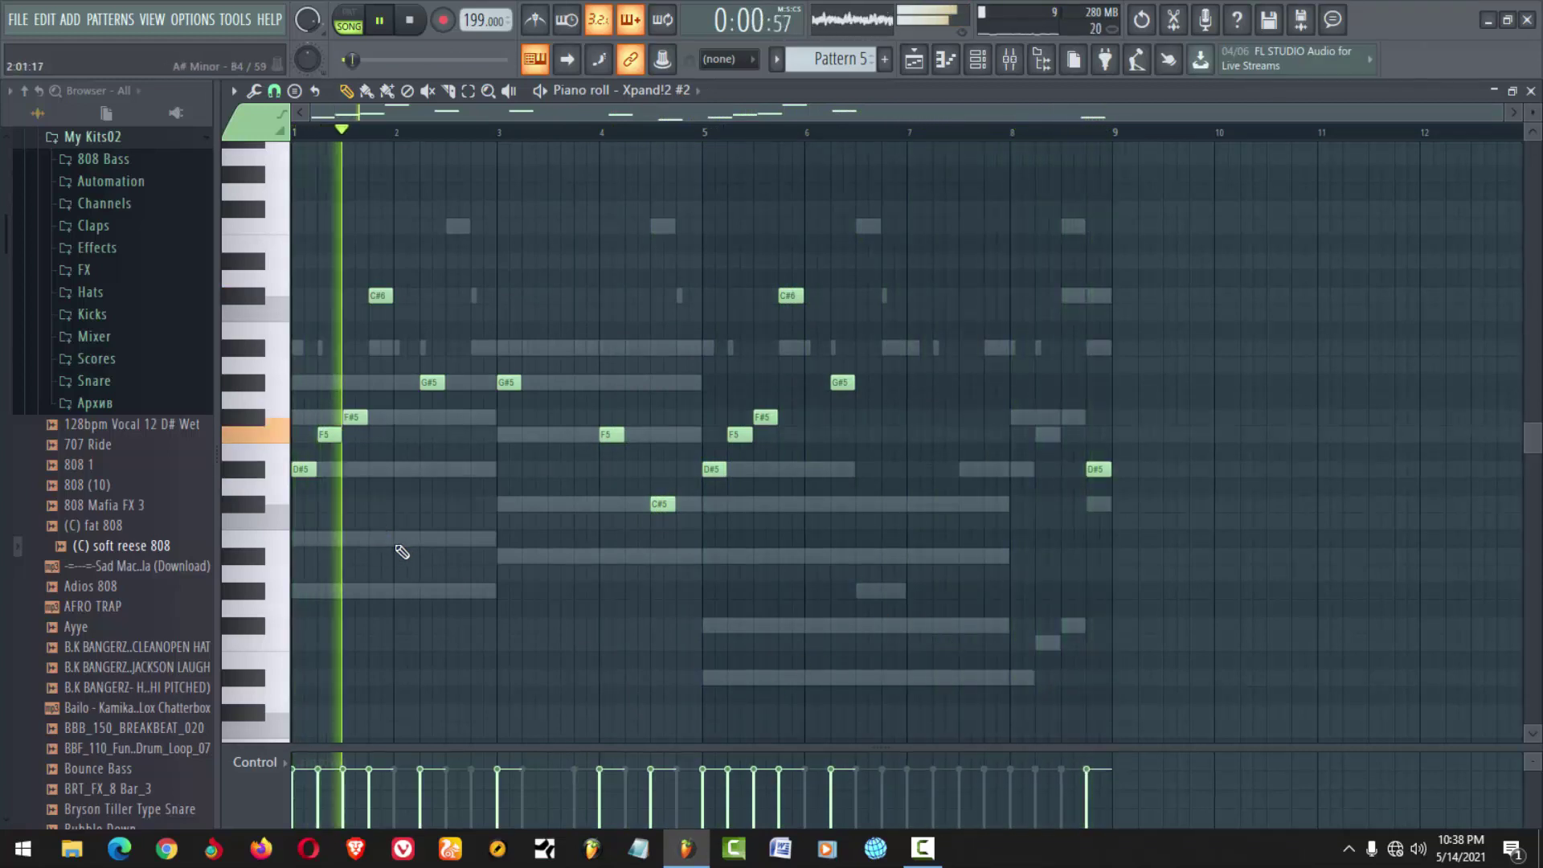
left_click(982, 61)
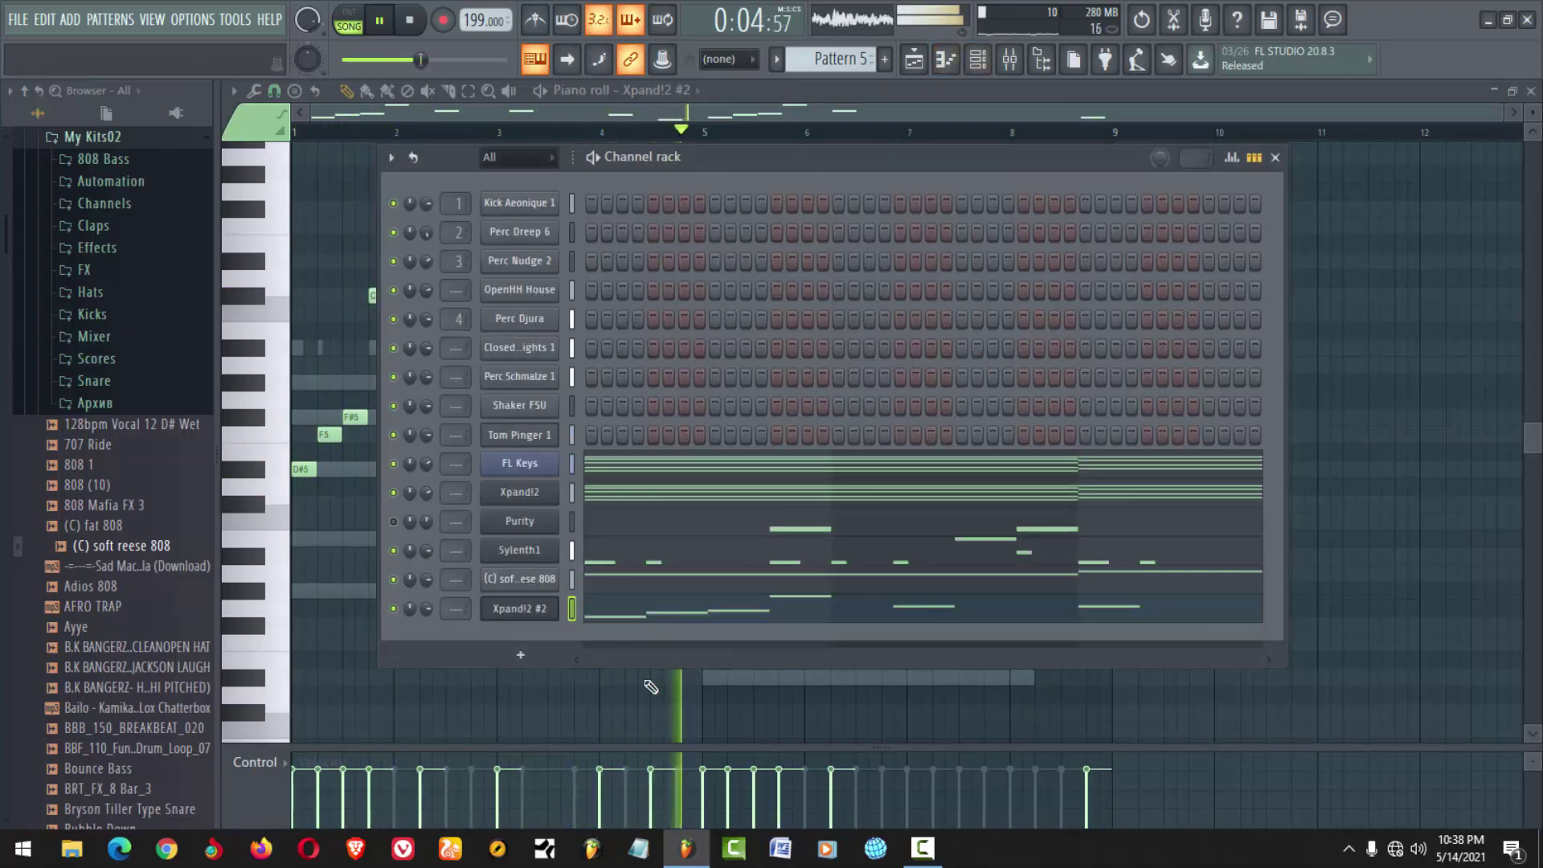